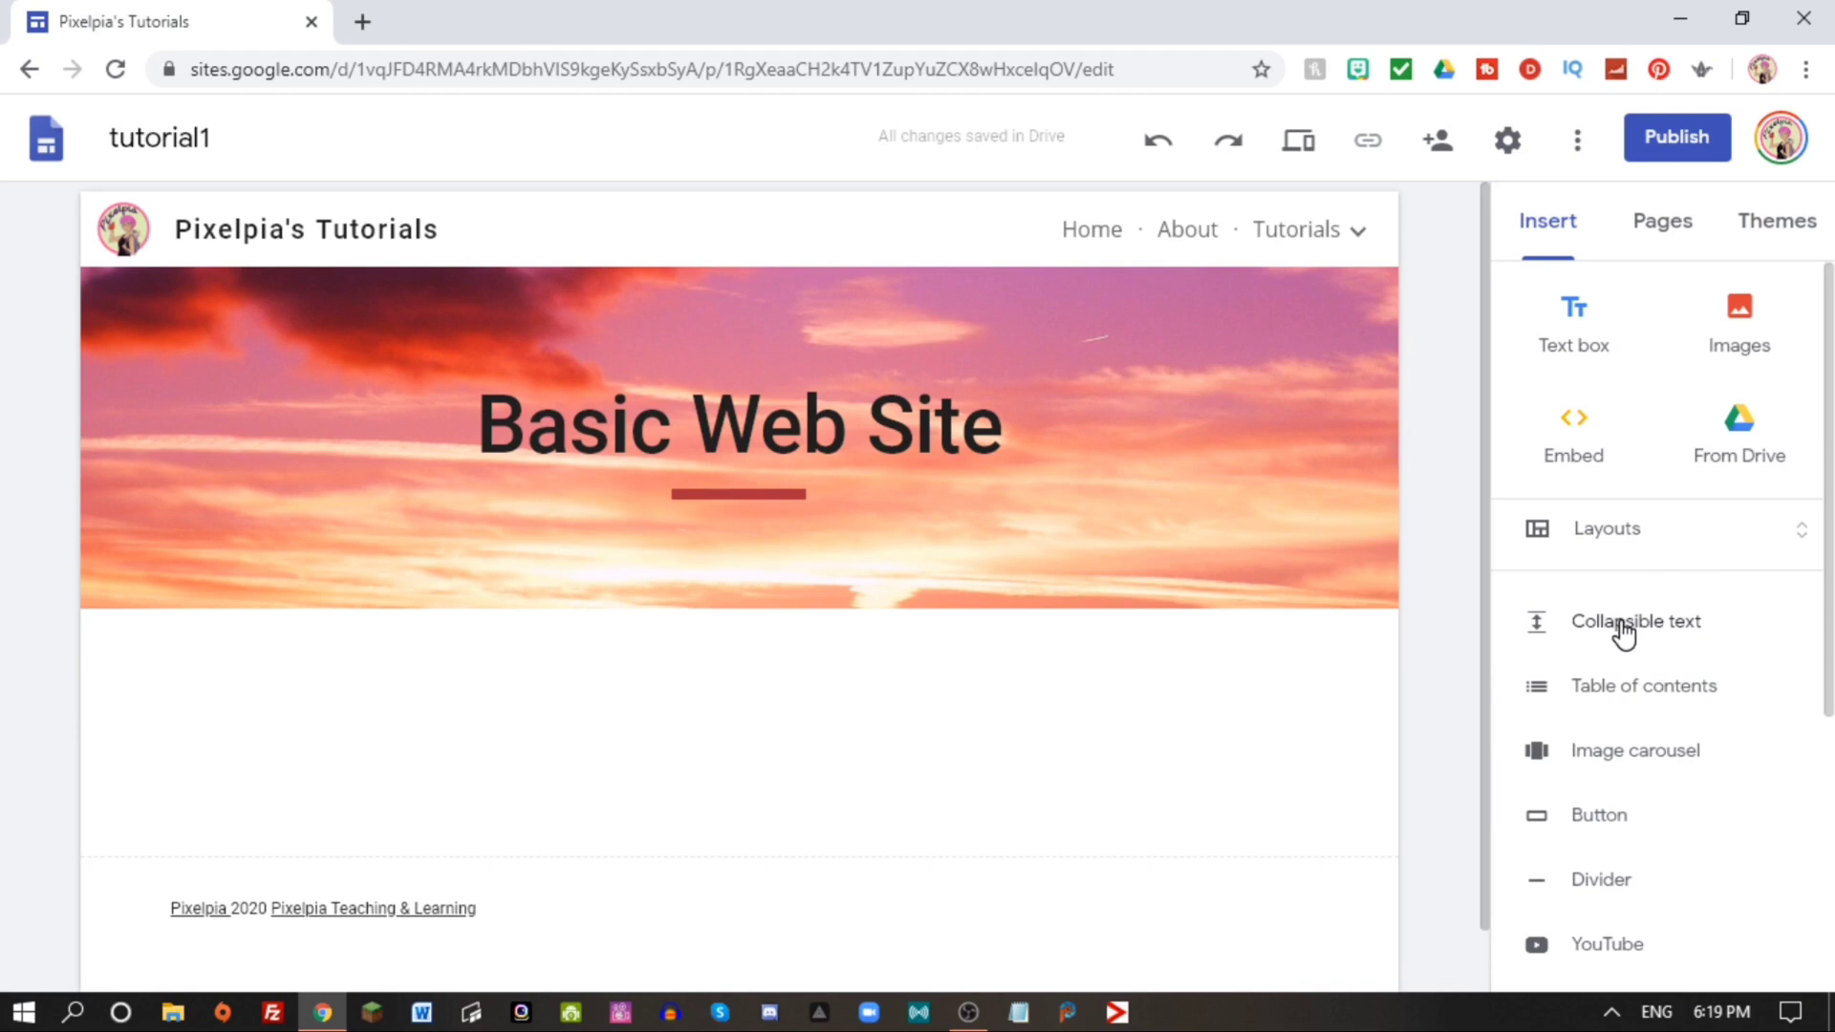
Add a collapsible text section headed "Setting up your site" with the body "First we need to bla bla bla".
left_click(1621, 630)
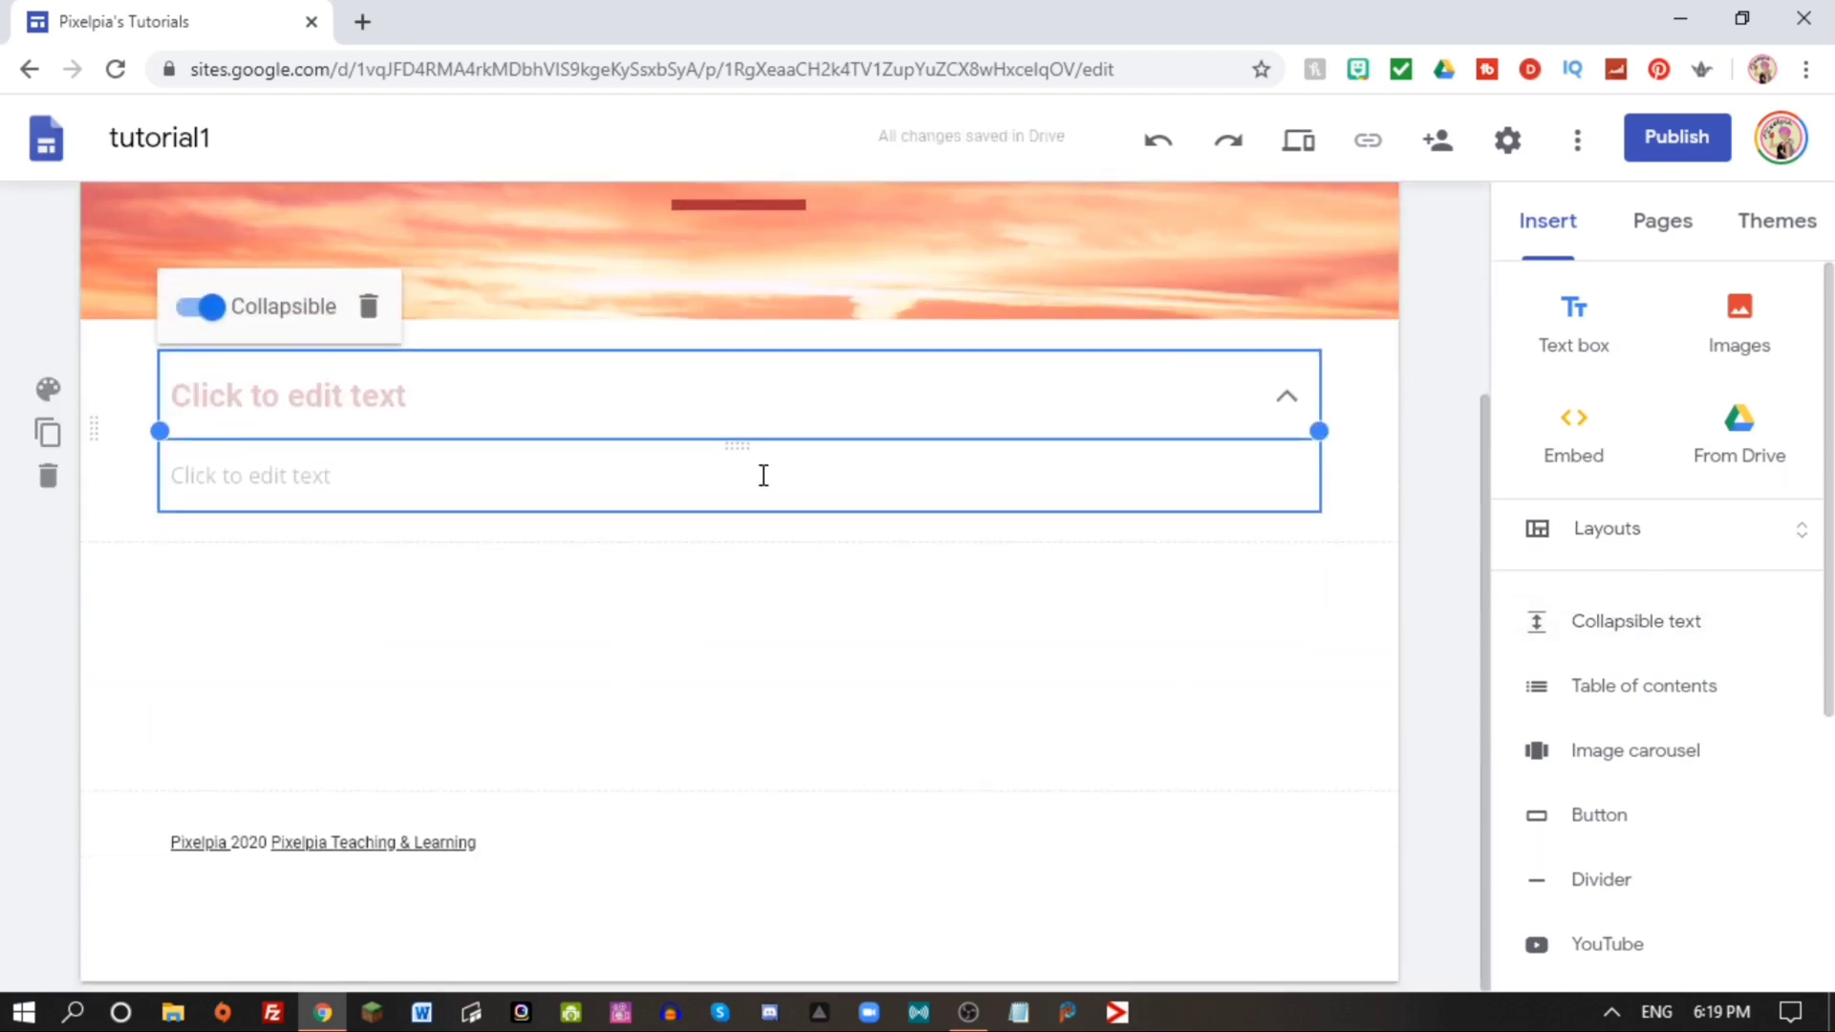
left_click(268, 394)
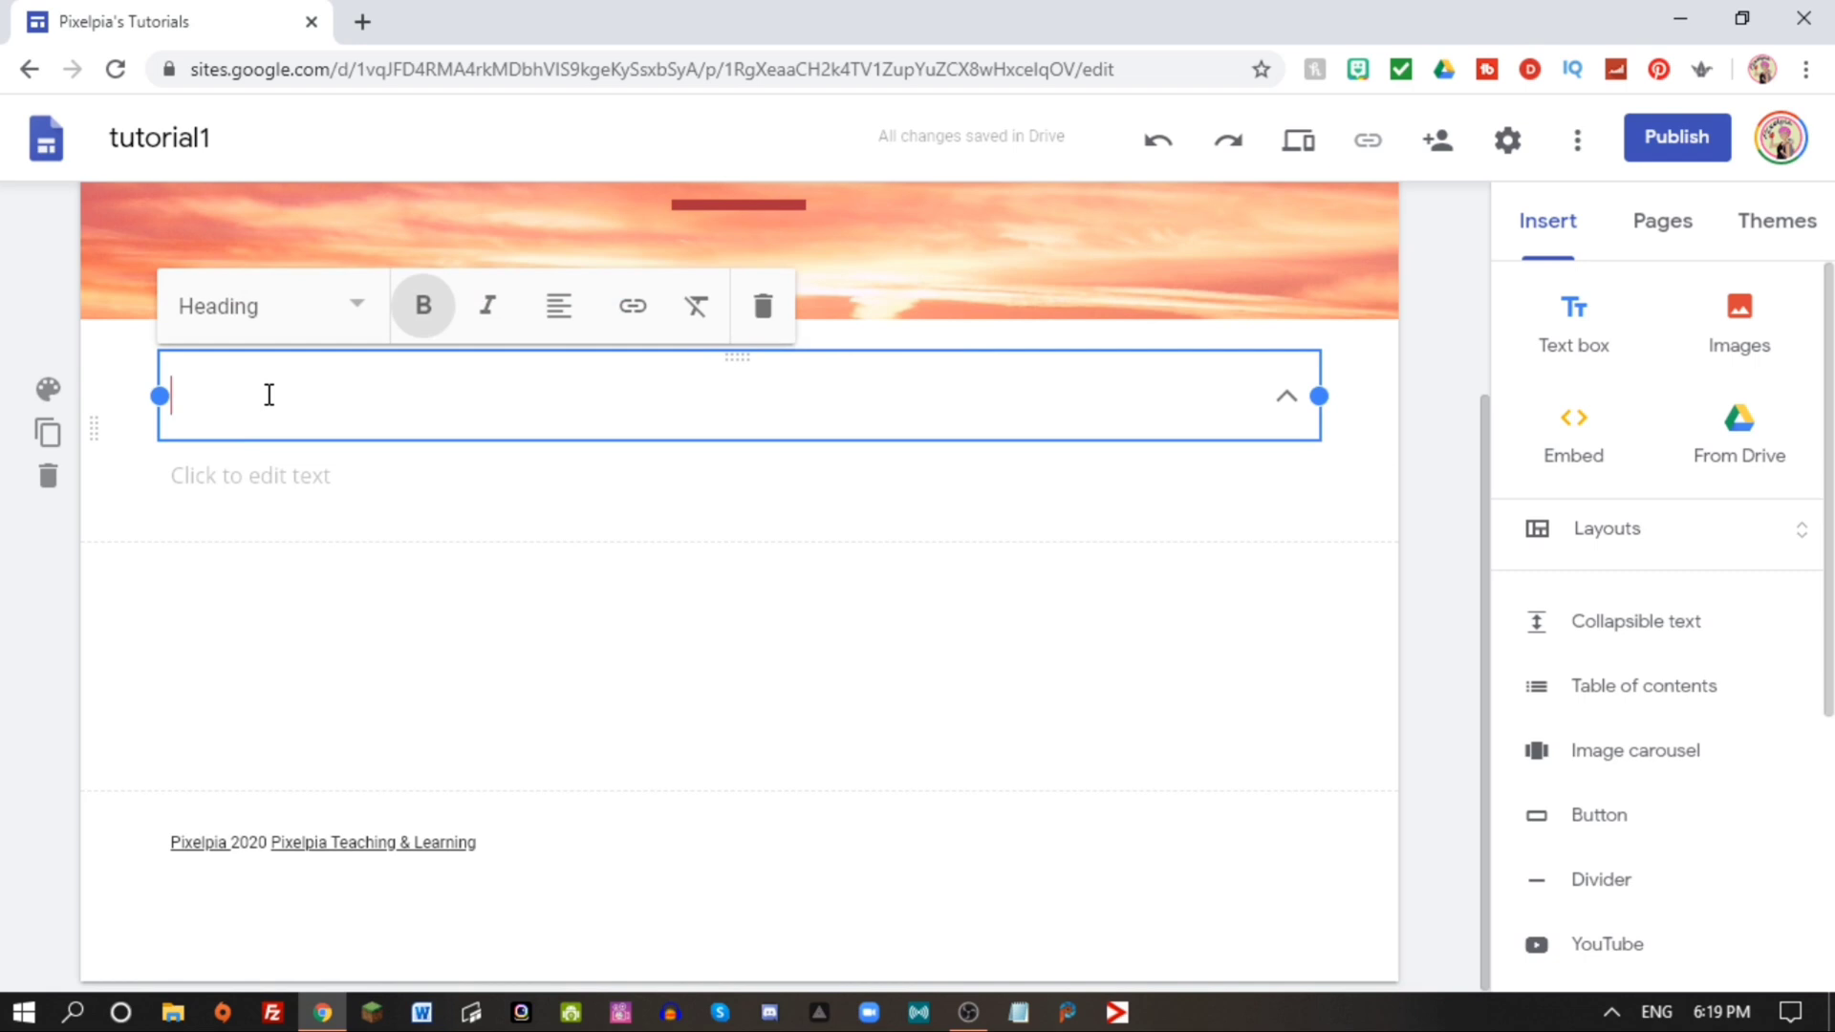
type("Setting u")
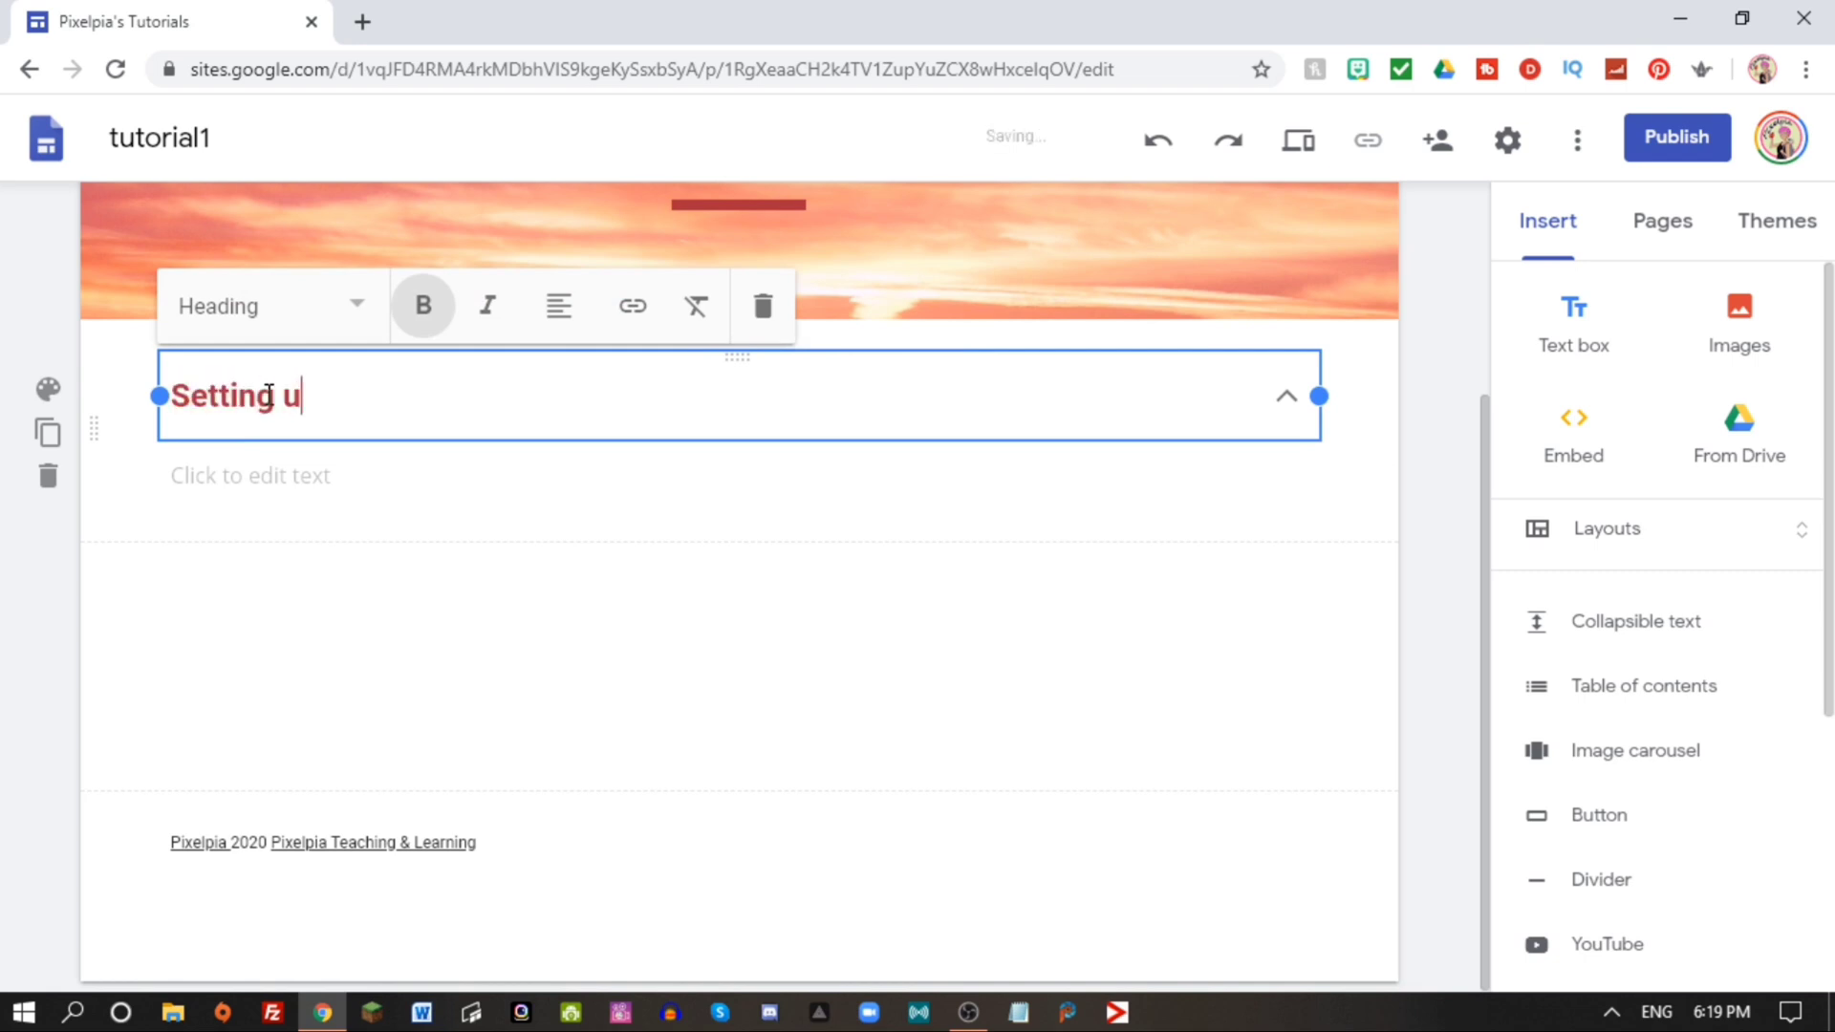
type("p your site")
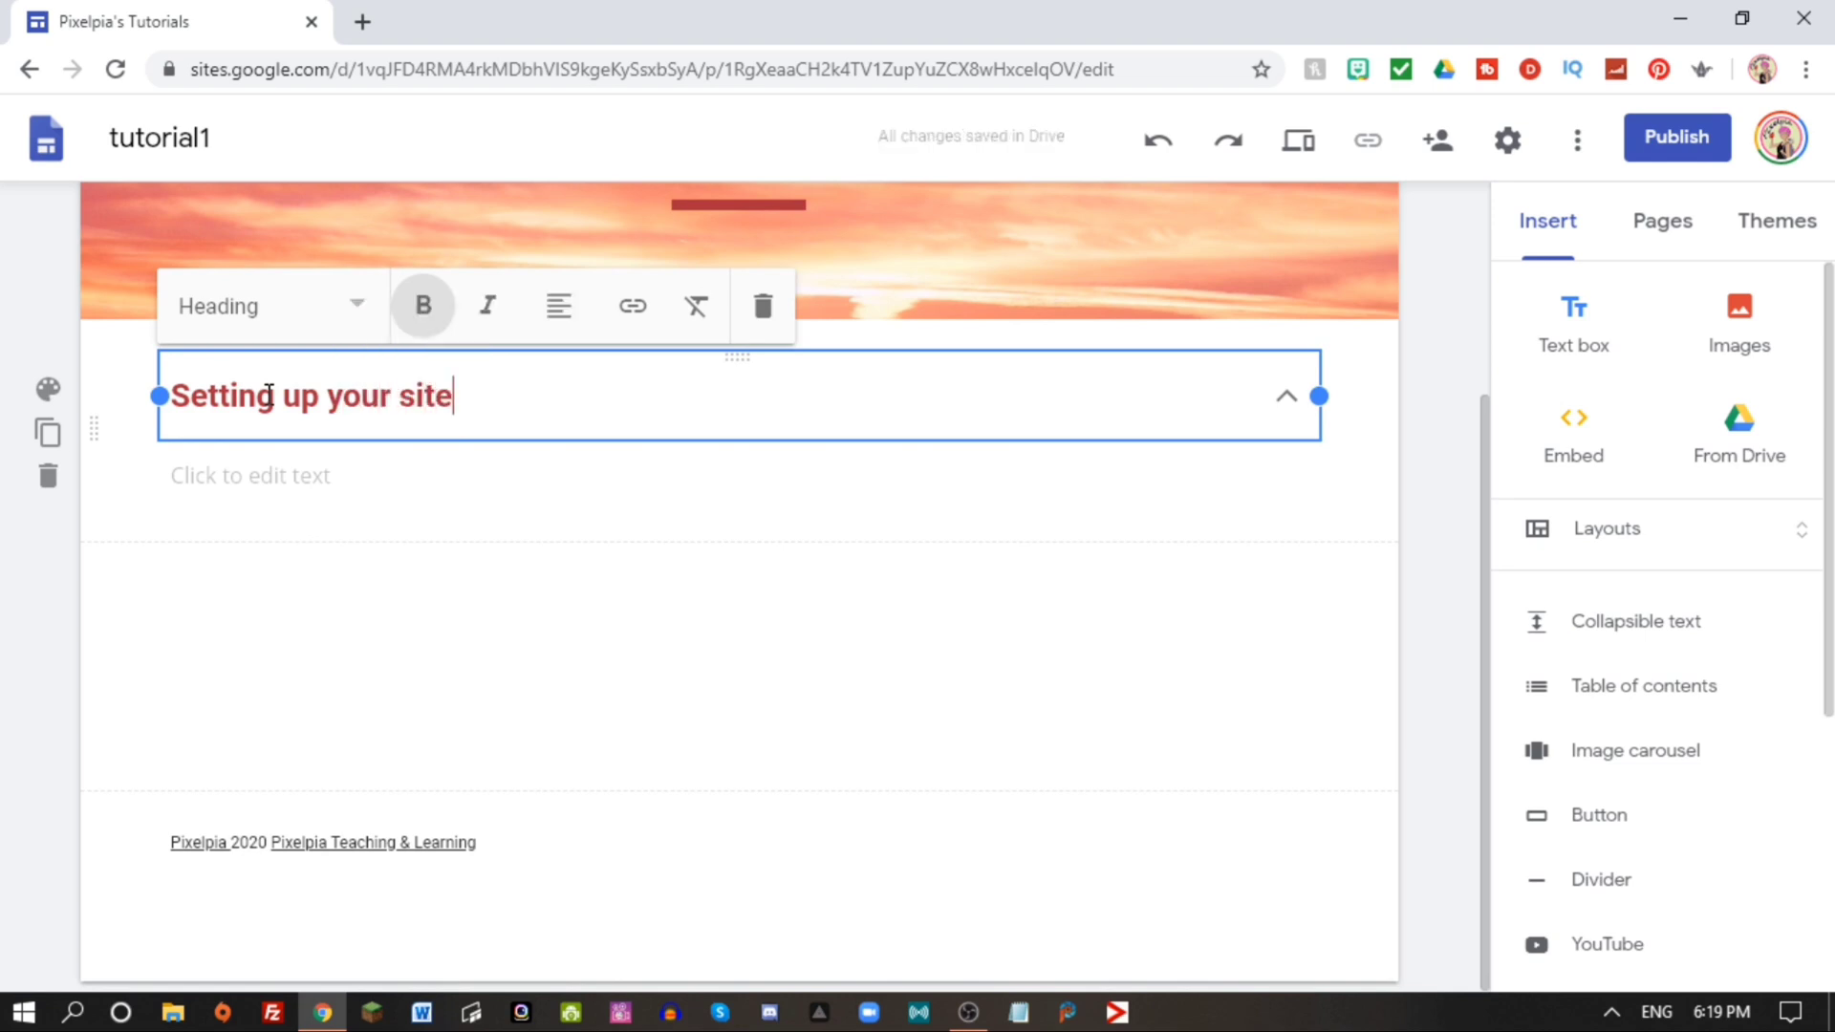
left_click(311, 476)
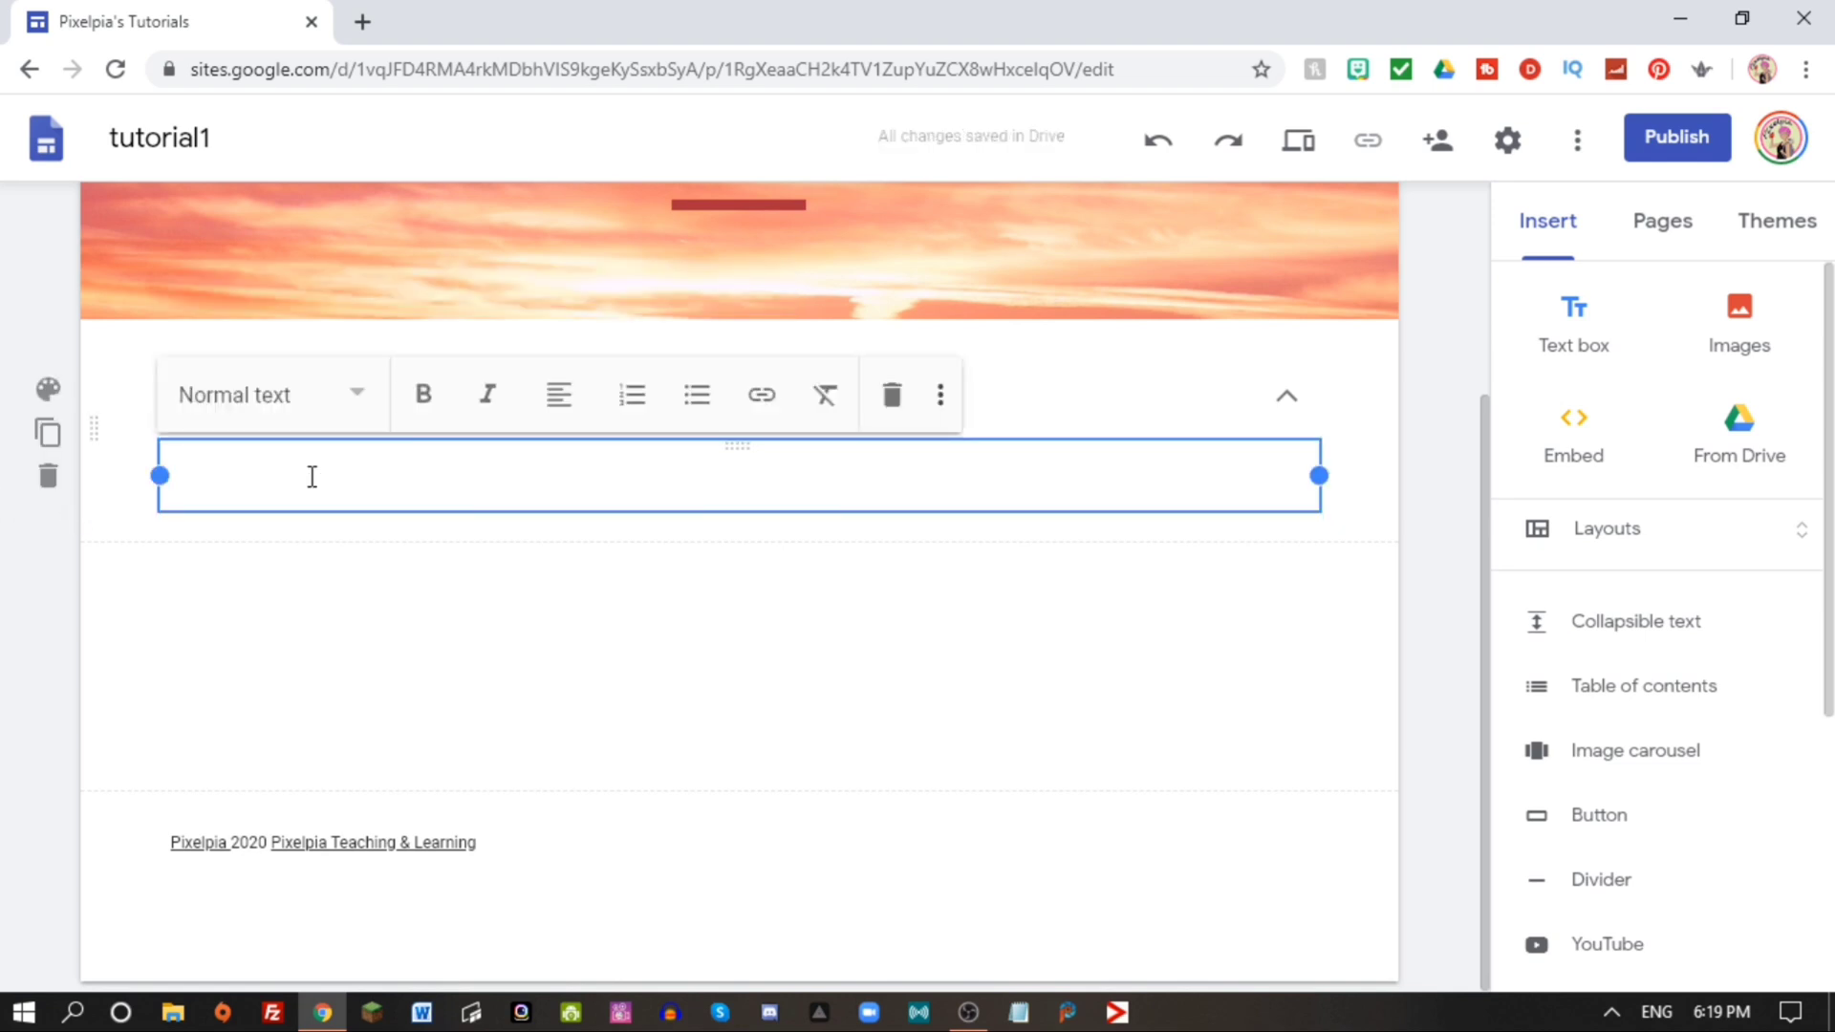
type("First we need to")
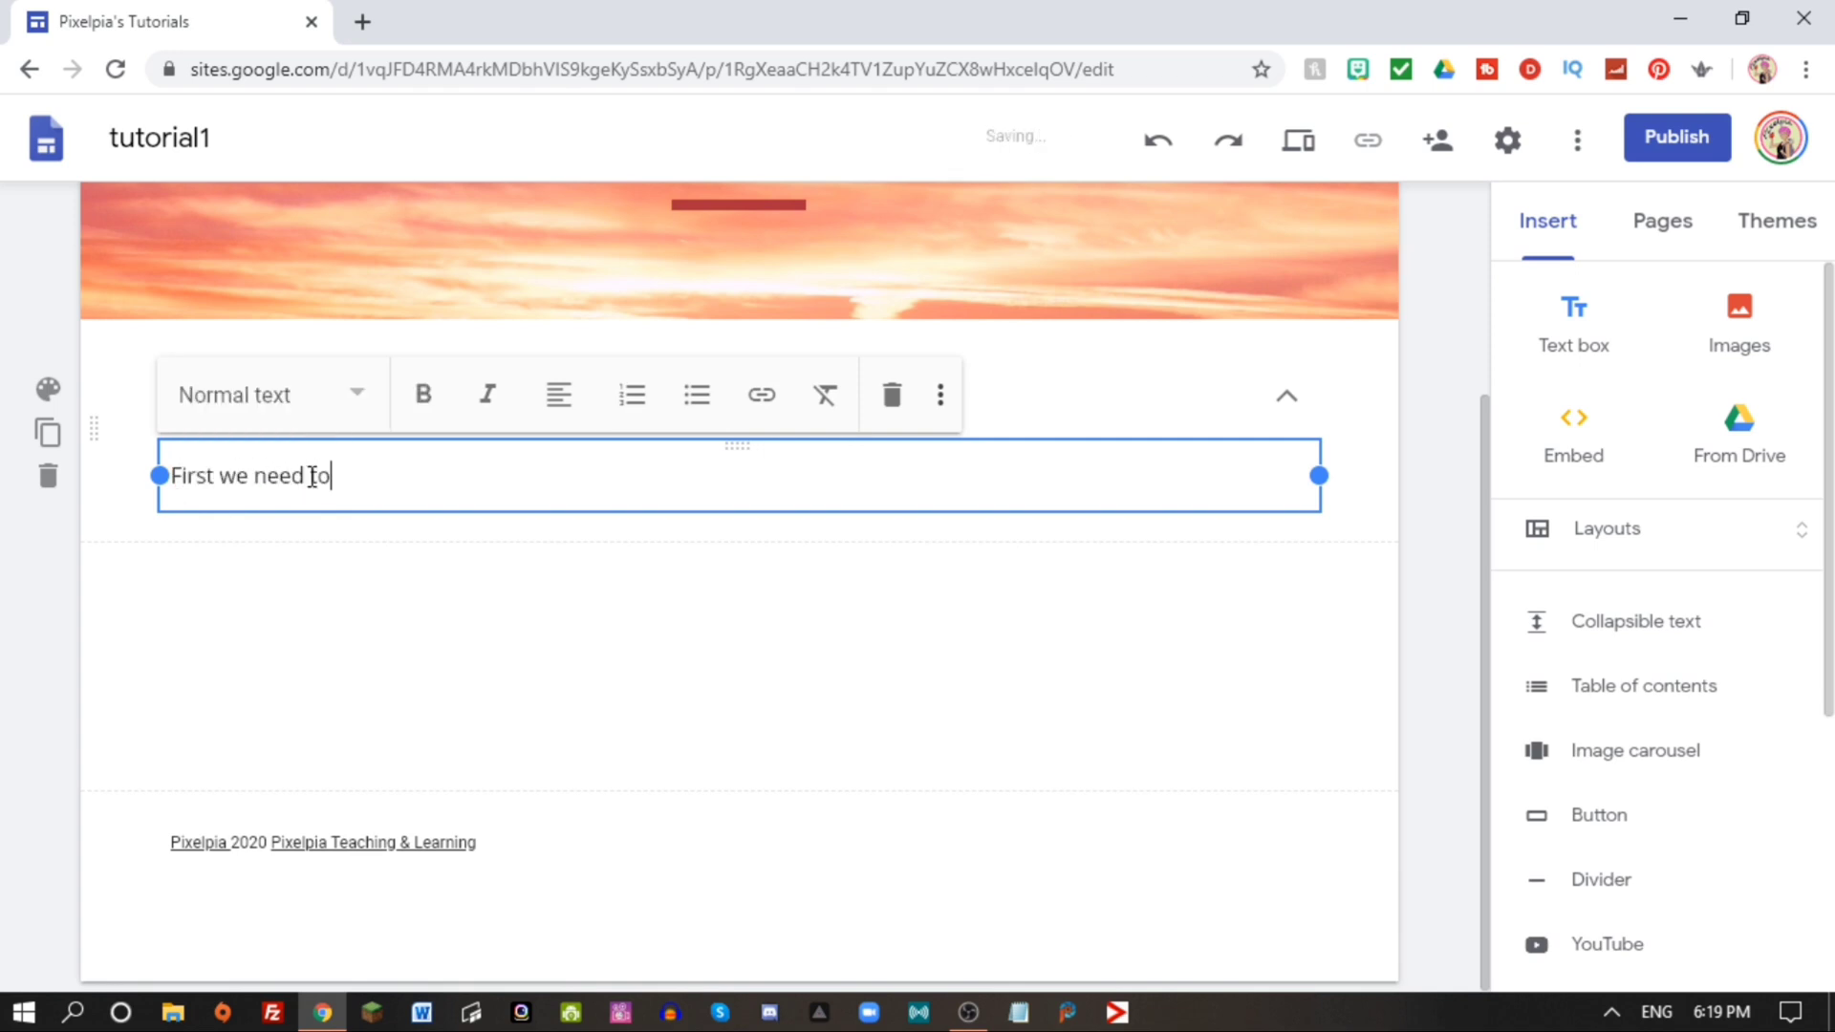
type(" bla bla bla")
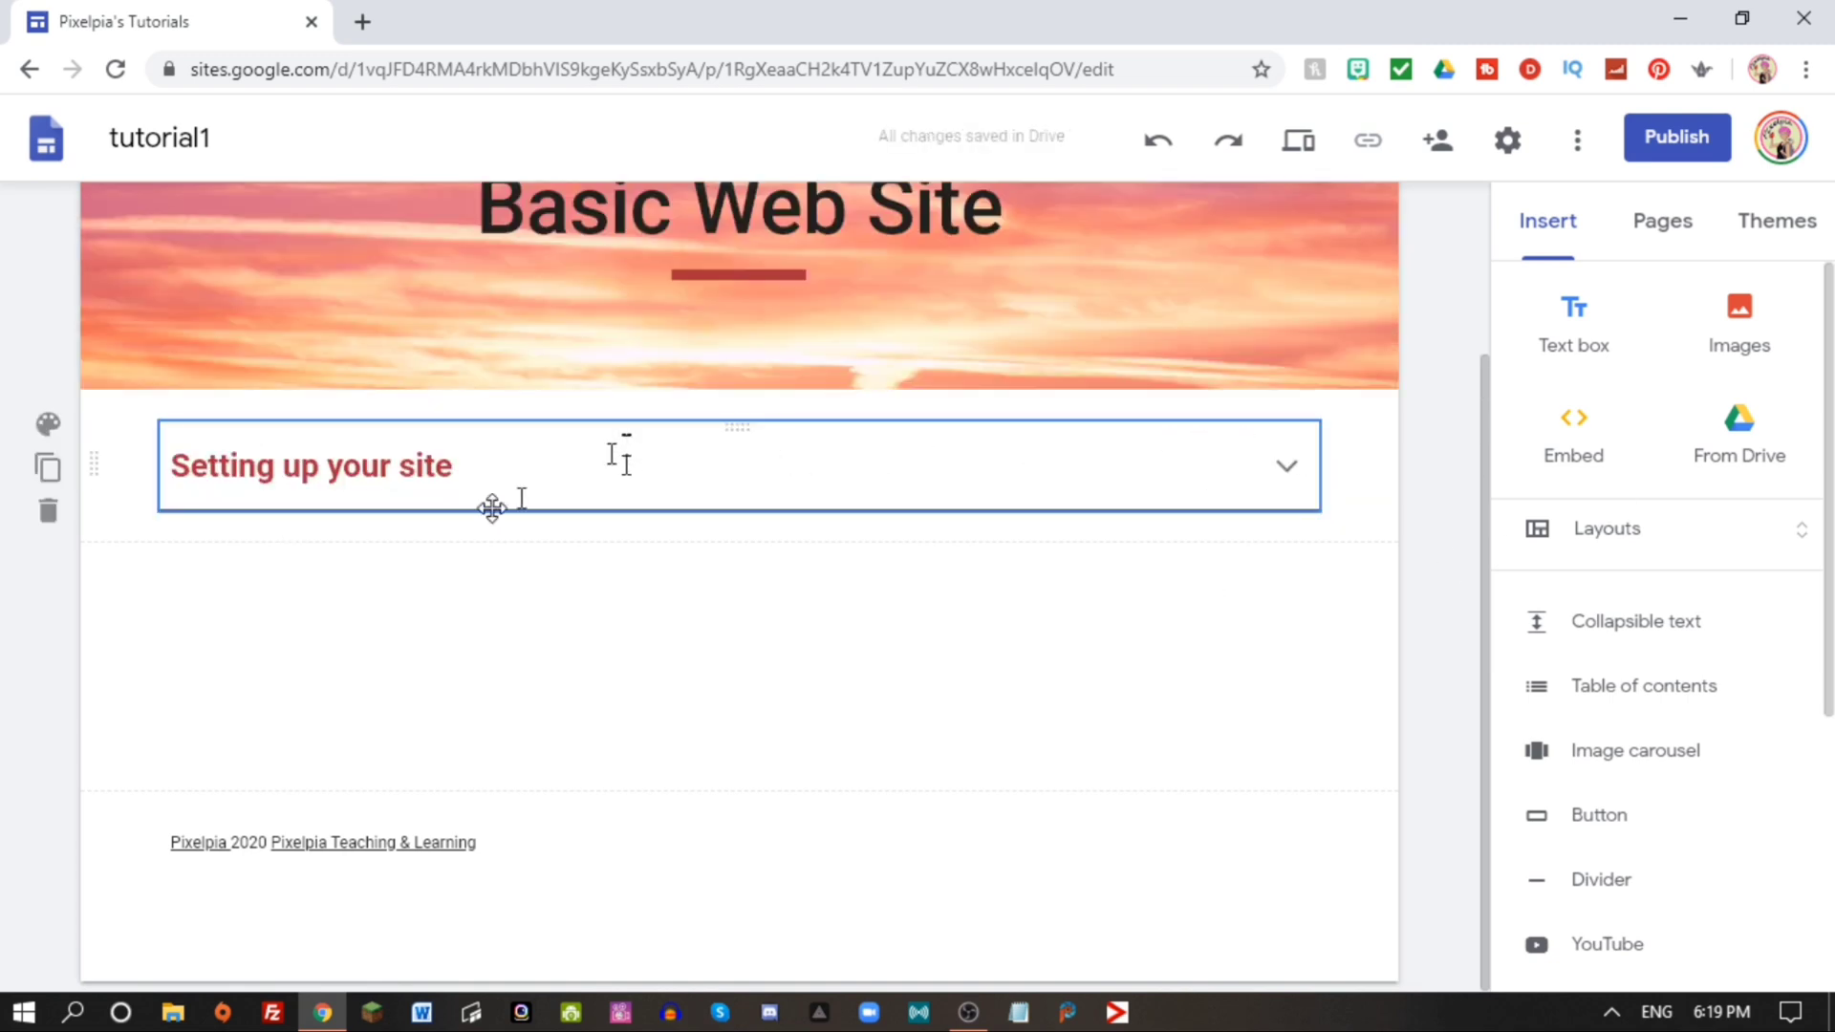
left_click(1288, 470)
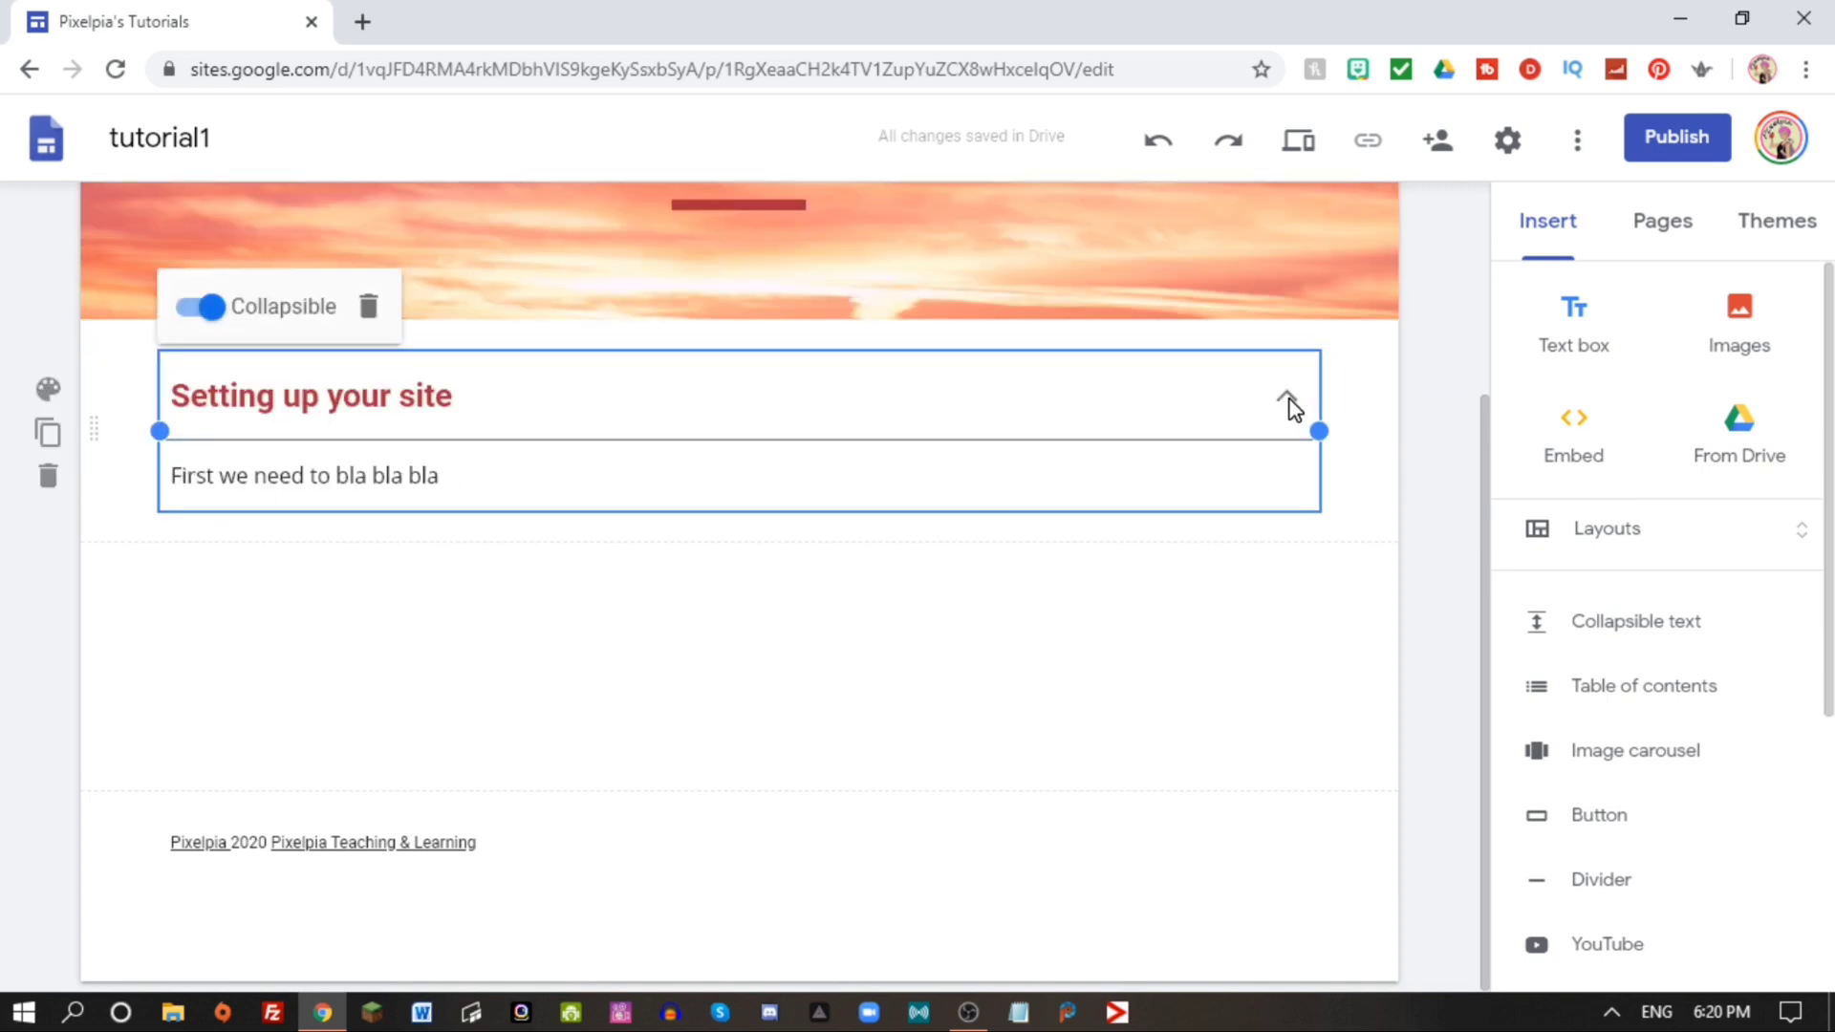
left_click(512, 611)
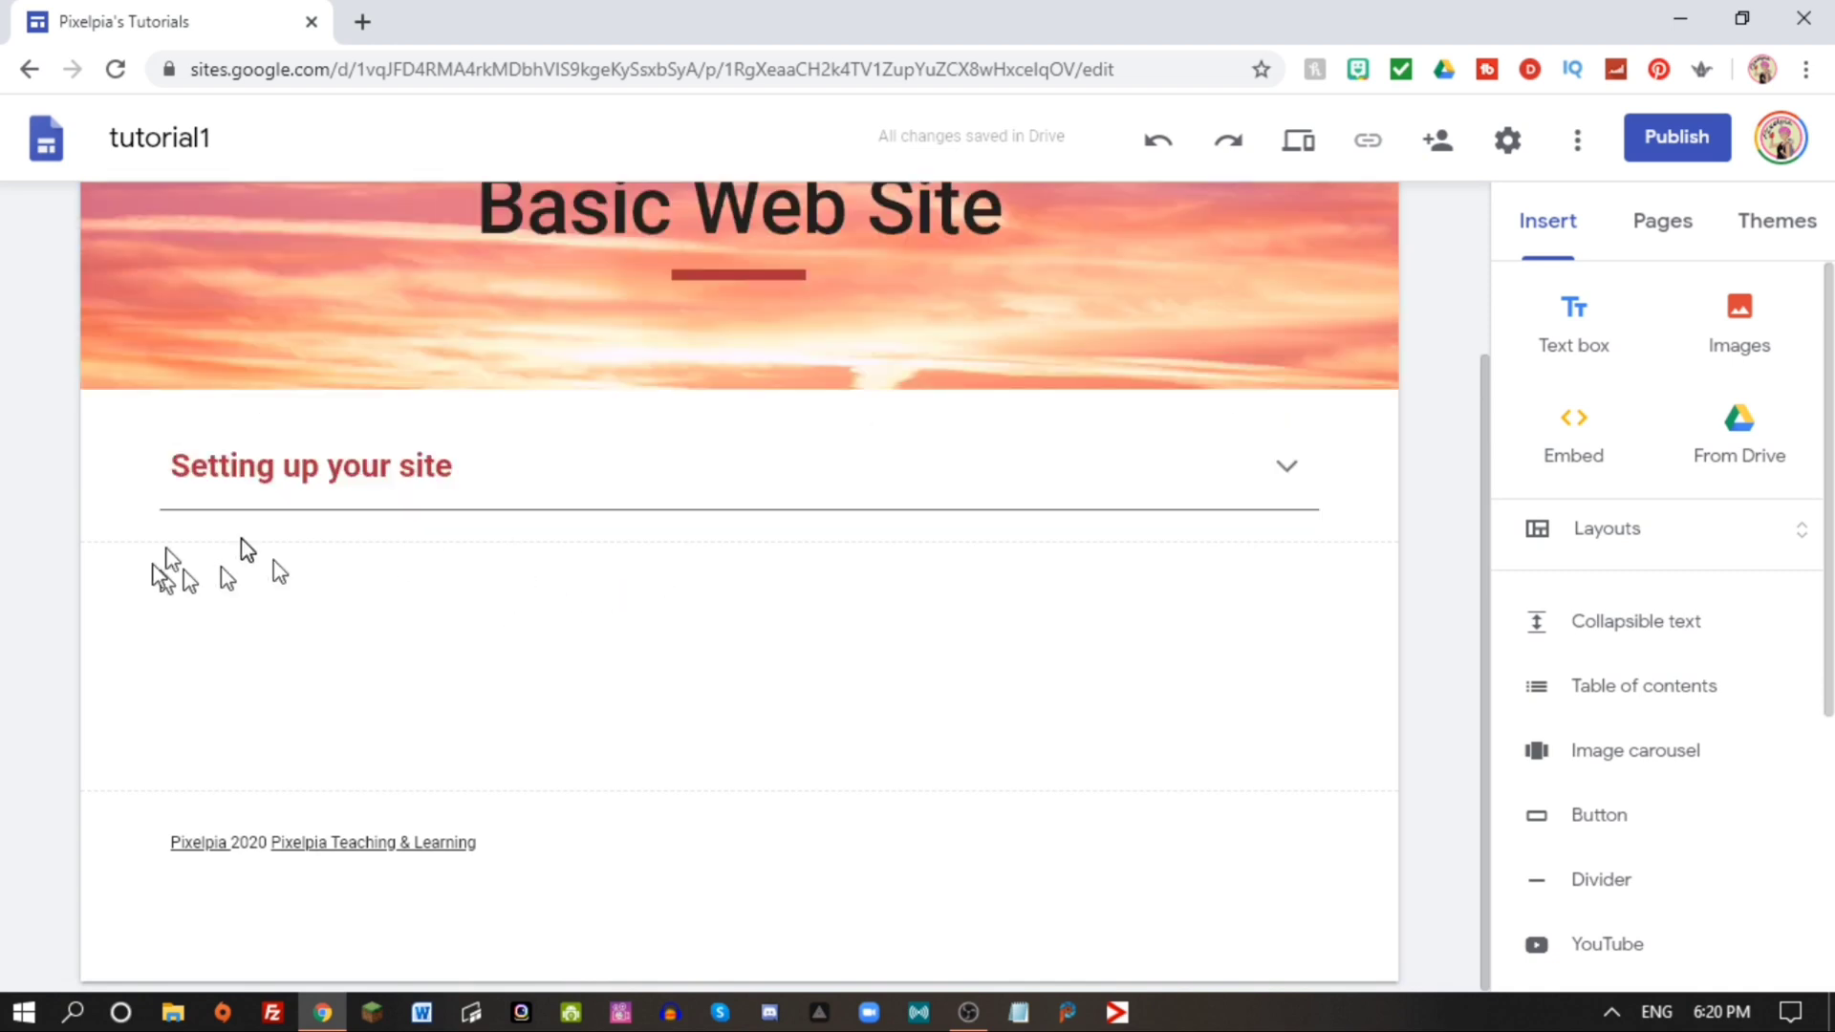
Add a second collapsible section headed "Adding text" with the body "To add text to your site bla bla bla".
left_click(1675, 632)
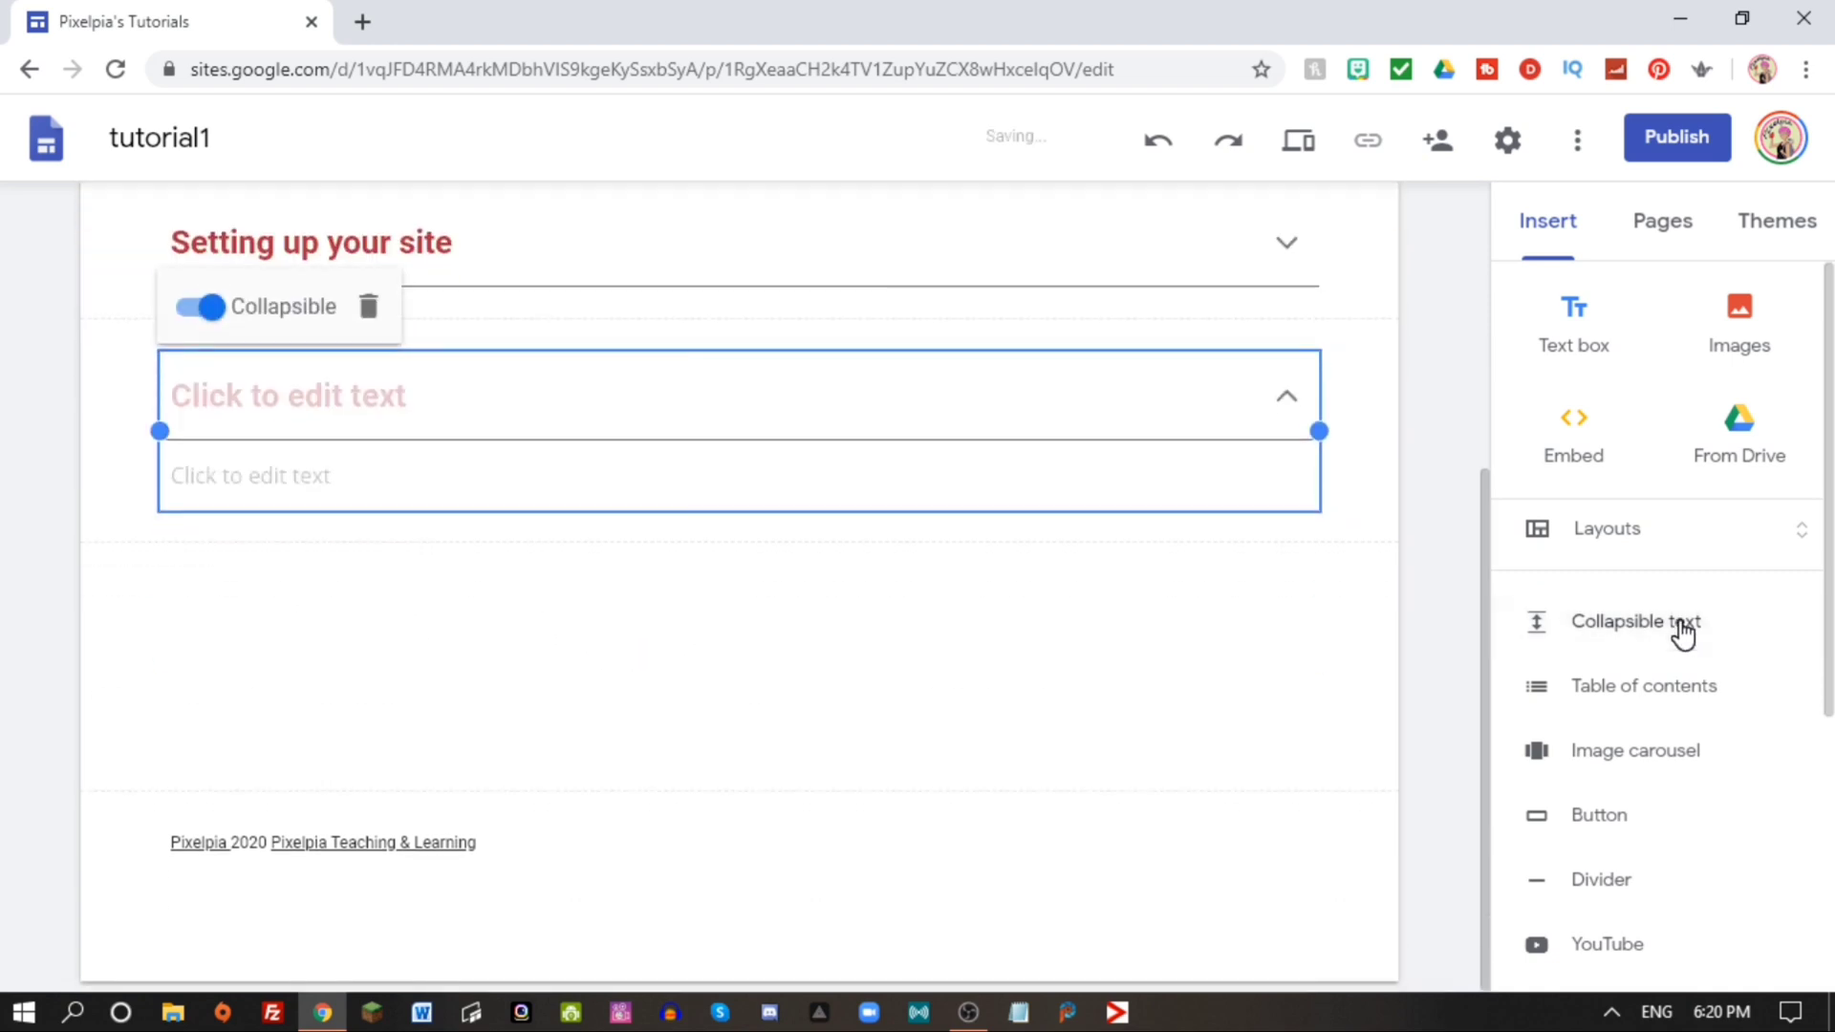
left_click(331, 409)
type("Adding text")
left_click(258, 473)
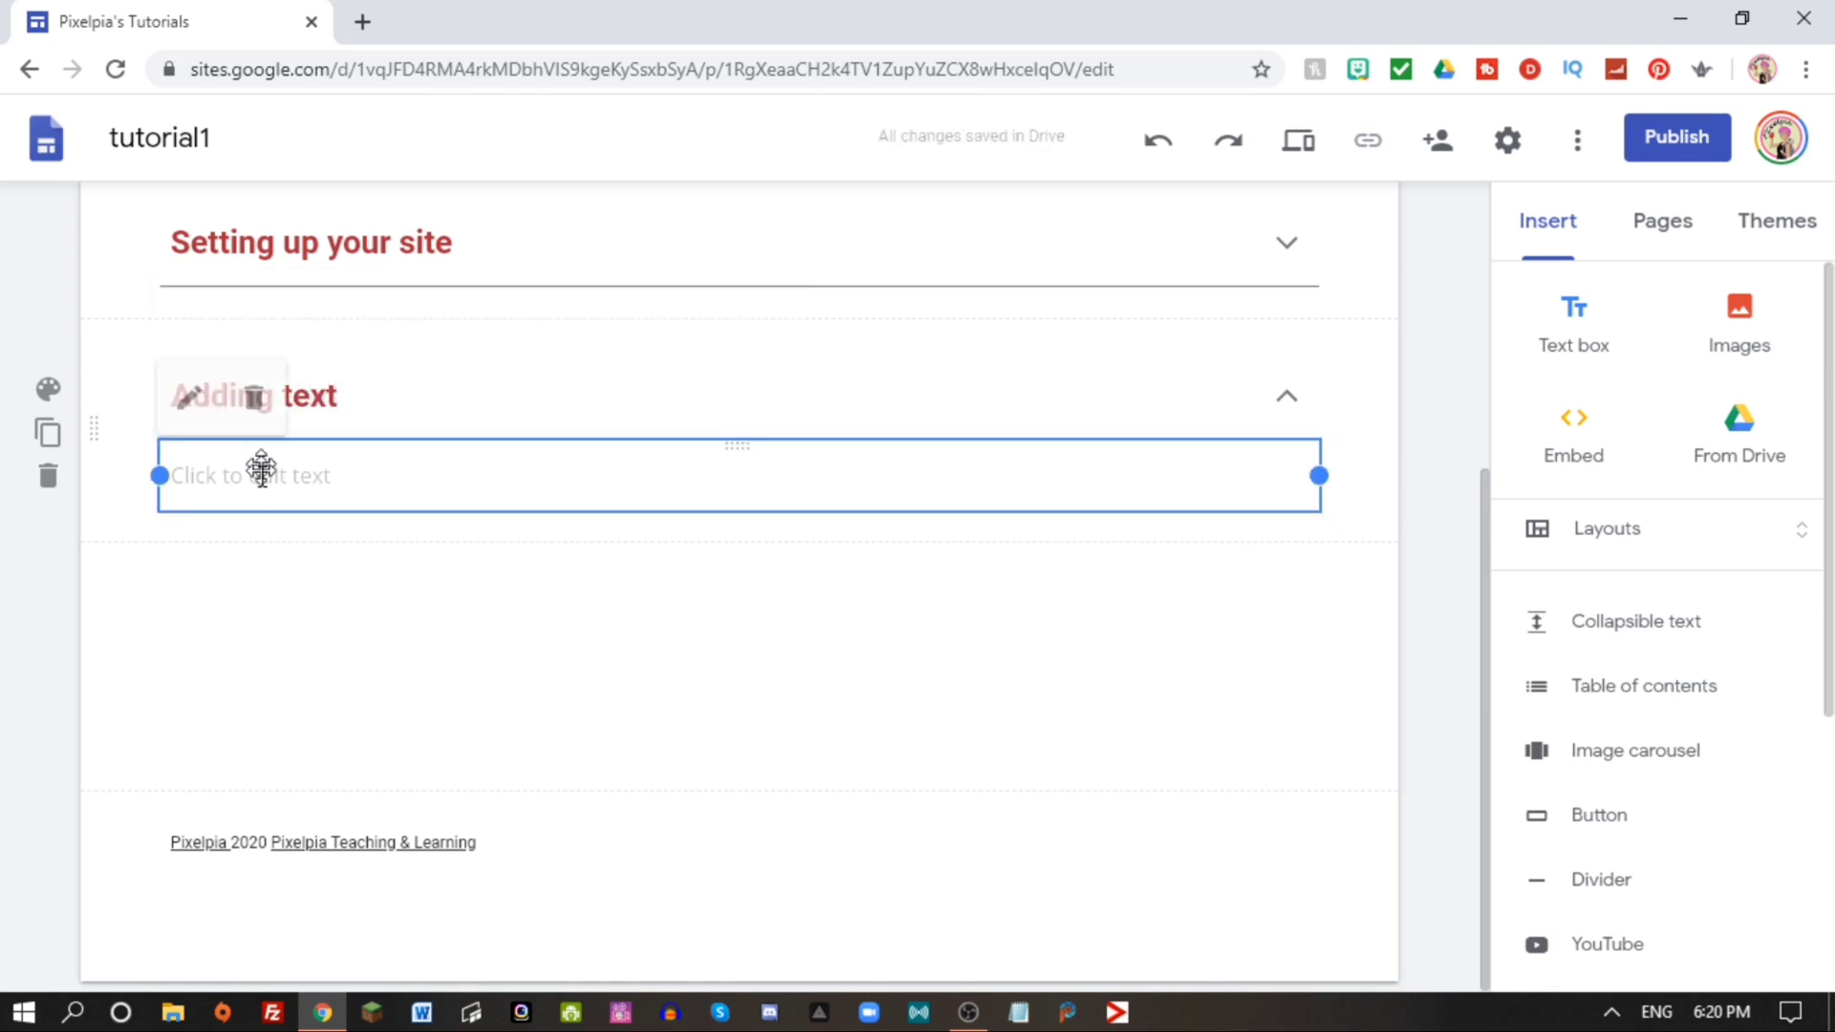
type("To add text to your site bla bla bla")
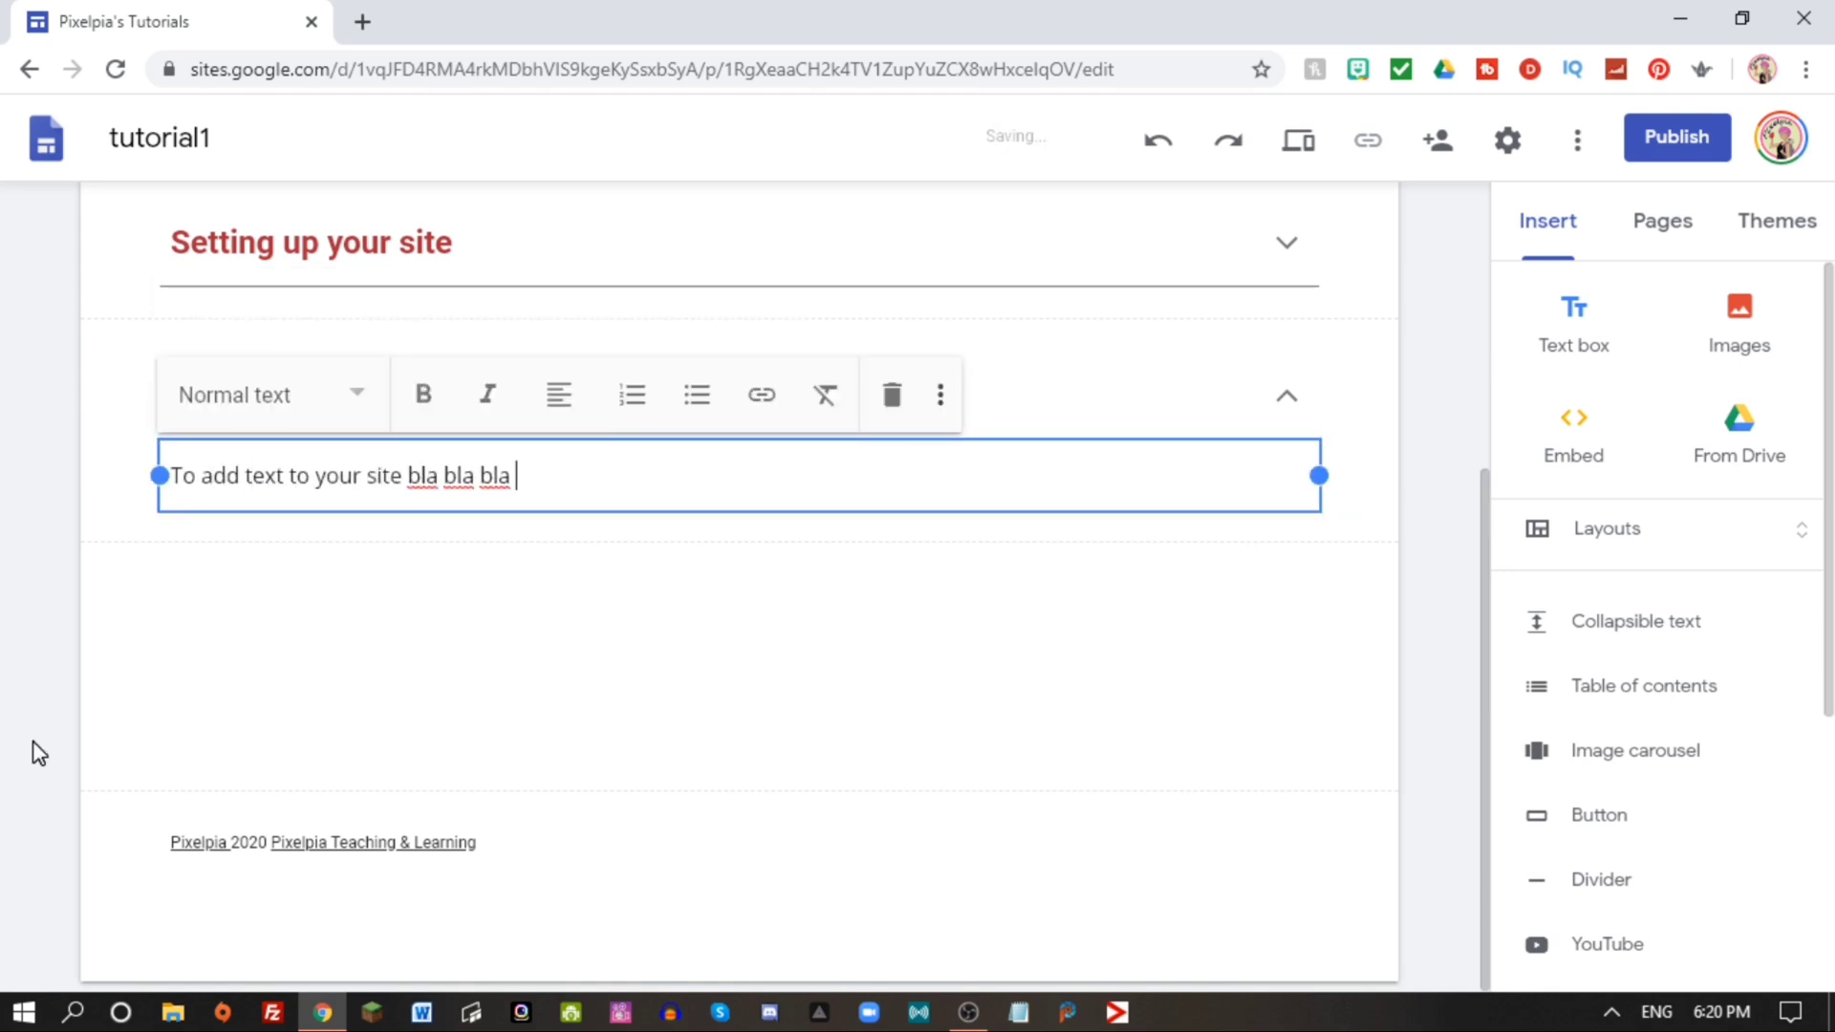
Add a collapsible section headed "Adding pictures" with the body "Bla bla bla bla".
left_click(1609, 629)
left_click(244, 387)
type("Adding picture")
key("Return")
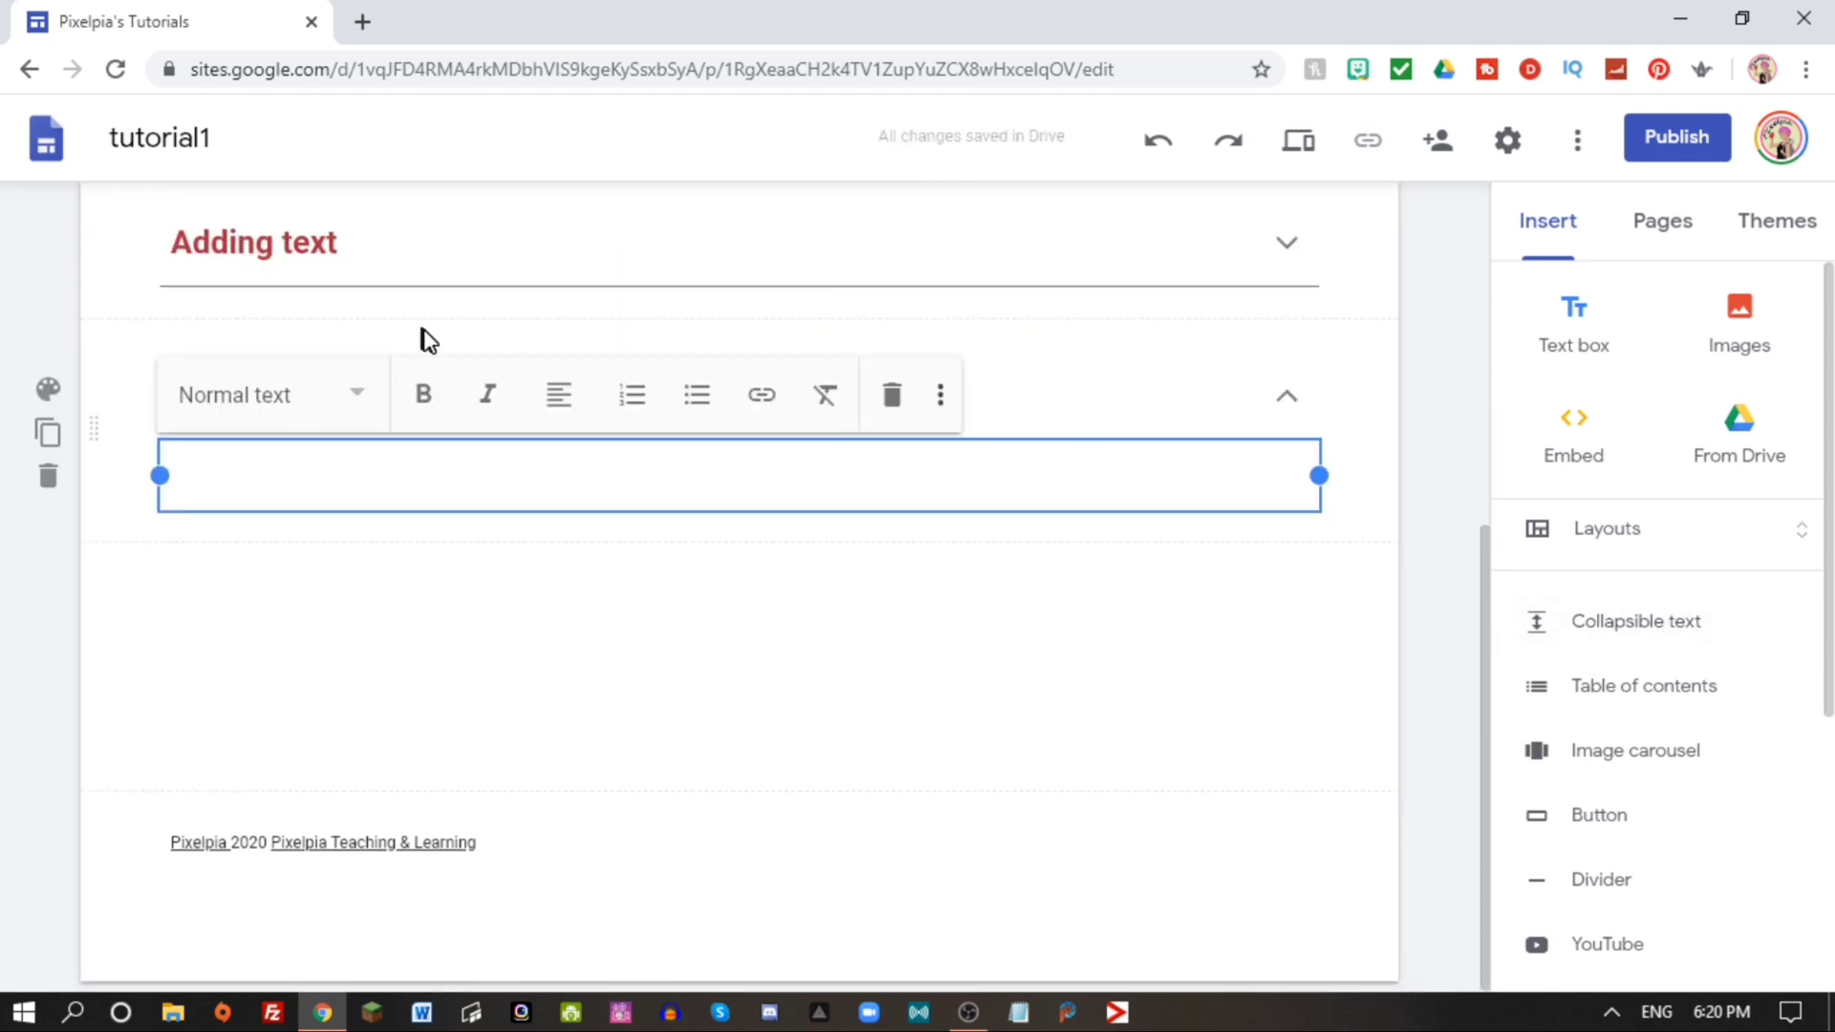
type("Bla bla bla bla")
Add a collapsible section headed "Adding Pages" with the body "bla bla bla".
left_click(1636, 622)
left_click(238, 397)
type("Ad")
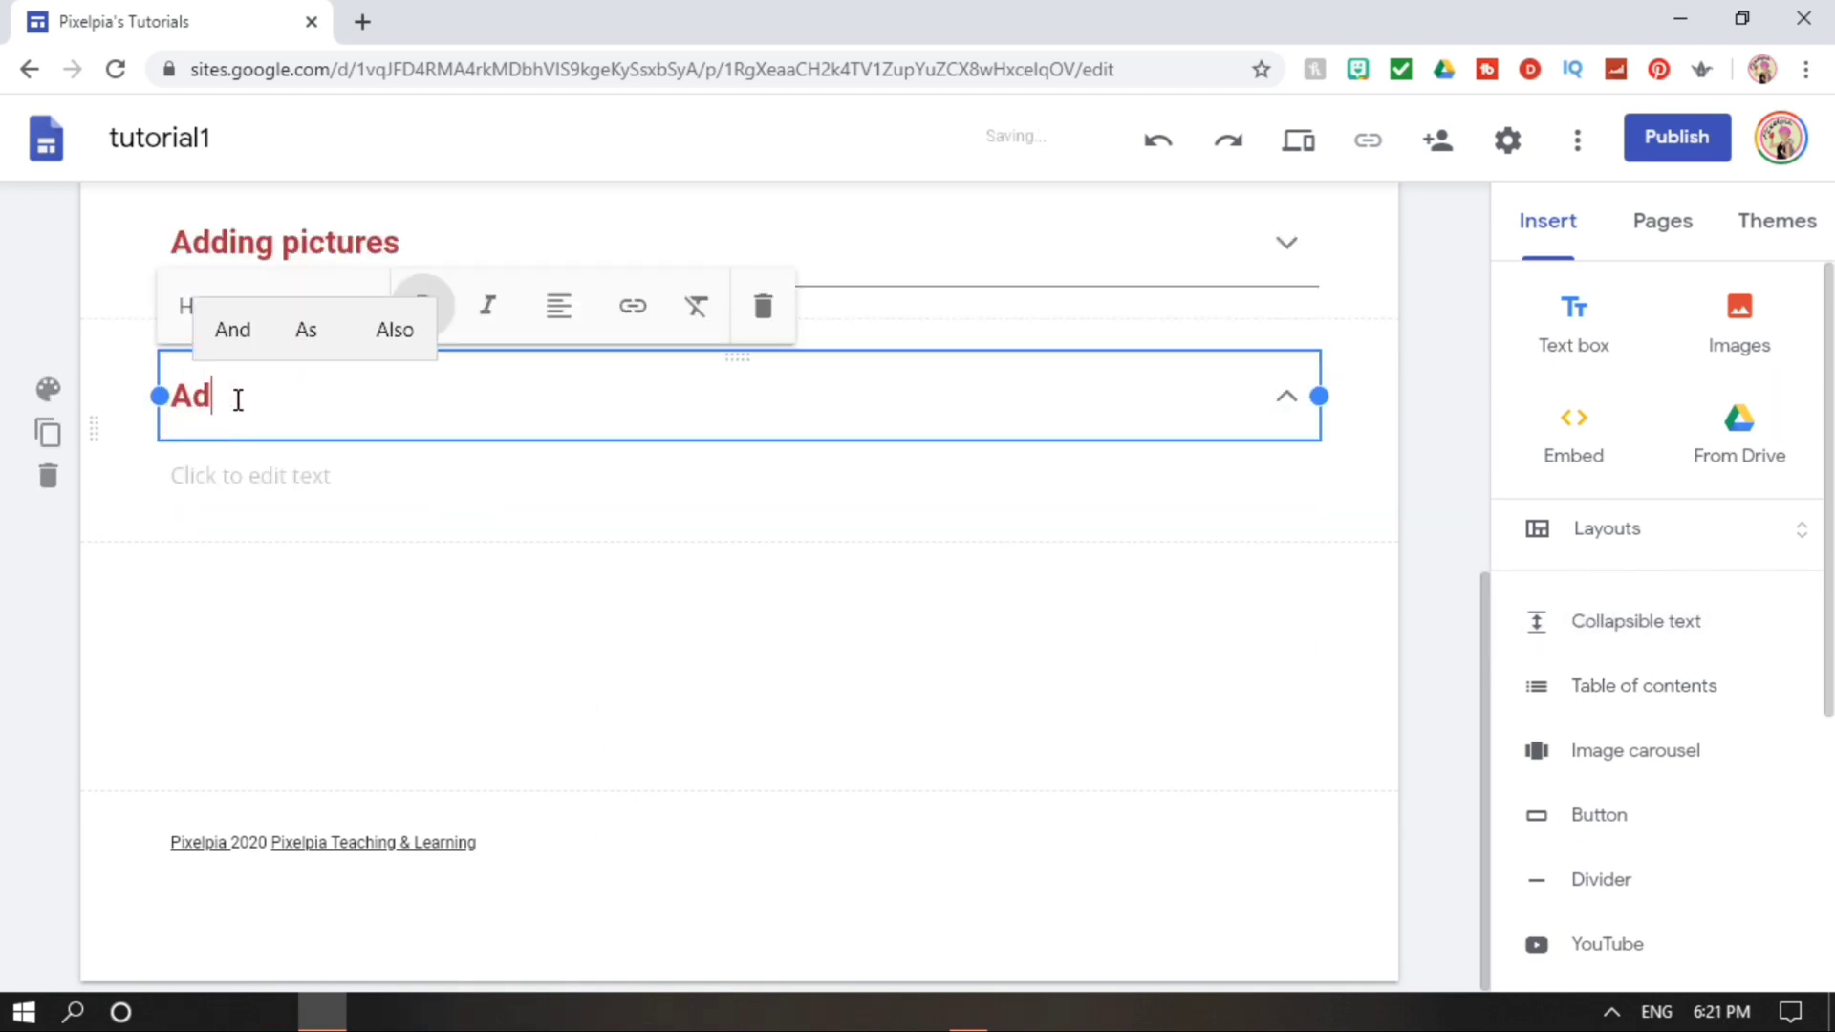
type("ding Pages")
key("Return")
type("bla bla bla")
Add a collapsible section headed "Adding links" with the body "bl blabla bla".
left_click(1636, 621)
left_click(401, 420)
type("Adding links")
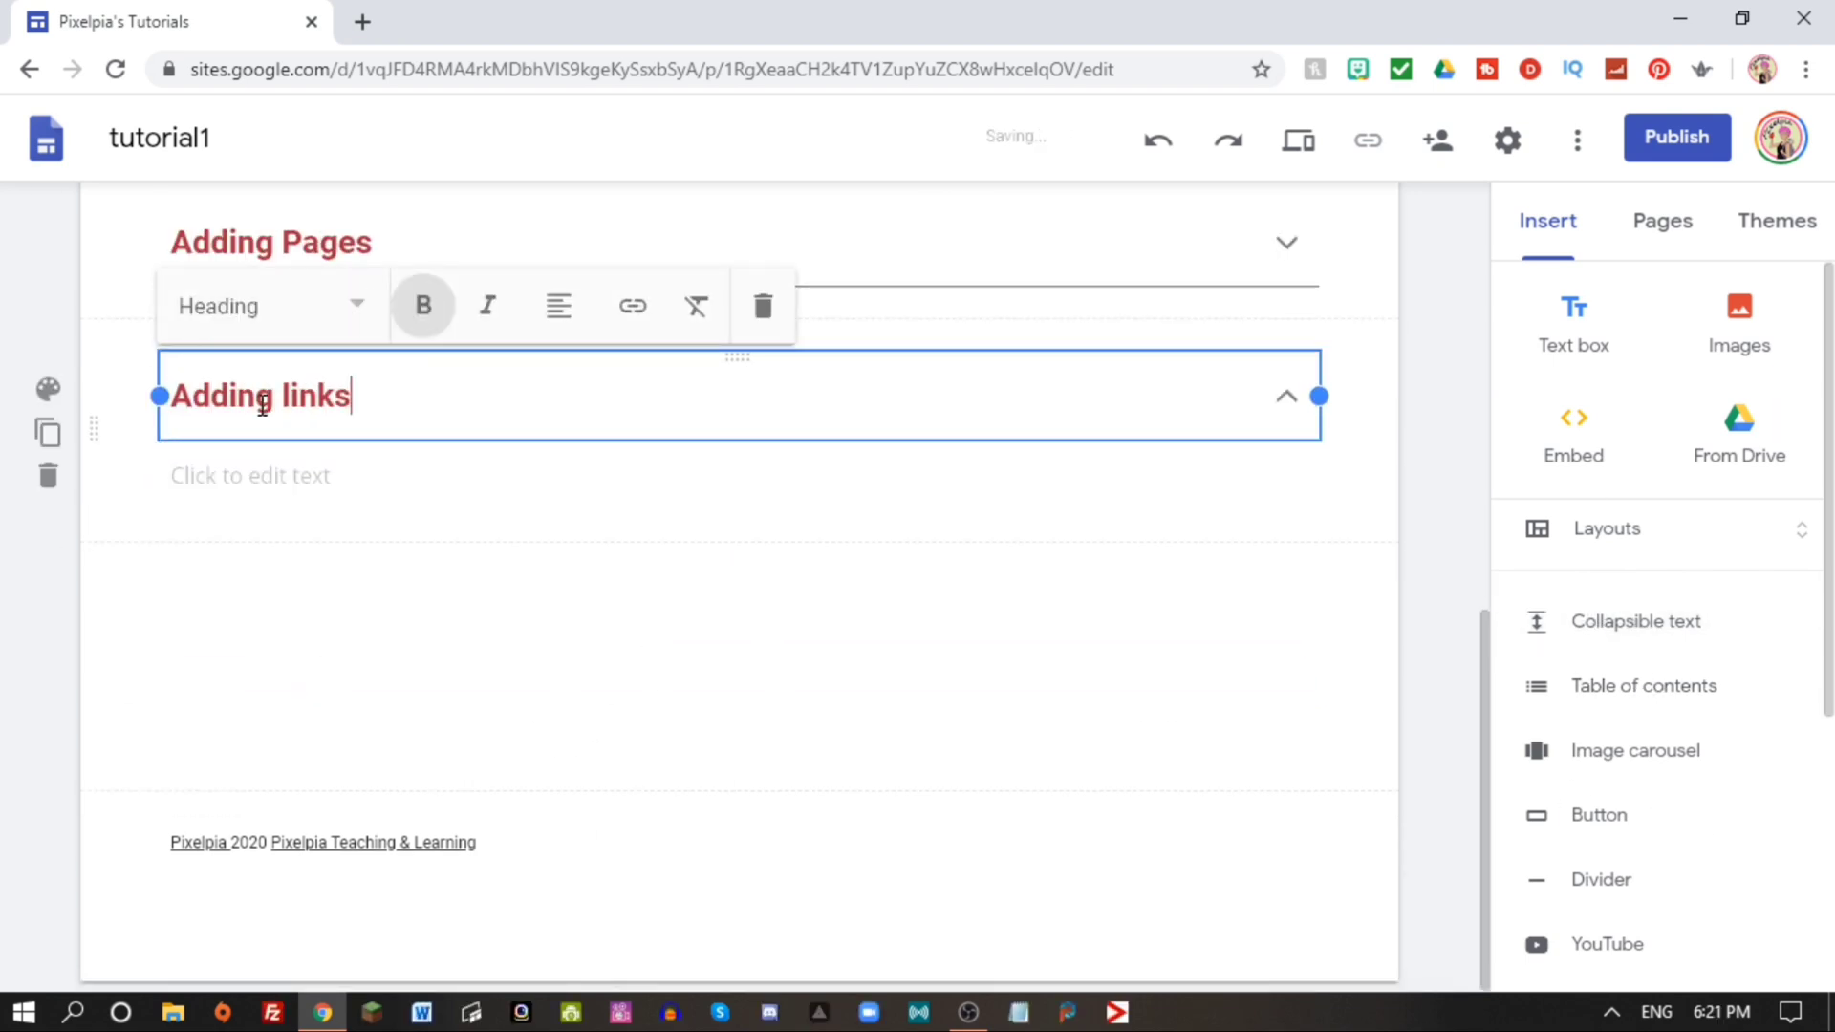
key("Return")
type("bl blabla bla")
left_click(1069, 639)
Check in the editor that the "Setting up your site" and "Adding text" sections expand and collapse.
left_click(1192, 330)
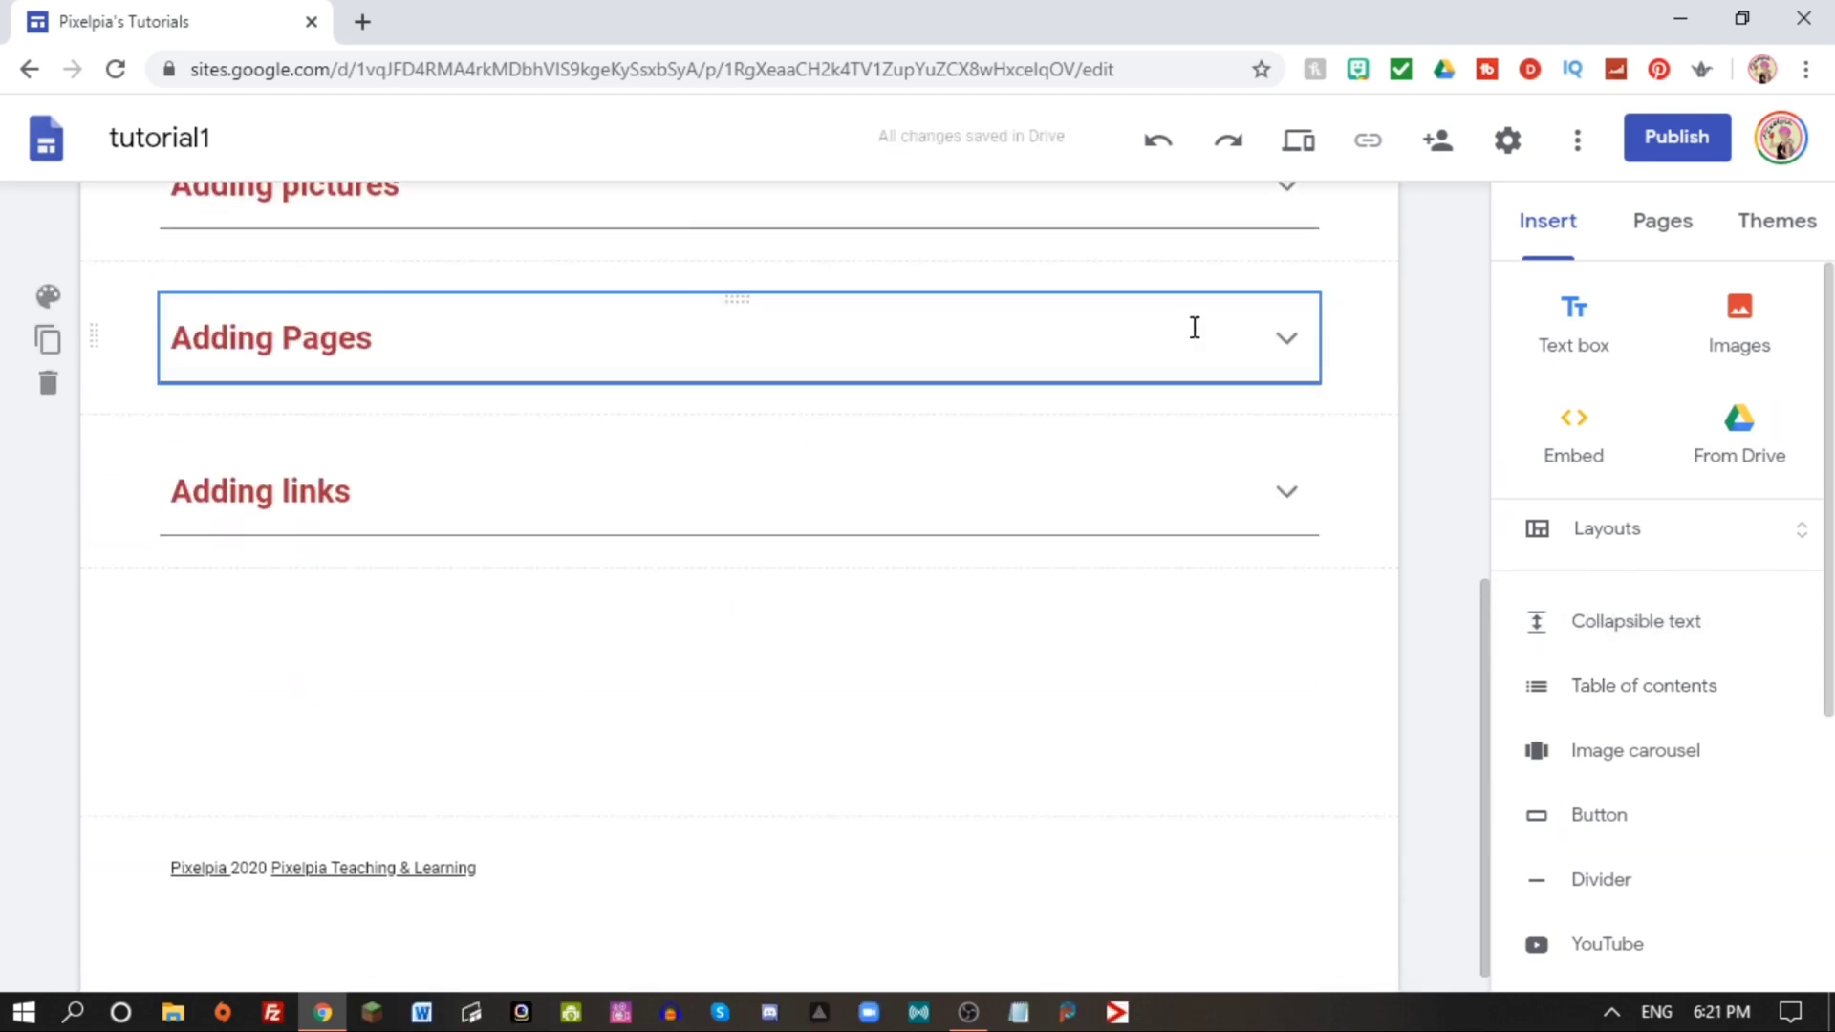
scroll(1184, 383, "up", 5)
left_click(1207, 404)
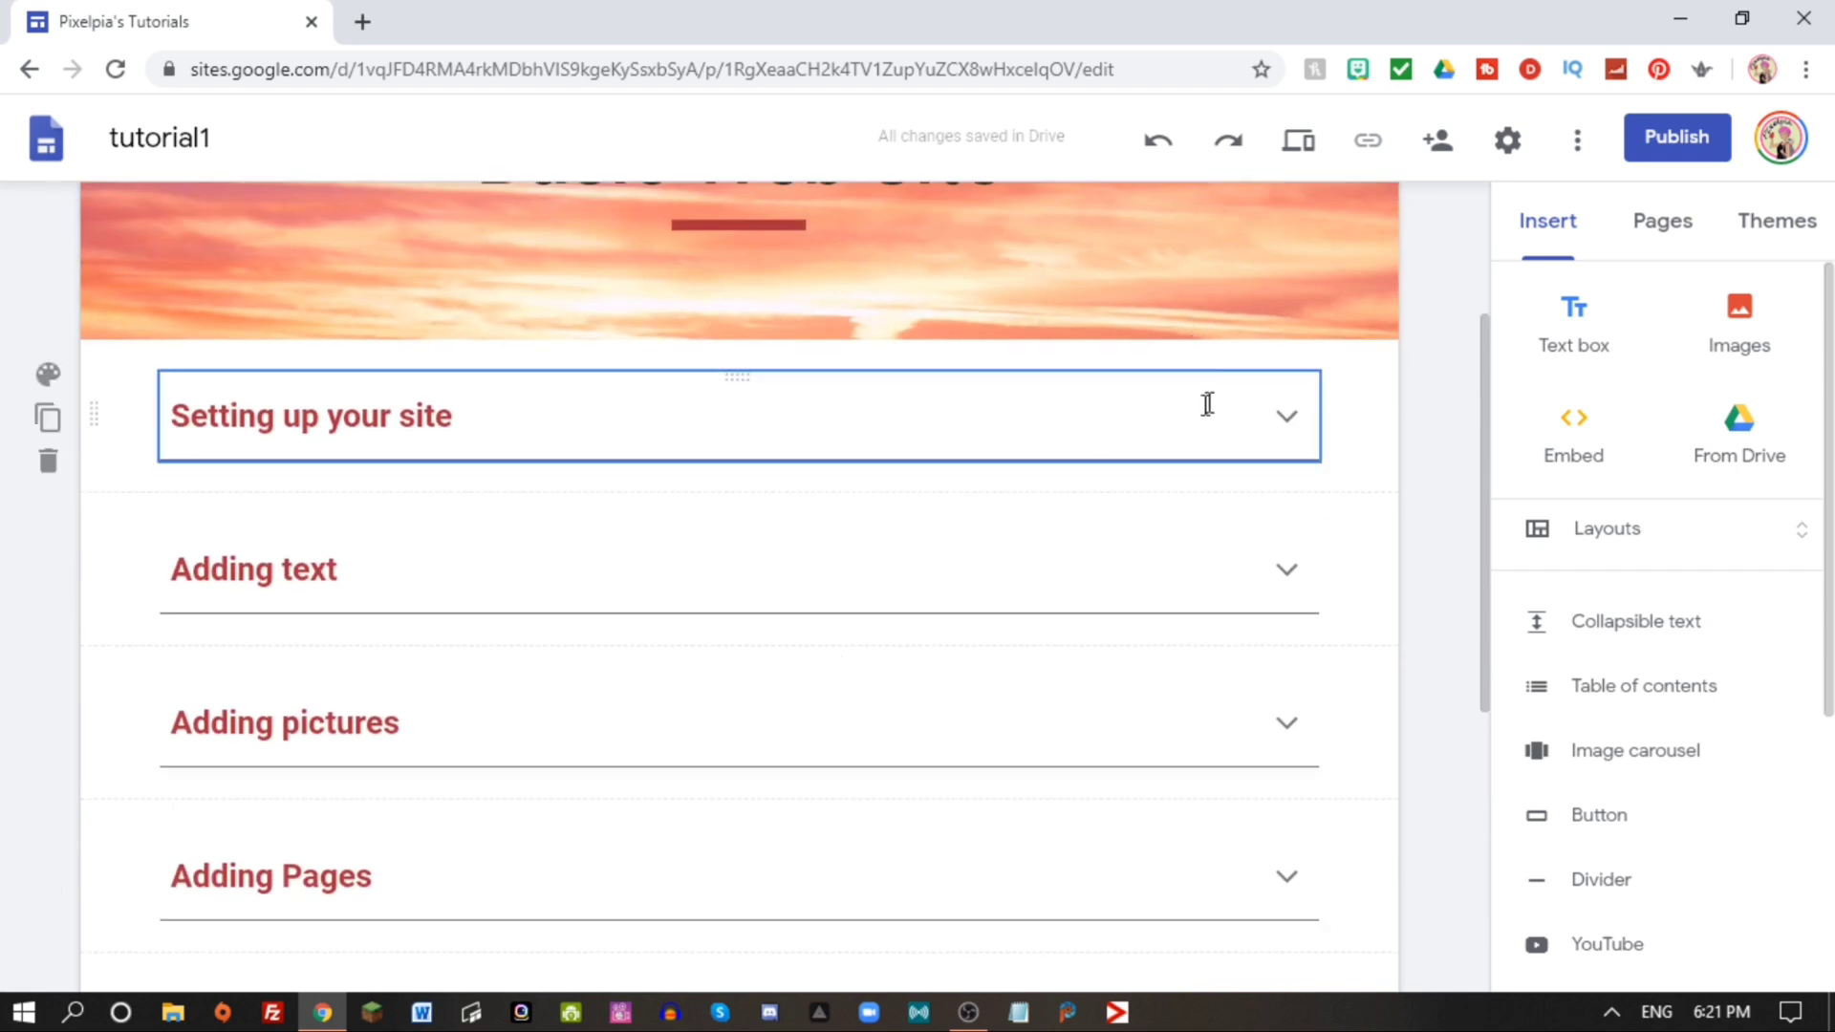
left_click(1293, 432)
left_click(1277, 647)
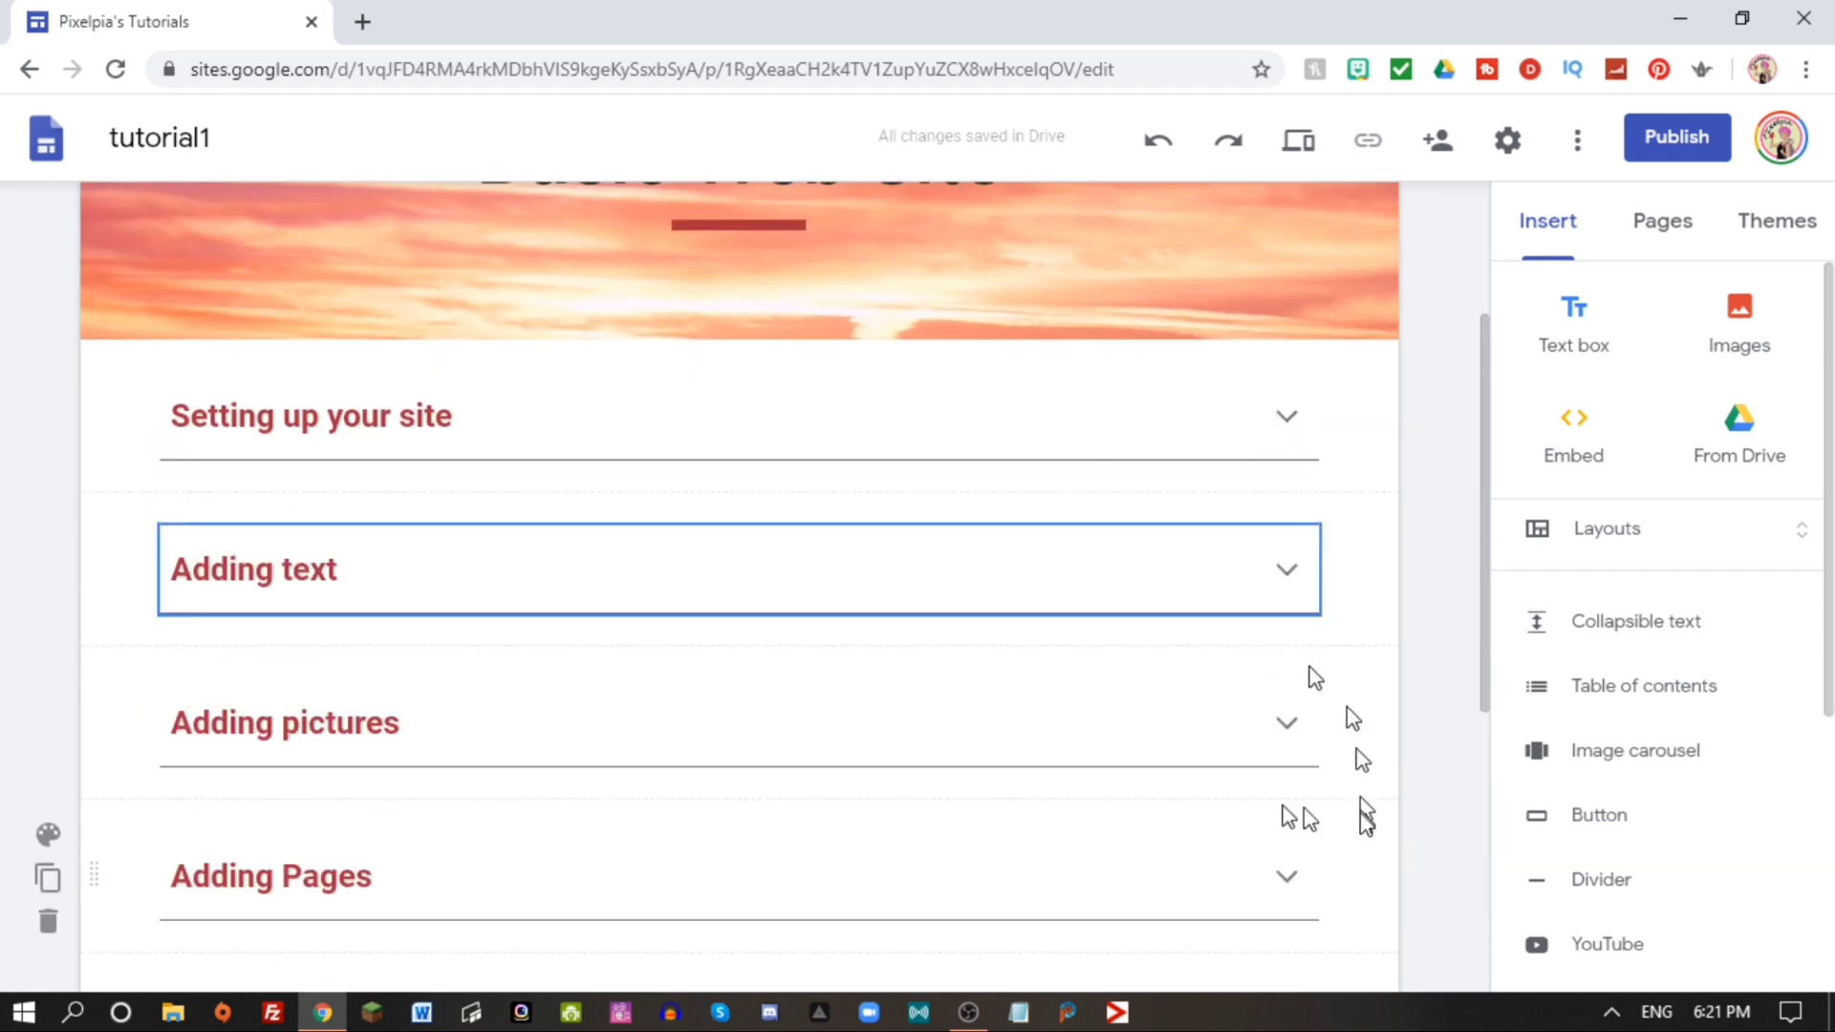
left_click(1287, 571)
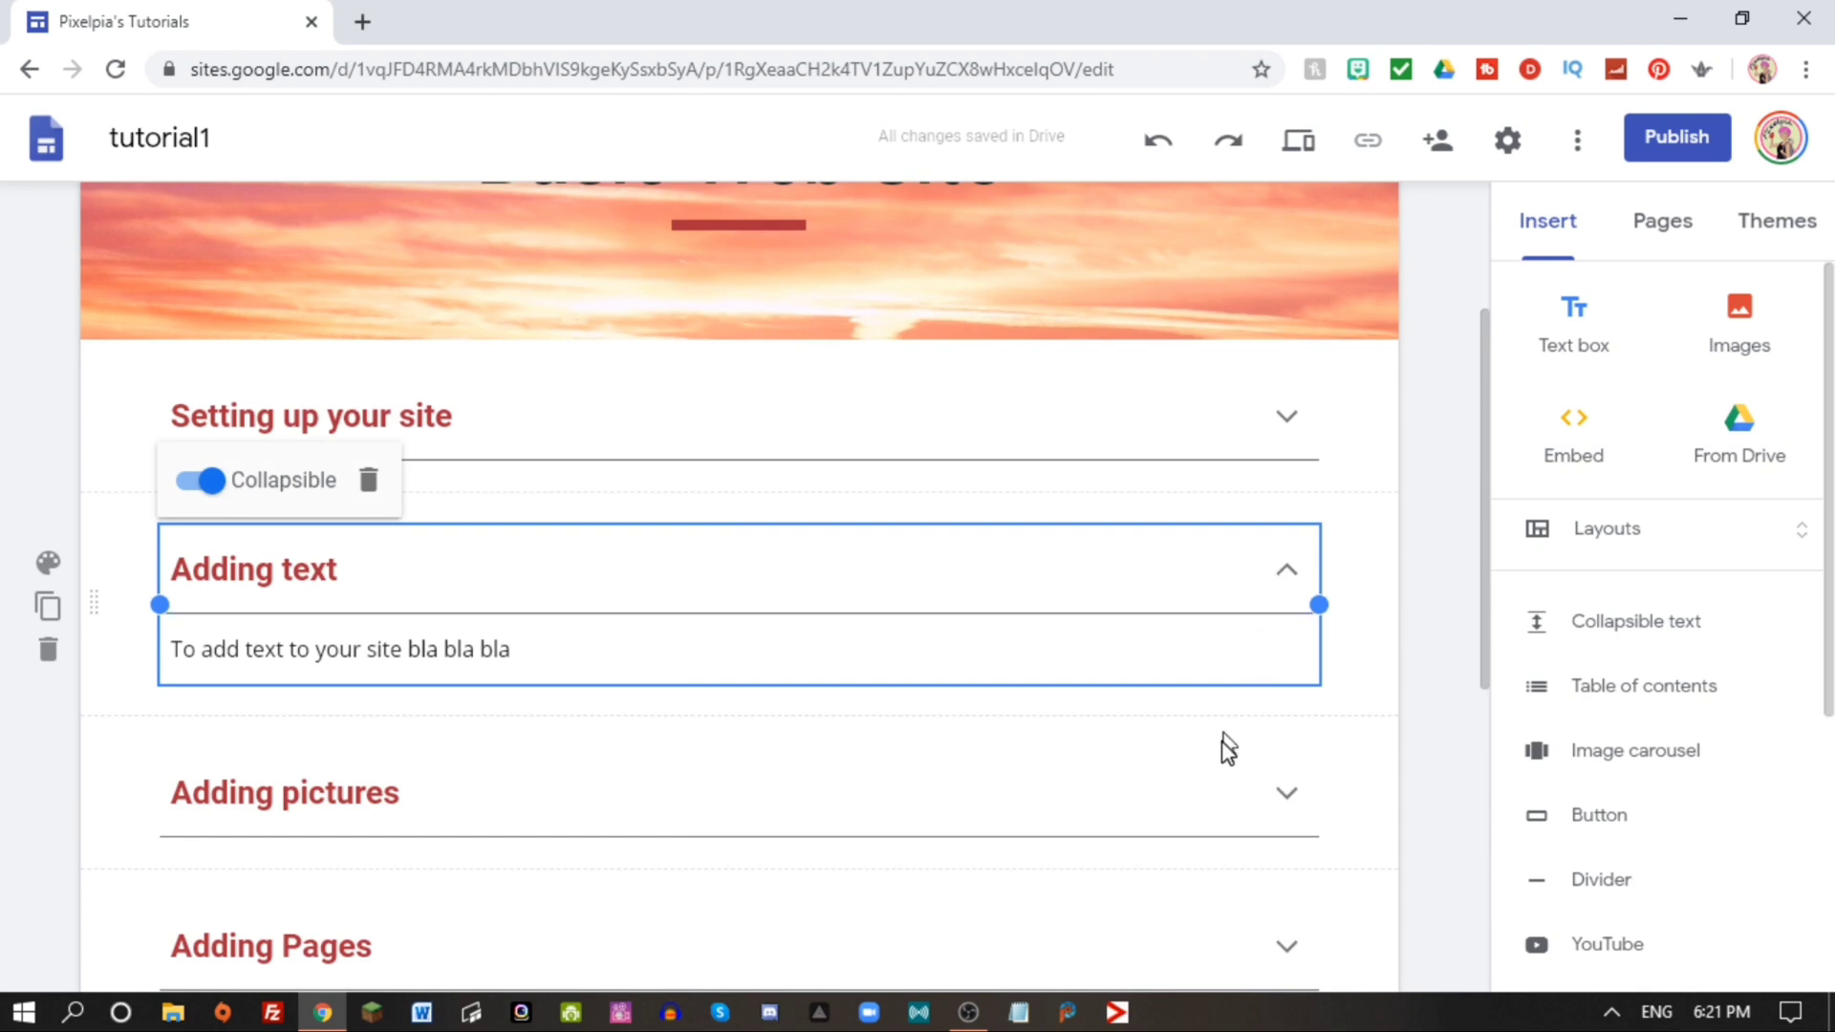
Preview the page, test expanding and collapsing the first three sections, and return to editing.
left_click(1302, 143)
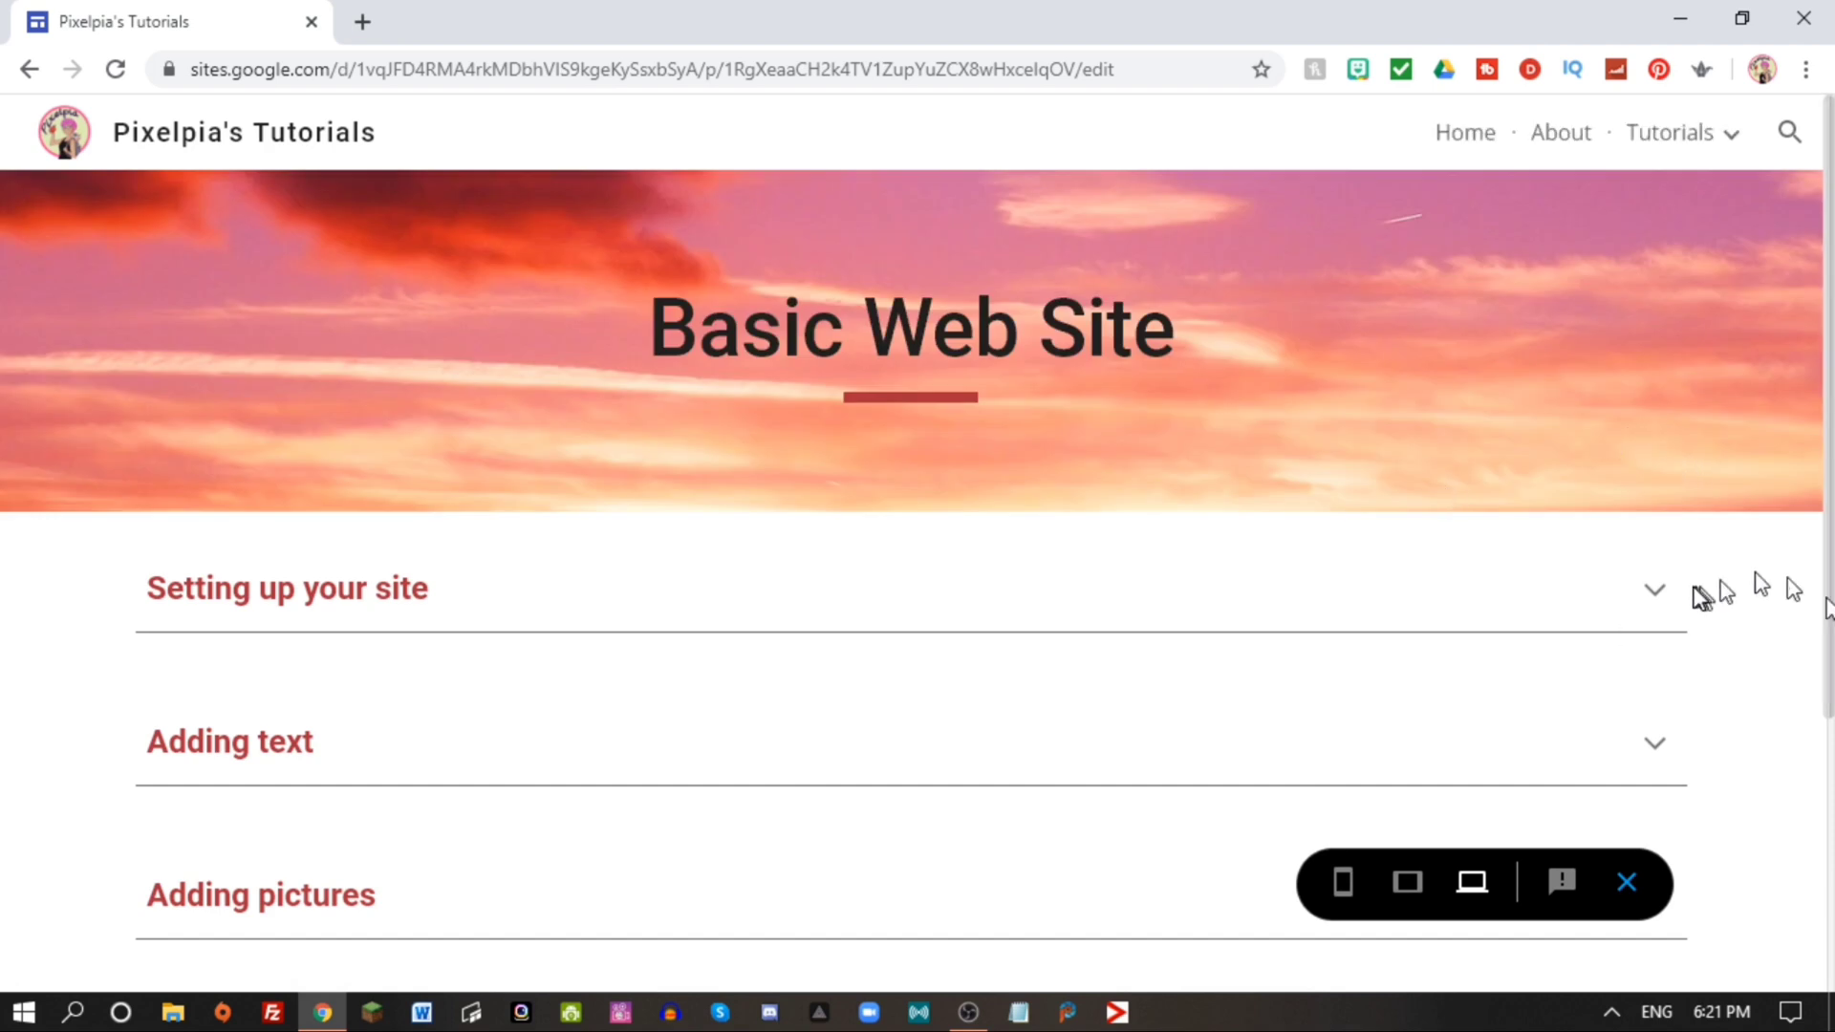
left_click(1656, 592)
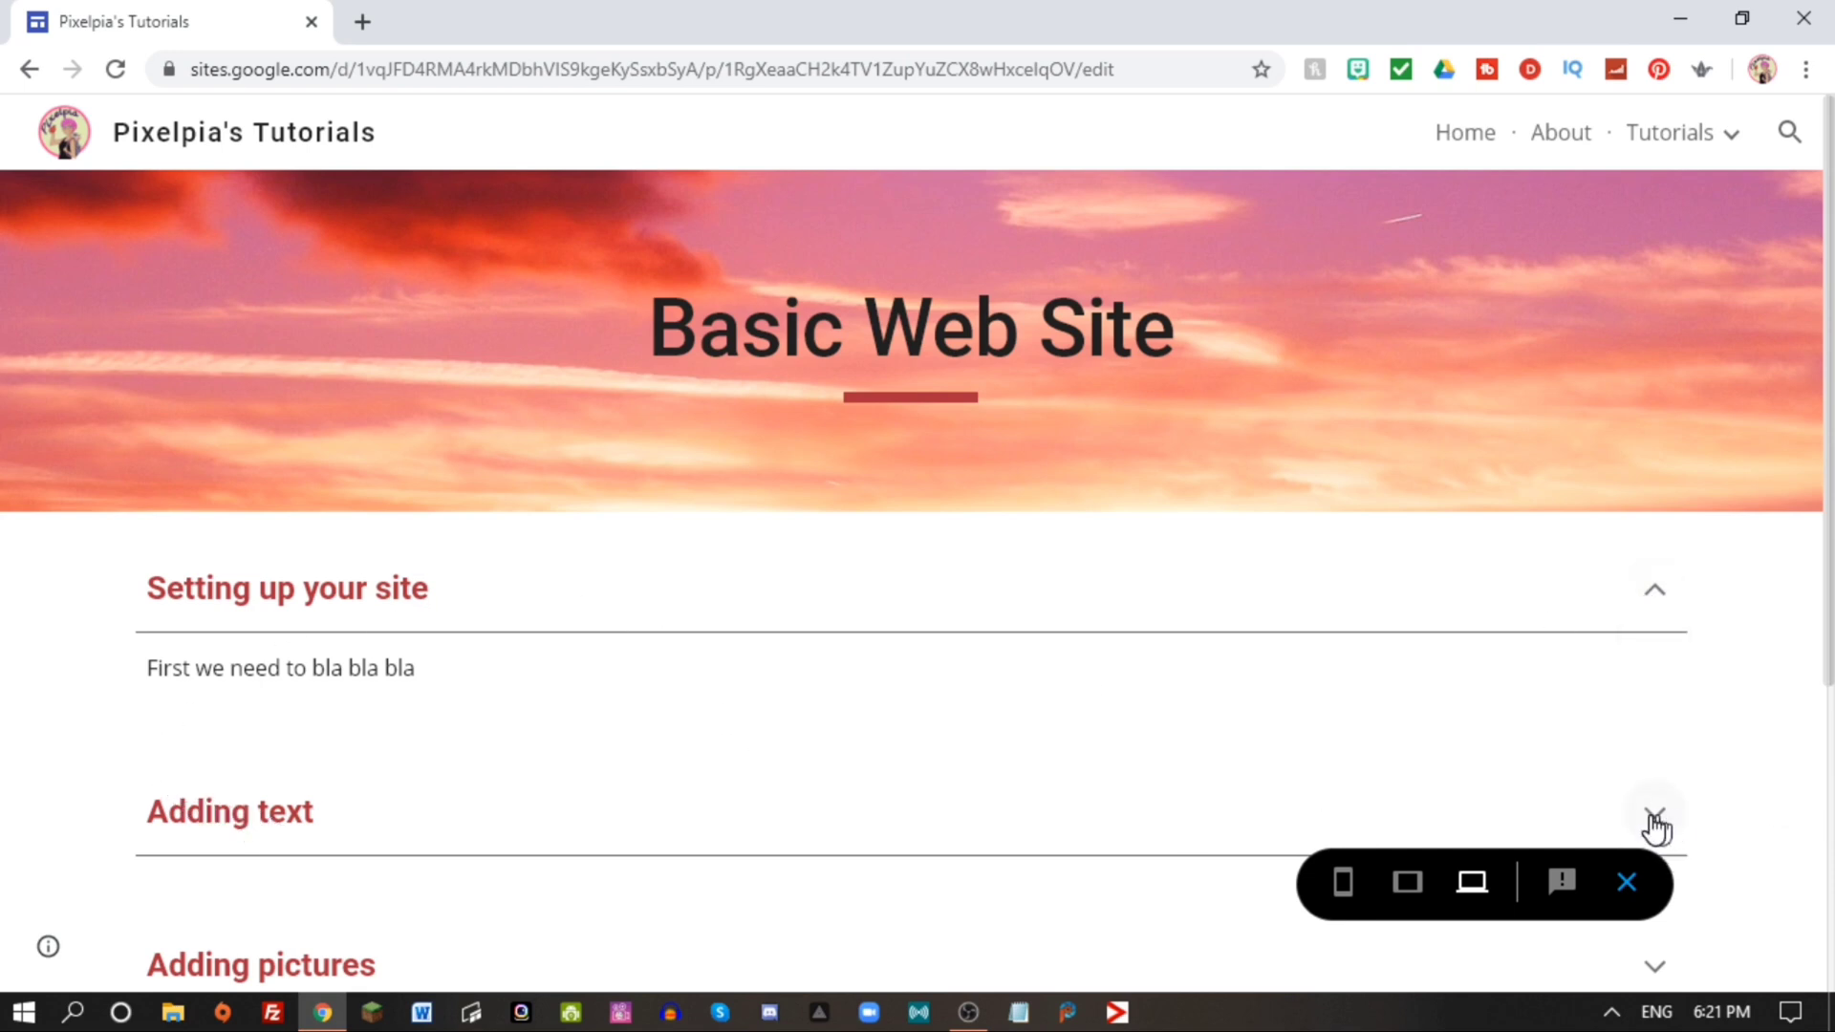
left_click(1656, 820)
scroll(1179, 502, "down", 5)
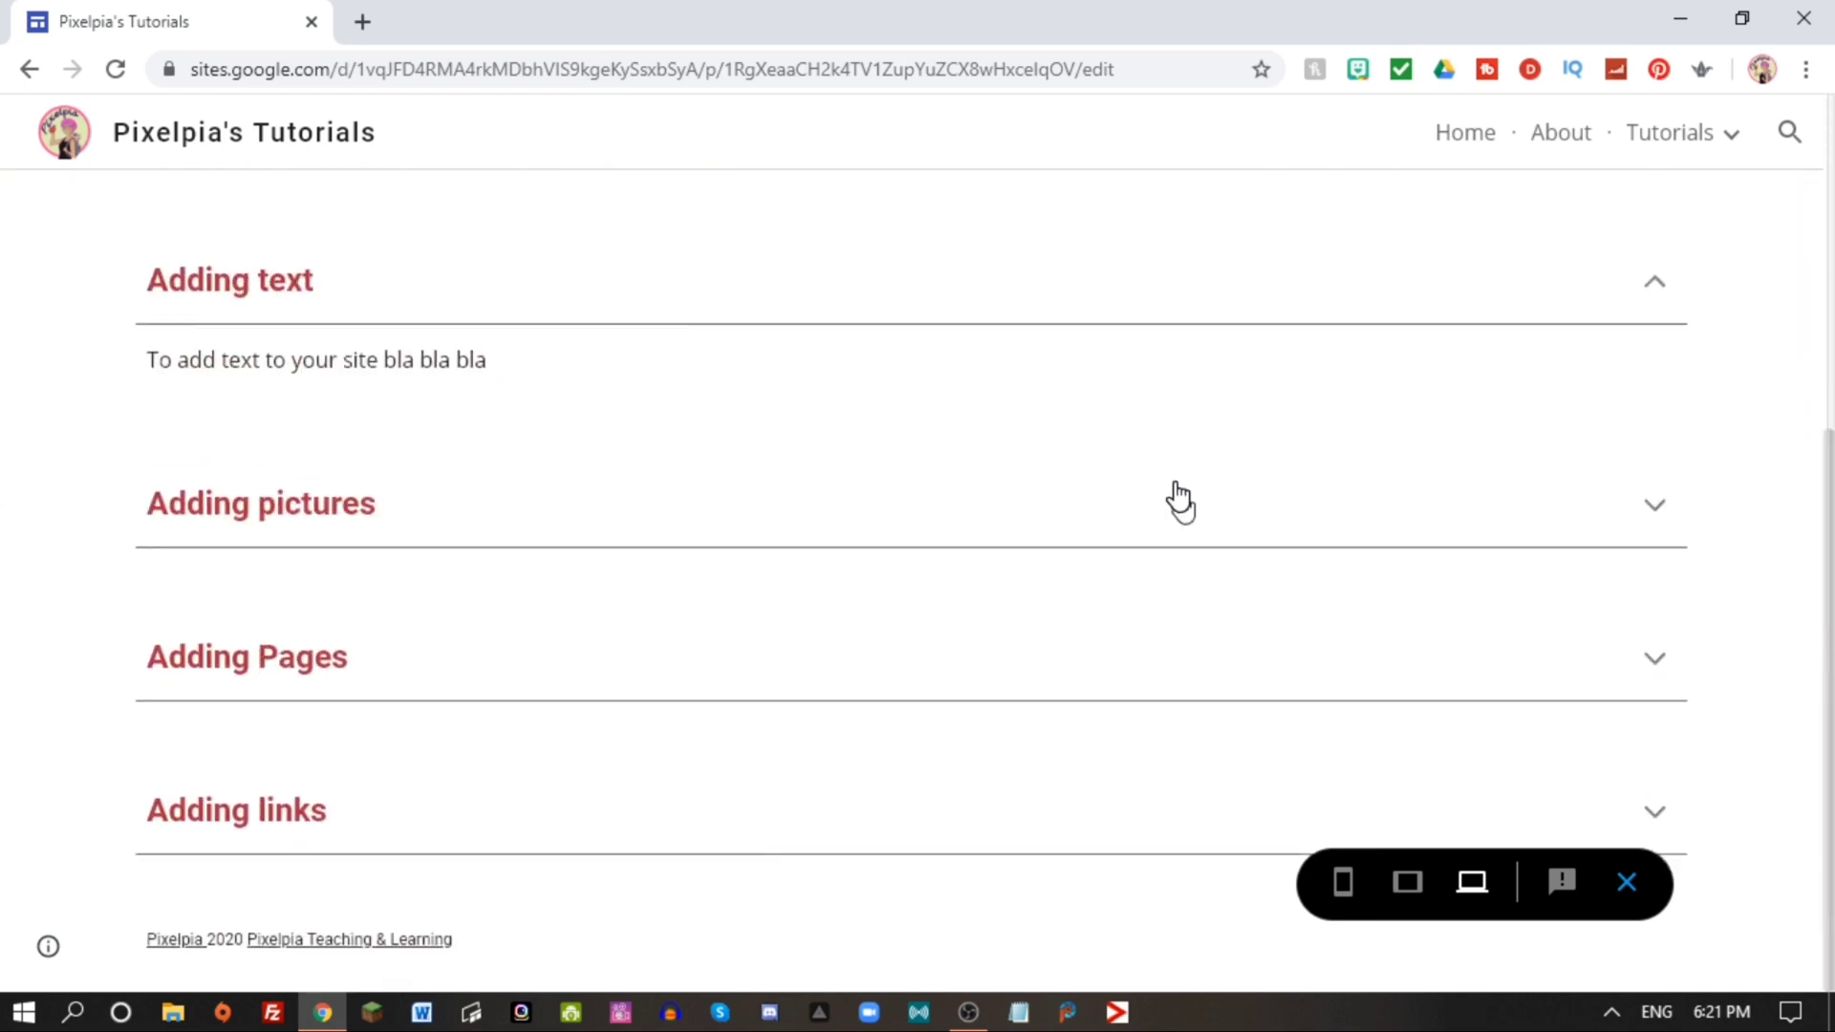
left_click(1667, 519)
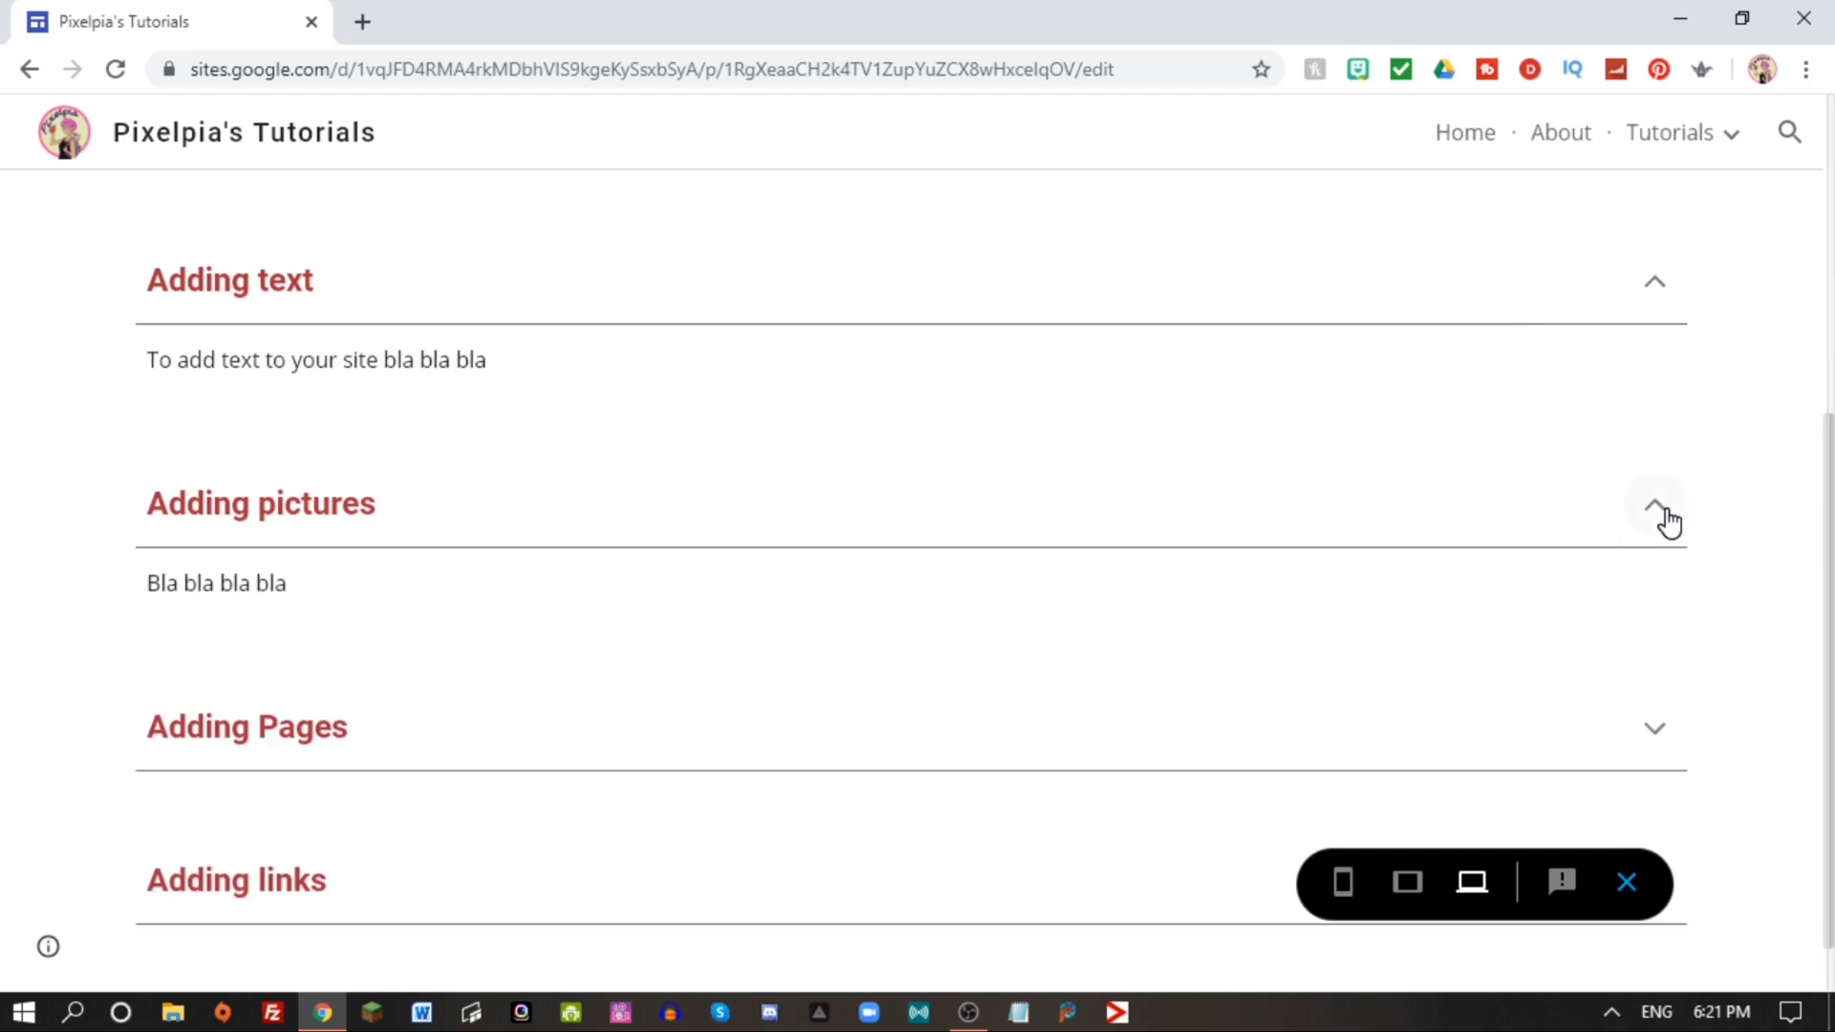
left_click(1664, 518)
left_click(1660, 282)
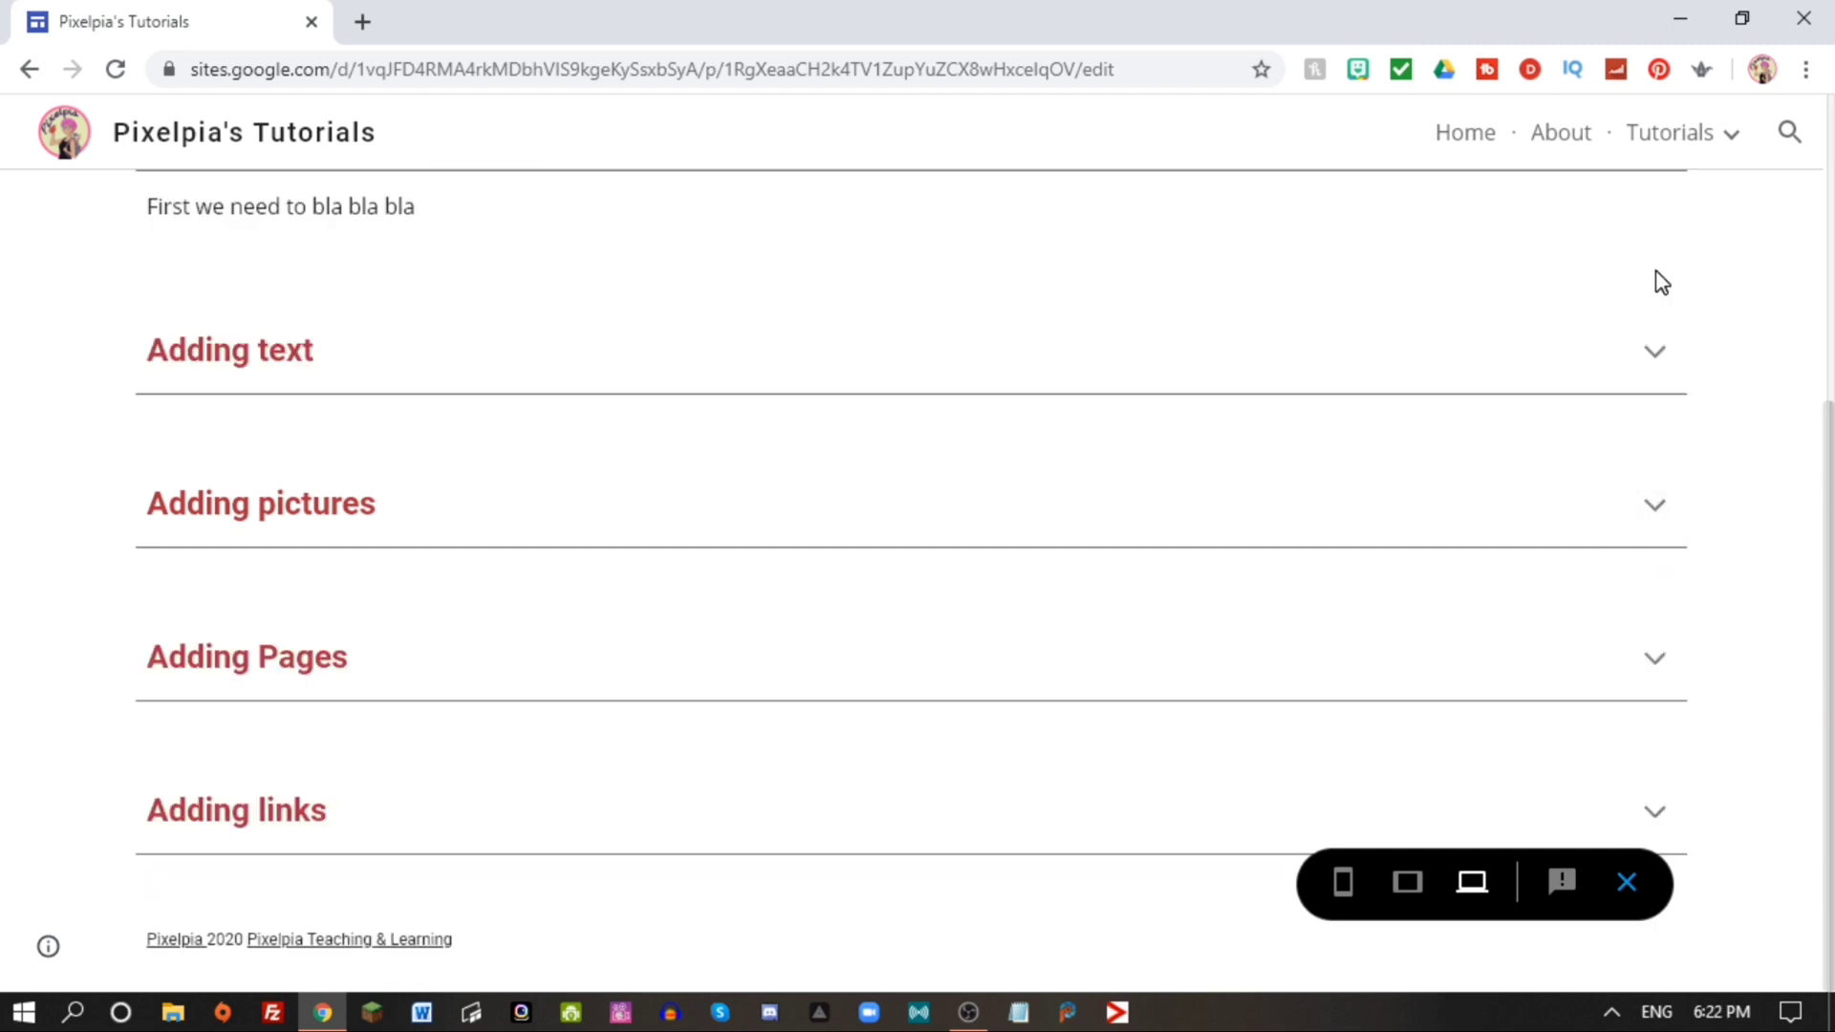
scroll(1245, 369, "up", 5)
left_click(1626, 882)
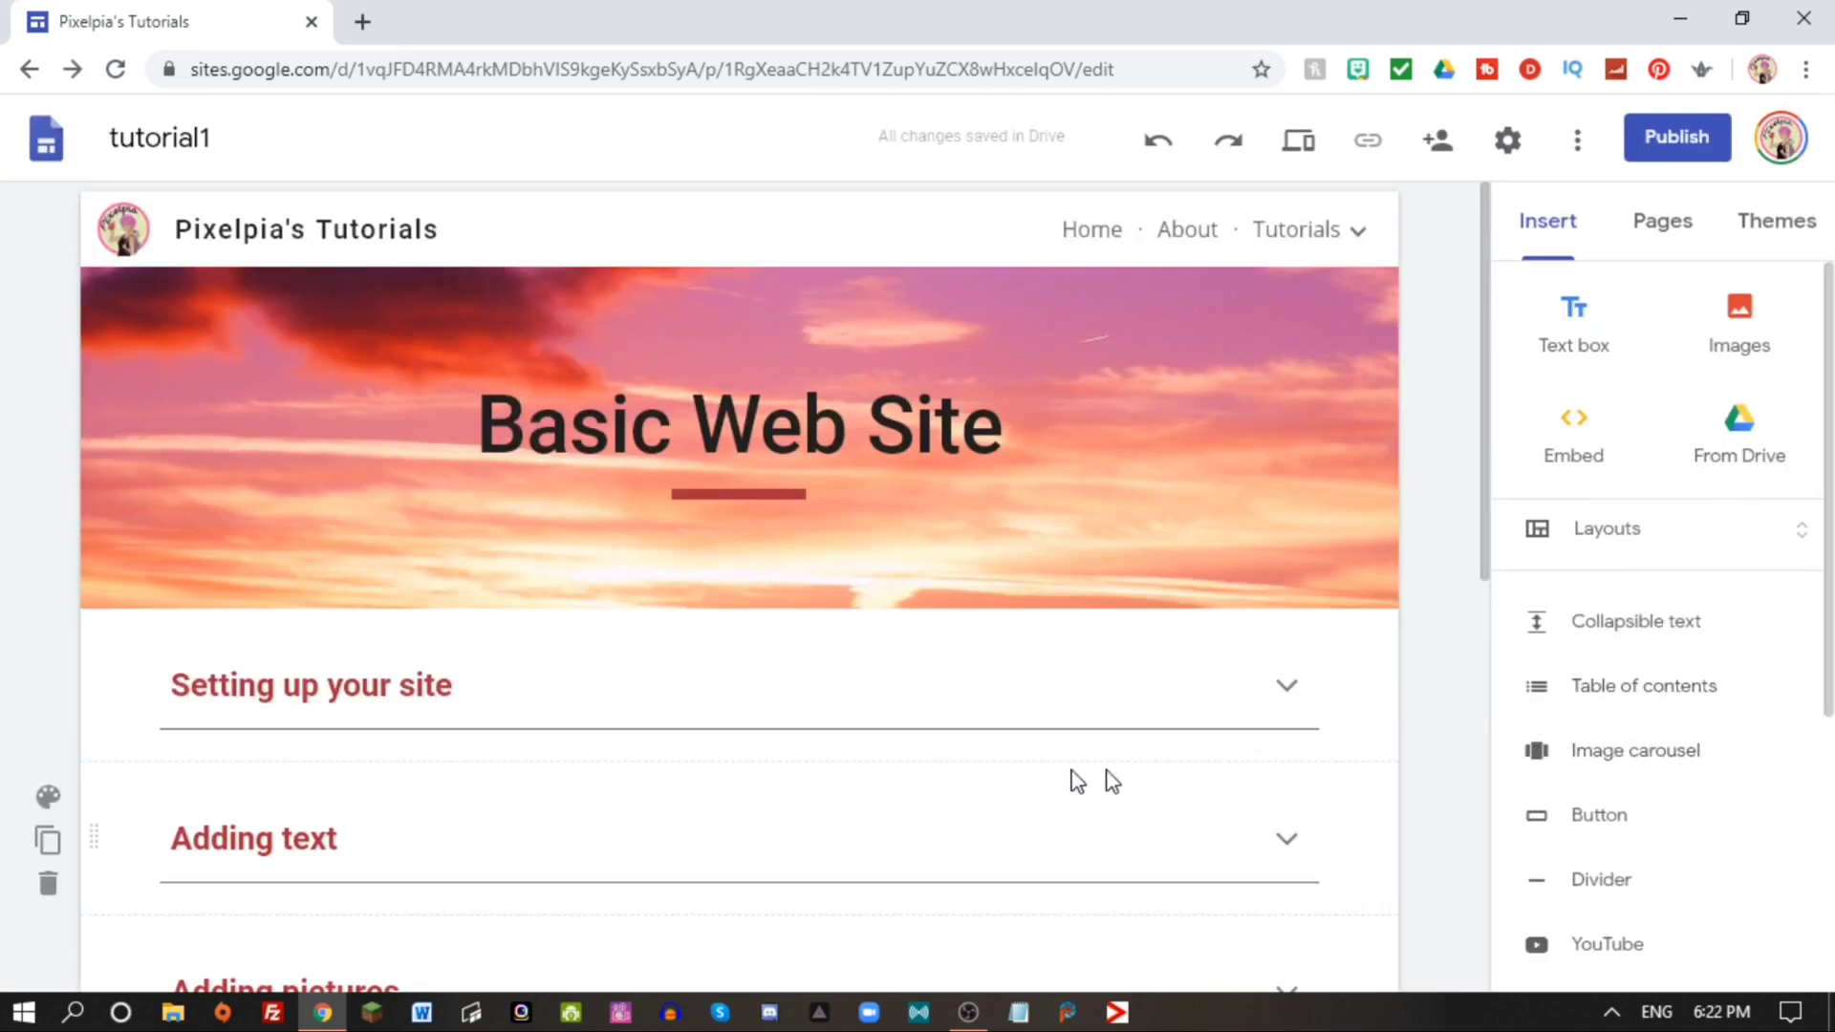
Inspect the text styles of the heading and body in the "Setting up your site" section.
left_click(254, 684)
left_click(275, 684)
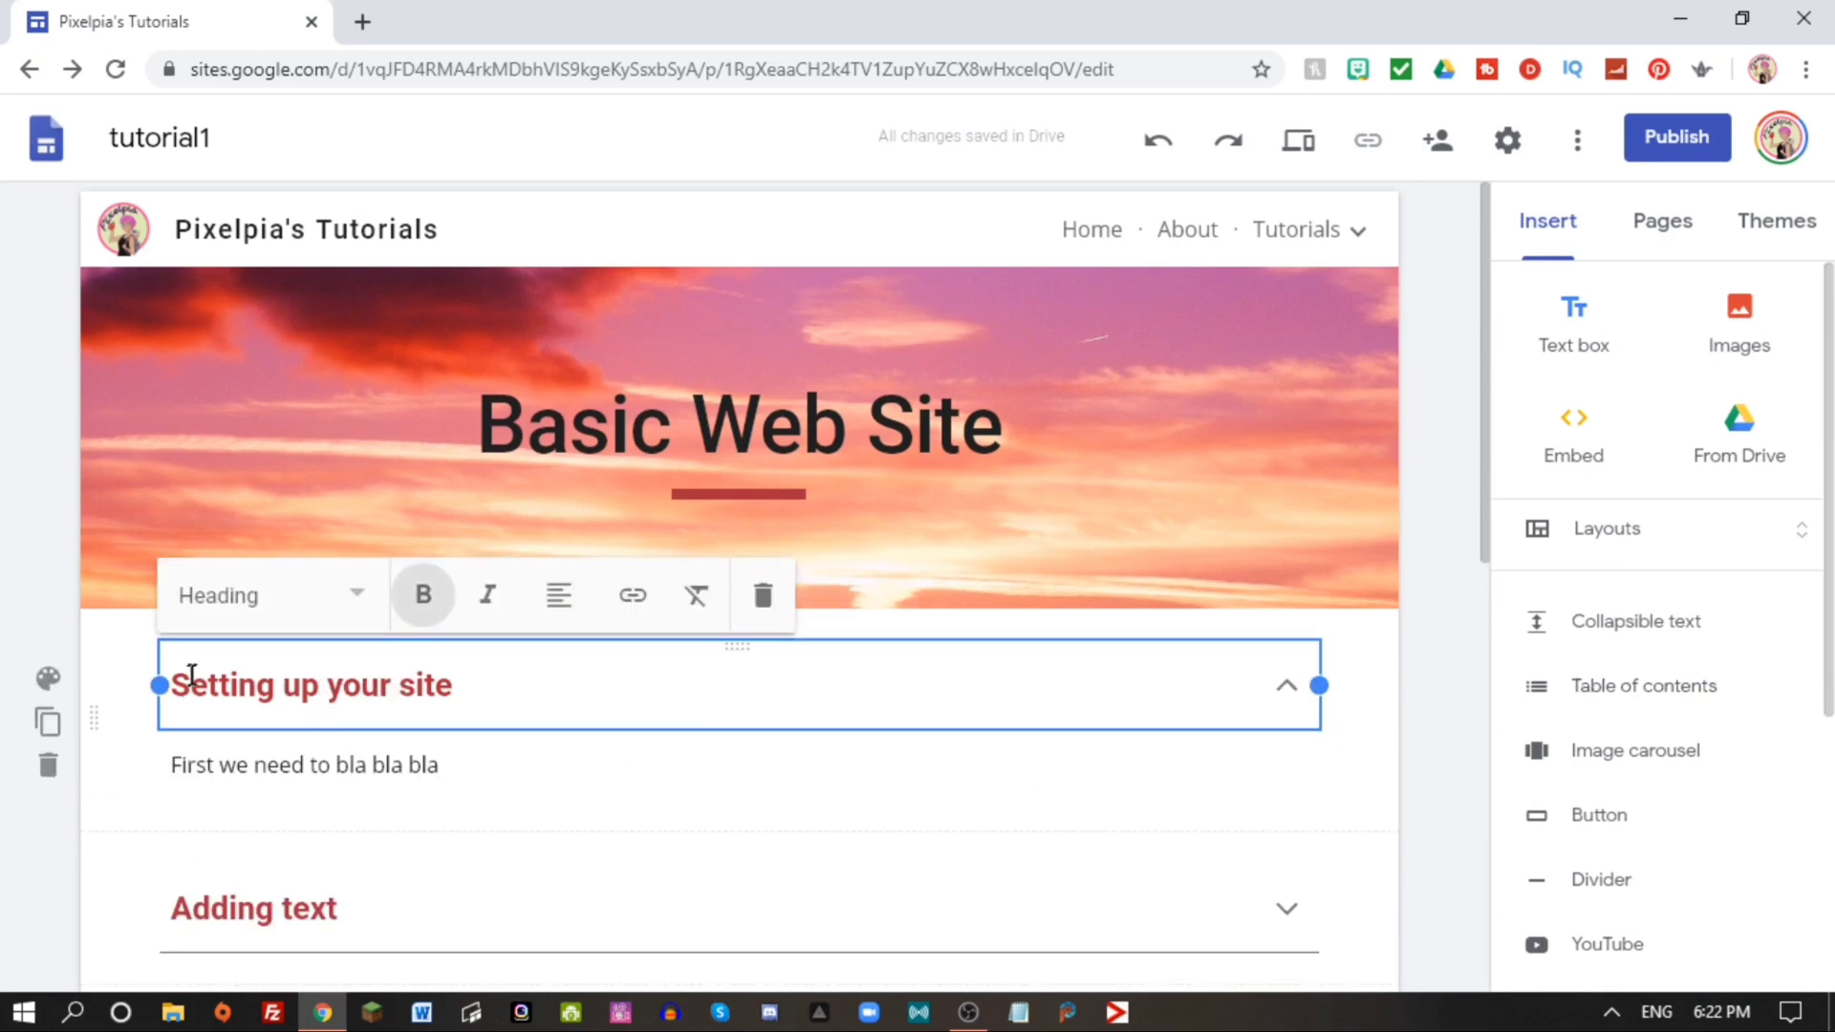
left_click(377, 764)
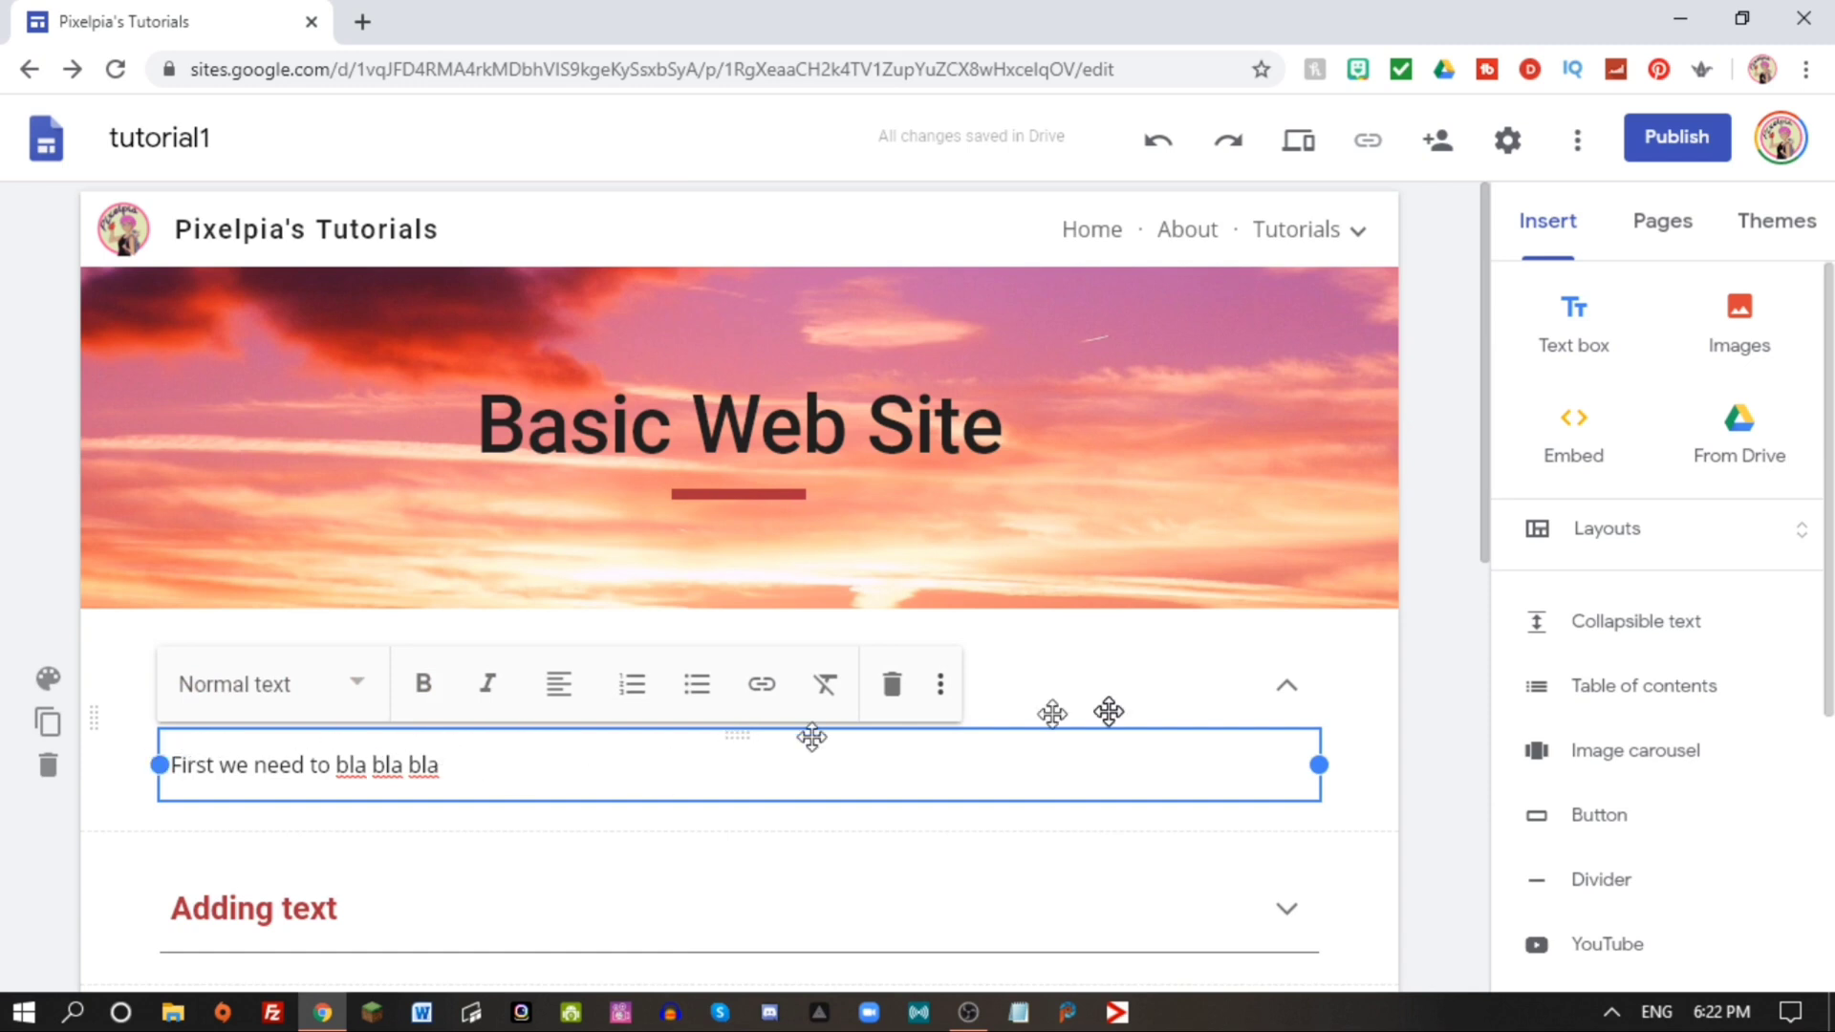
left_click(1084, 690)
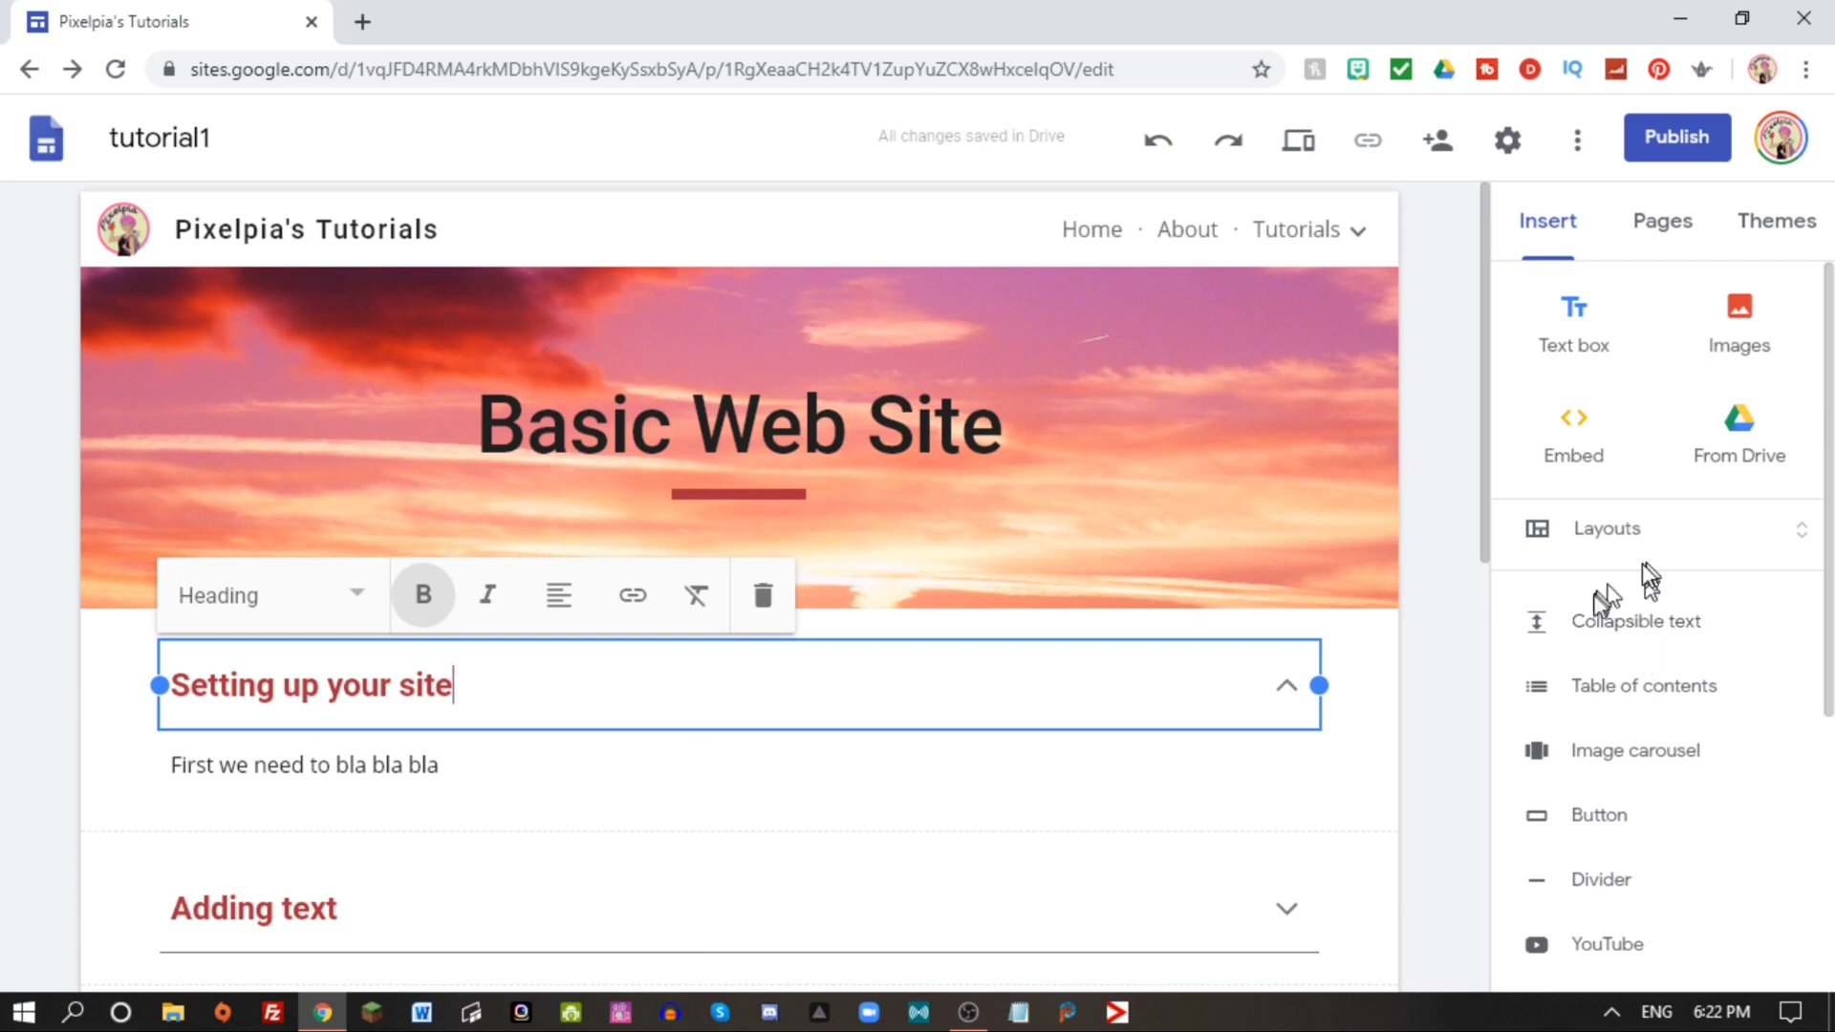
Insert a table of contents above the "Setting up your site" section and compare its entries with the section headings.
left_click(1644, 686)
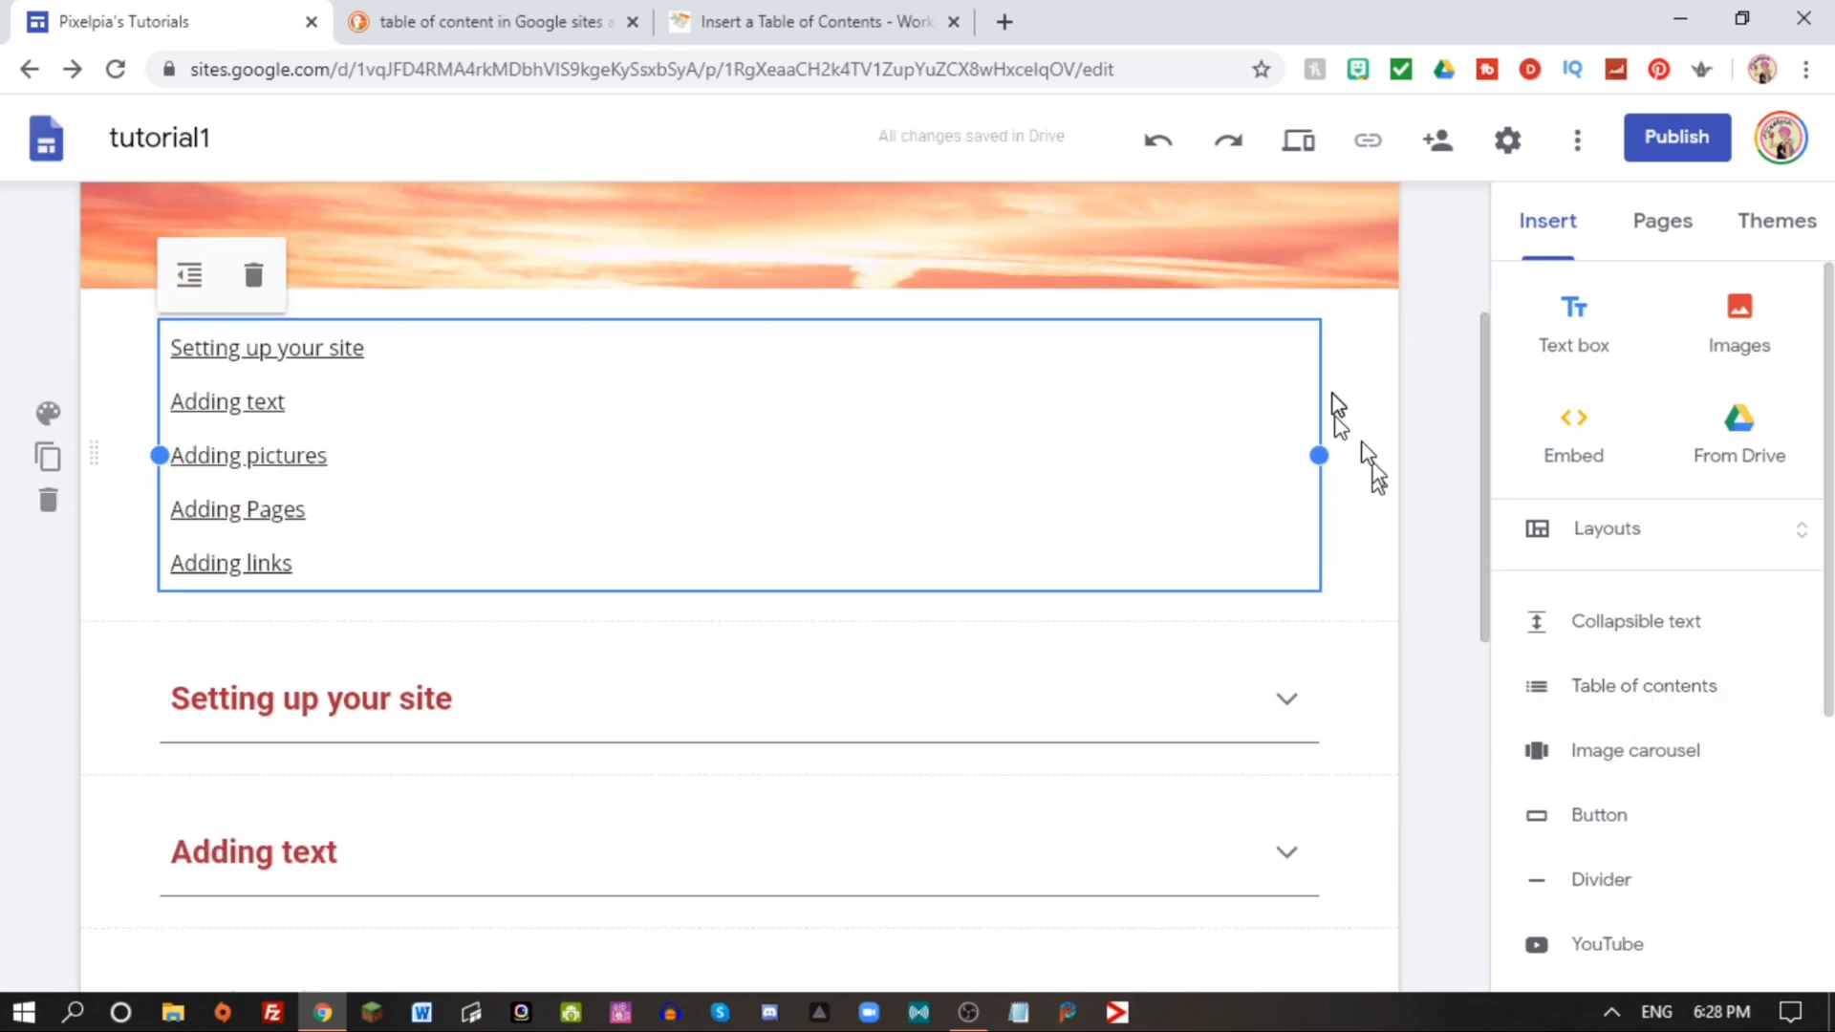
left_click(1363, 360)
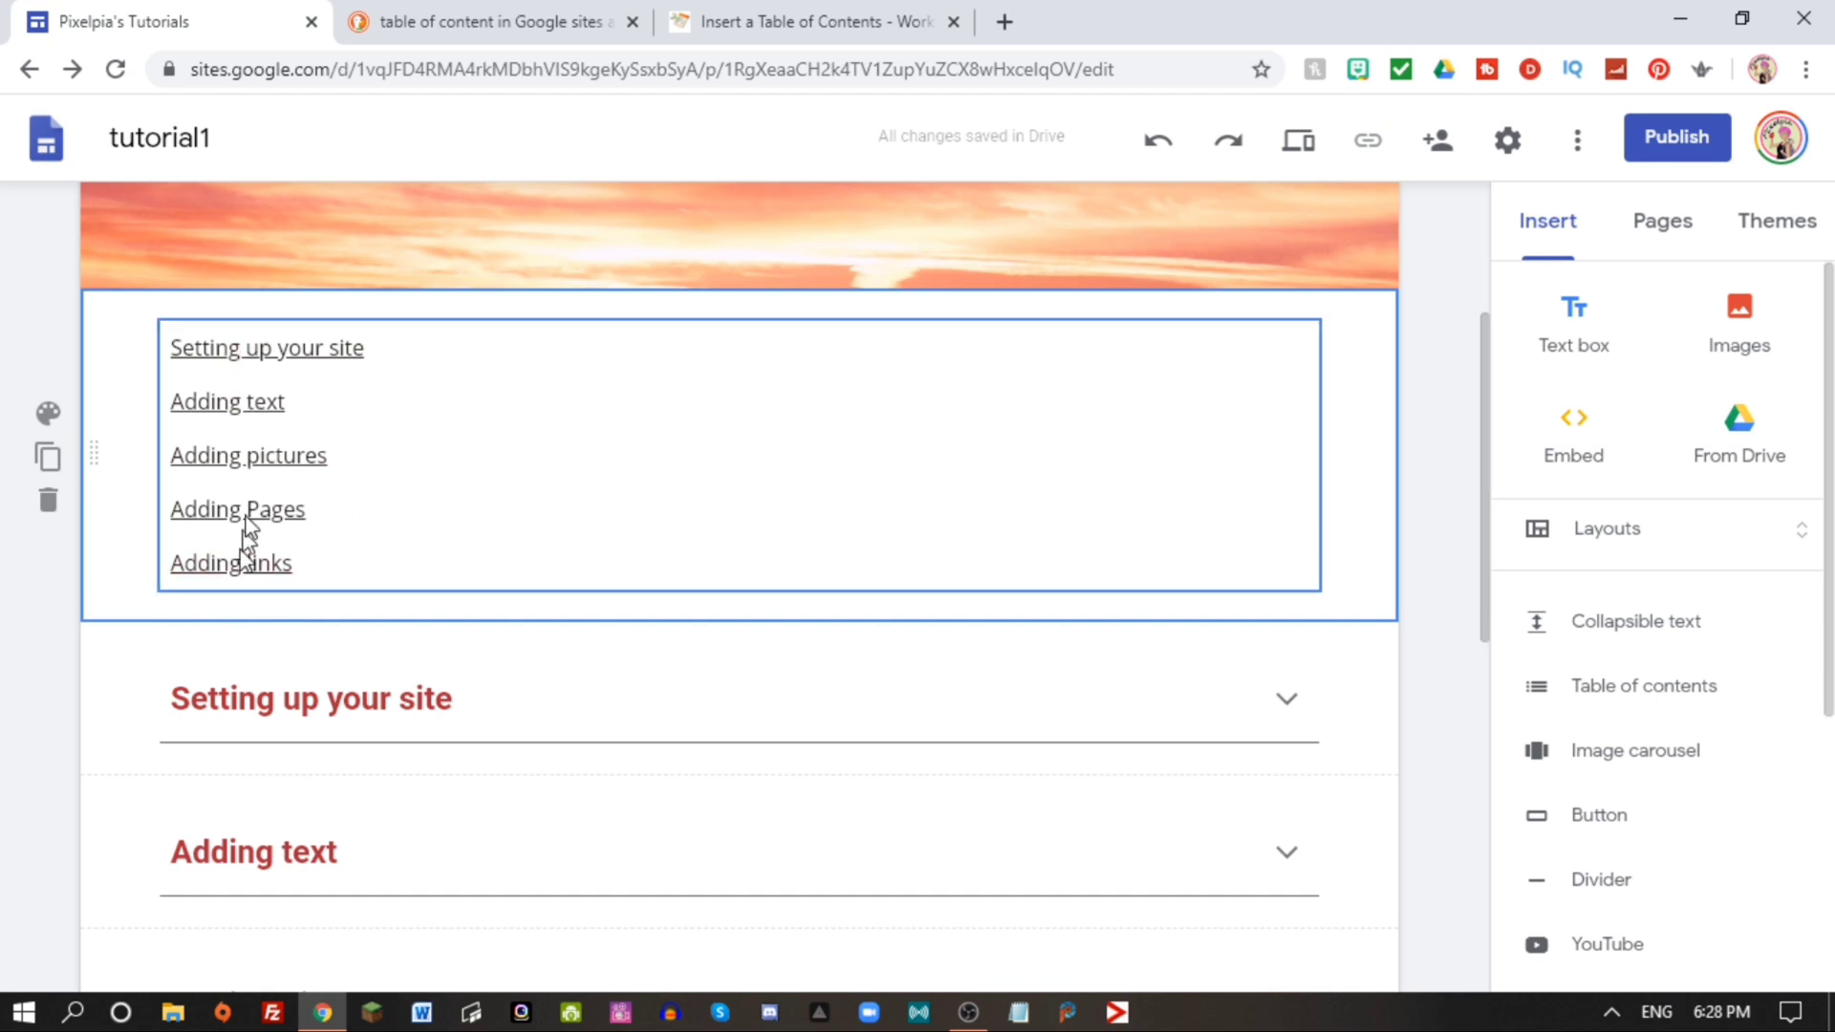
left_click(383, 707)
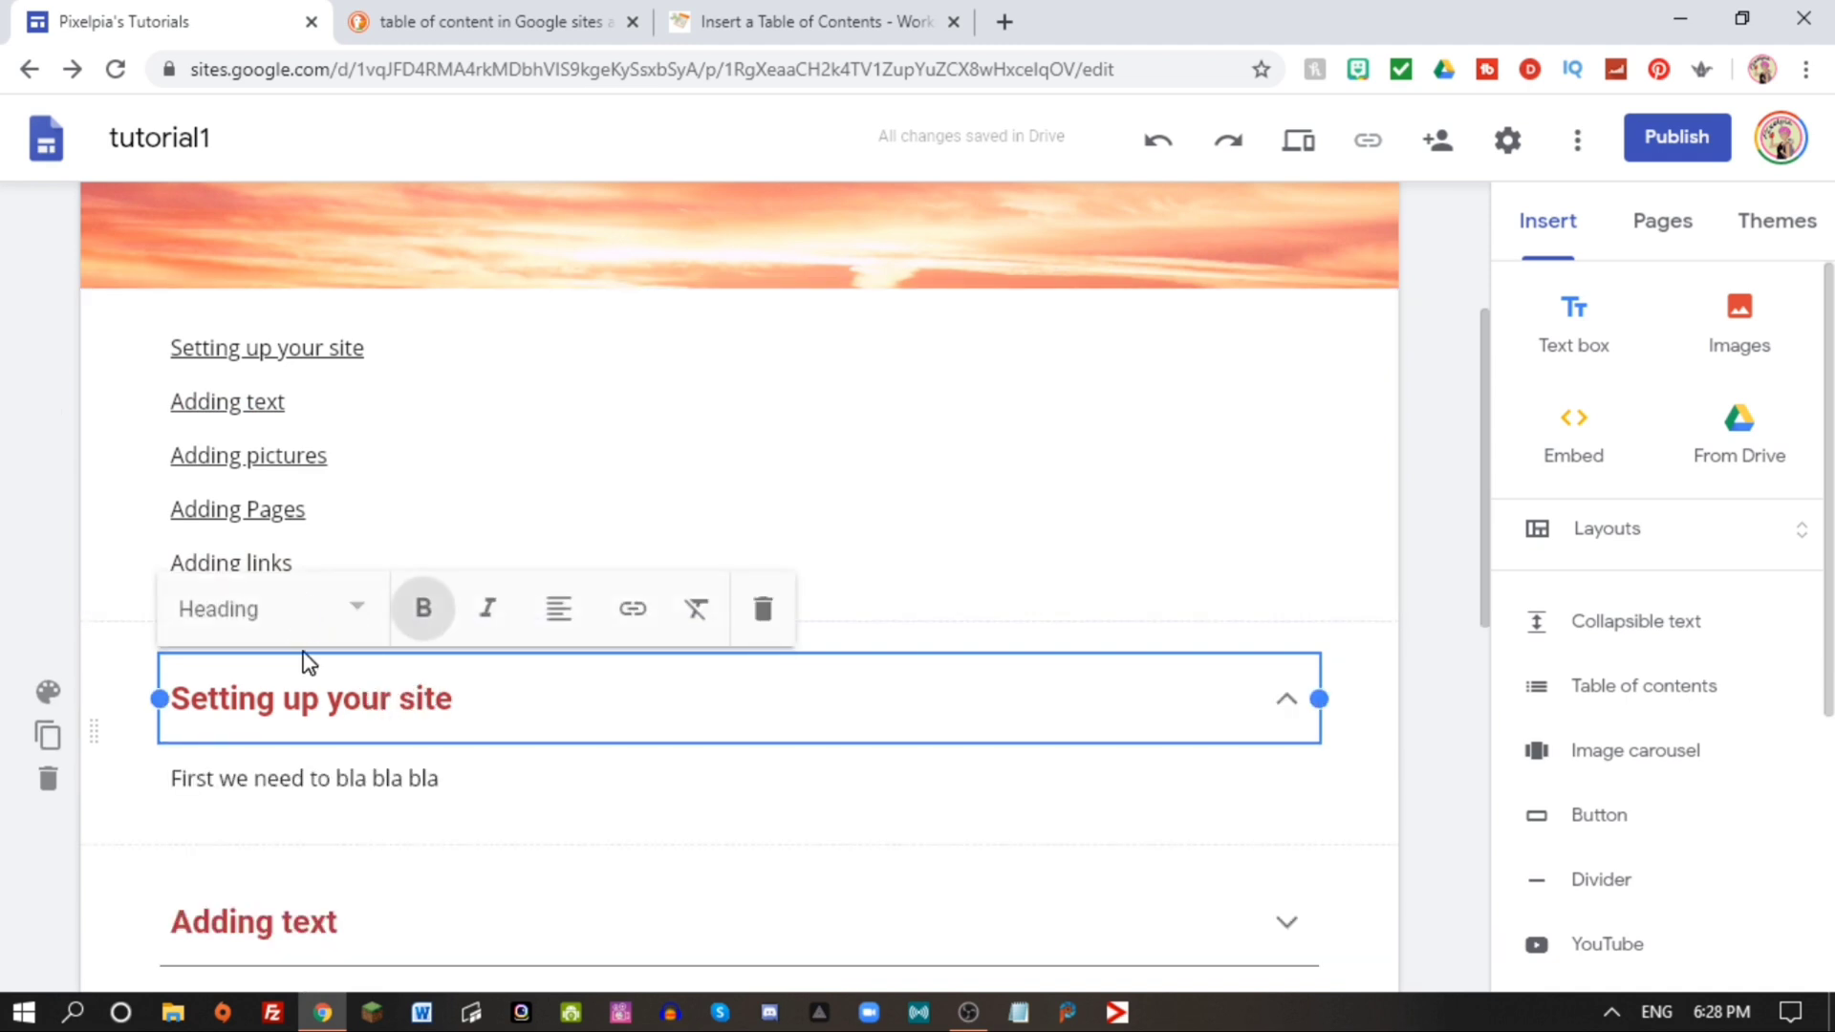
left_click(616, 422)
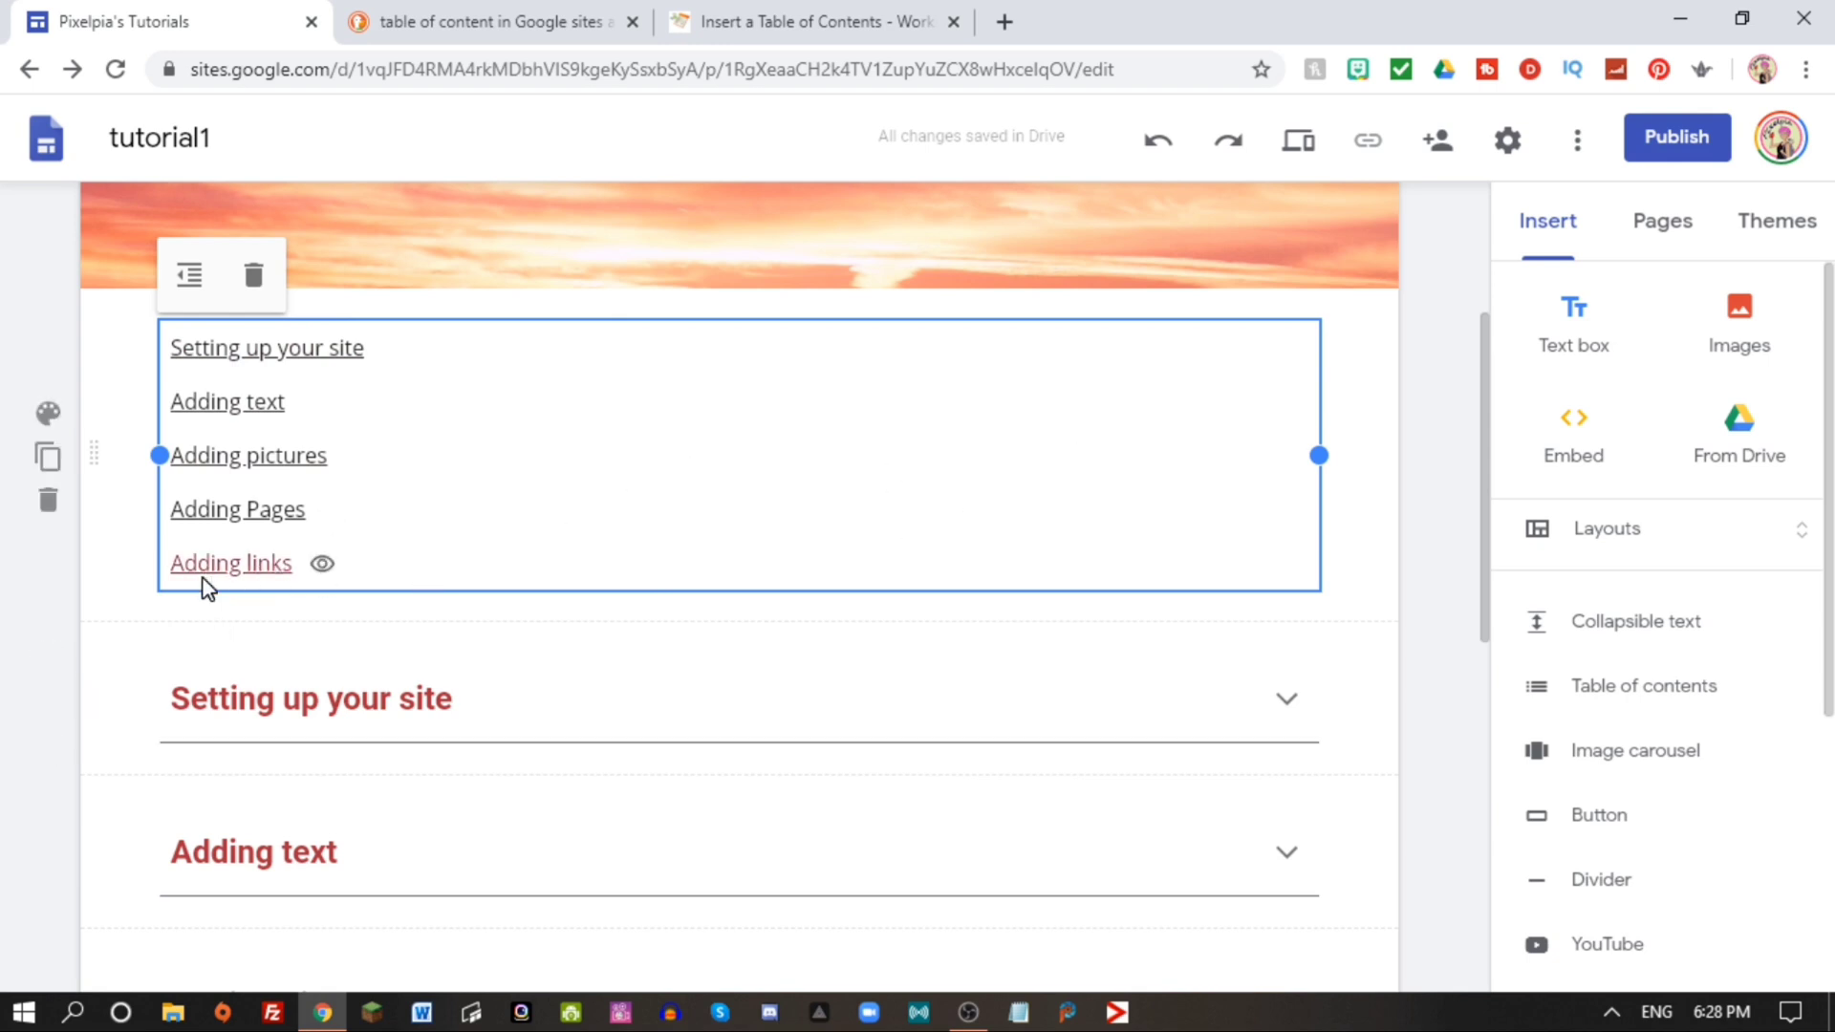
Preview the page with its table of contents, return to editing, and publish the site at the web address pixelpiastutorials.
left_click(1299, 144)
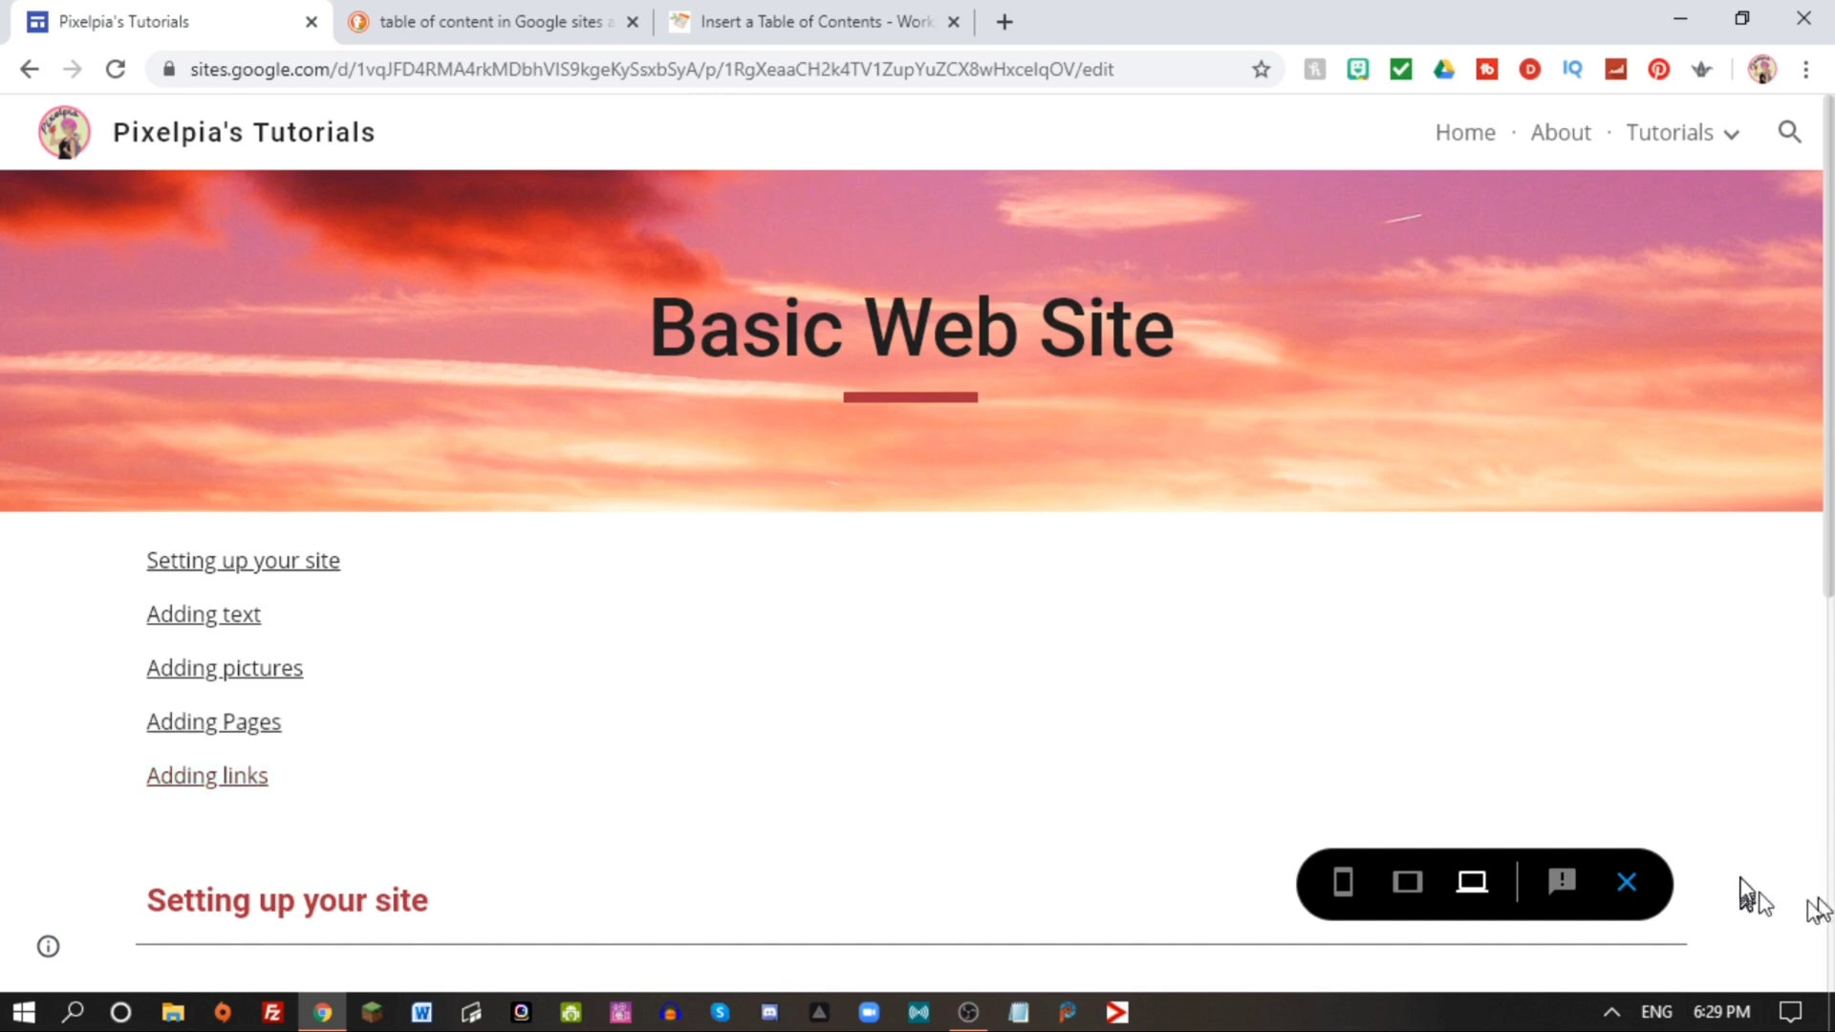
left_click(1629, 882)
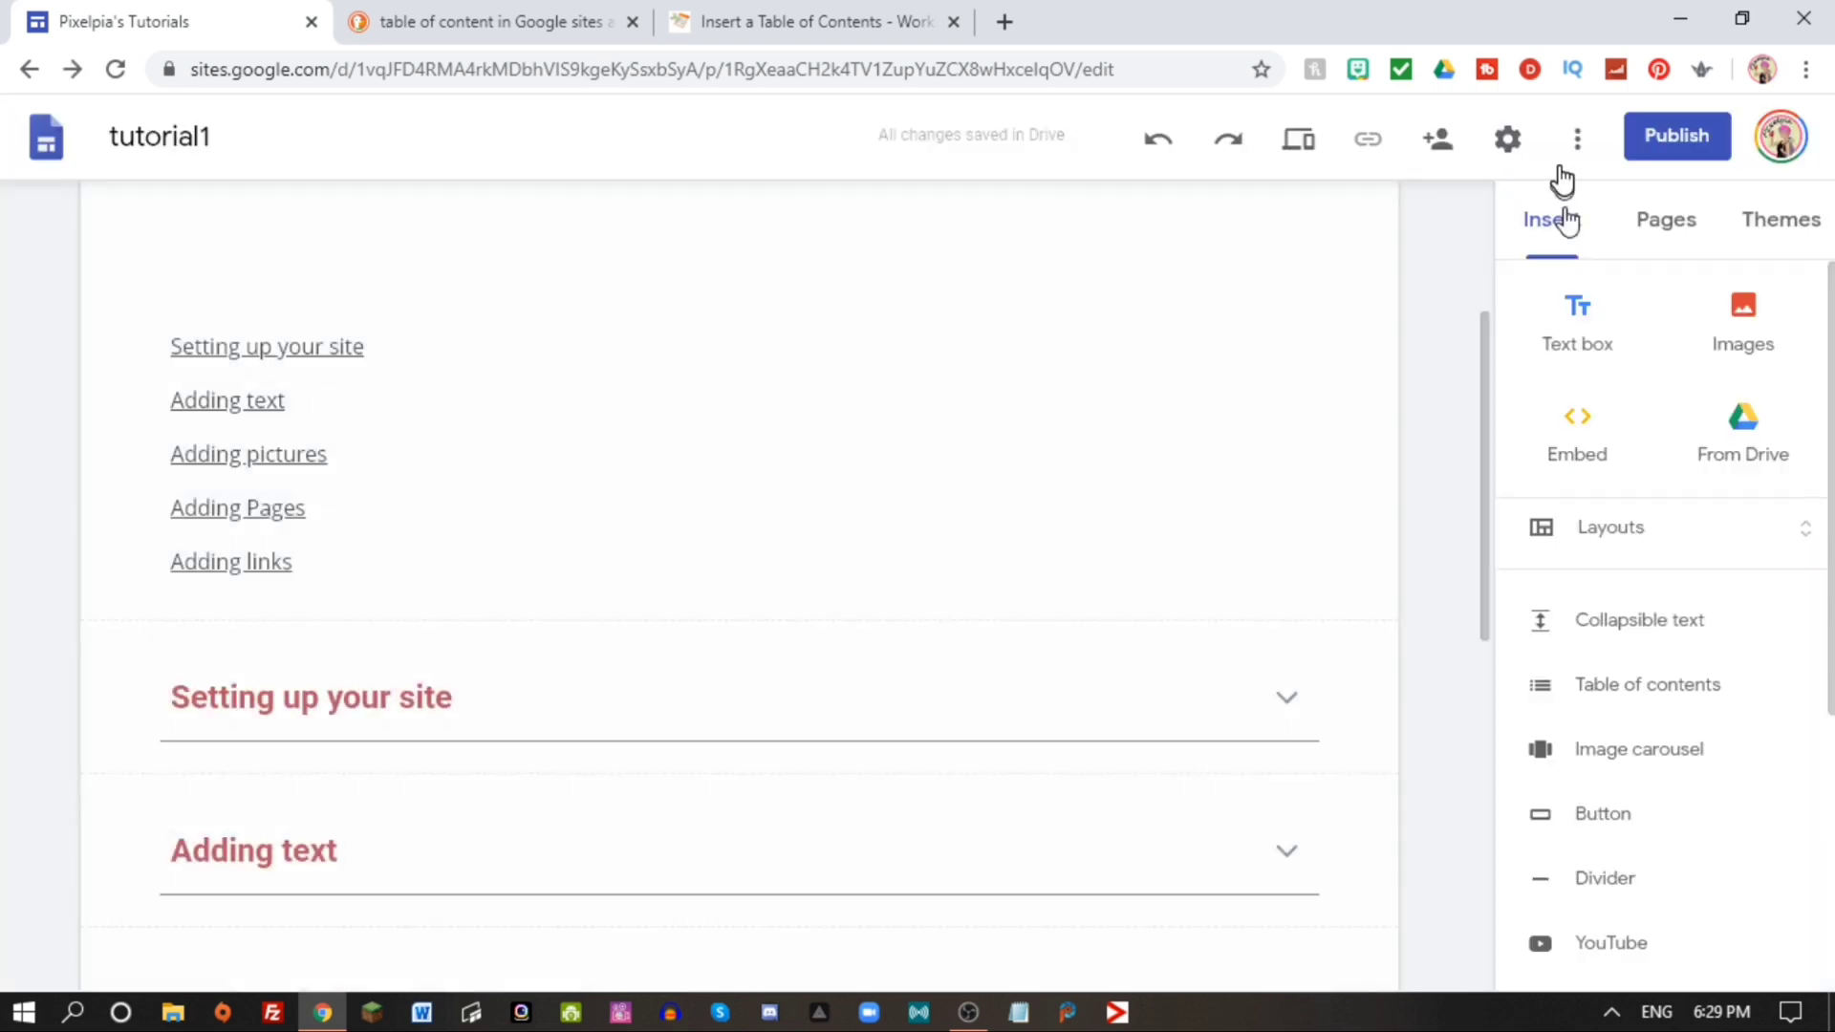
left_click(1680, 132)
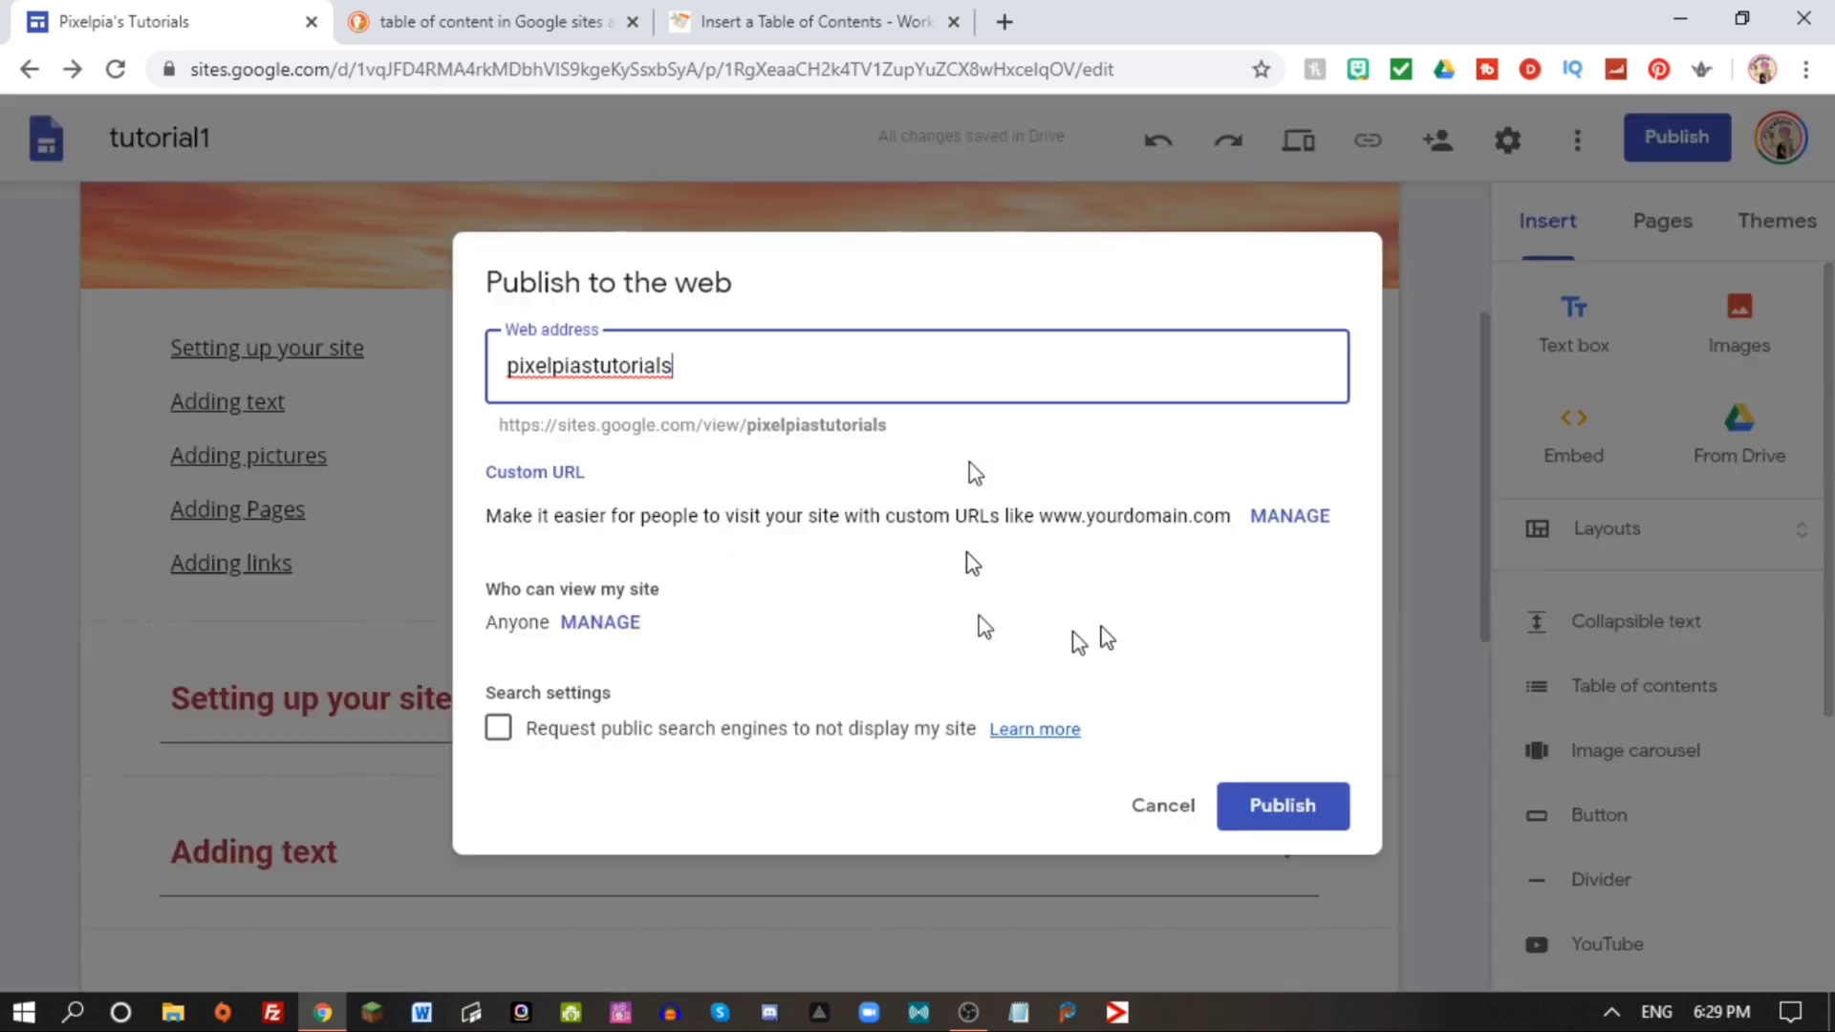
left_click(1297, 814)
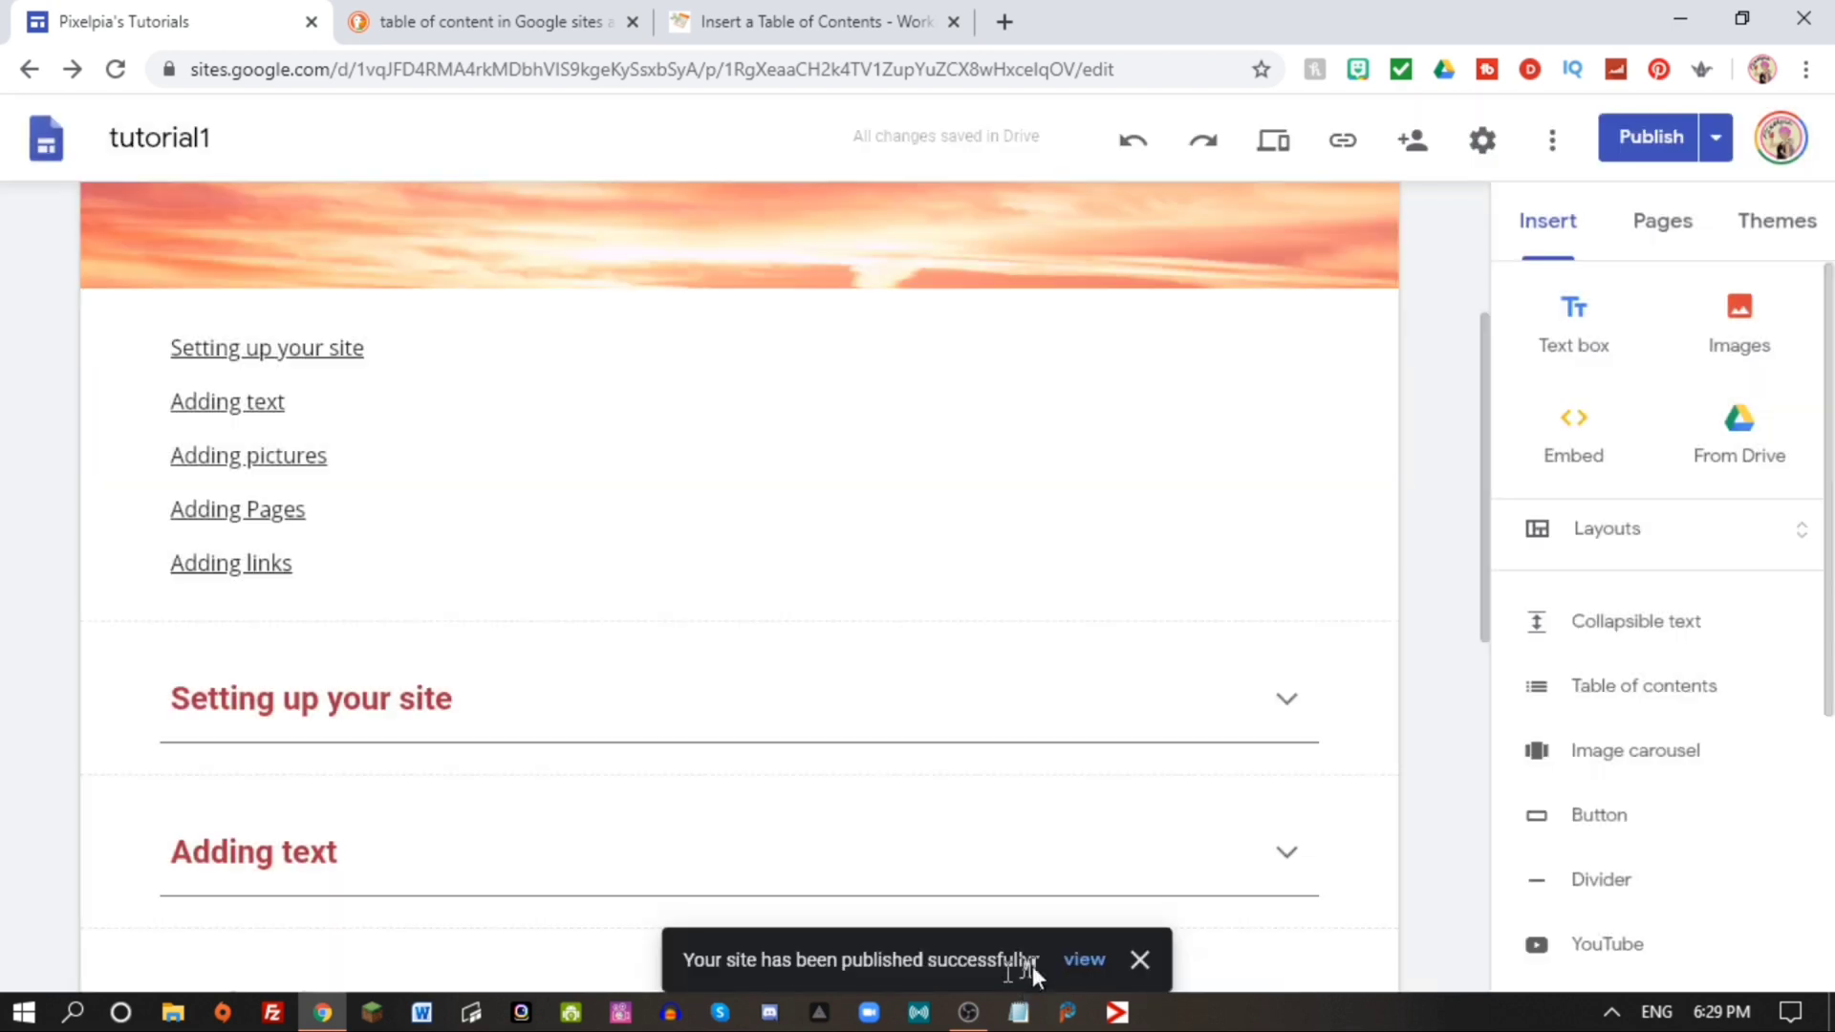
View the published site, test the "Adding links" contents entry and expand that section, and return to the editor.
left_click(1084, 960)
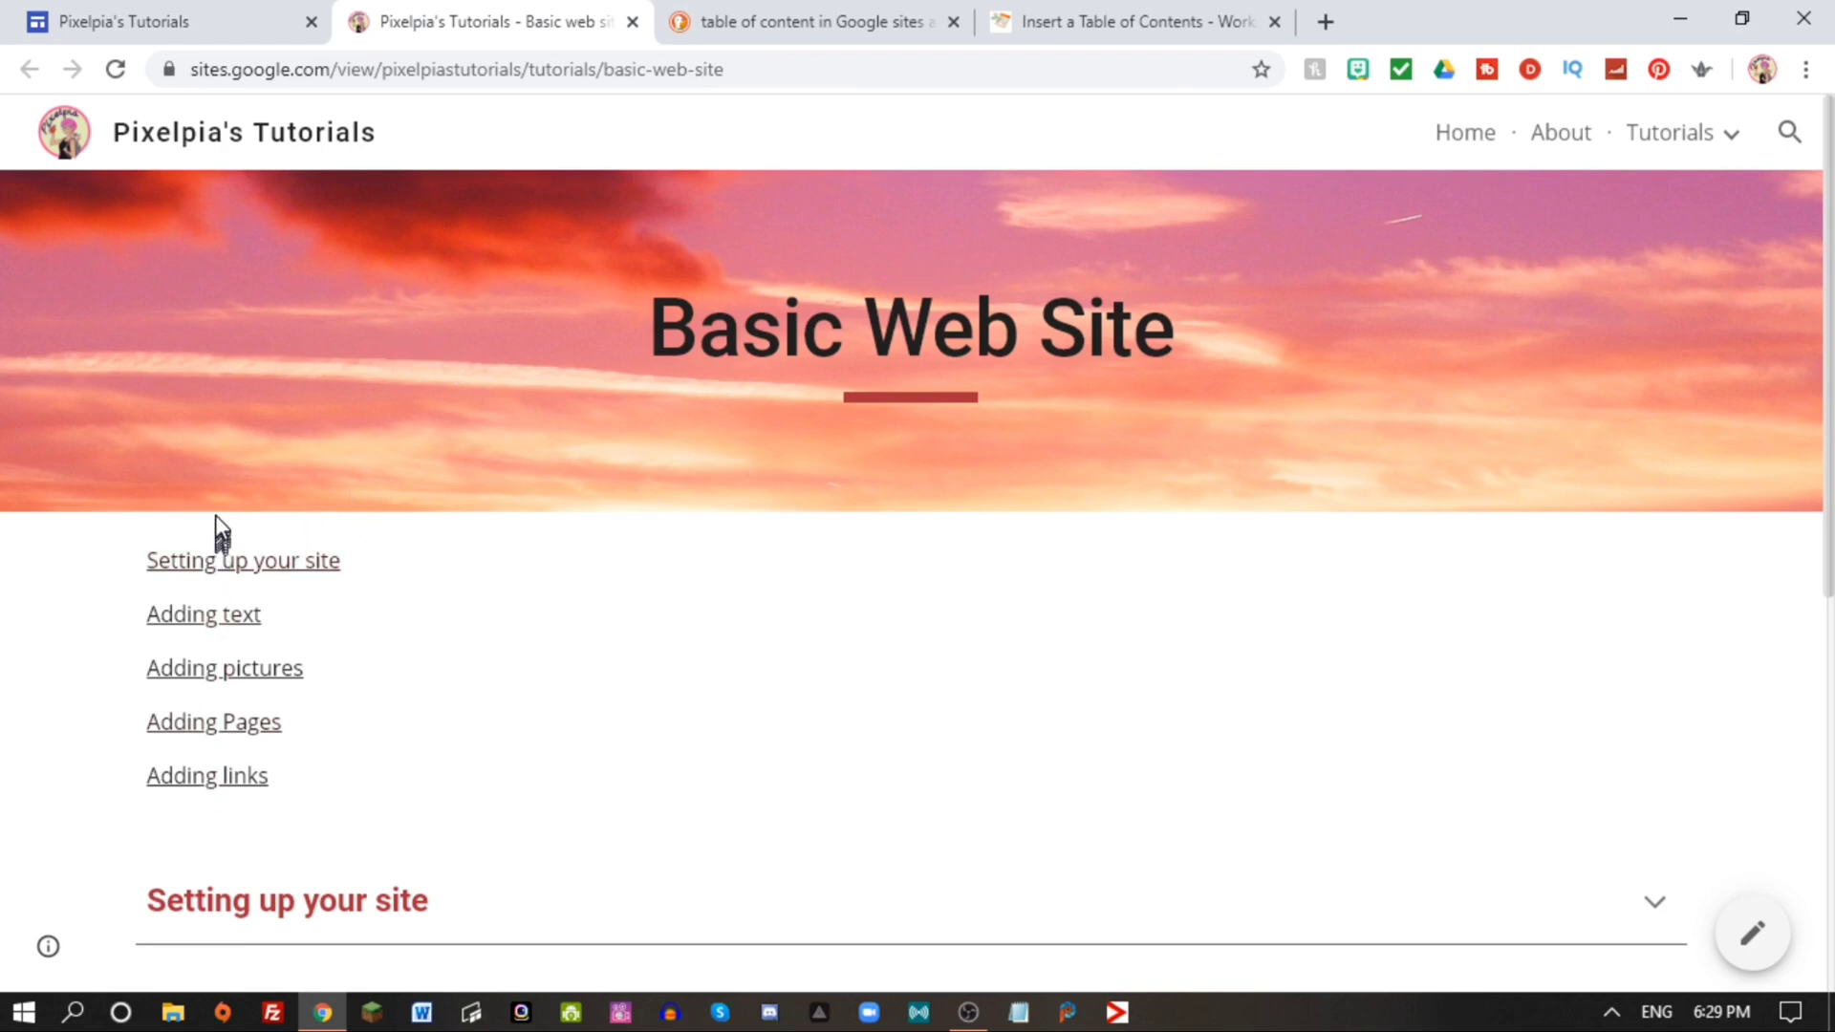
left_click(218, 791)
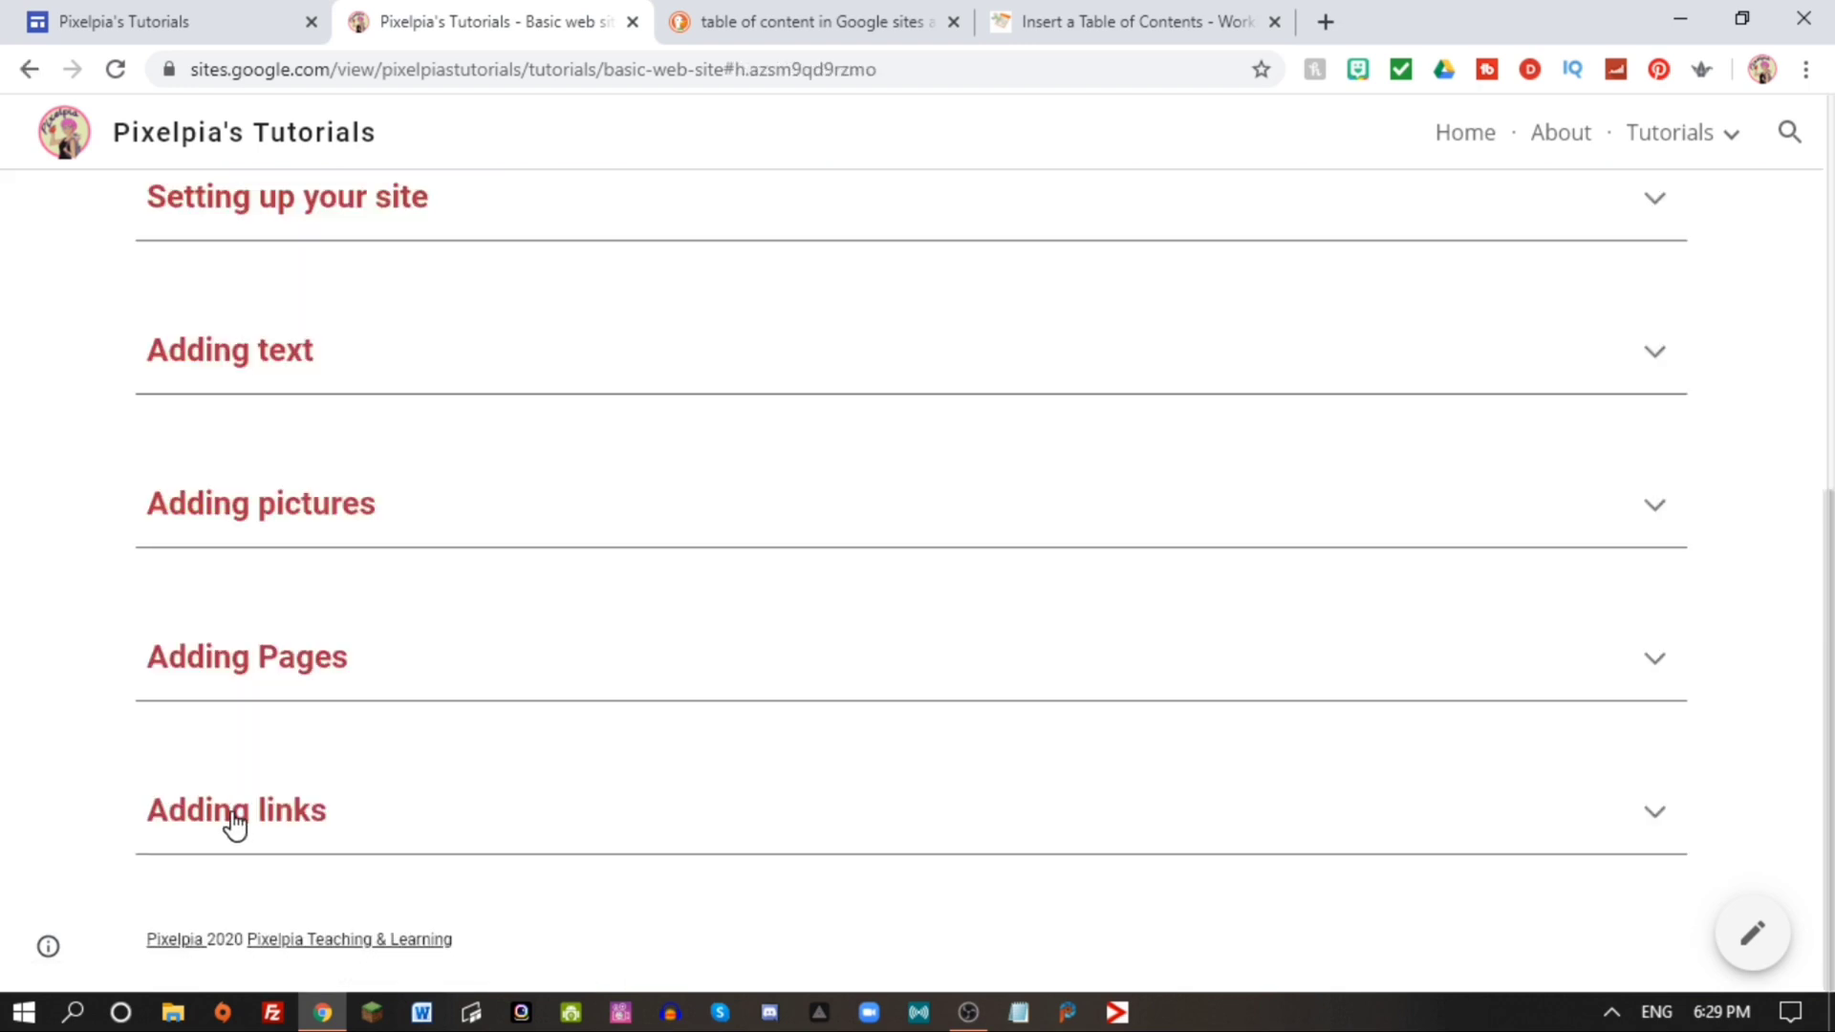
left_click(260, 828)
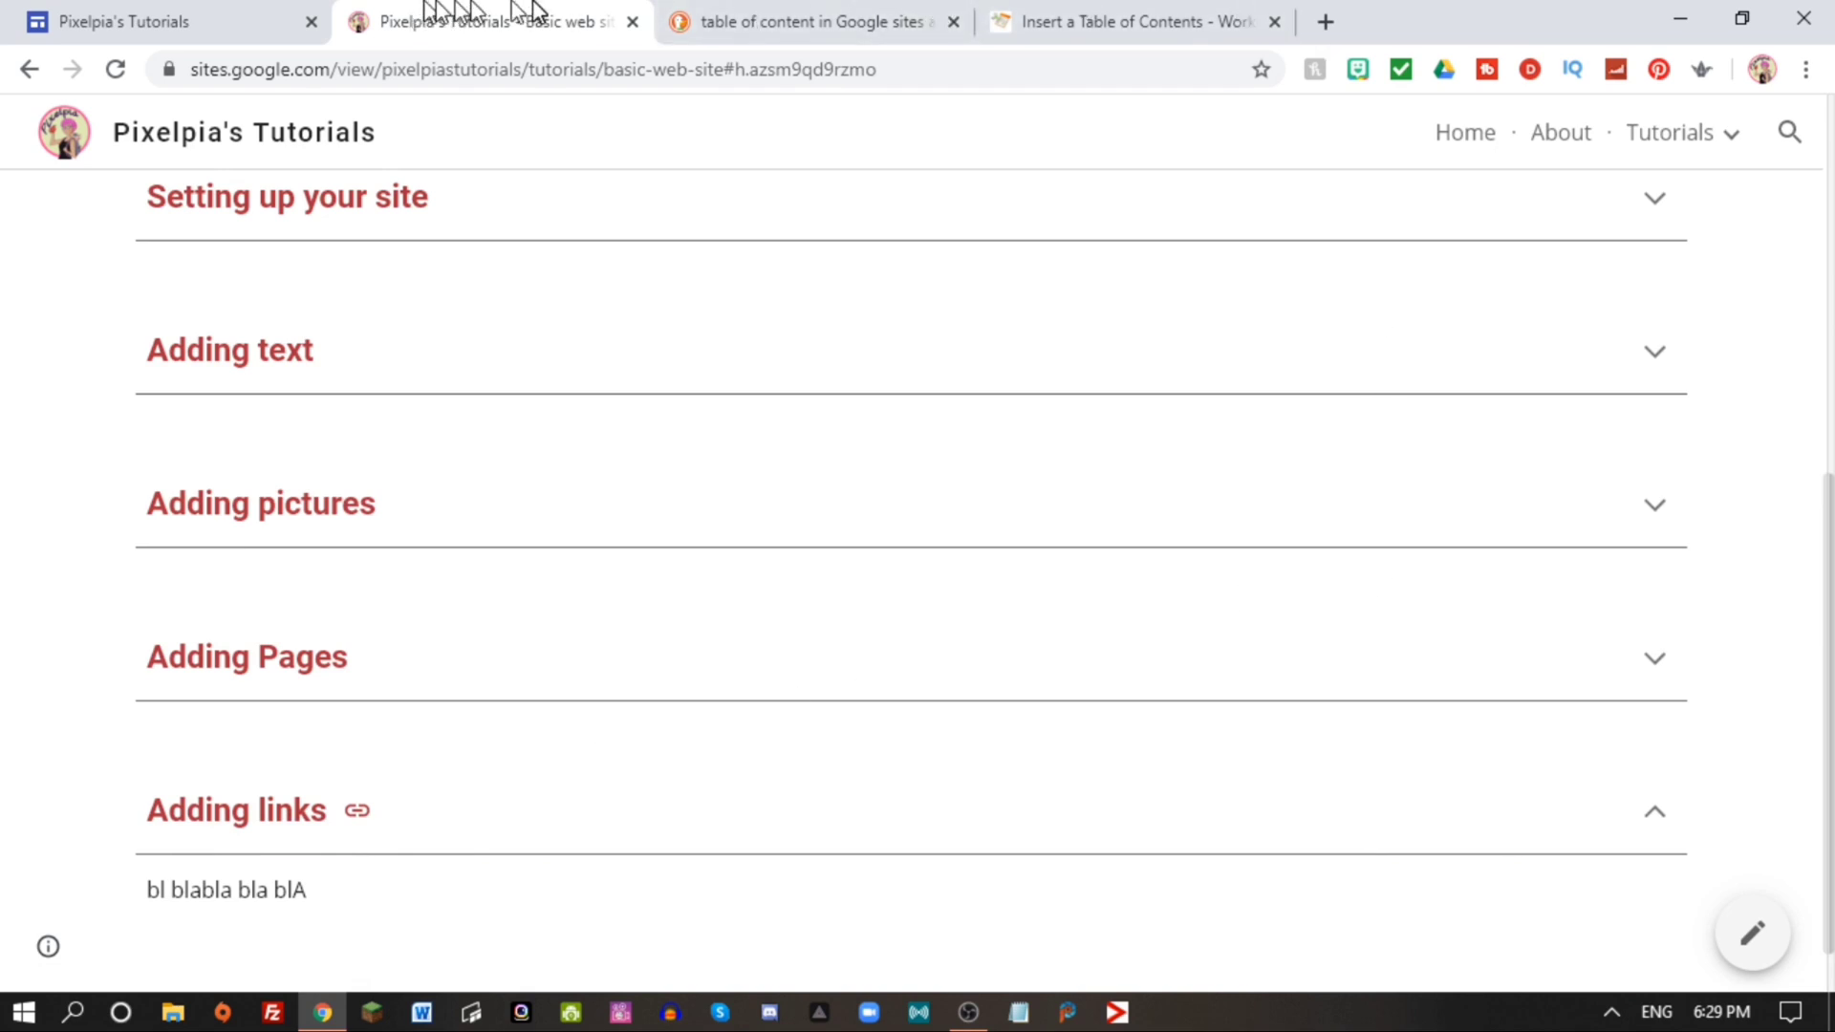
left_click(252, 21)
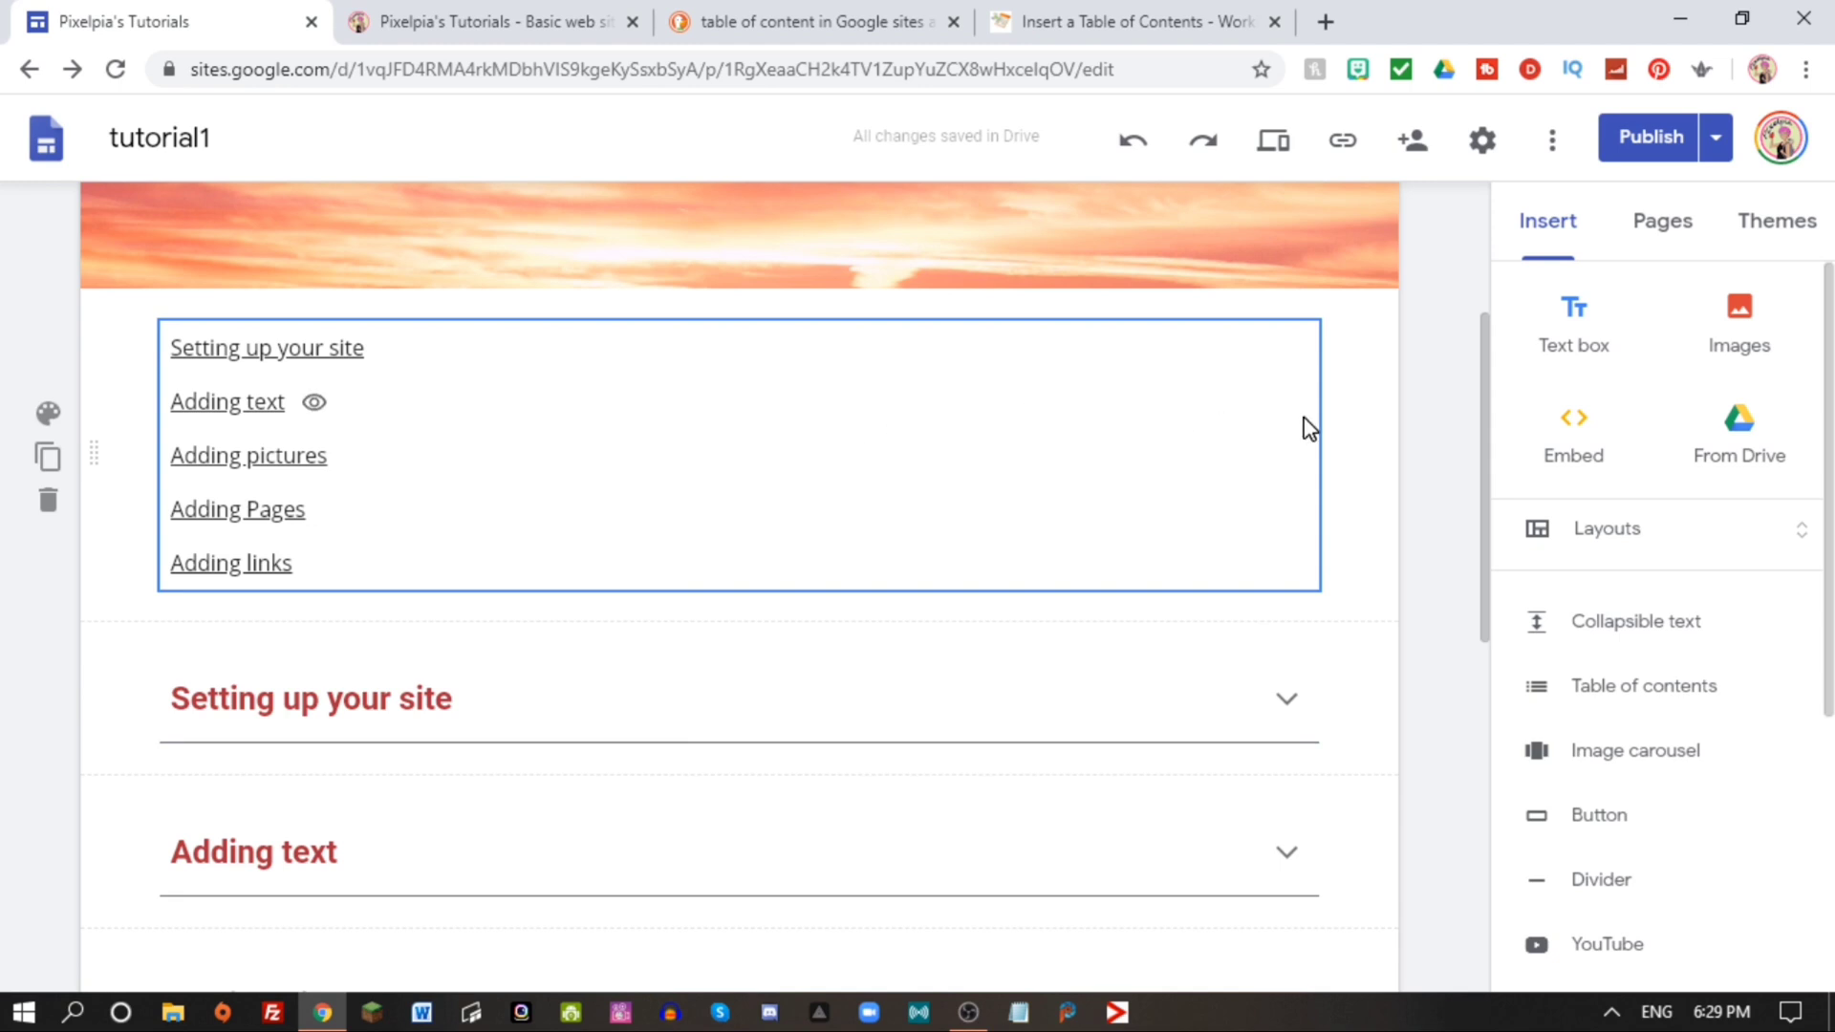
left_click(1278, 702)
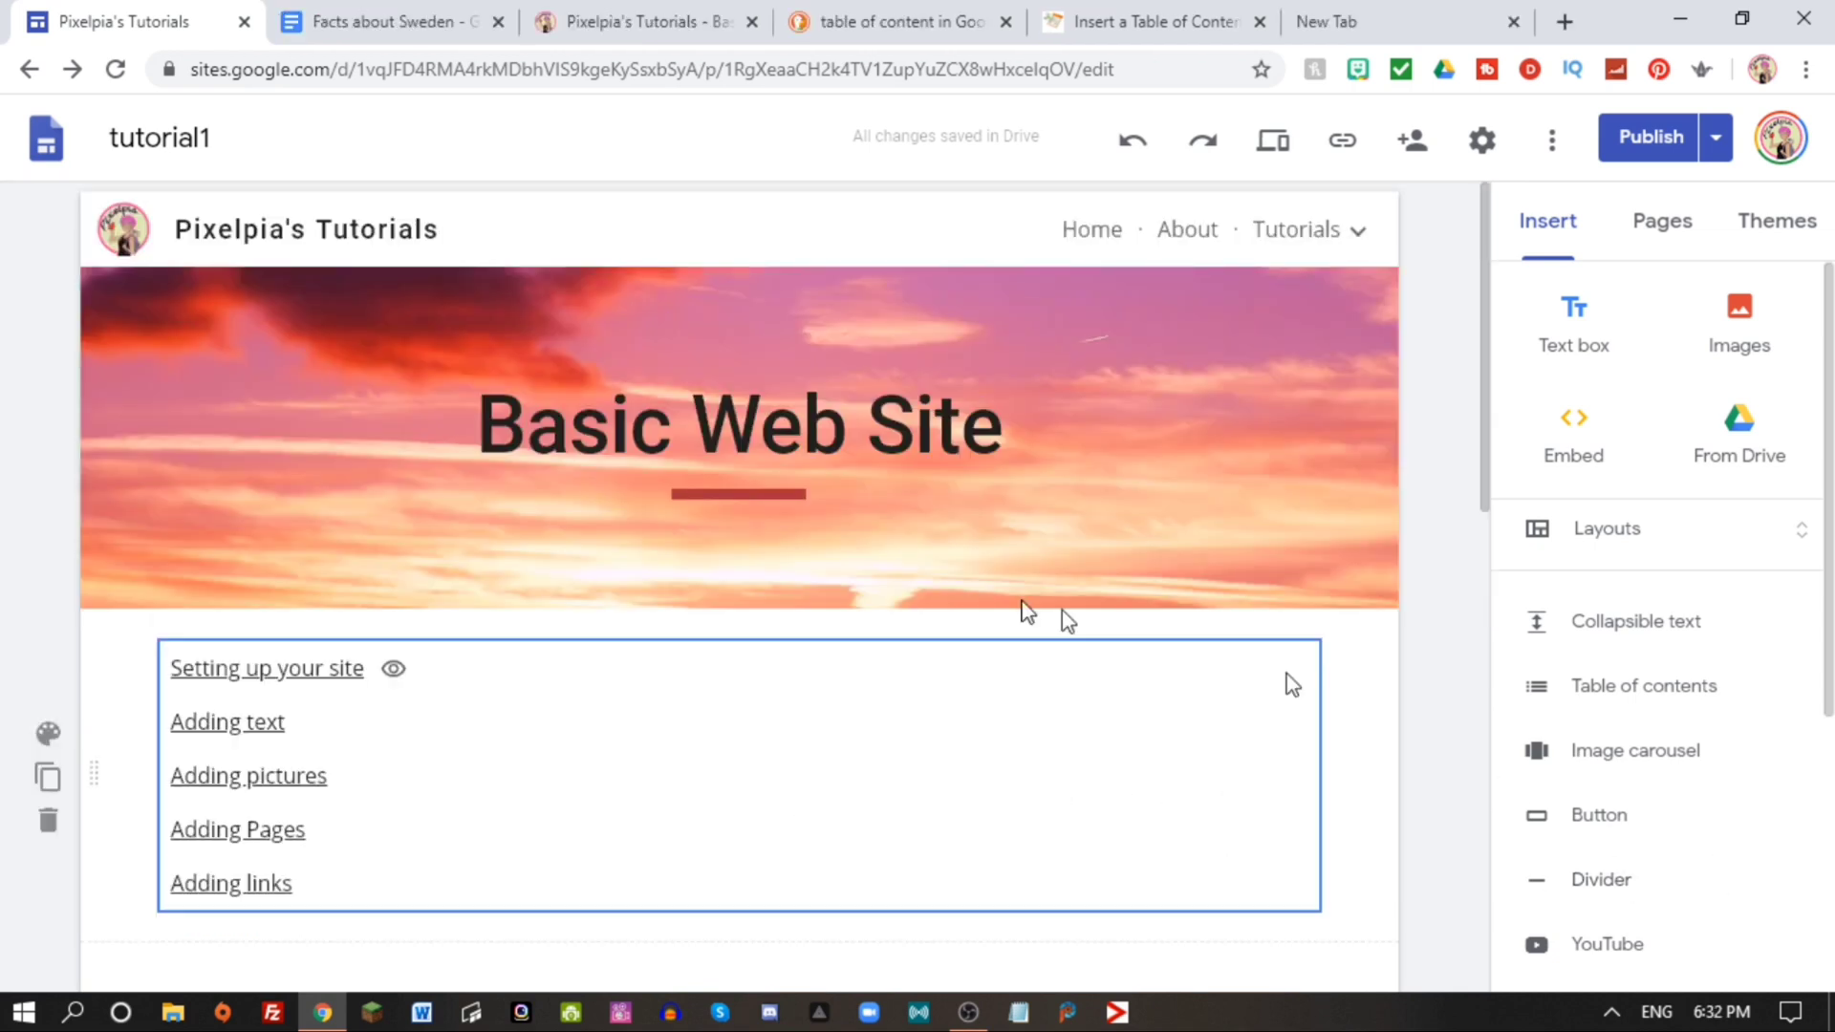
Add a collapsible text section headed "Adding external links" below "Adding links" and paste the copied text into its body.
scroll(933, 561, "down", 10)
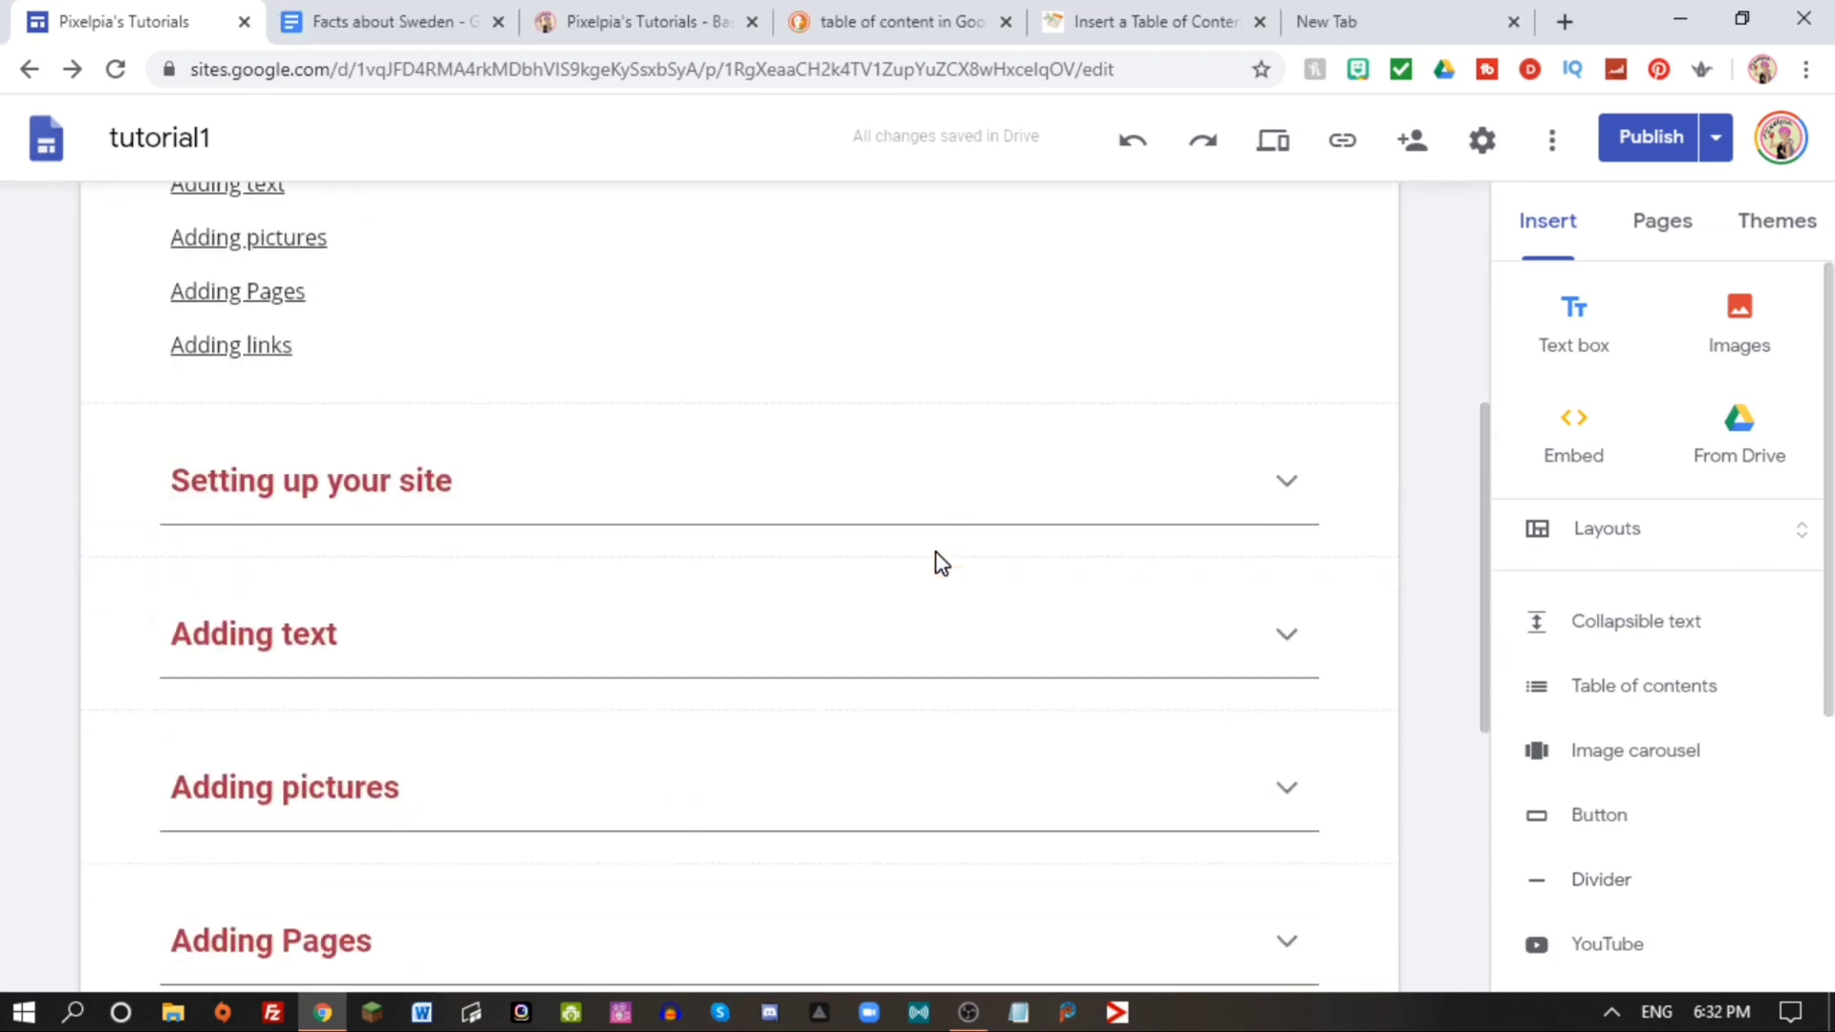
left_click(1670, 639)
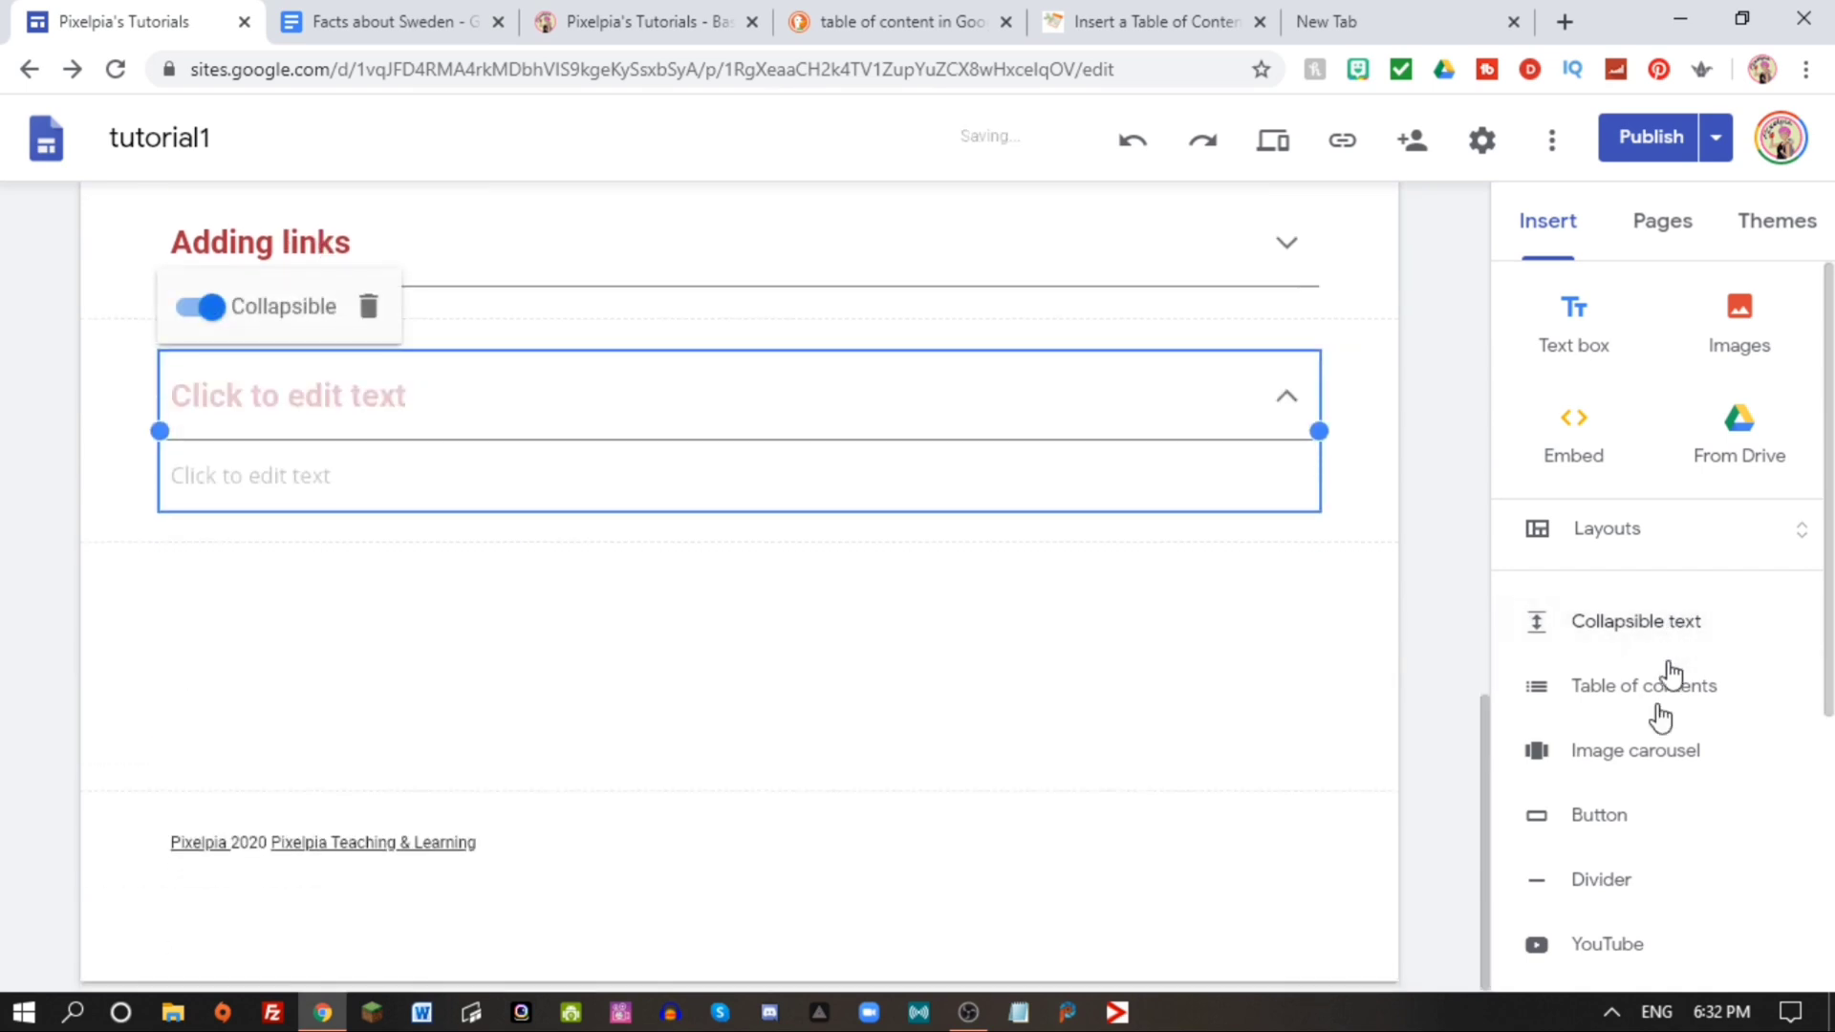
left_click(321, 413)
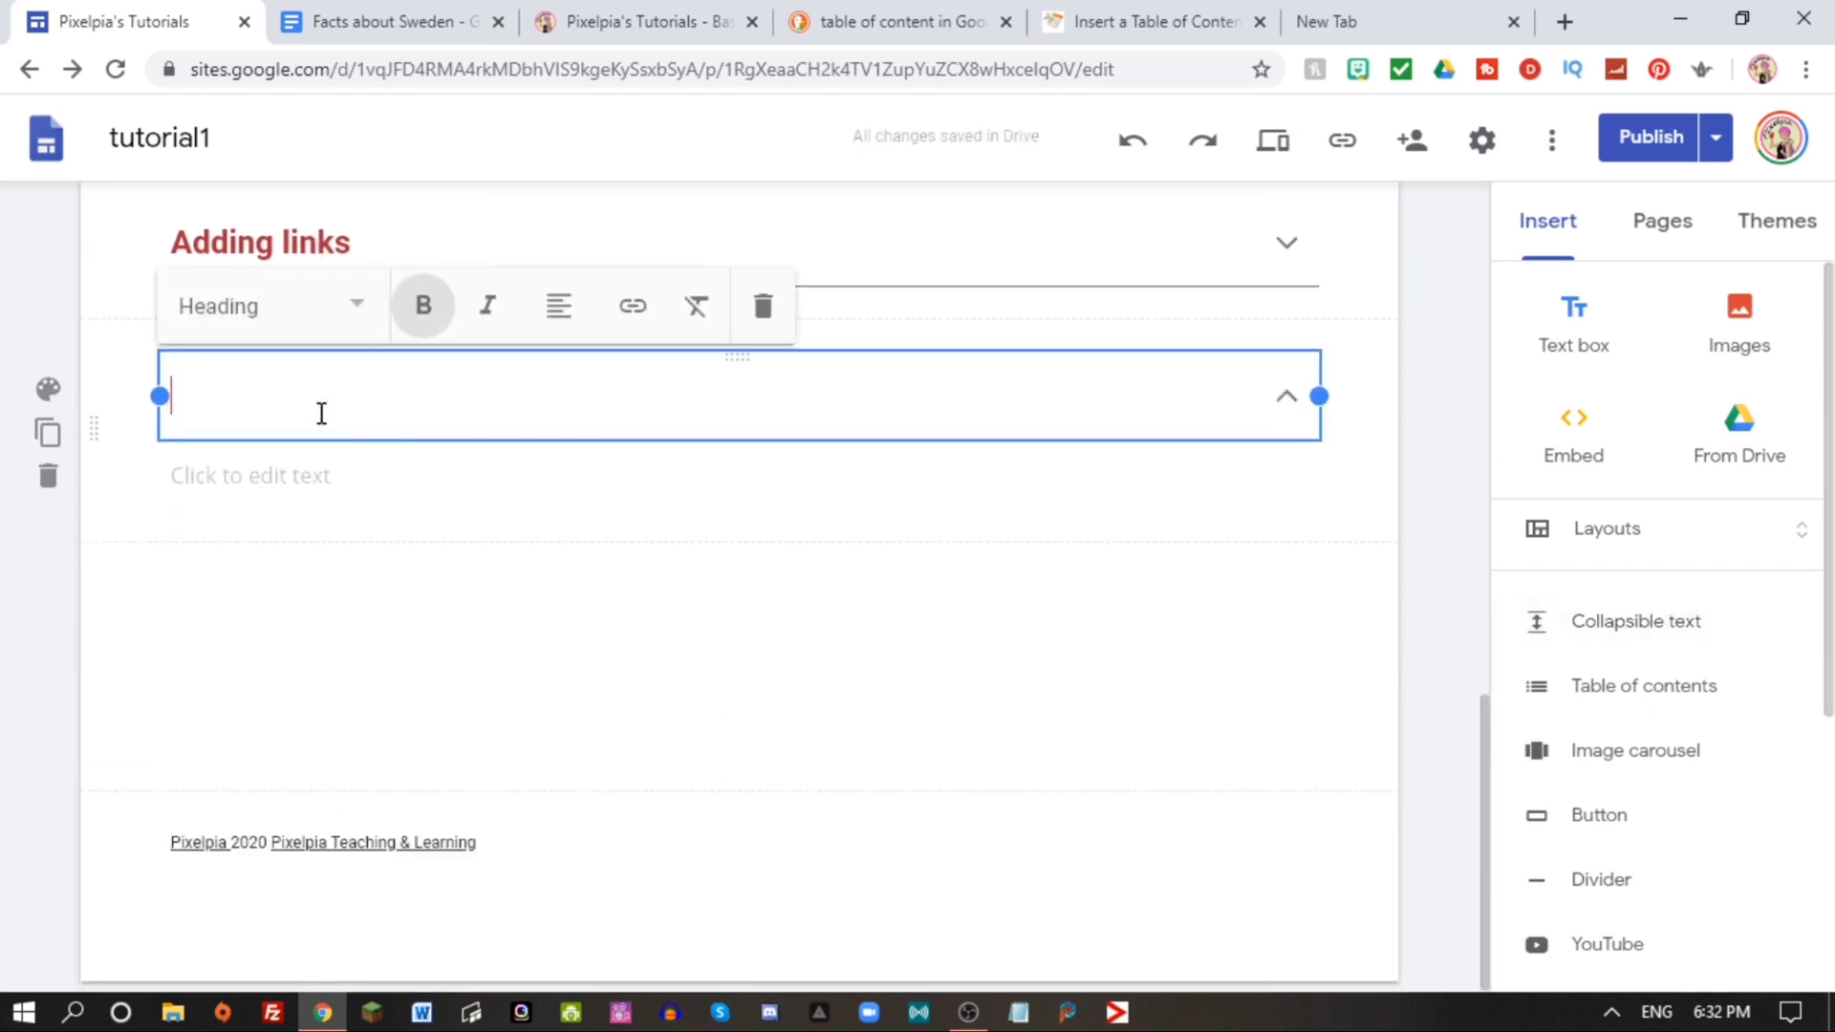
type("Addi")
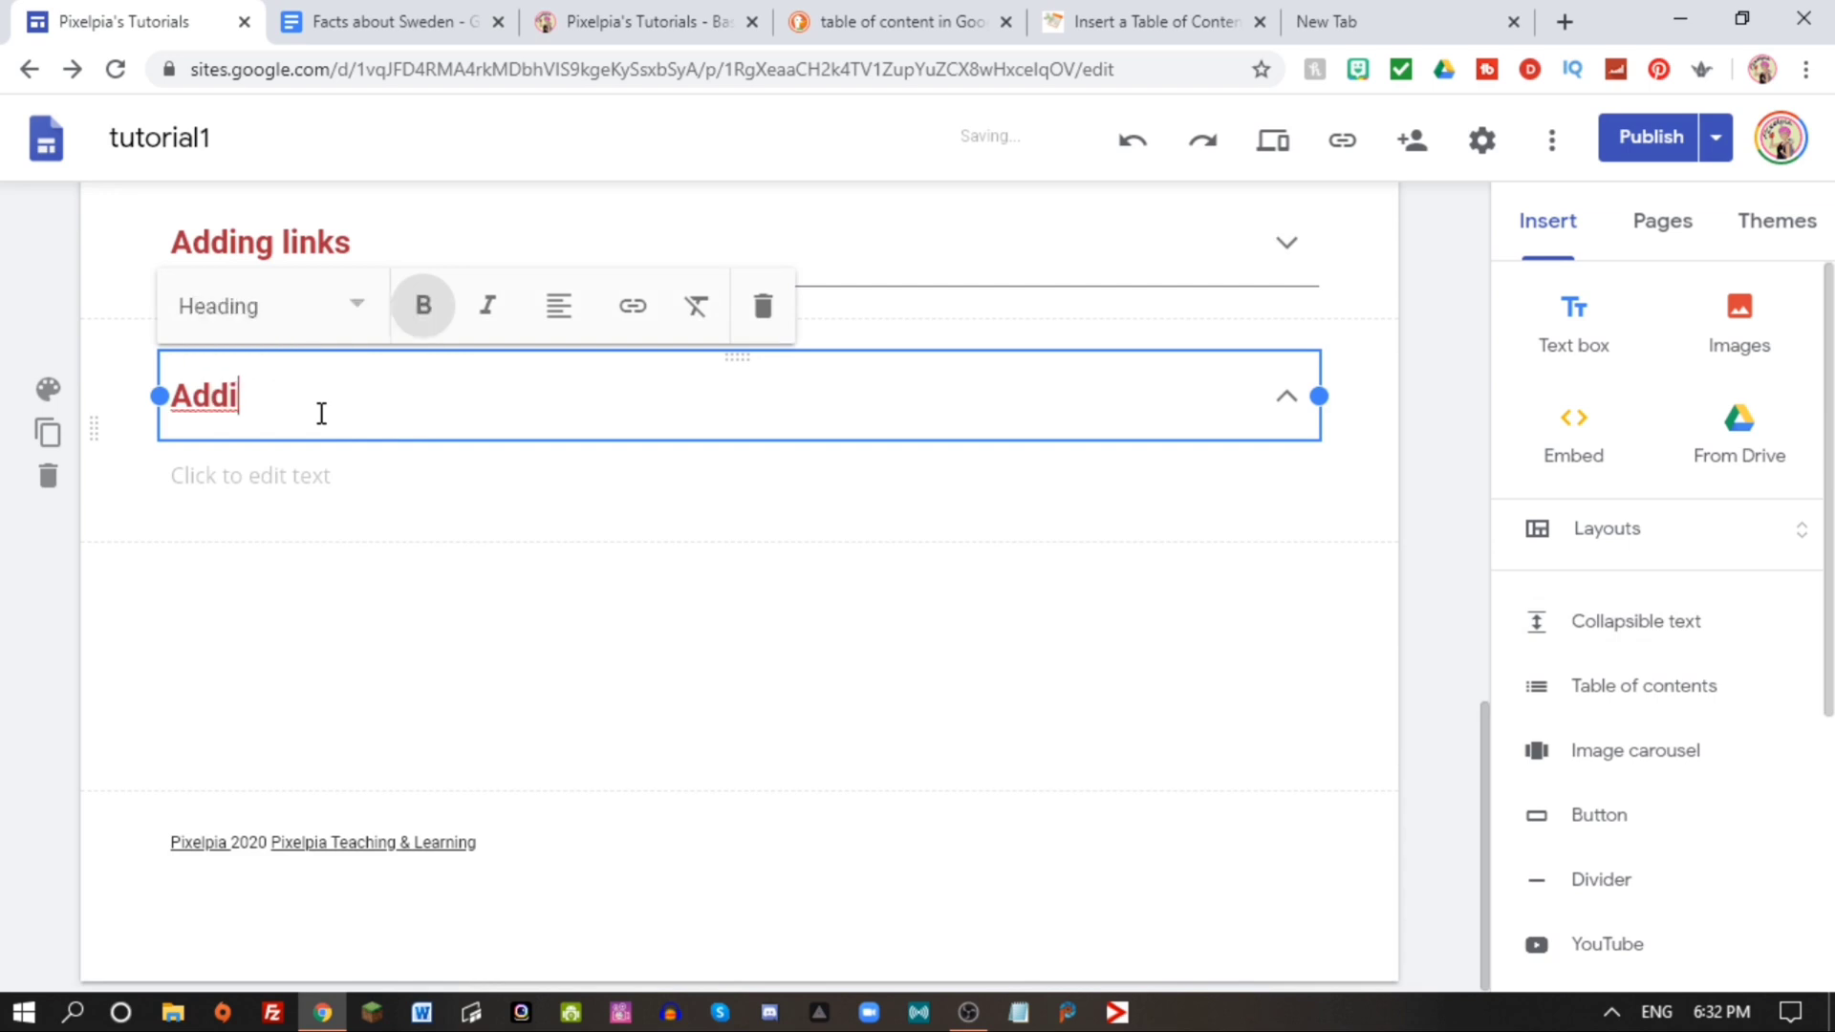
type("ng ext")
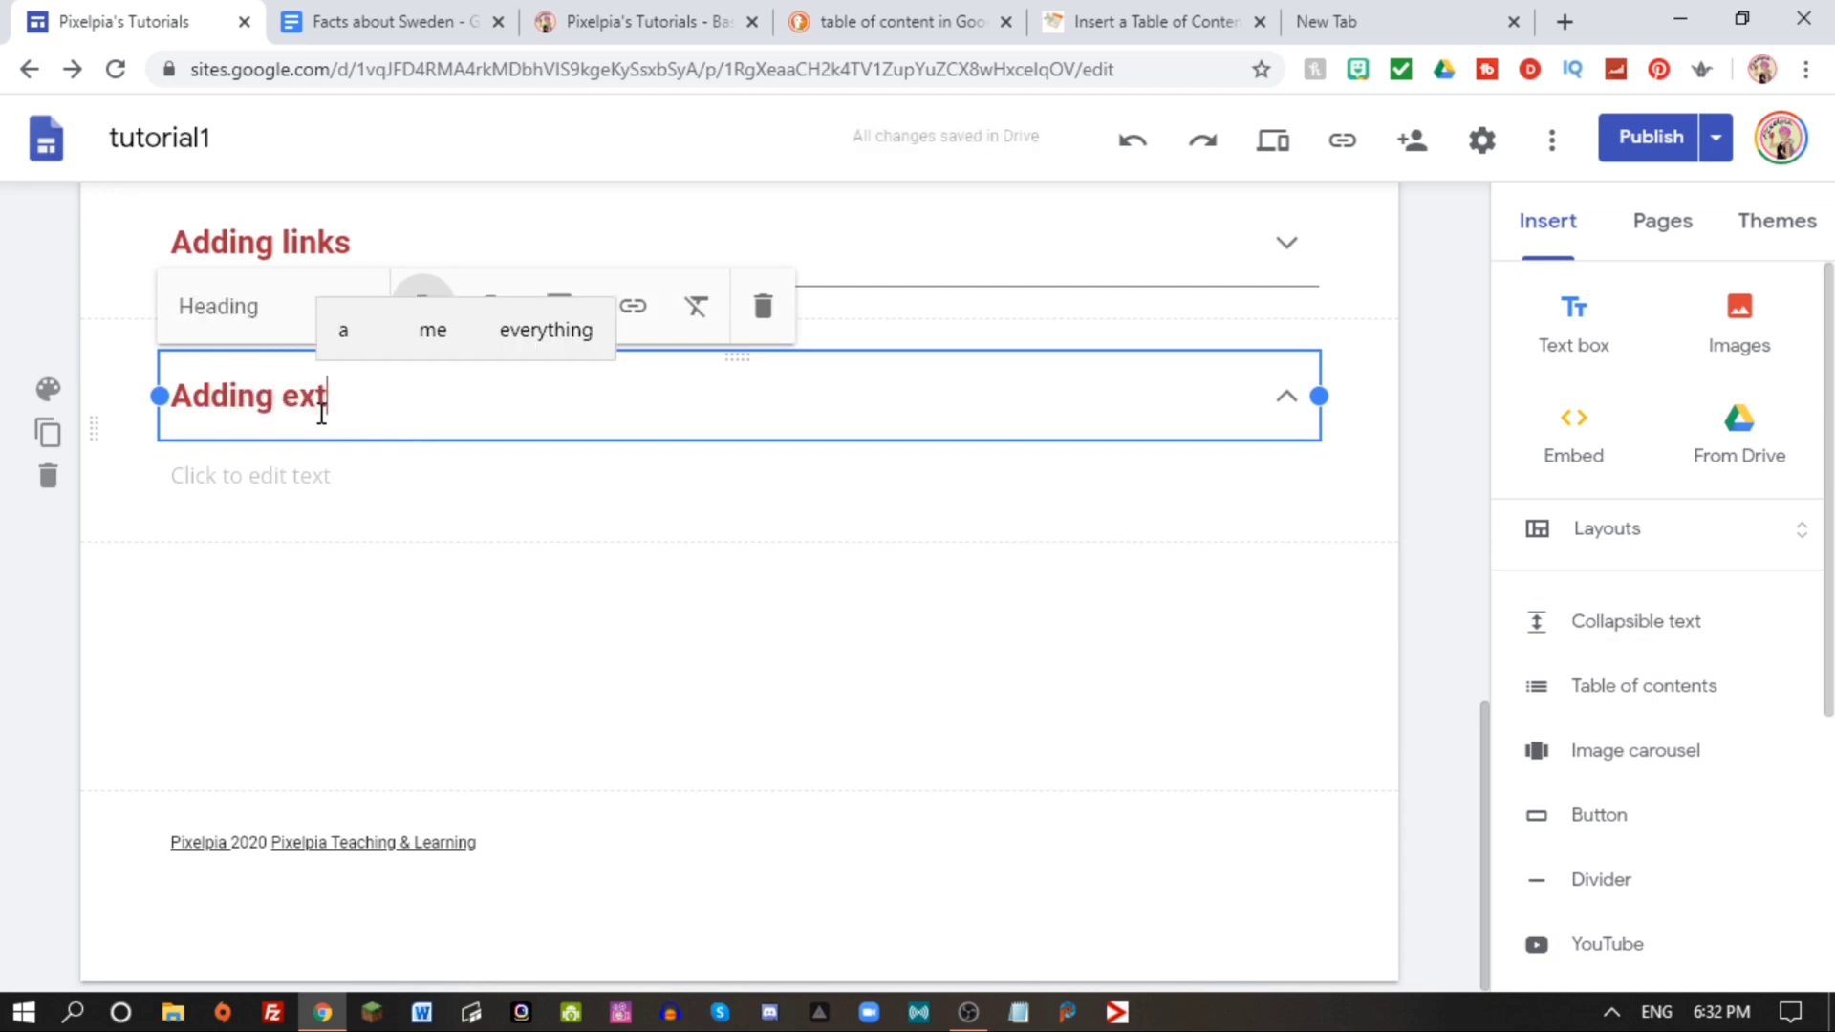
type("ernal links")
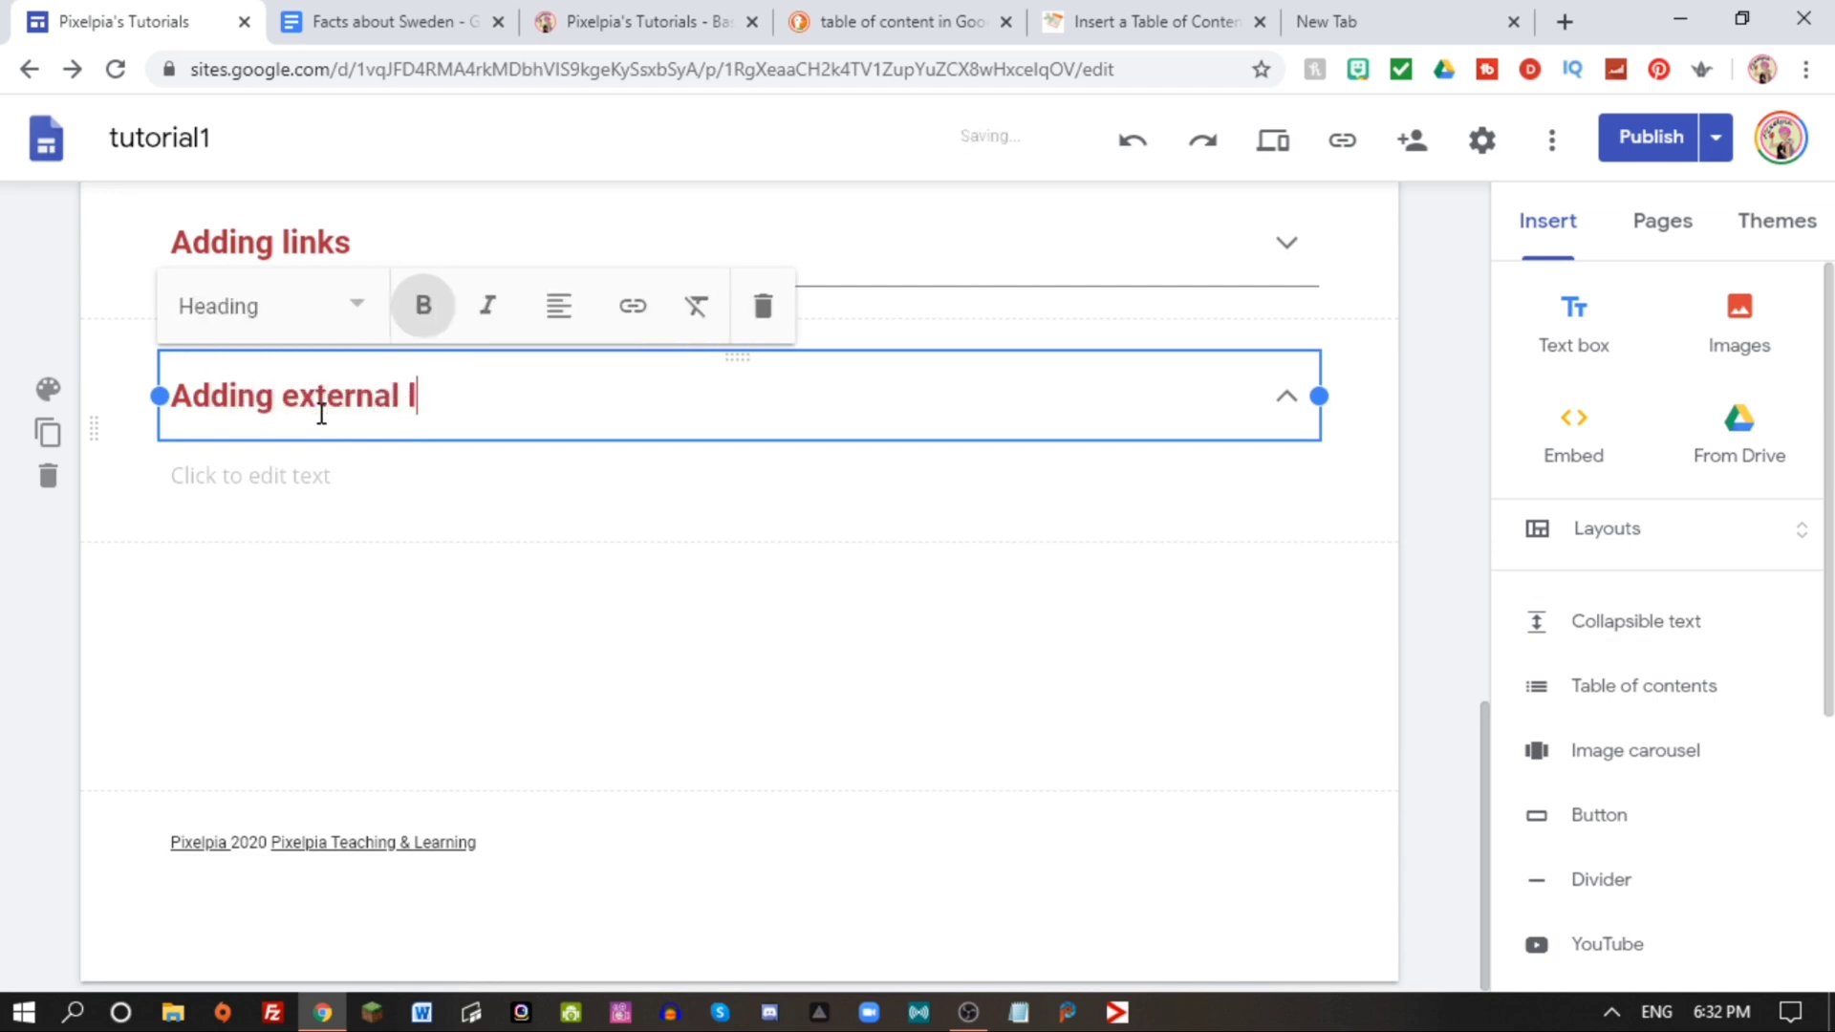
left_click(391, 486)
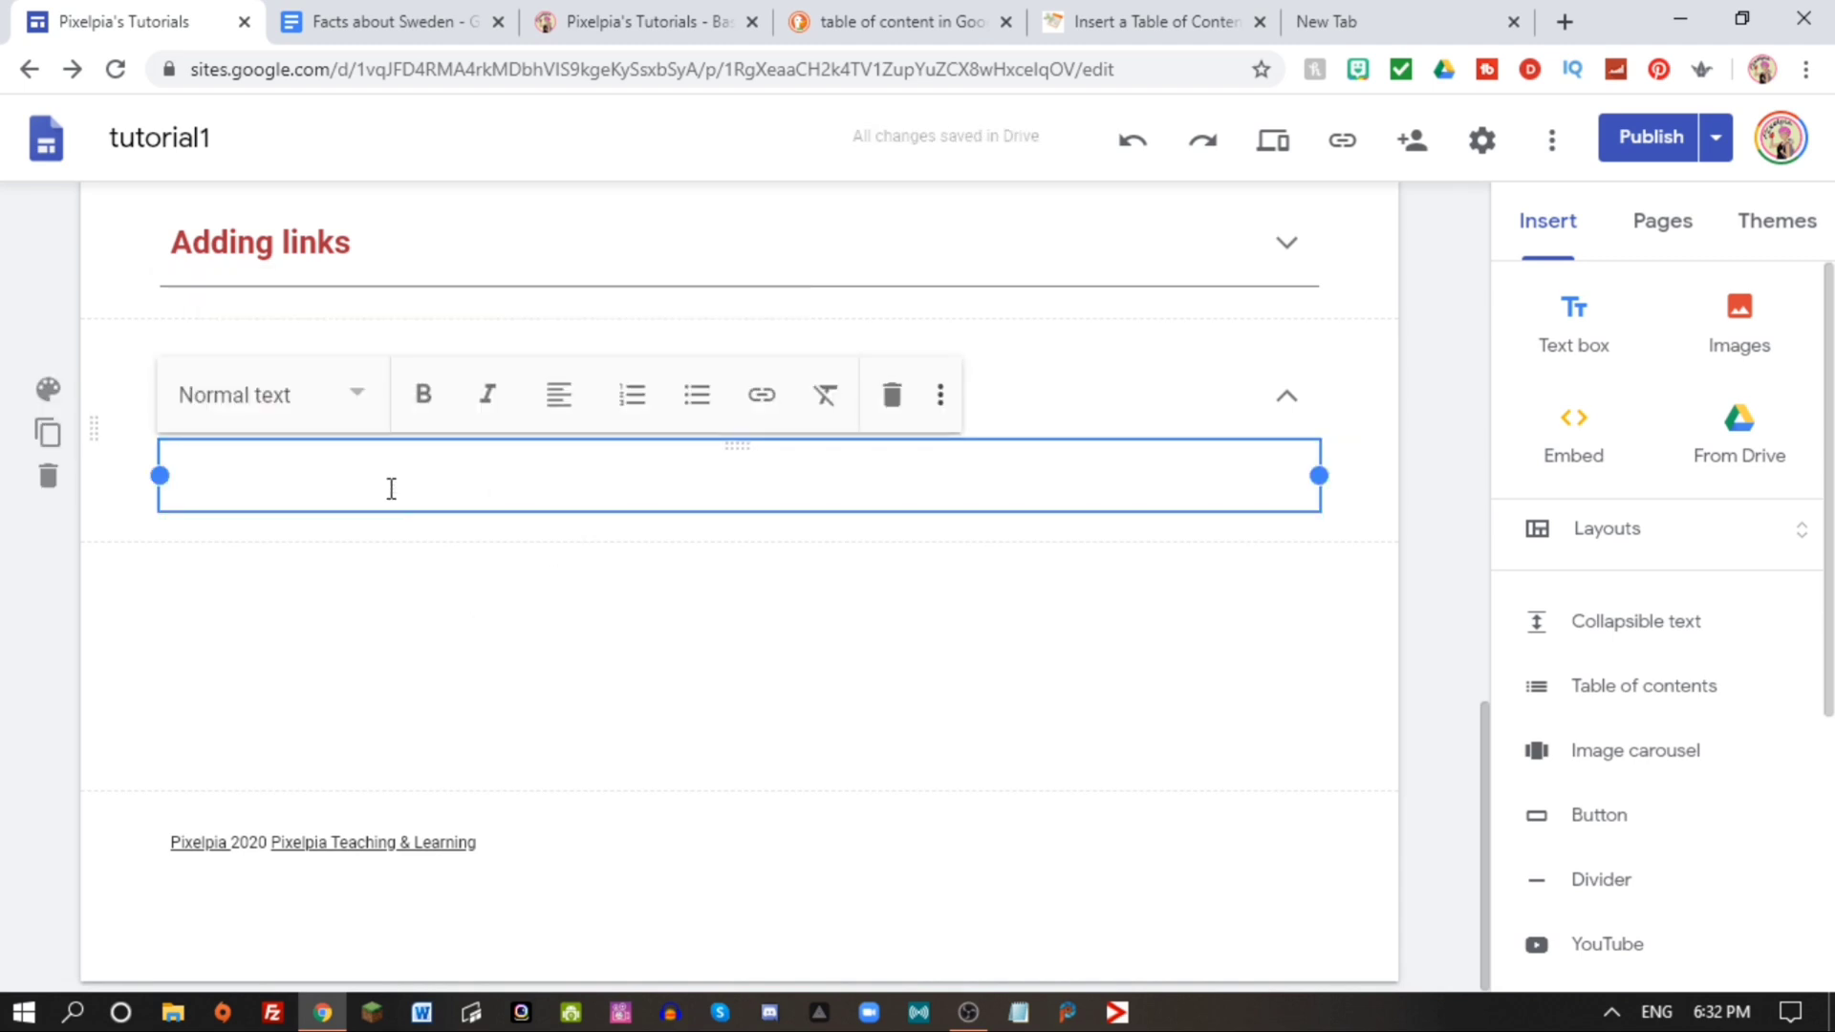
key("ctrl+v")
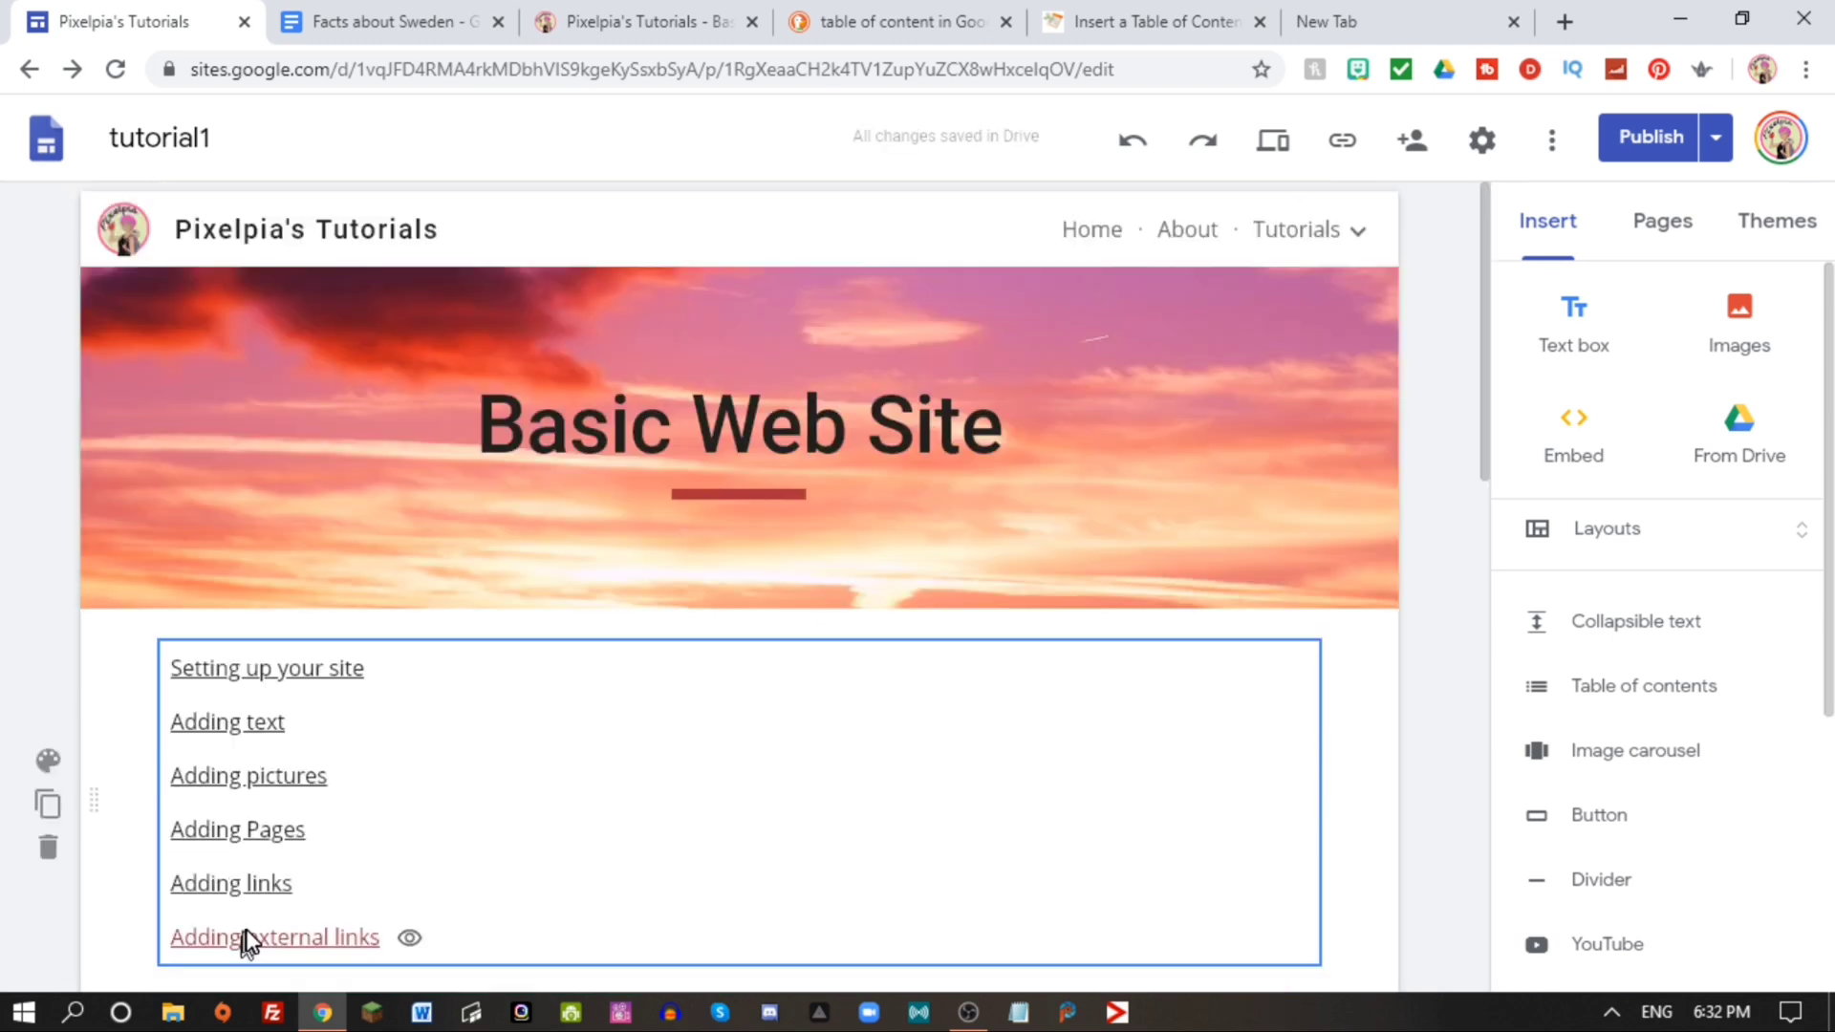
left_click(1448, 896)
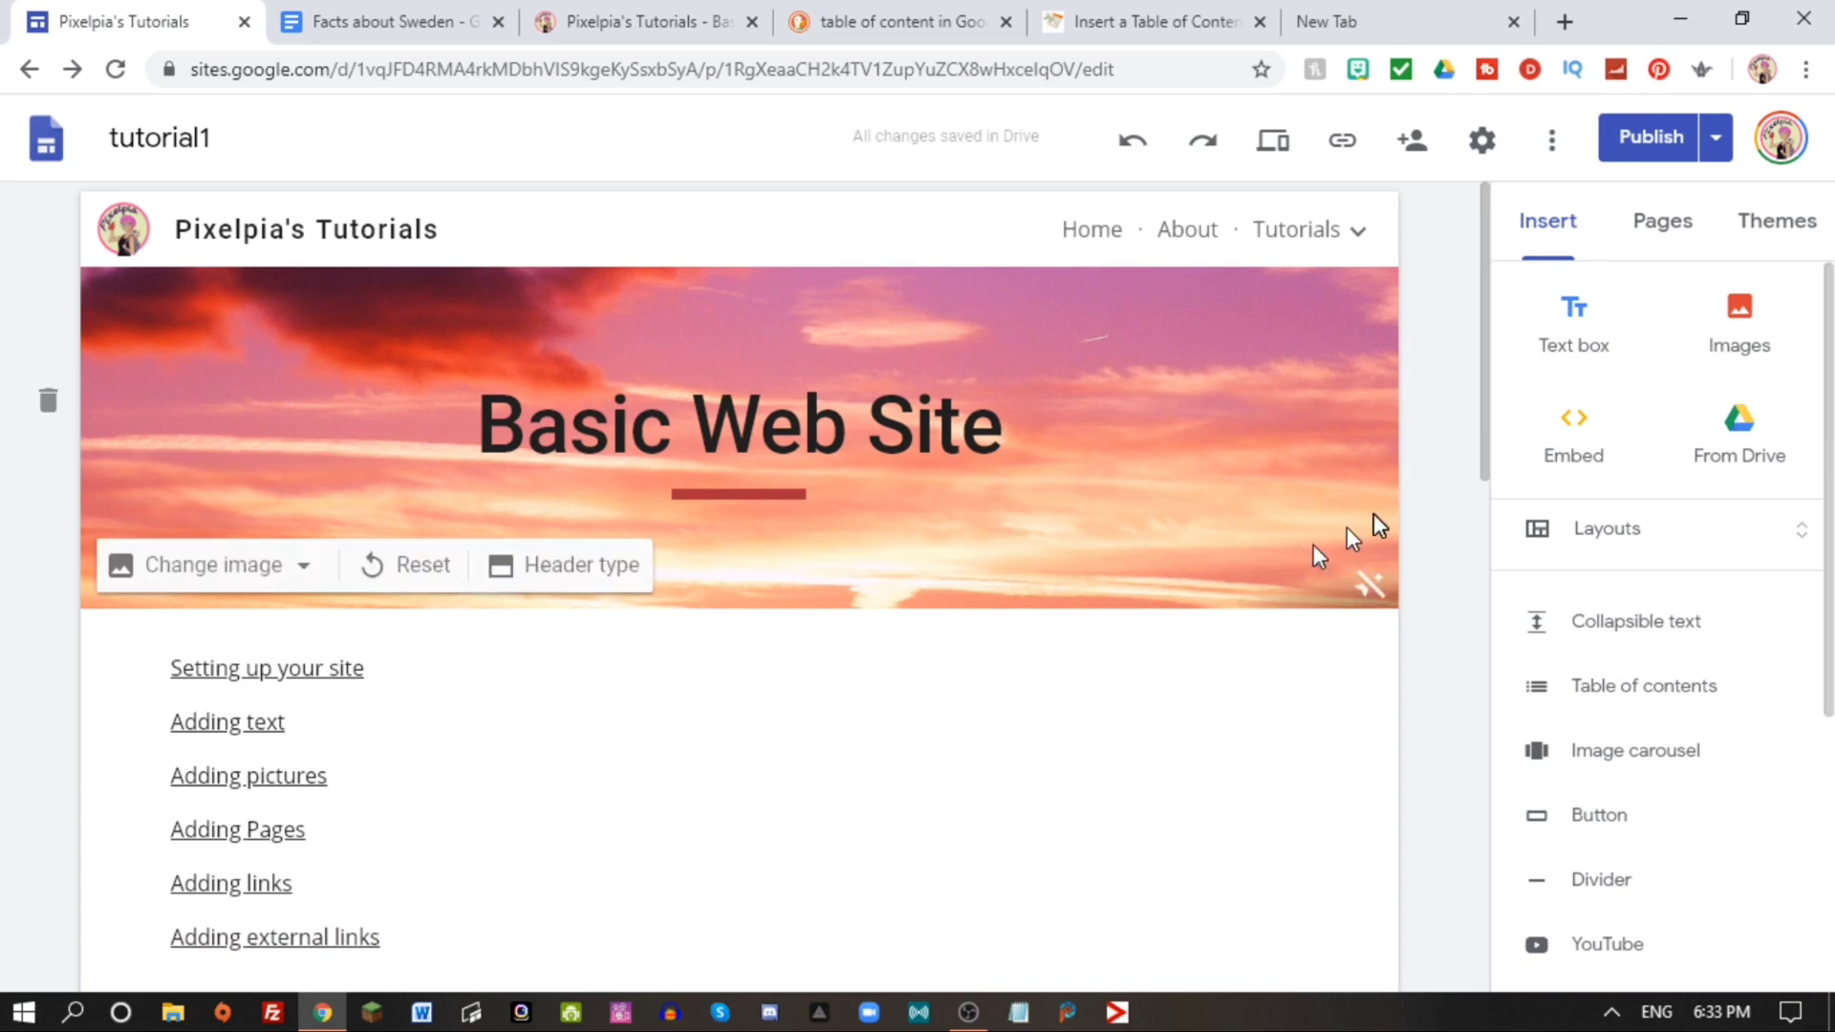
Move the "Adding Pages" section directly below "Setting up your site" and check the order in the table of contents.
left_click_drag(1496, 363, 1489, 644)
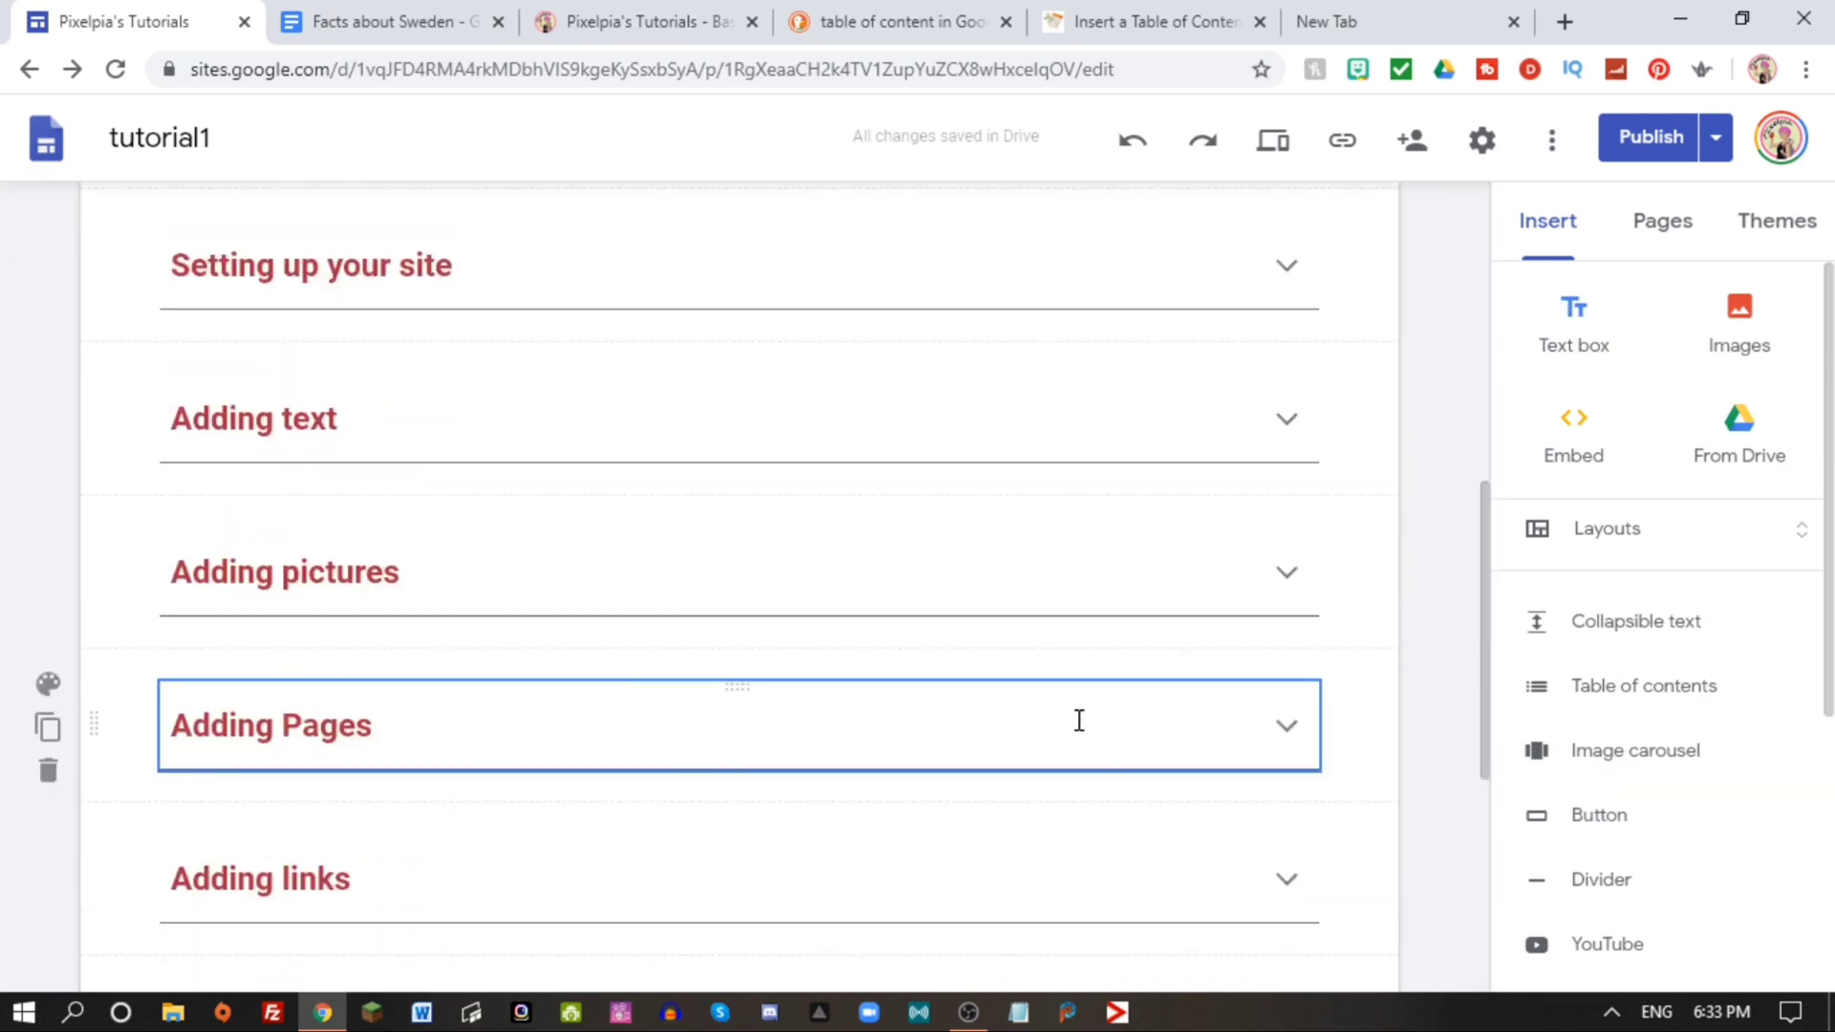
left_click(1079, 720)
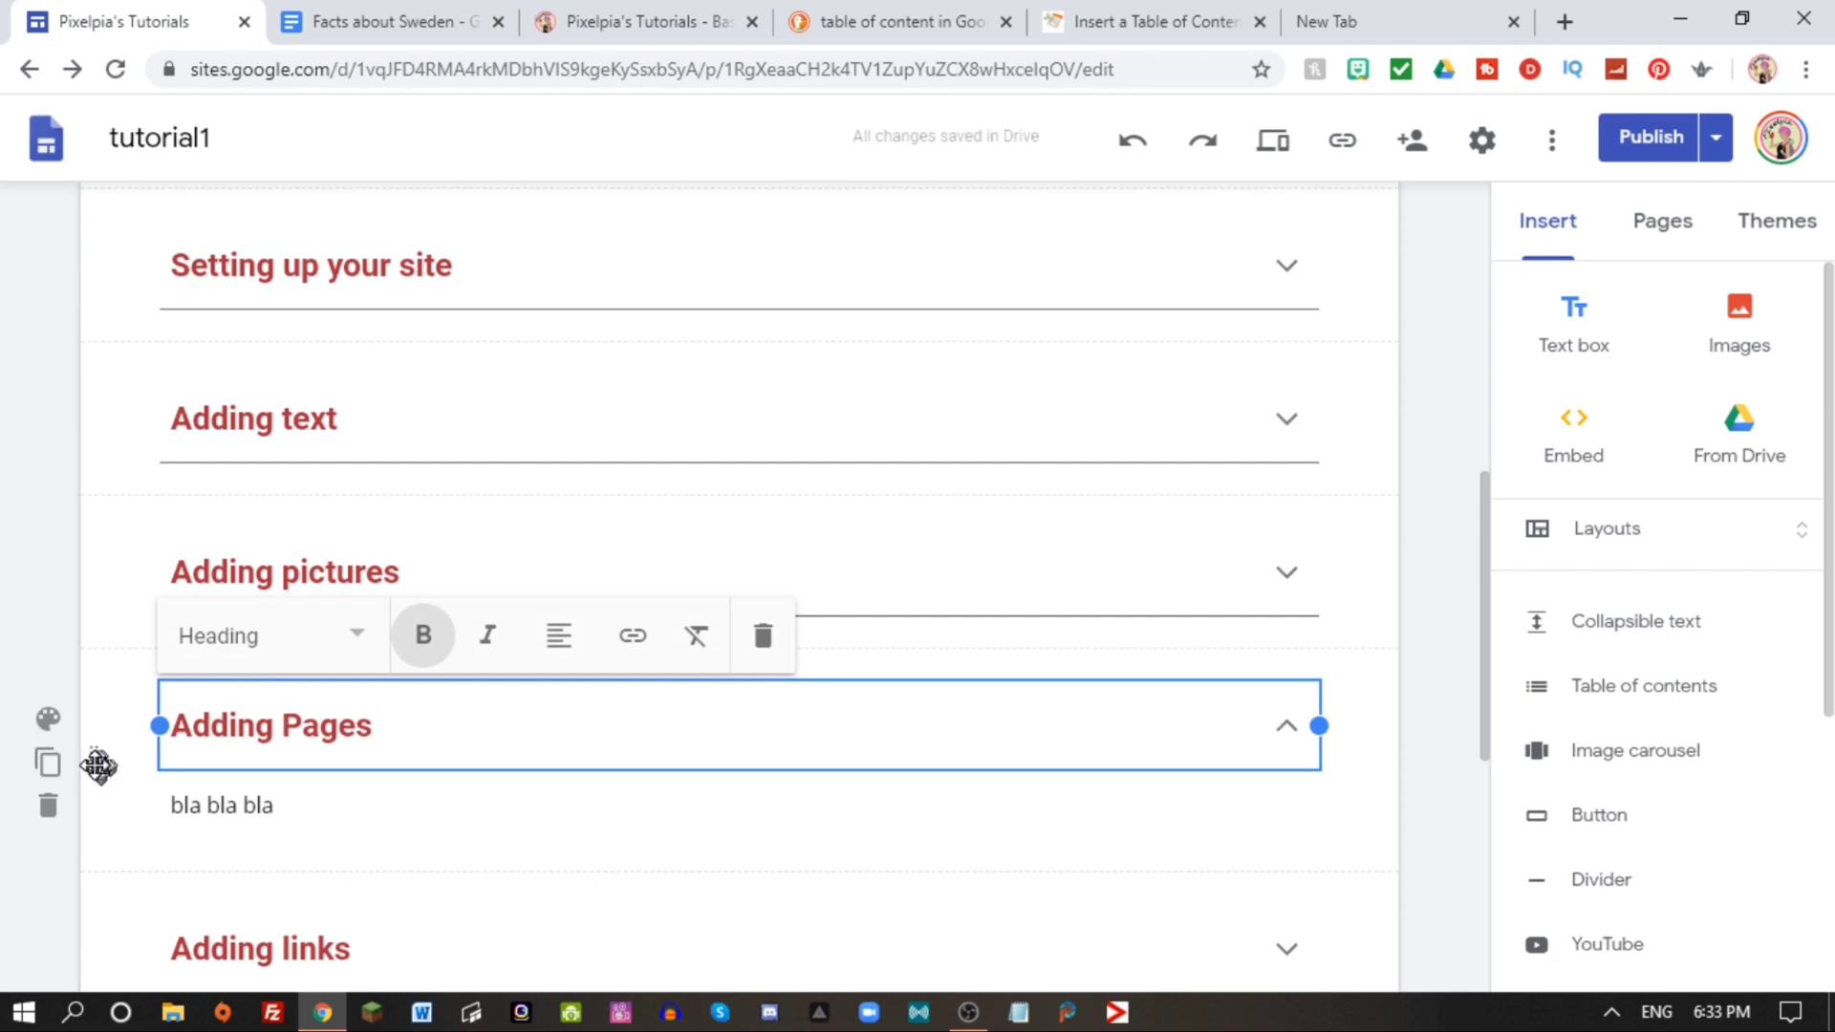
left_click_drag(93, 762, 88, 351)
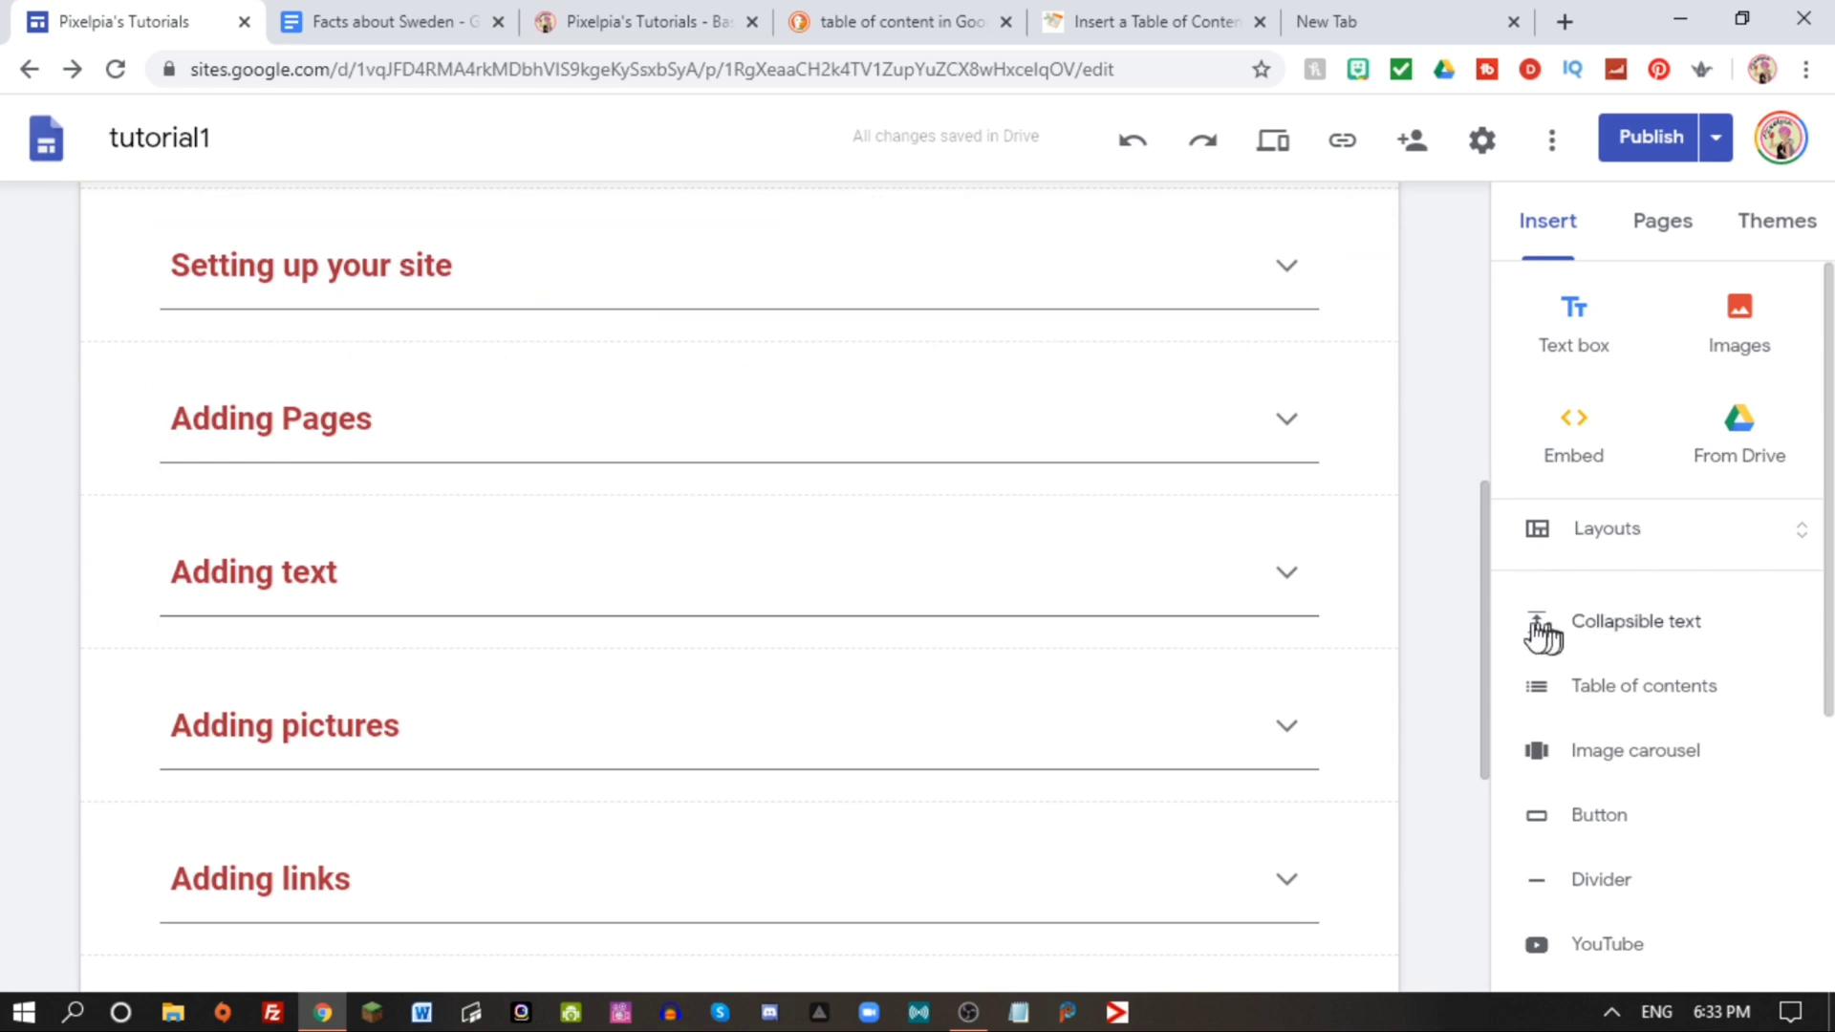
left_click_drag(1489, 623, 1466, 319)
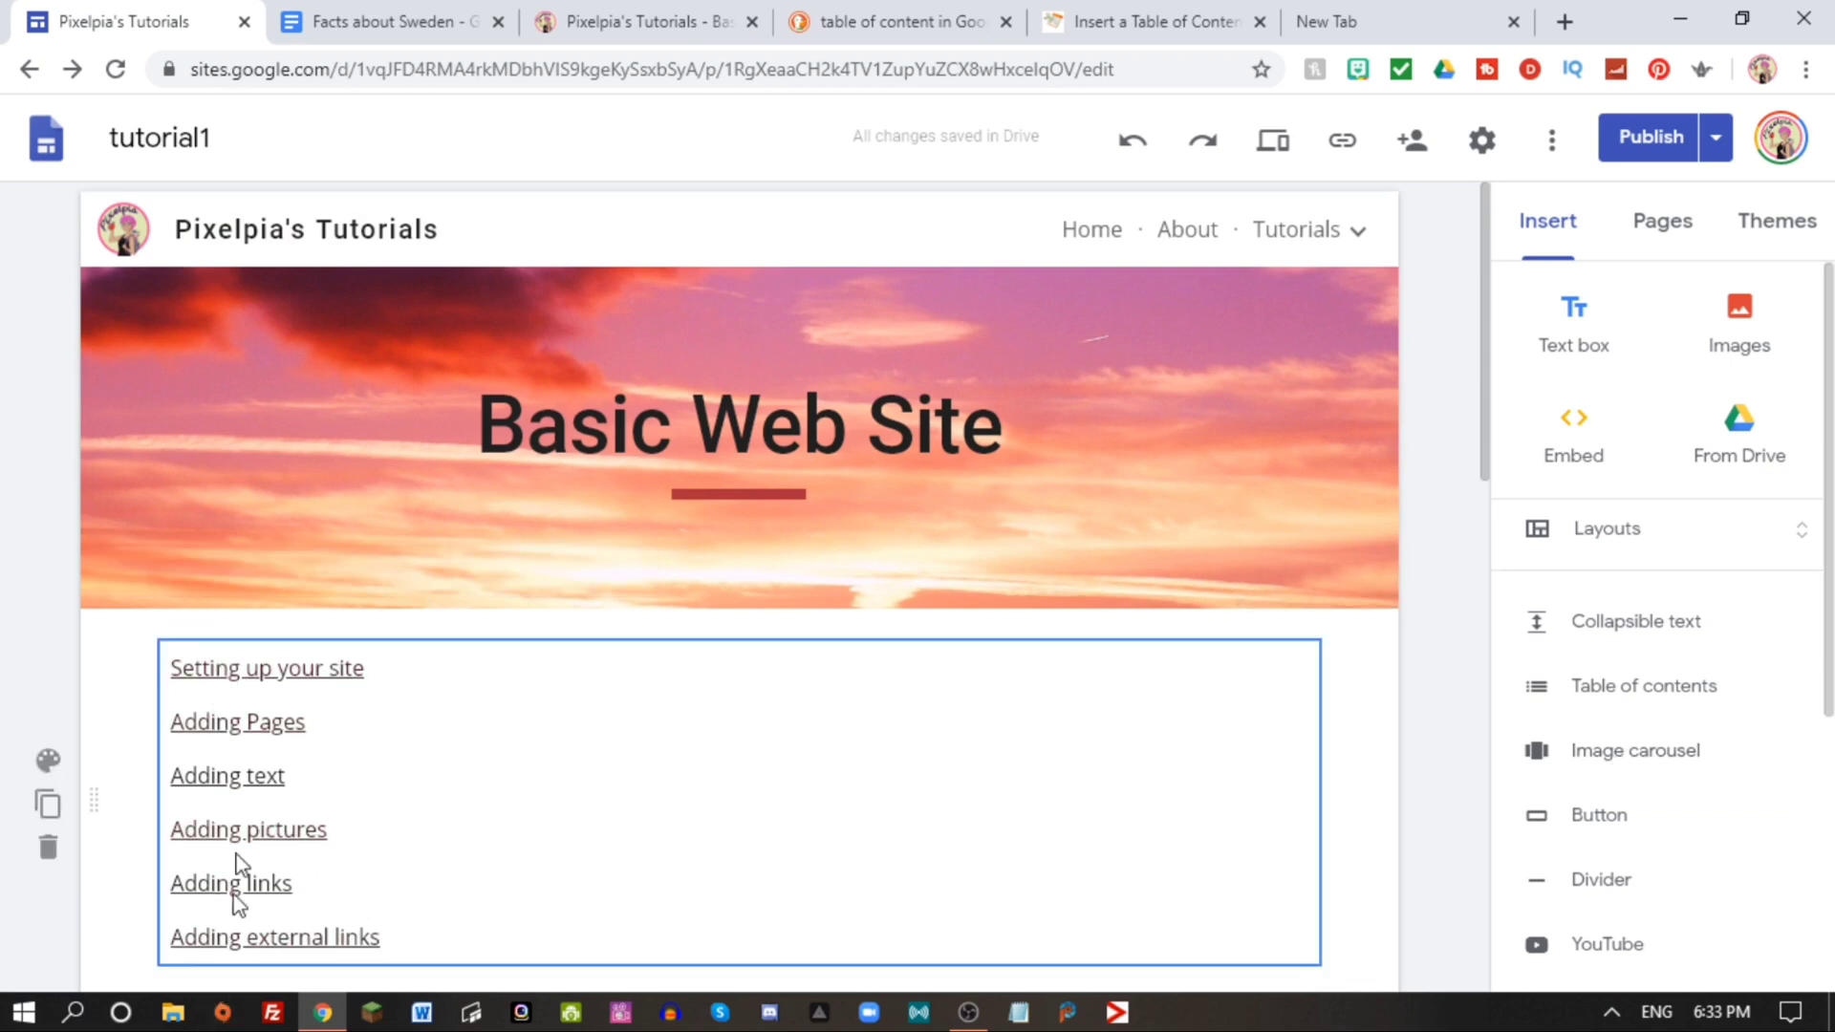
Try hiding the "Setting up your site" entry in the table of contents, preview the page, and show the entry again.
scroll(246, 946, "down", 2)
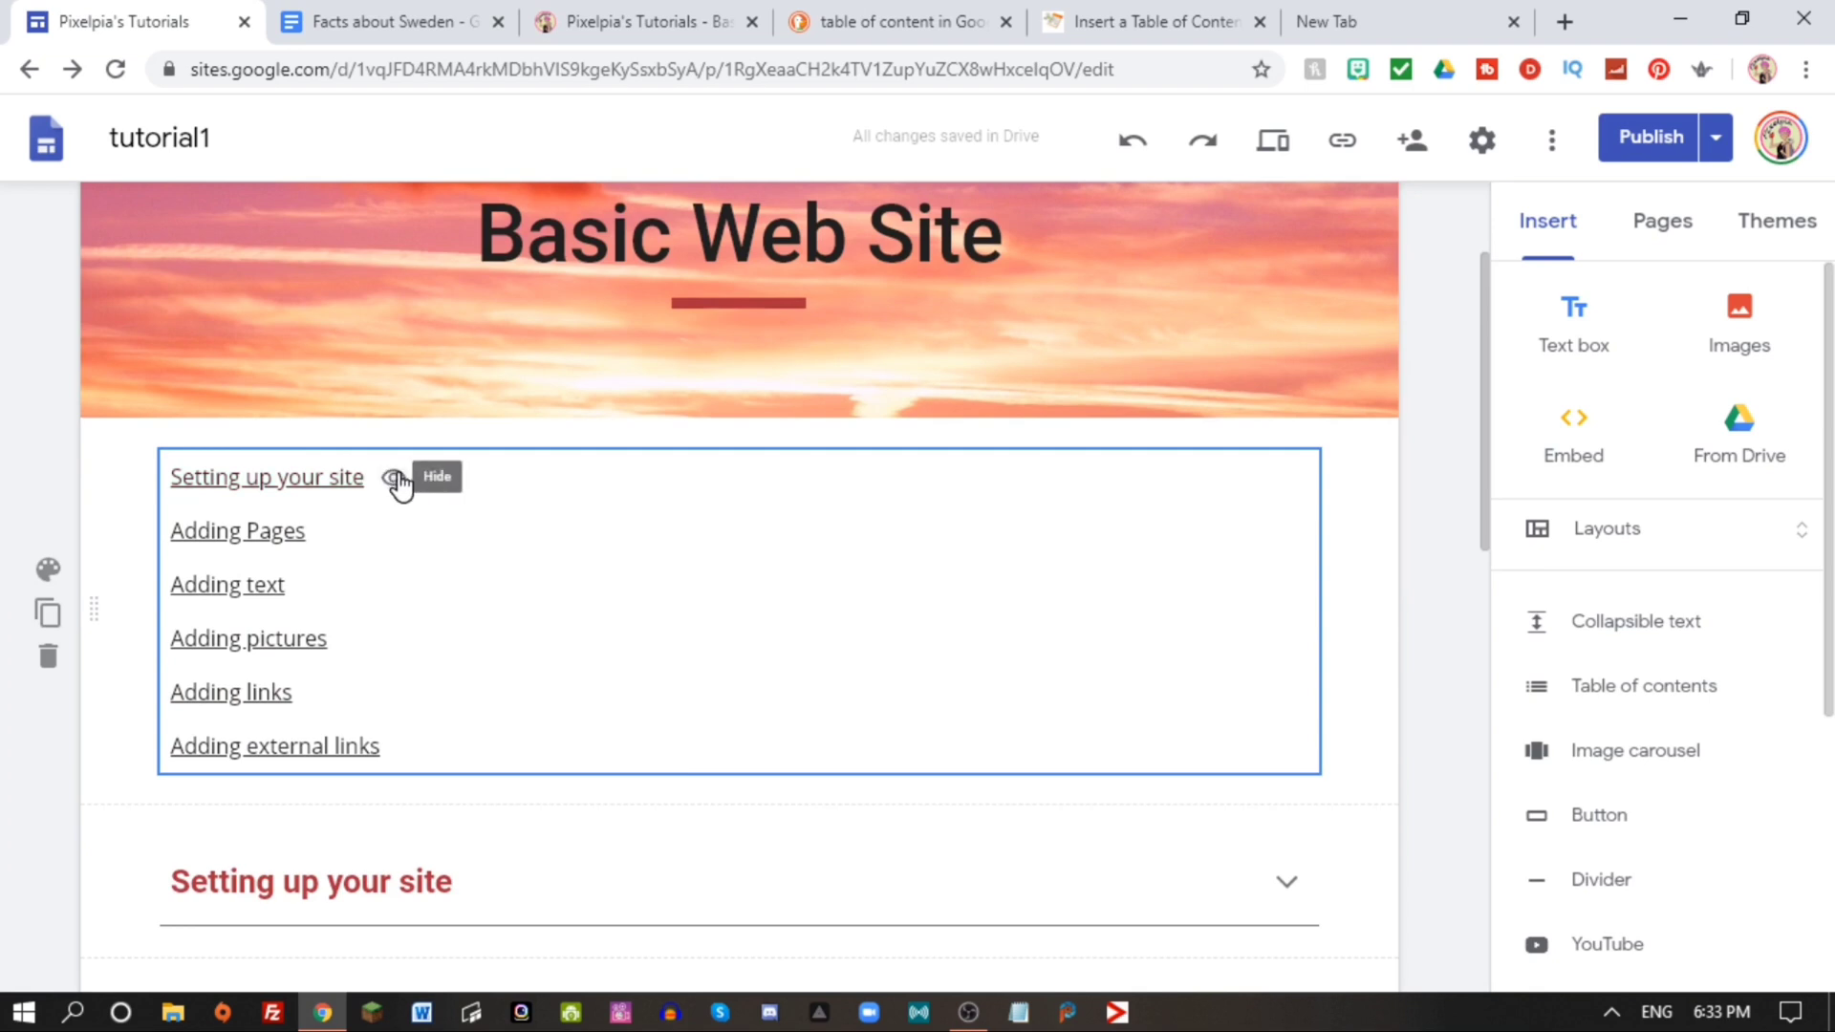
left_click(396, 479)
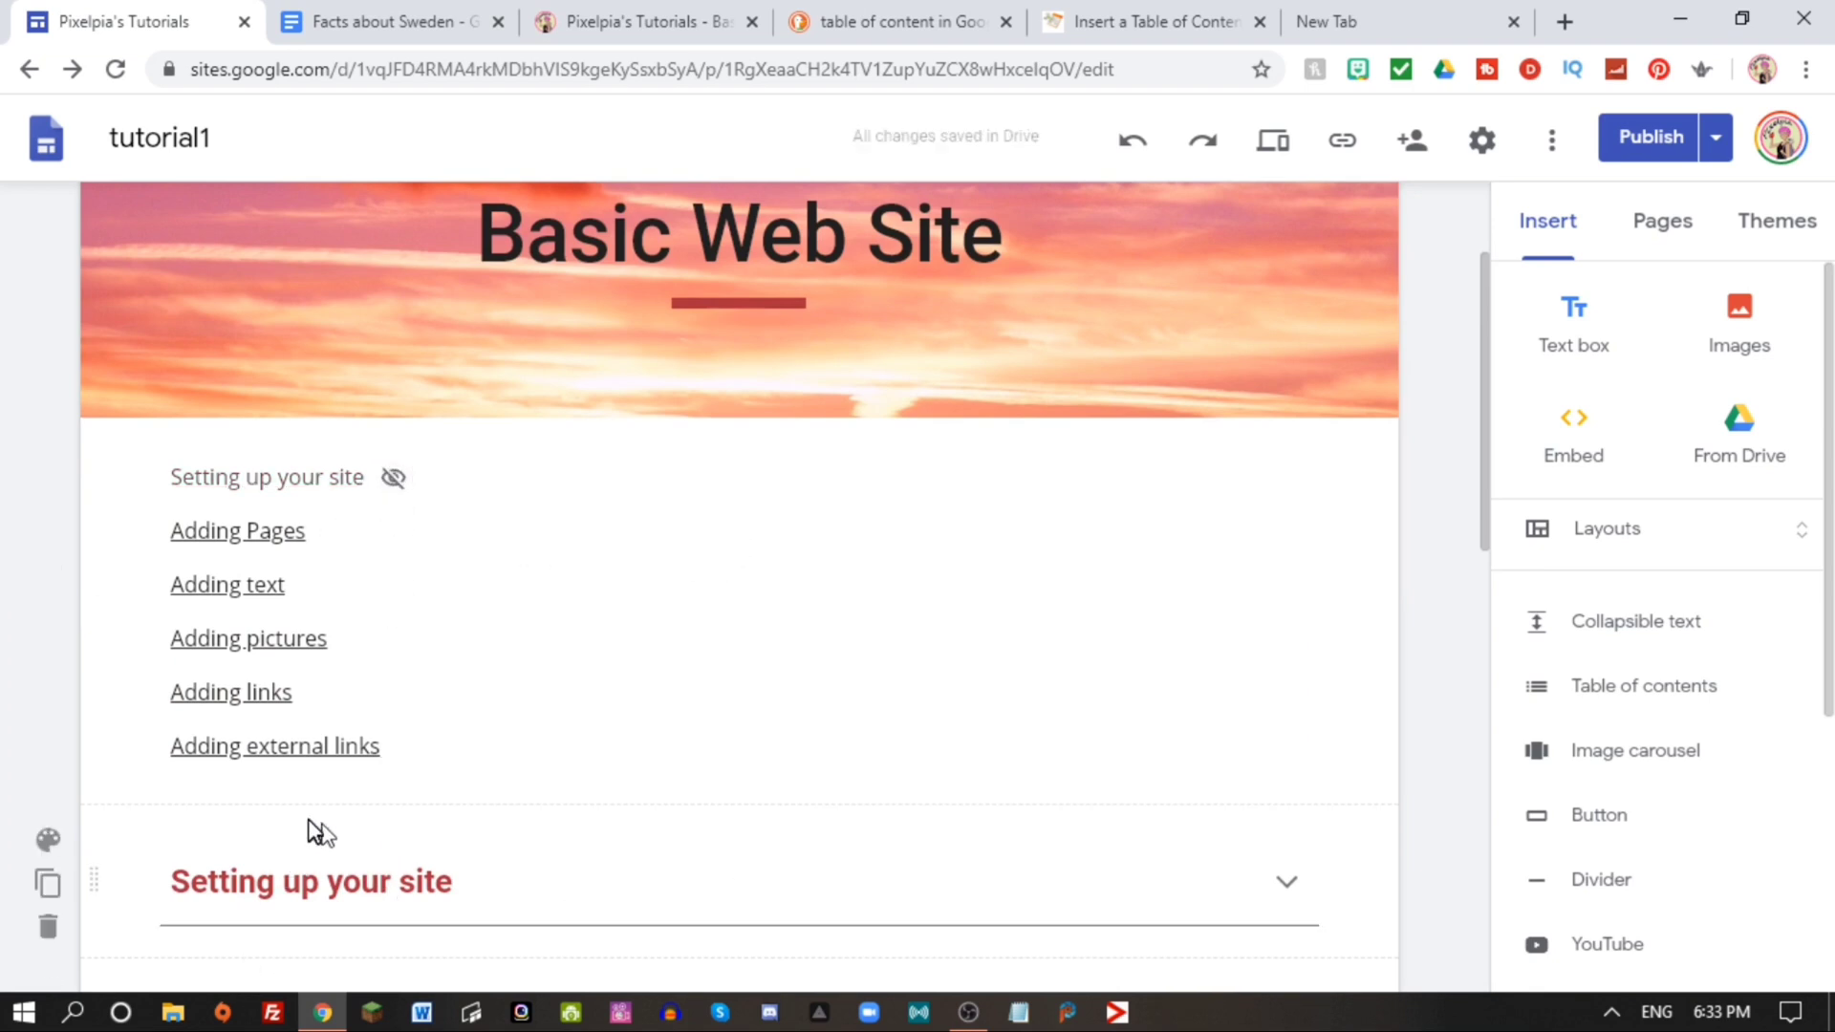
left_click(395, 480)
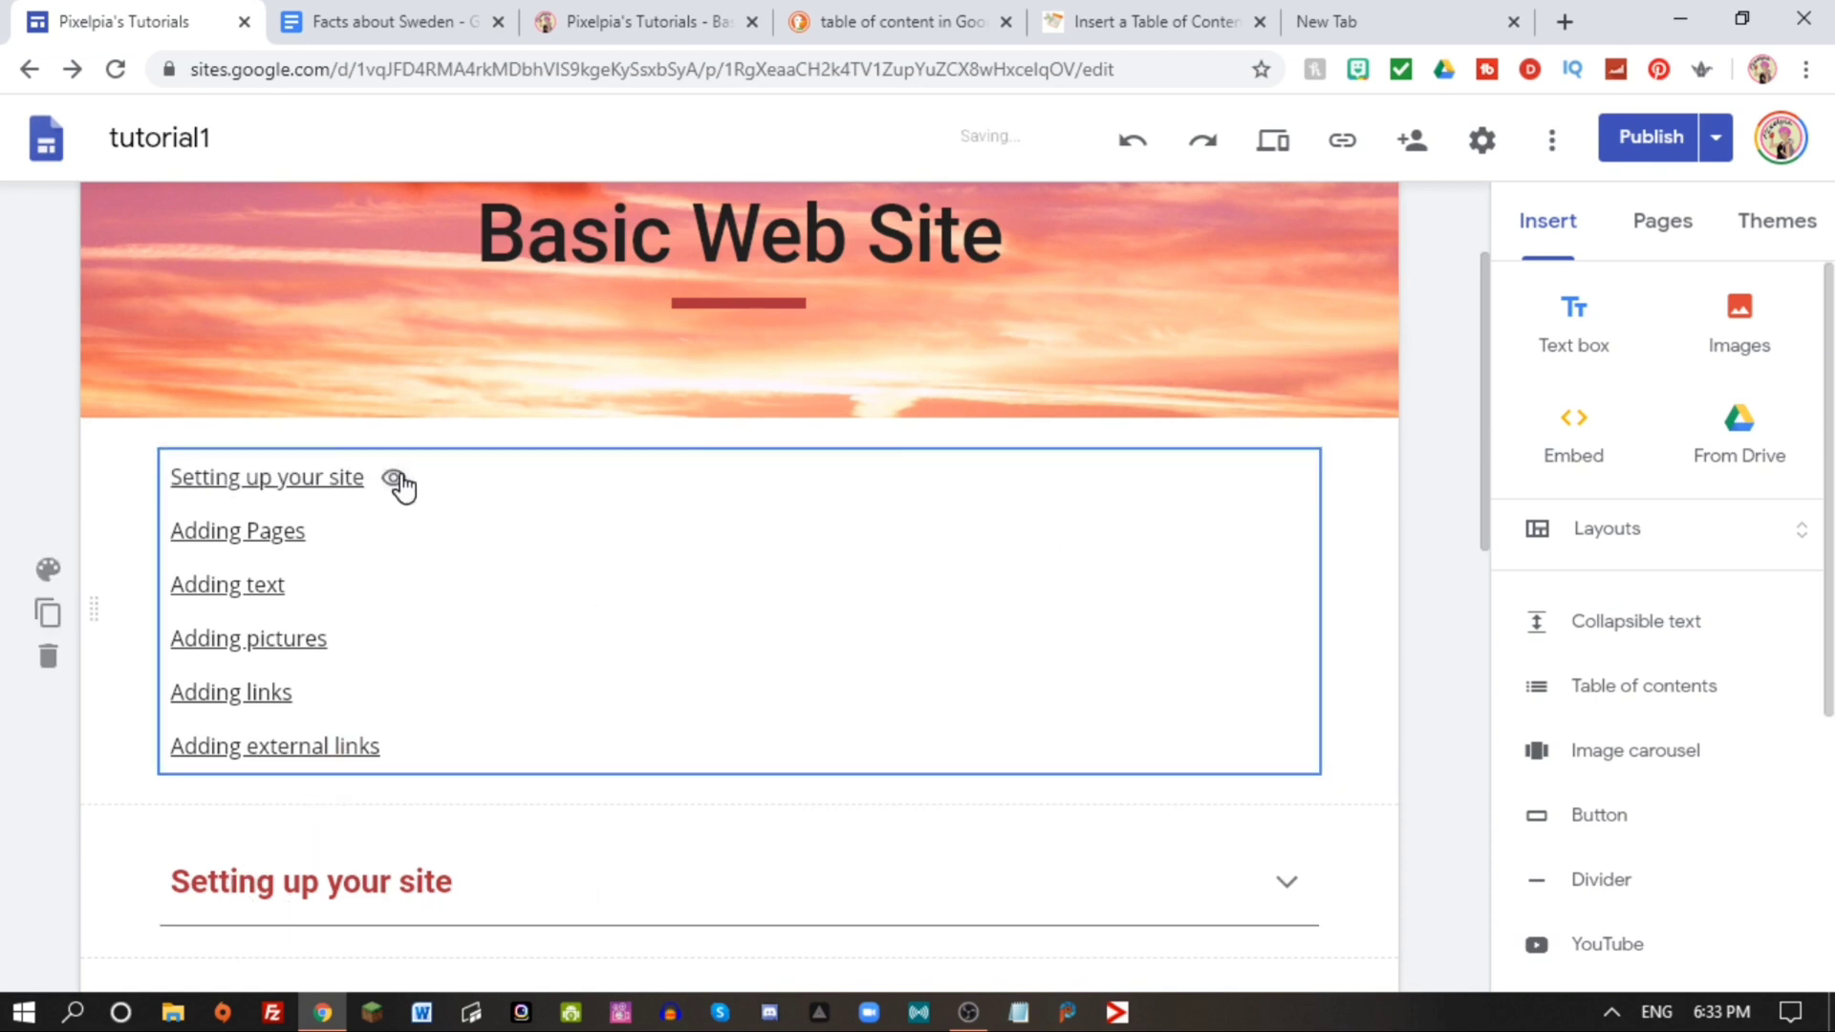
left_click(395, 479)
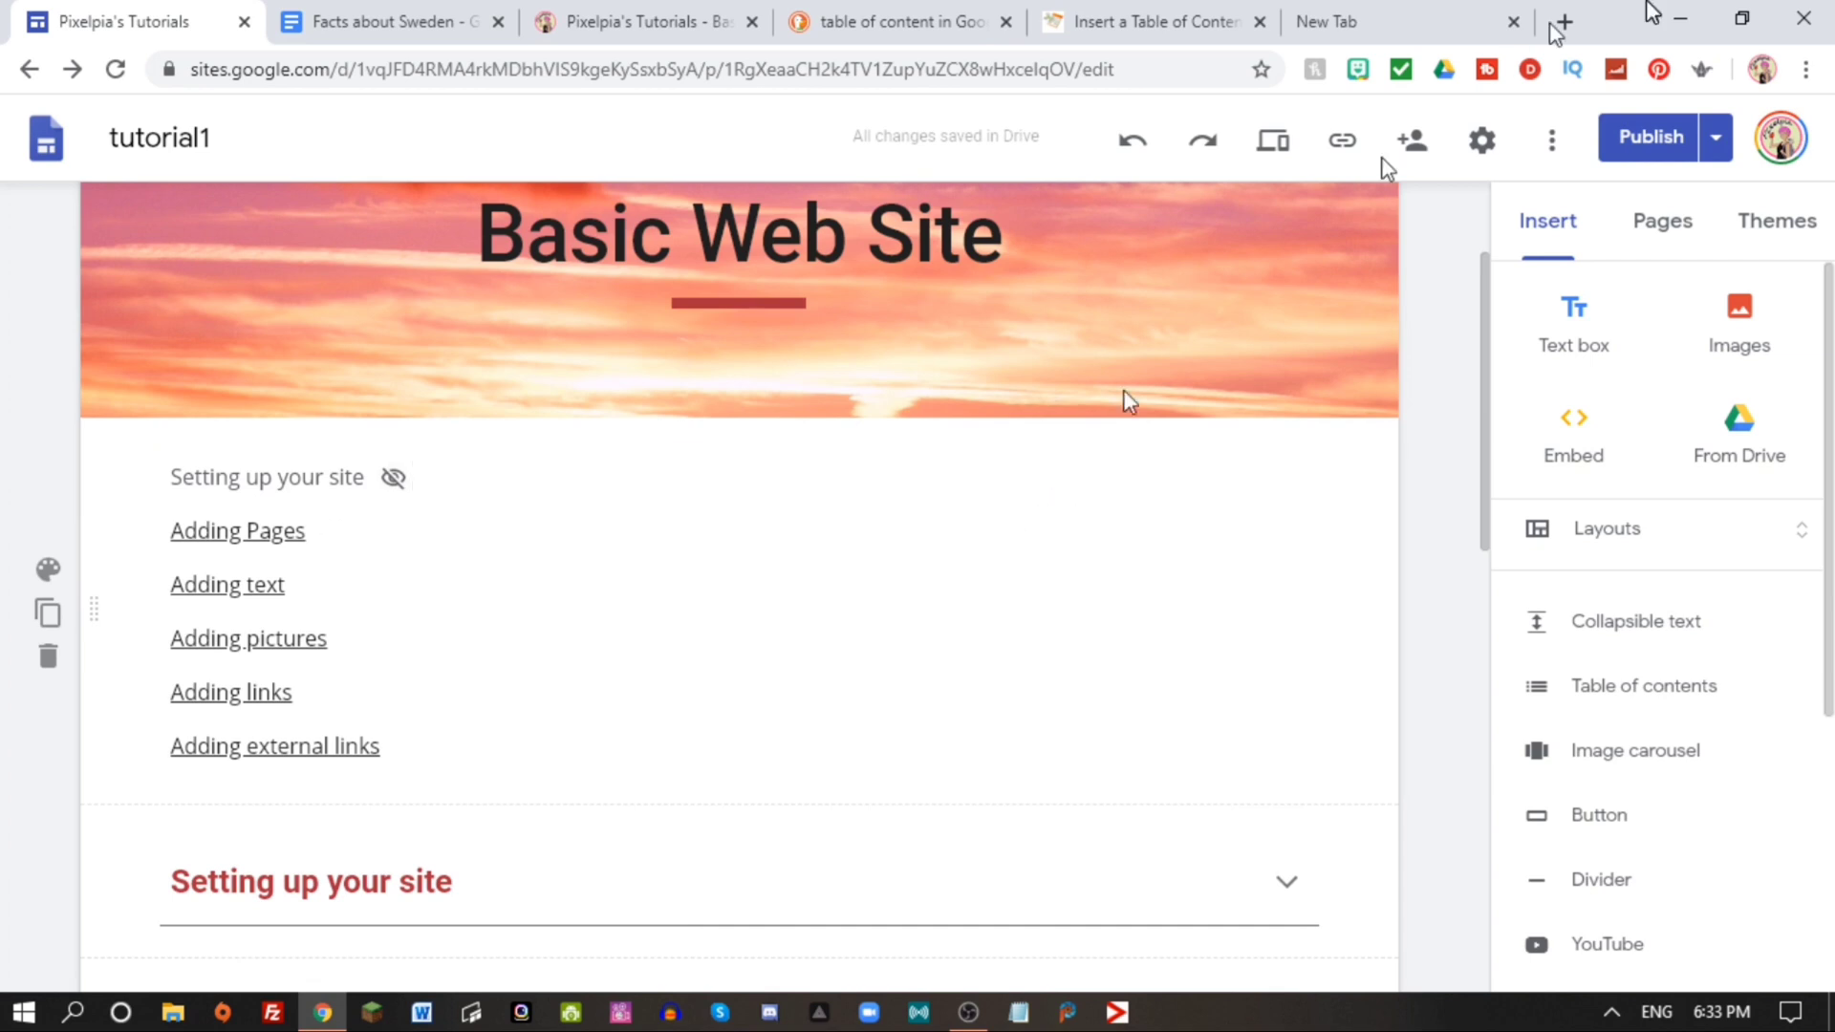
left_click(1281, 153)
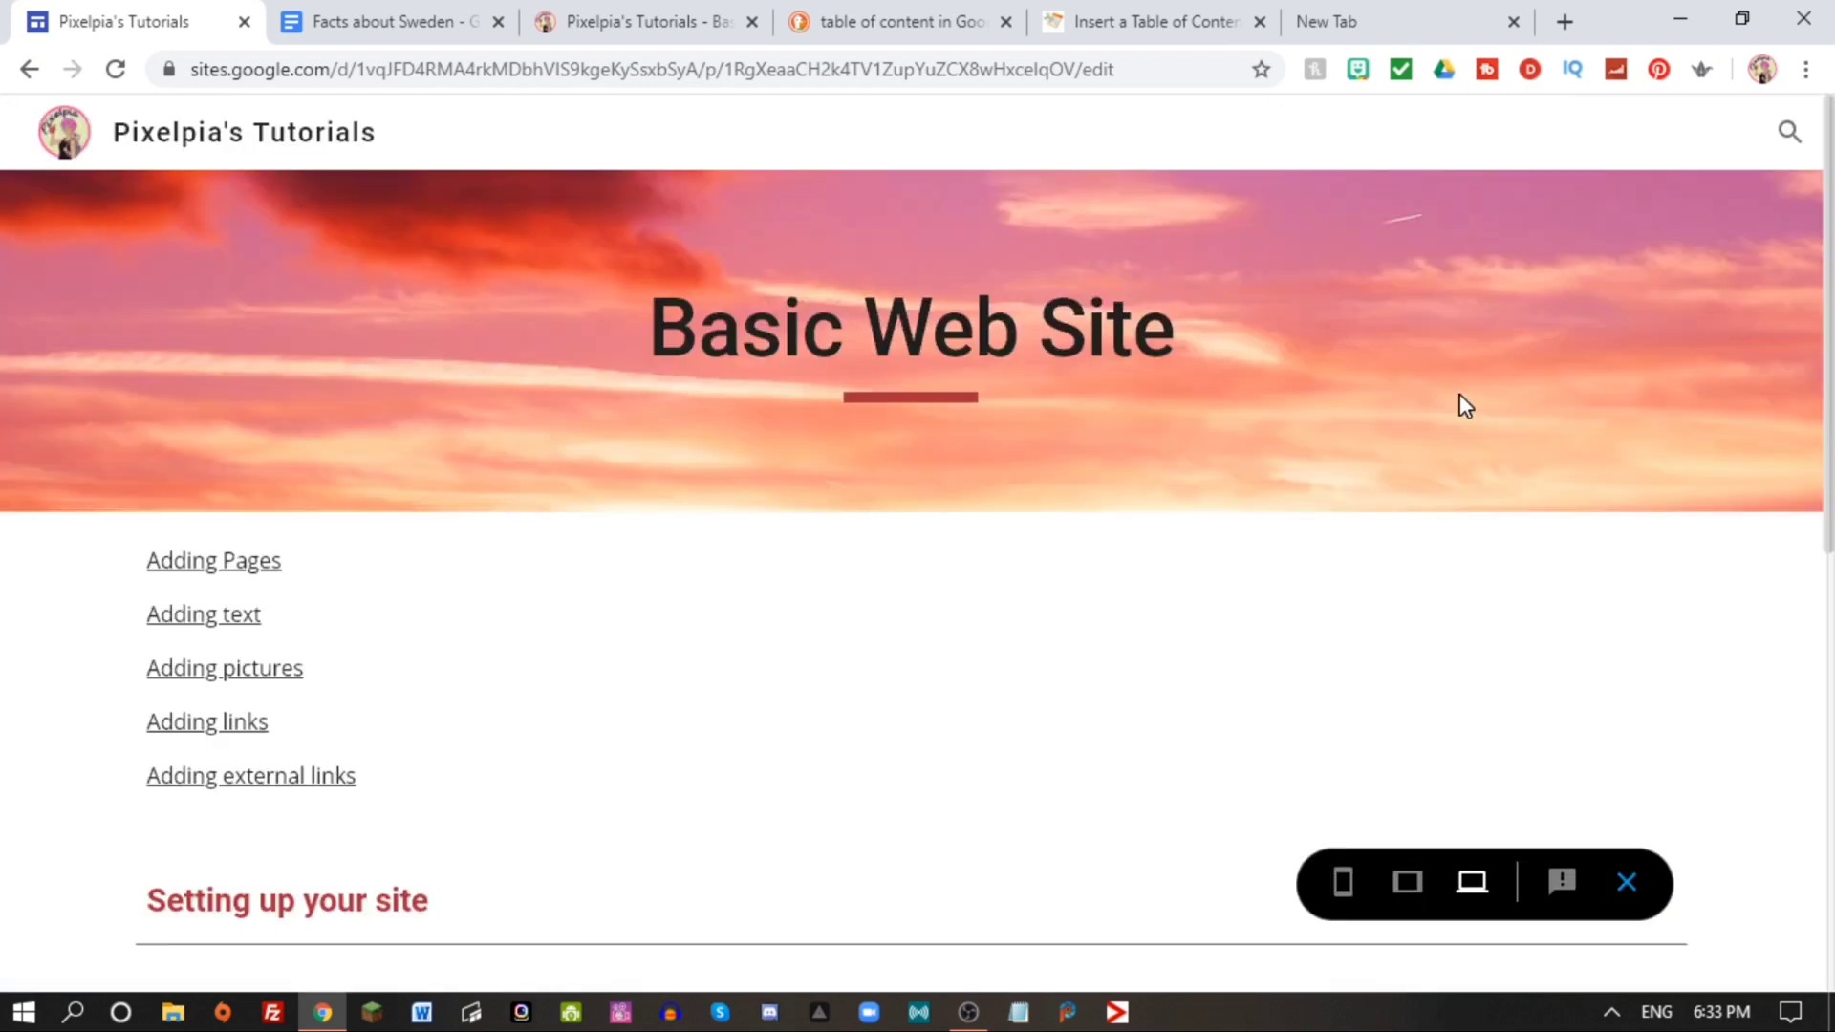
key("Escape")
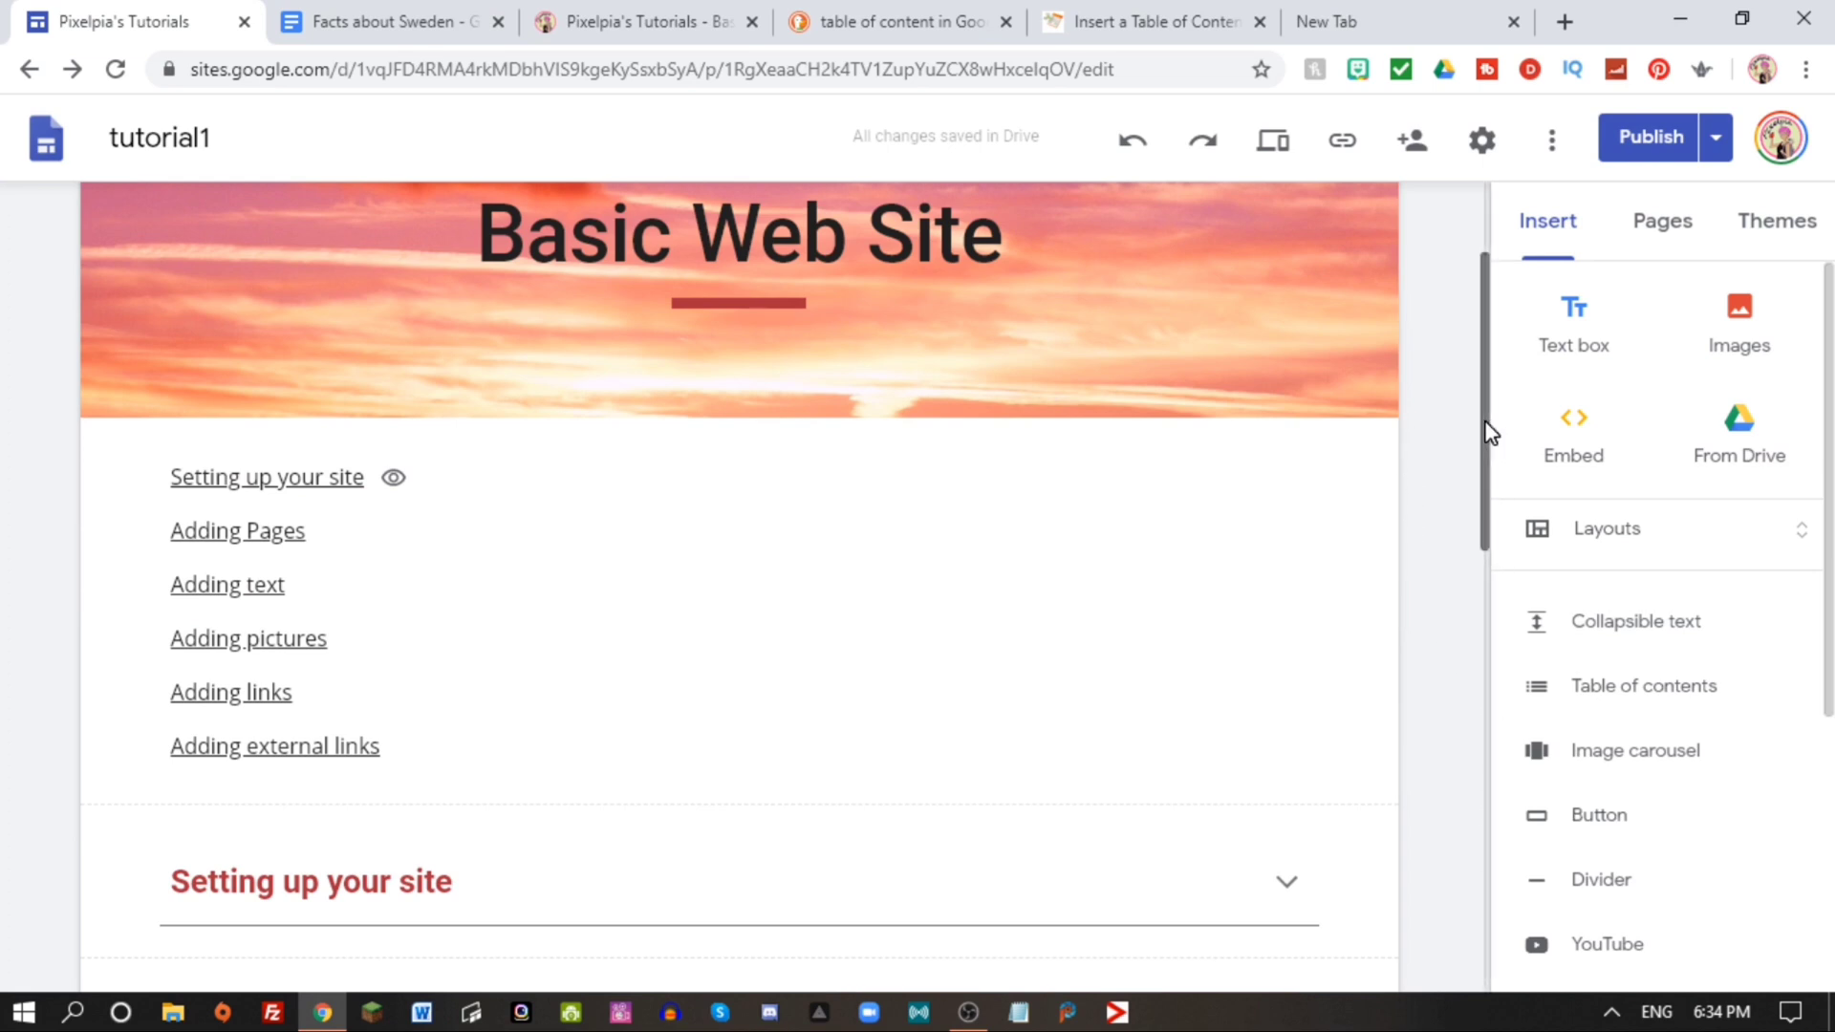
left_click_drag(1483, 421, 1492, 875)
left_click_drag(1496, 968, 1462, 25)
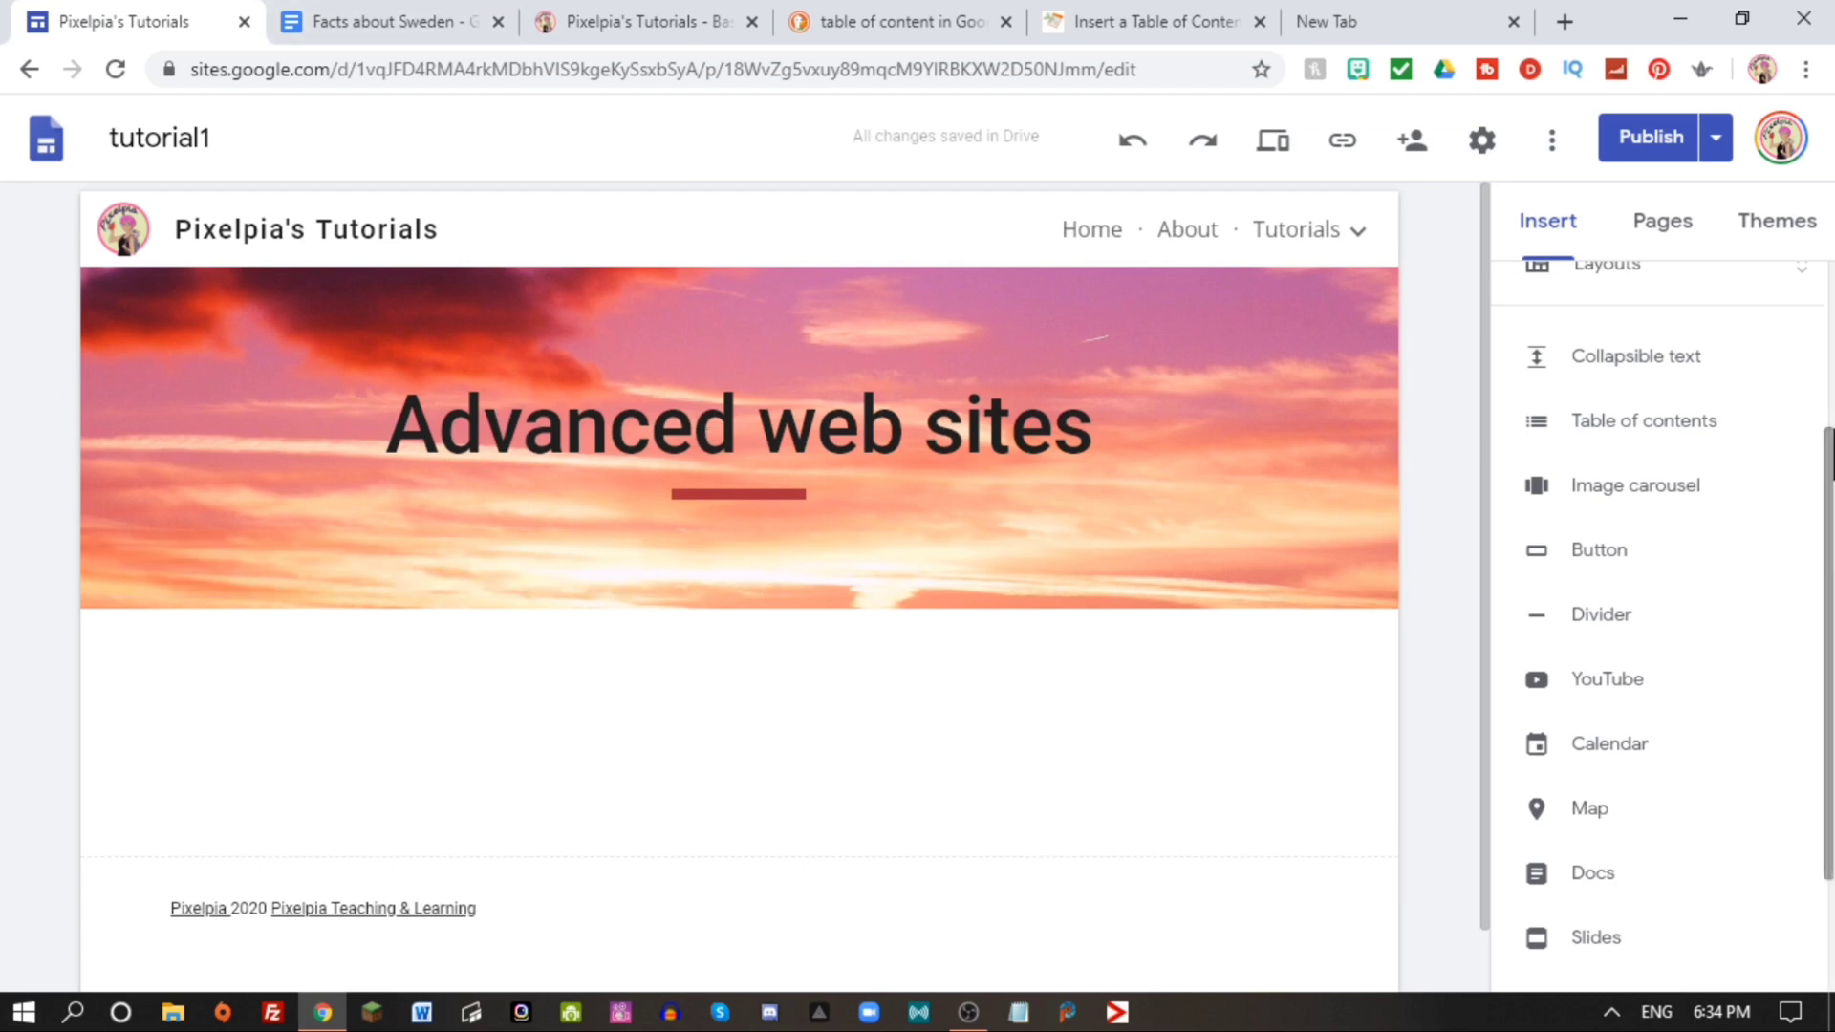
Start an image carousel on the "Advanced web sites" page and open the Philadelphia Zoo album as its image source.
left_click(1621, 488)
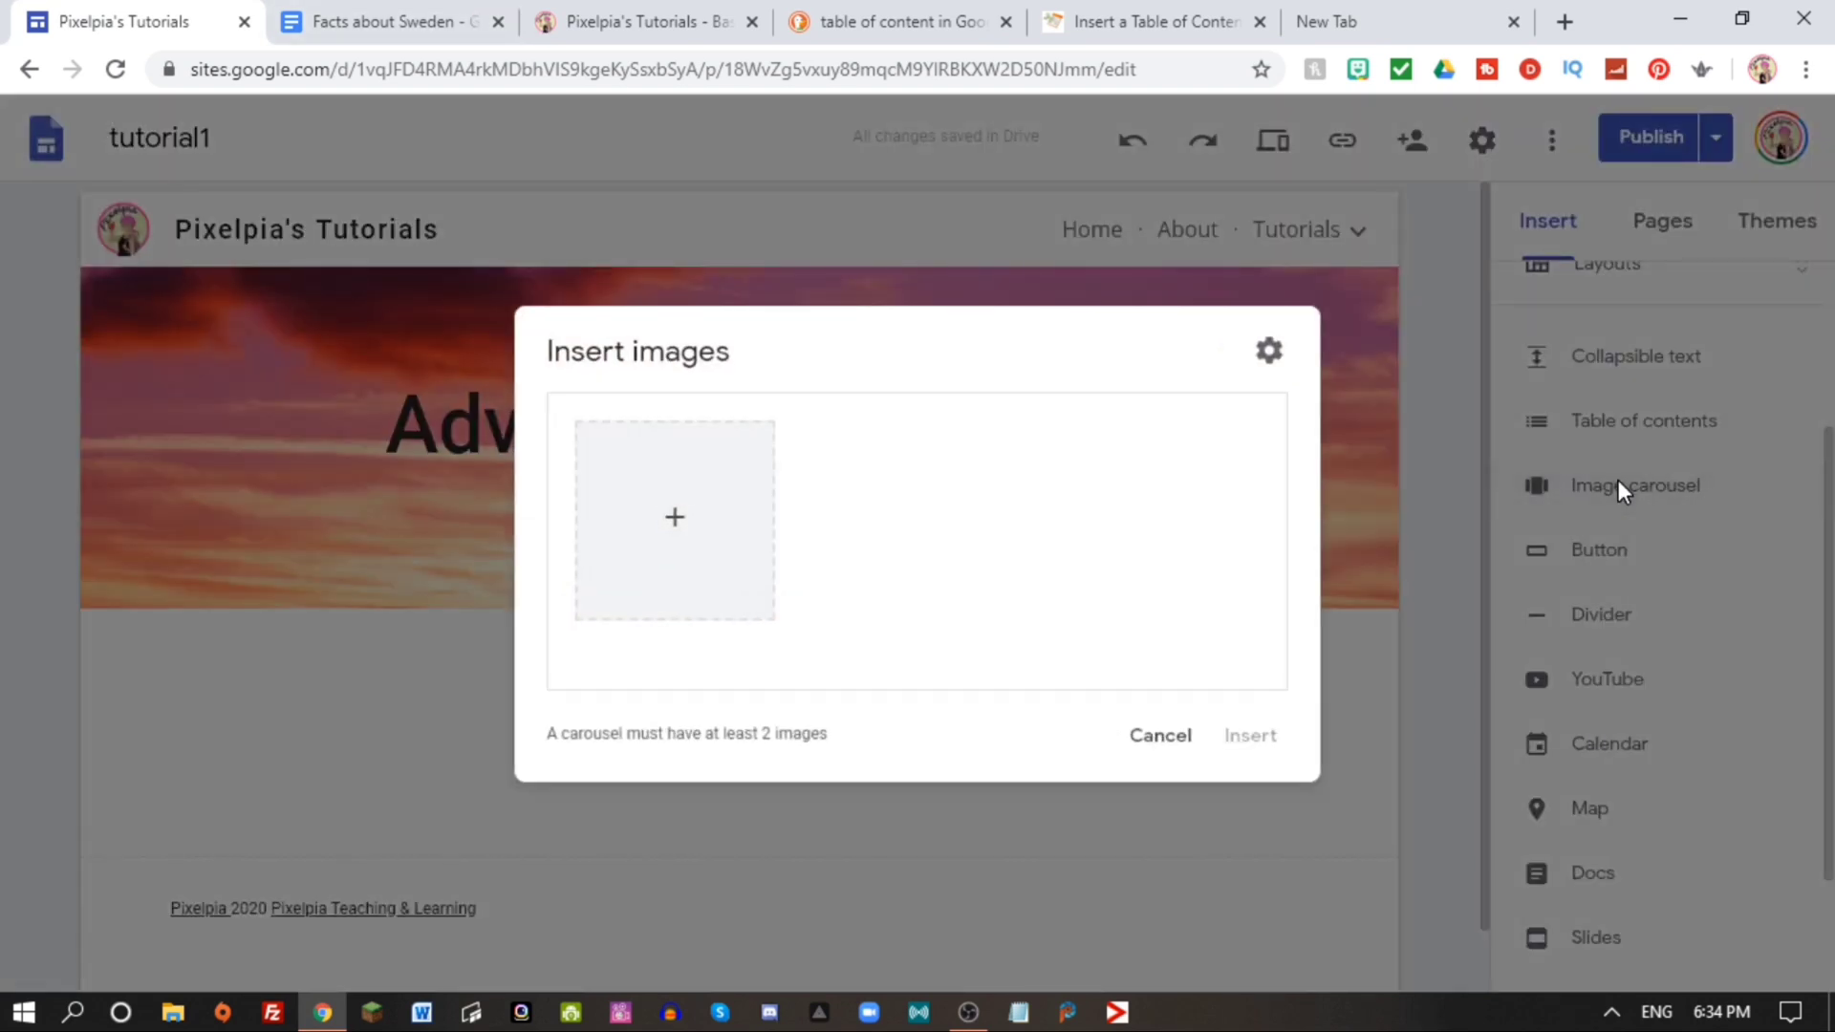
left_click(675, 518)
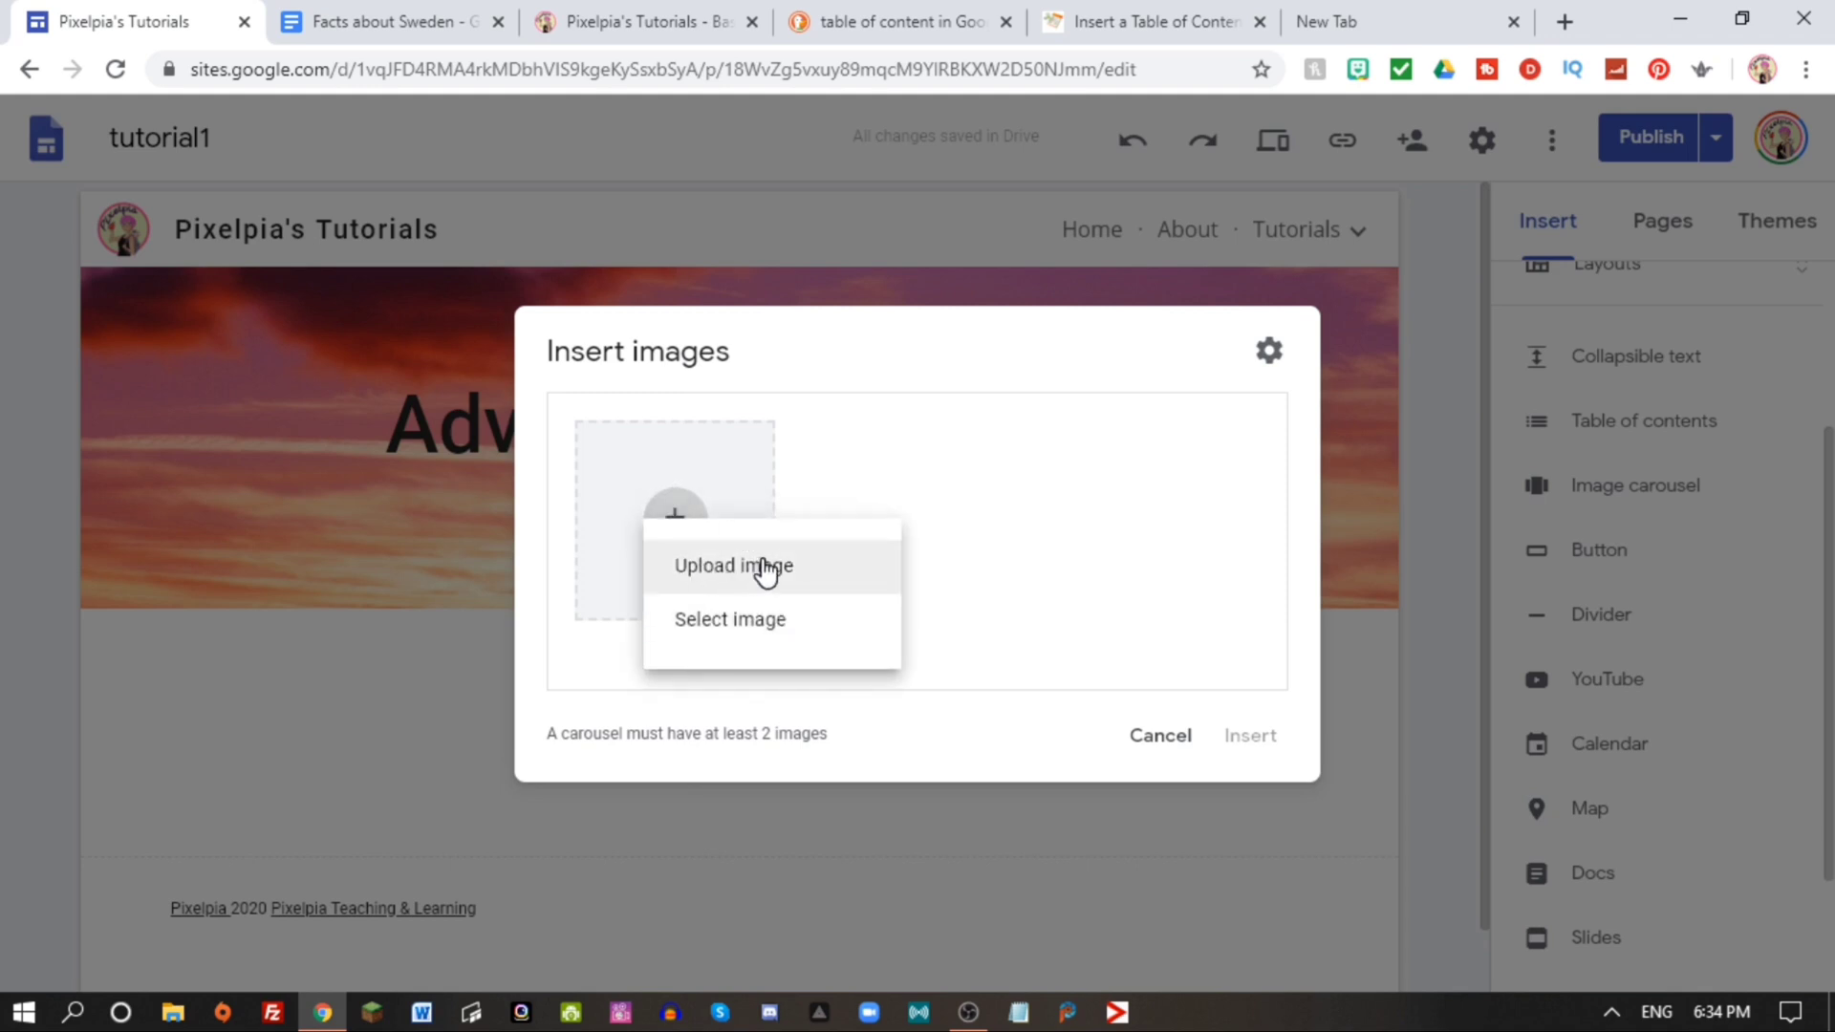
left_click(791, 621)
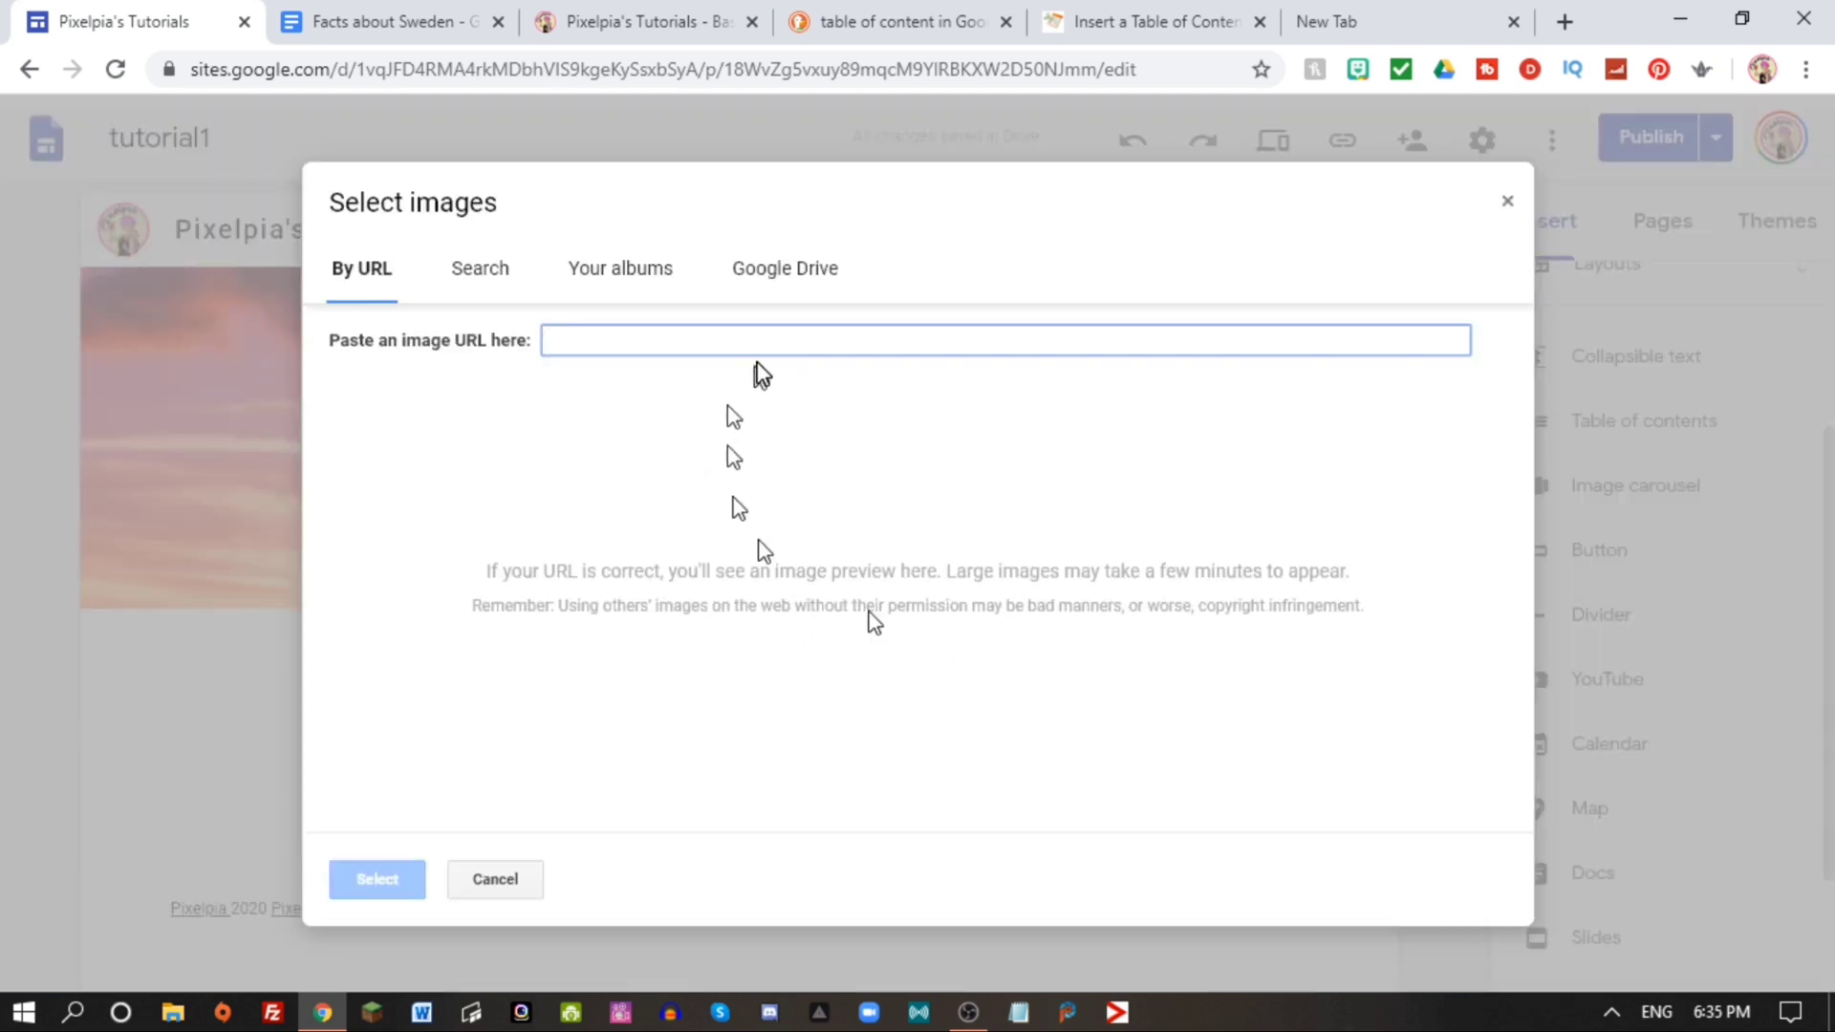
left_click(612, 274)
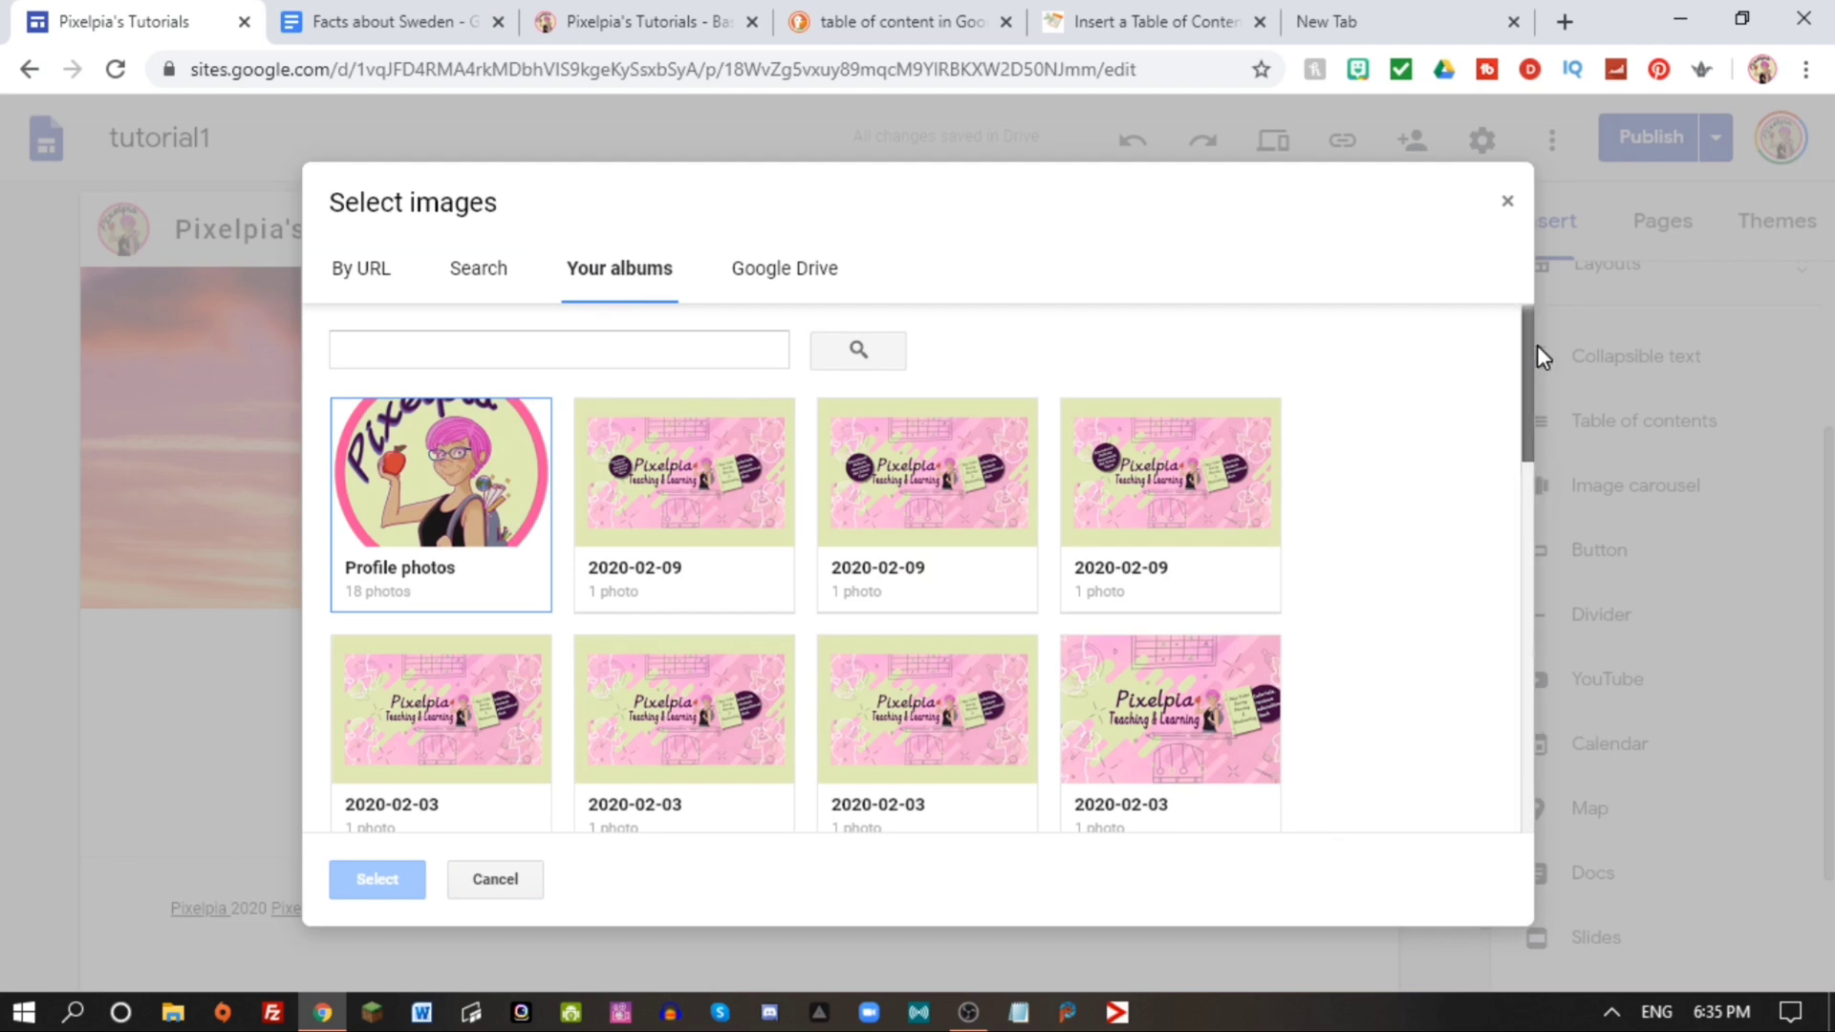
left_click_drag(1529, 352, 1538, 793)
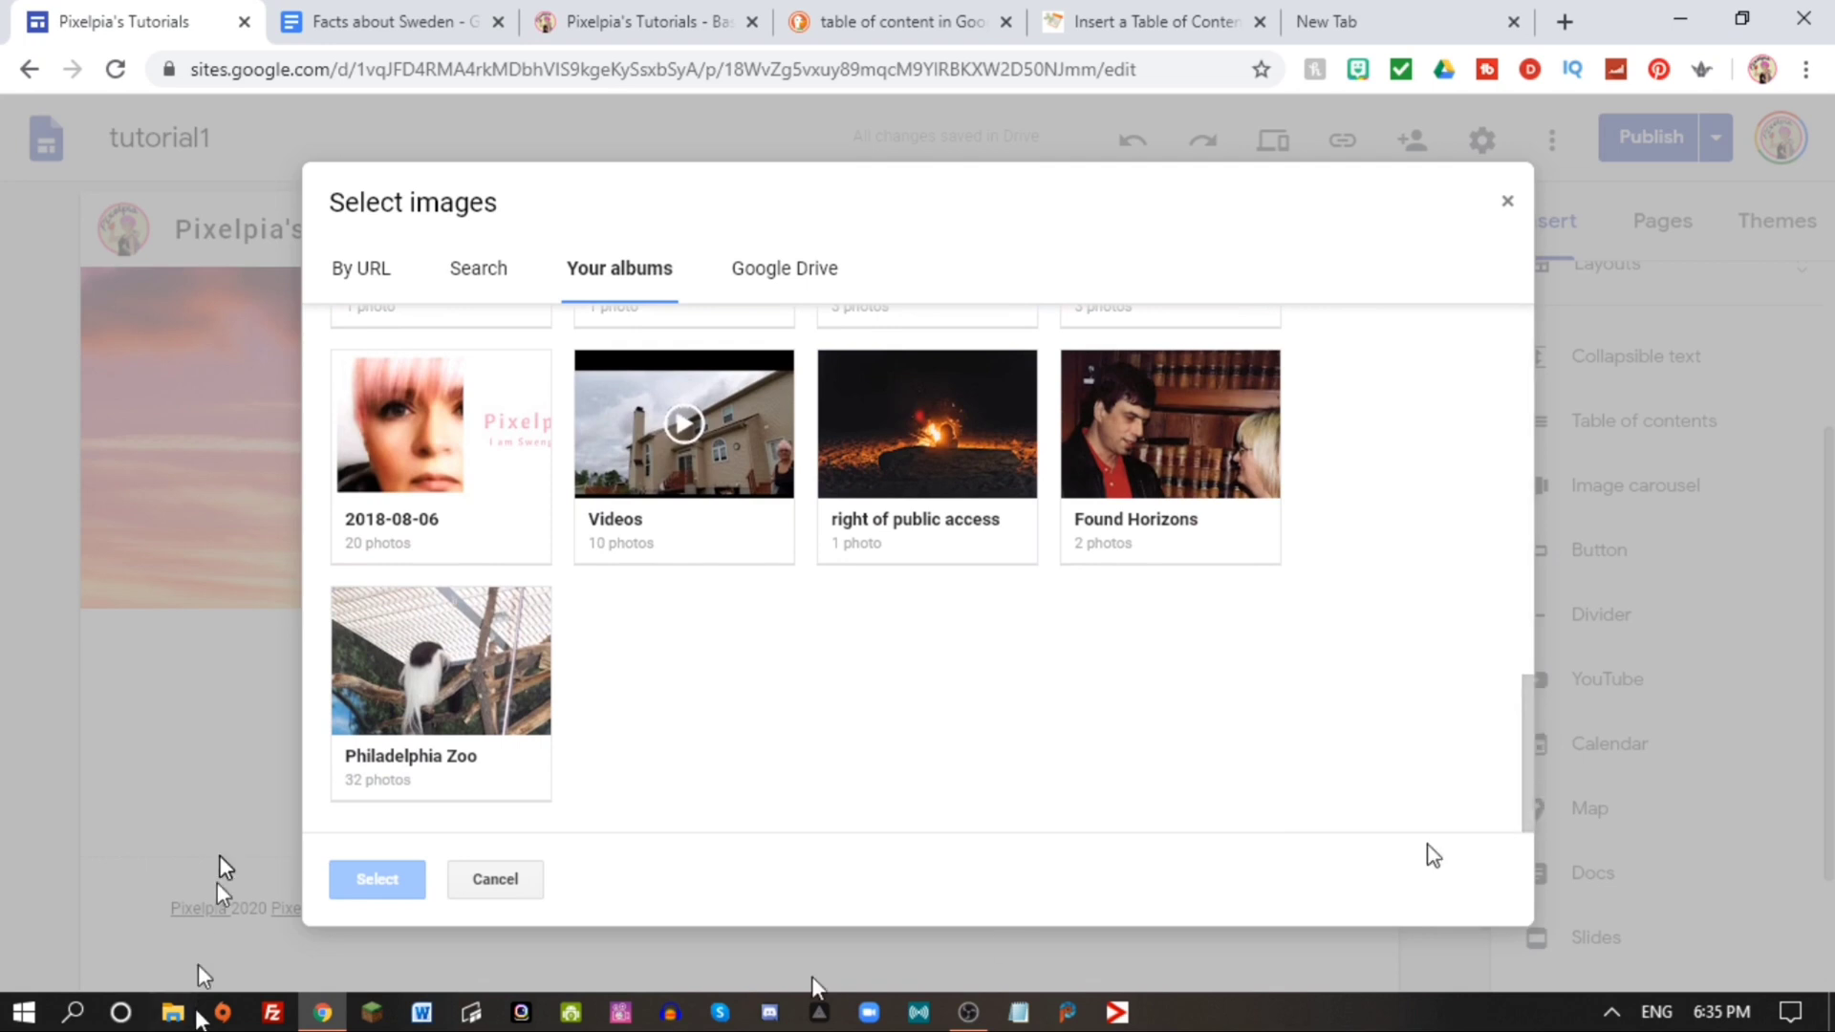
left_click(523, 651)
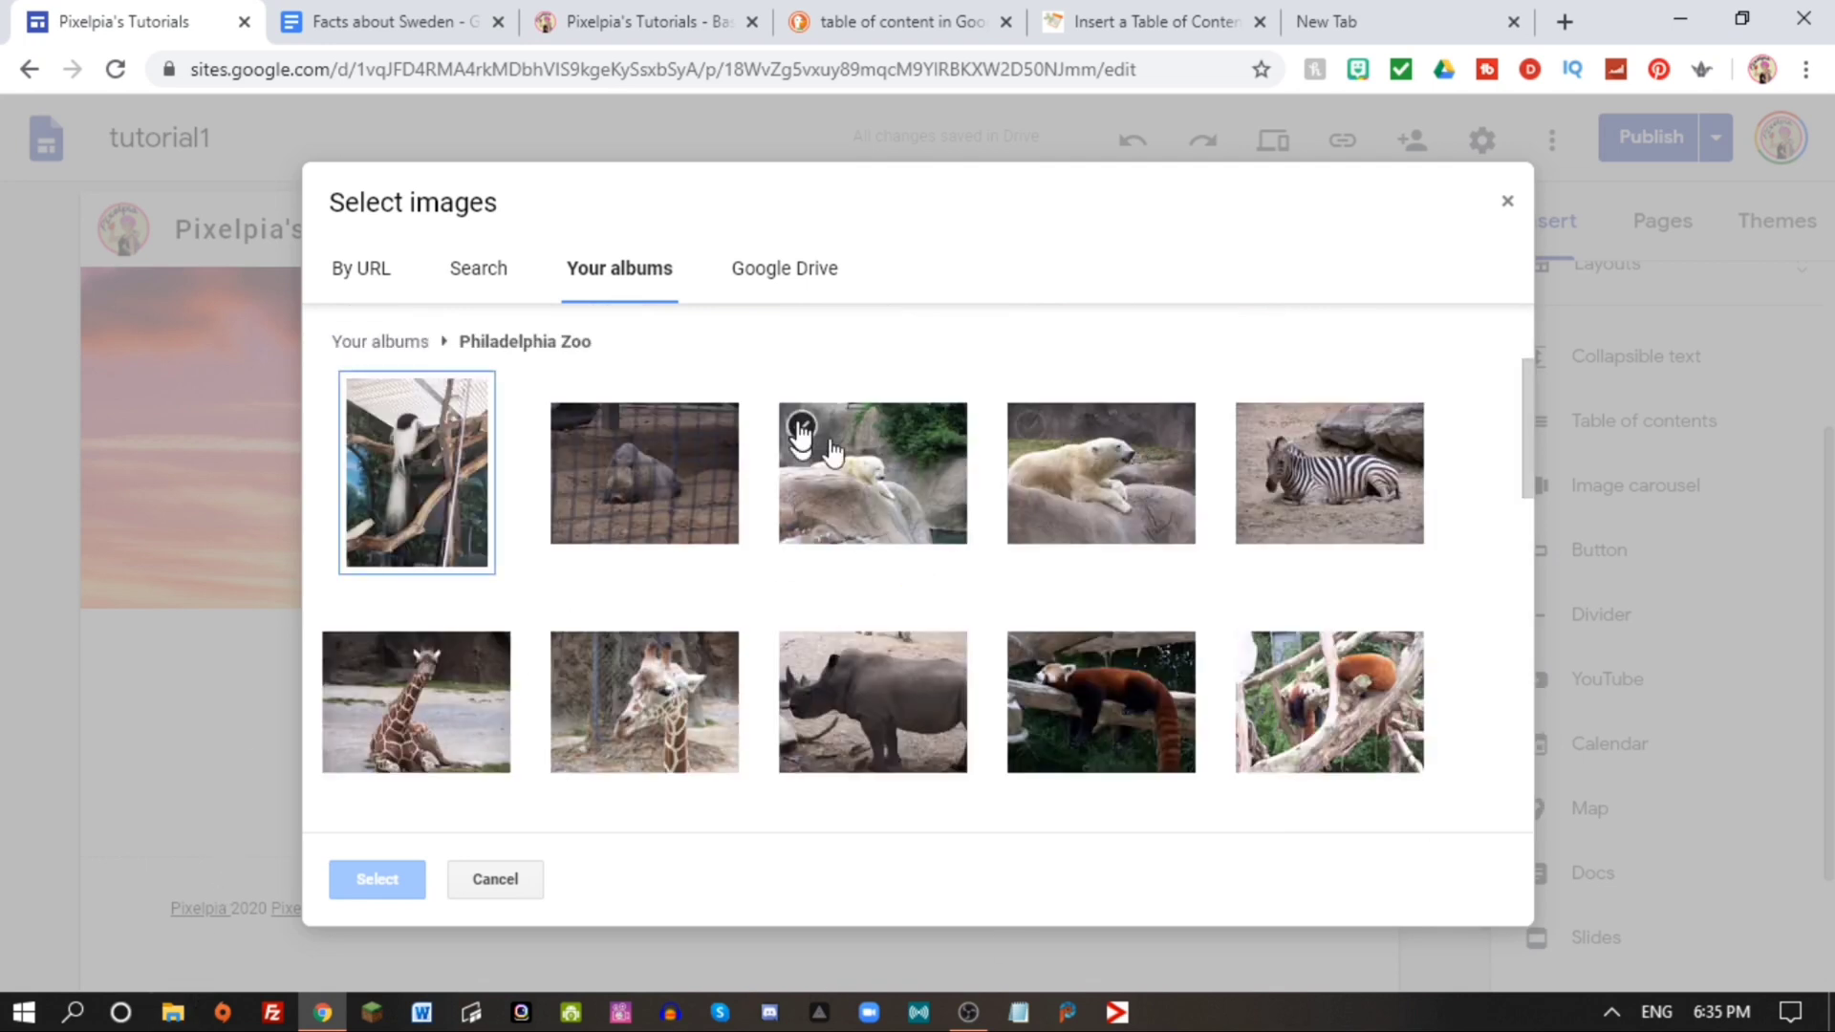
Select the black-and-white monkey, reclining polar bear, zebra, giraffe close-up, red panda and colourful parrot photos and insert them as the carousel.
left_click(439, 497)
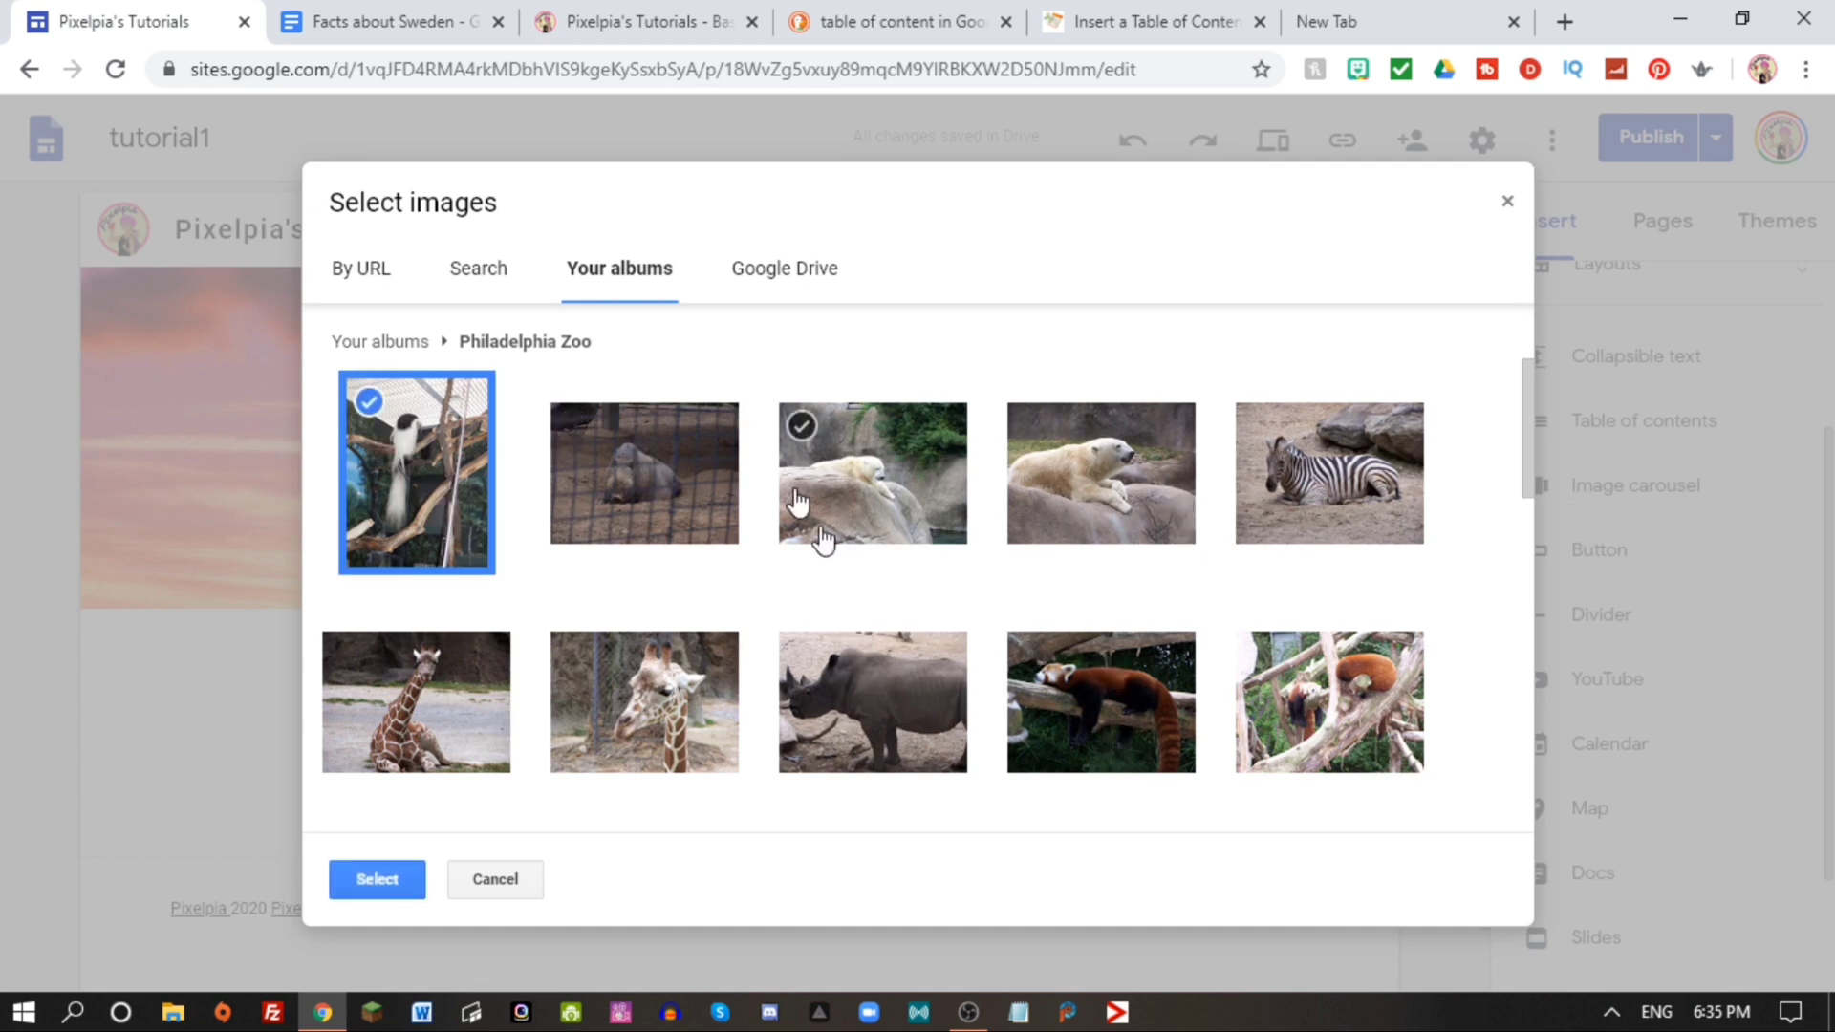
left_click(889, 494)
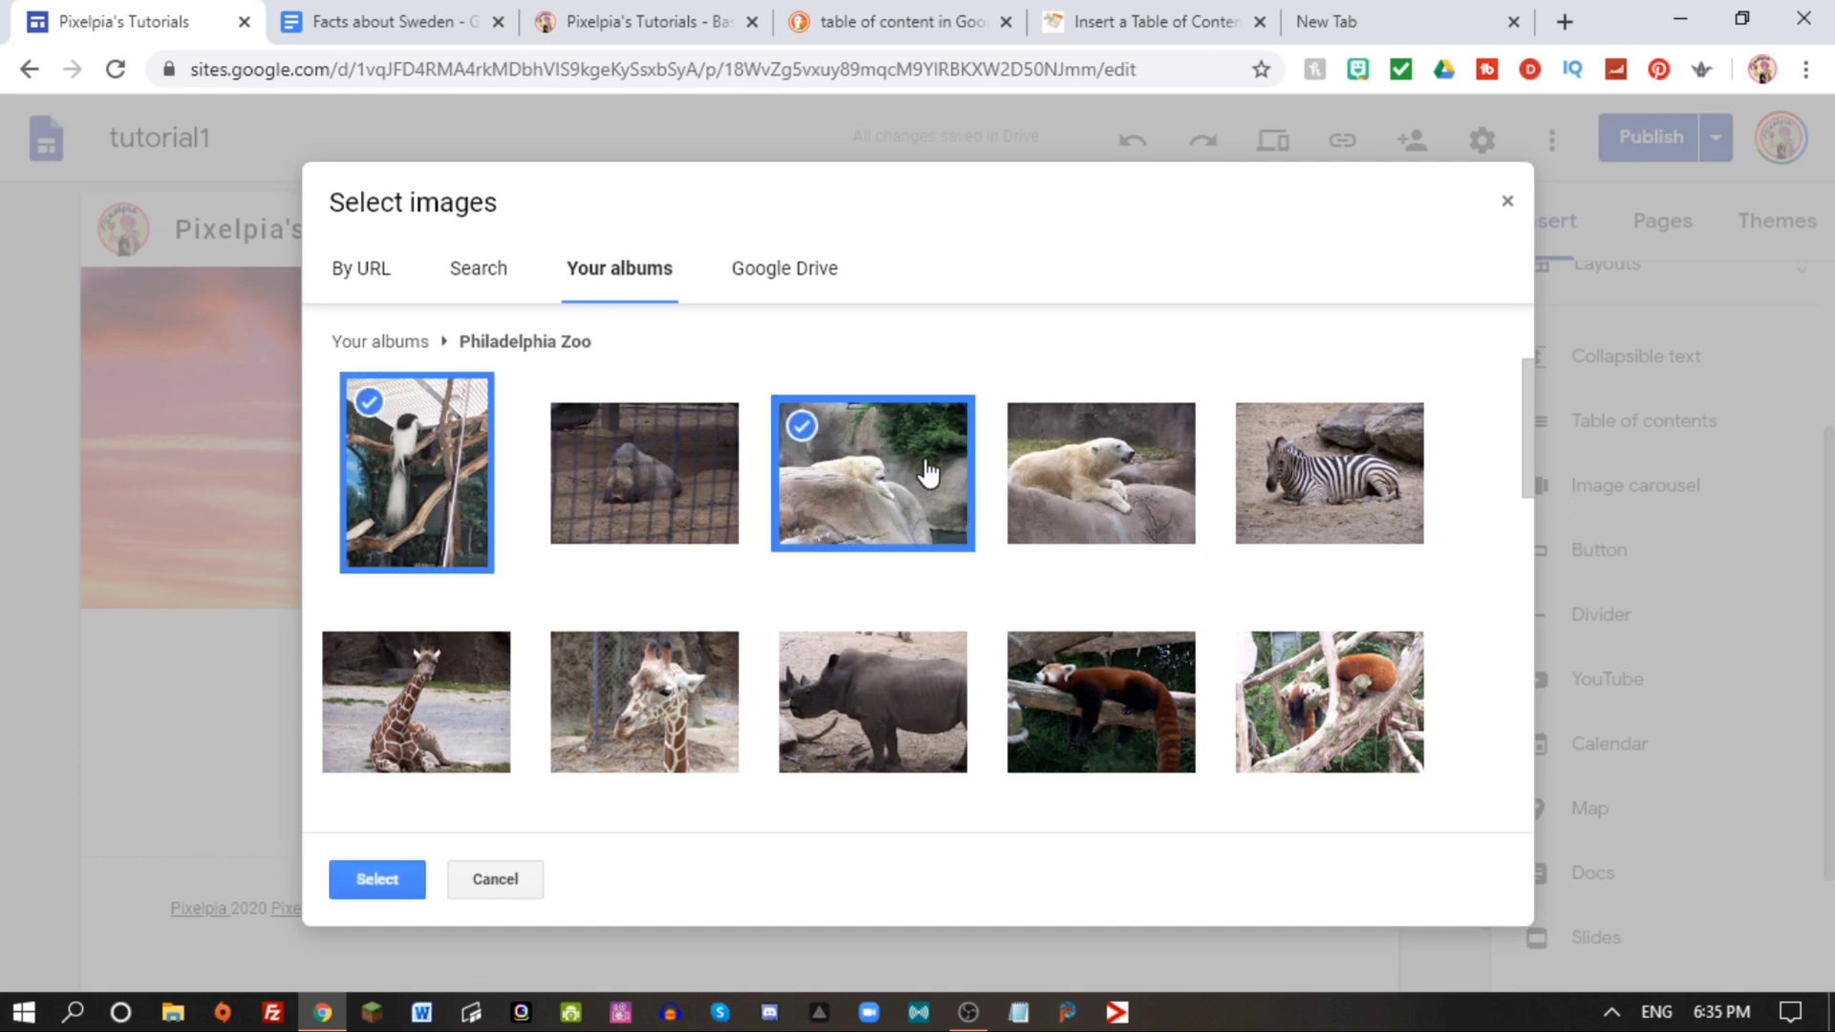
left_click(932, 478)
left_click(1095, 468)
left_click(1316, 457)
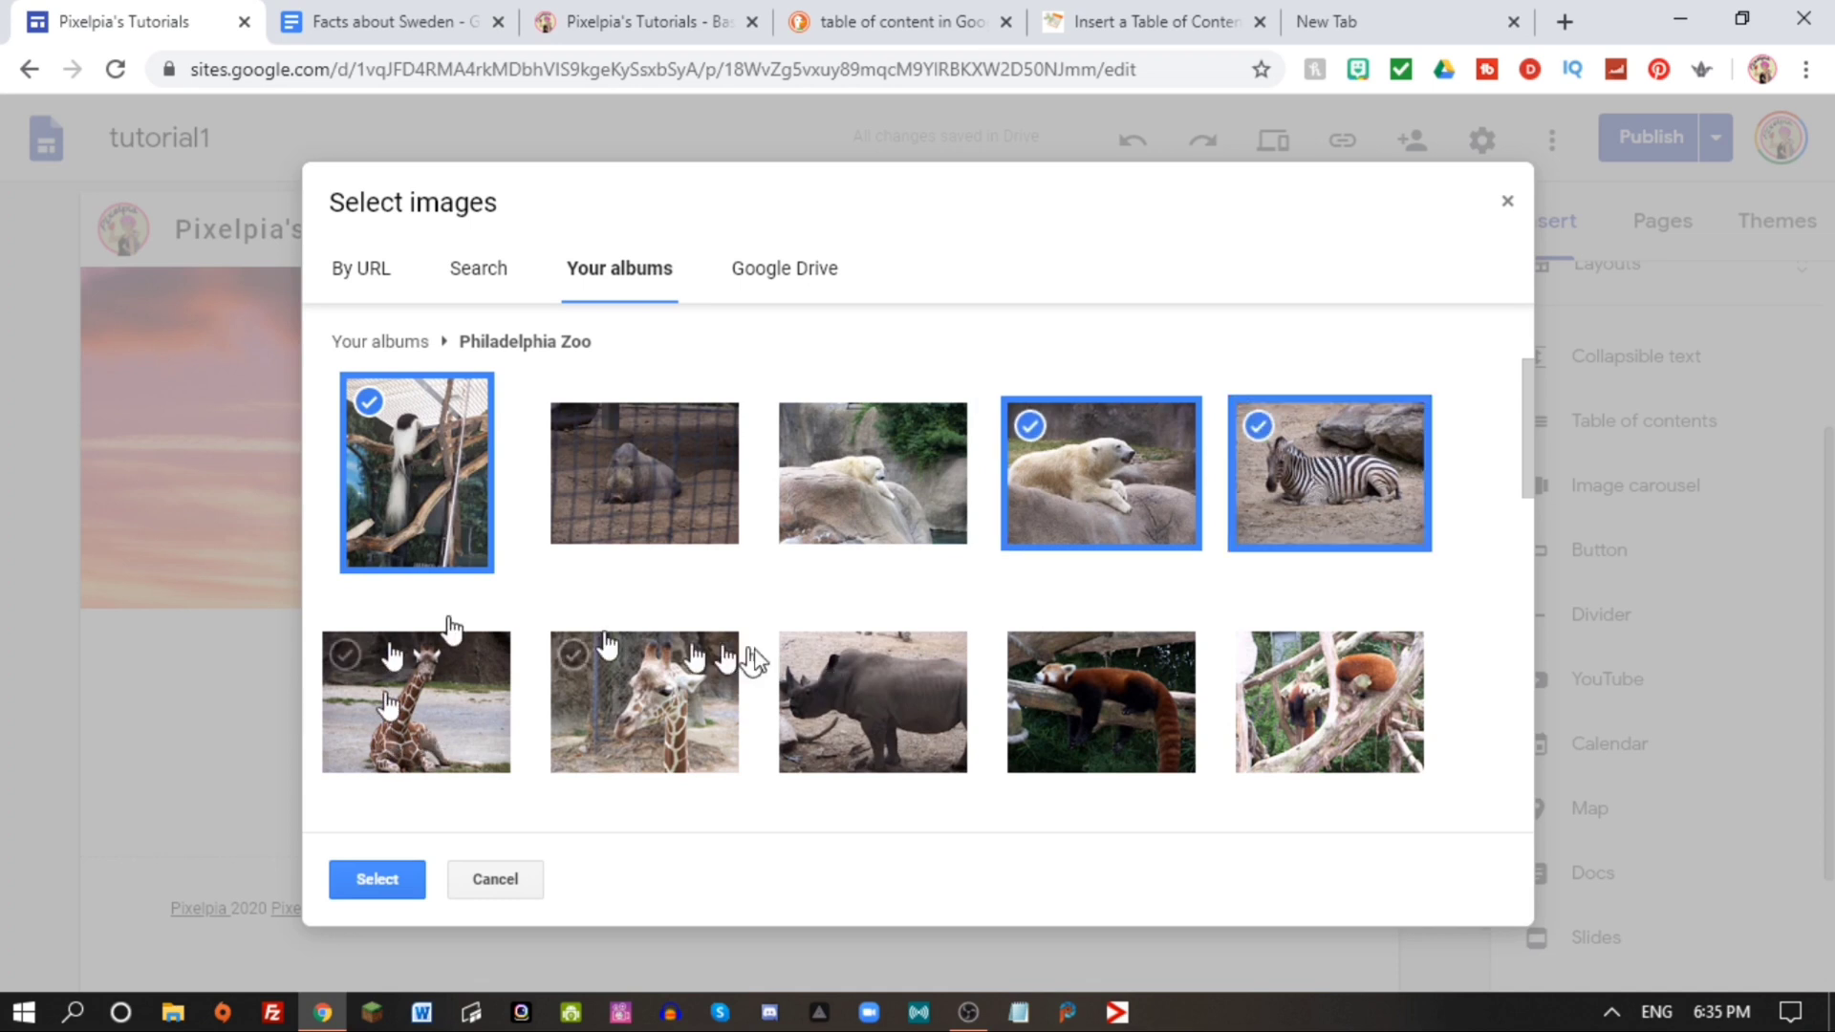
left_click(714, 731)
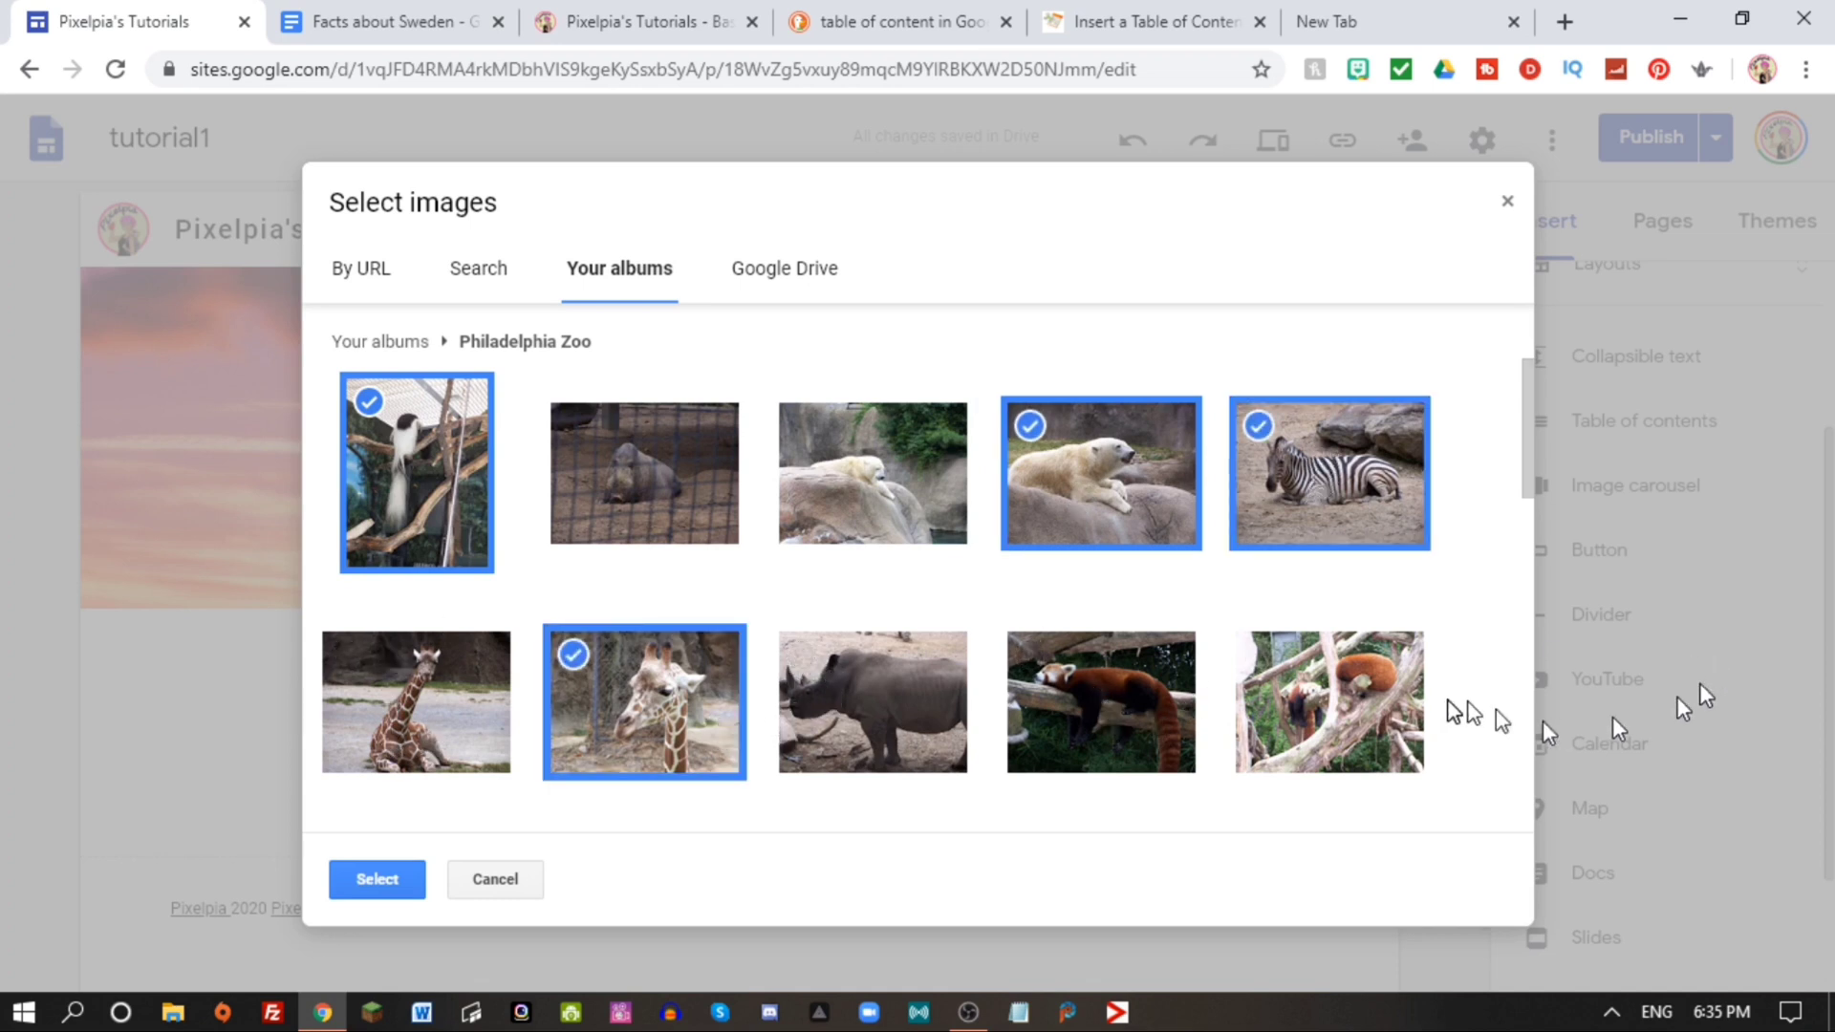
left_click(1373, 714)
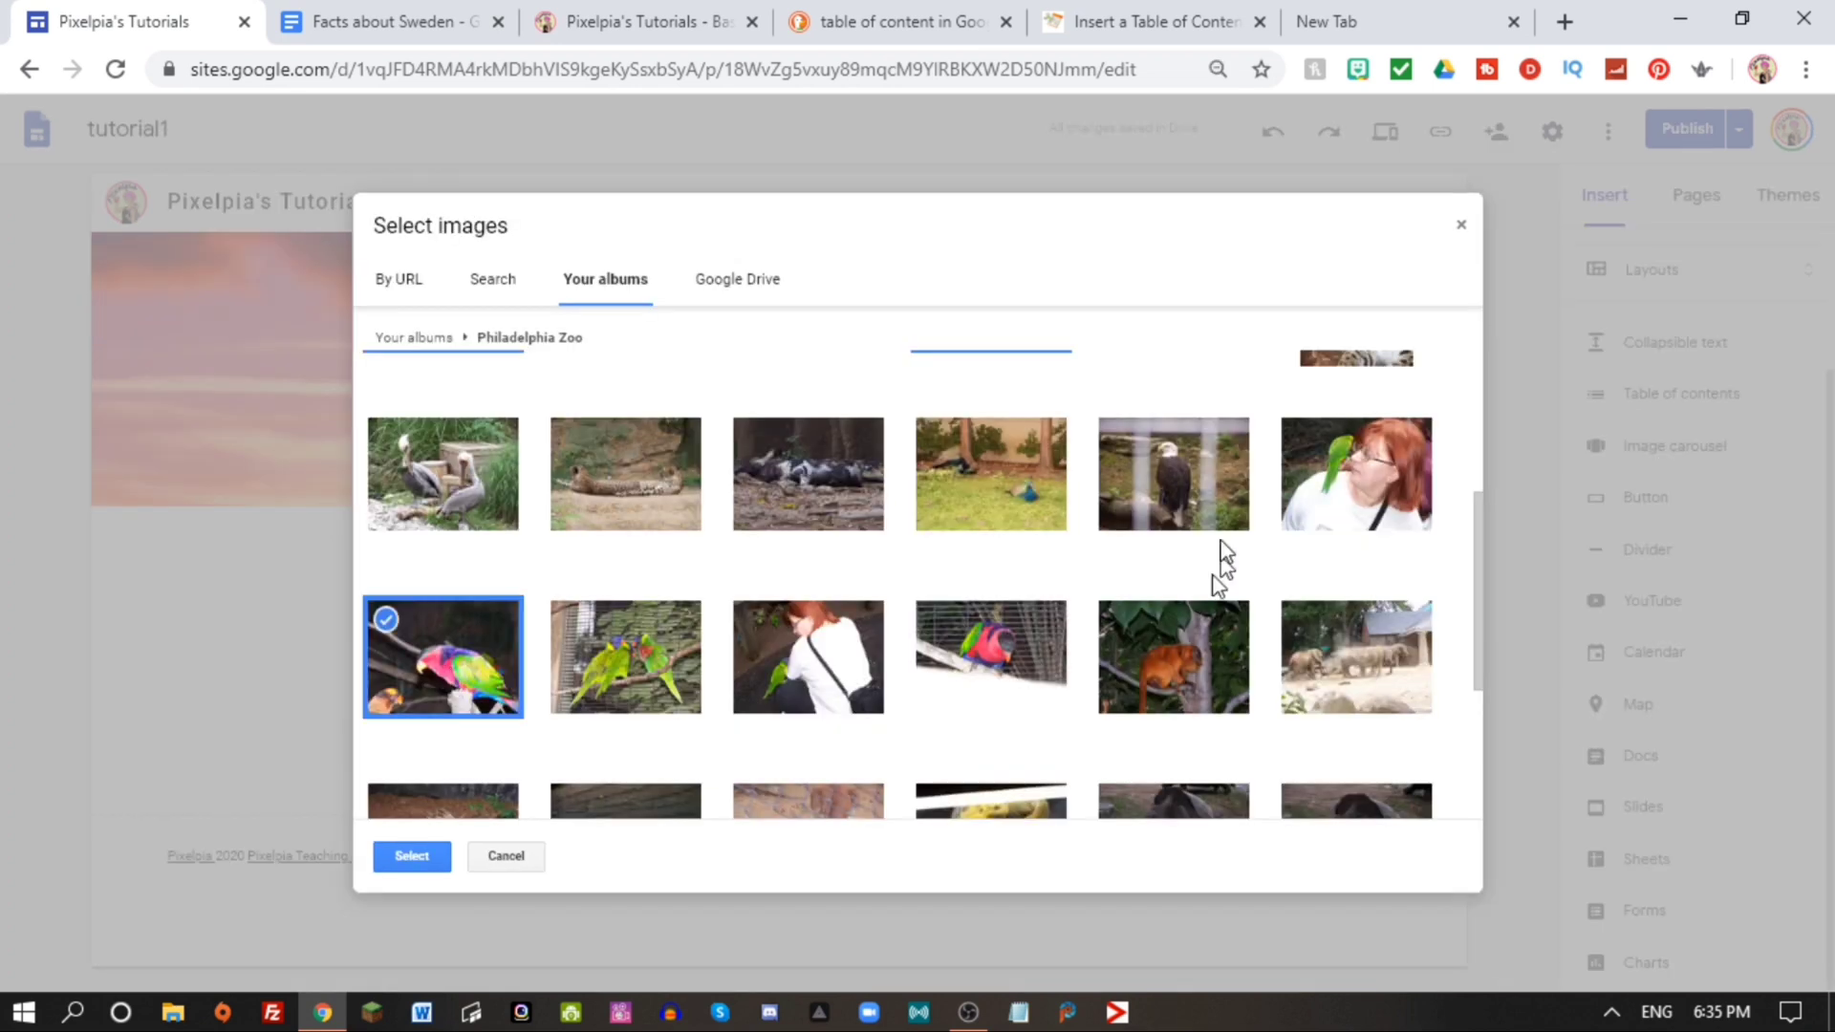
left_click(416, 859)
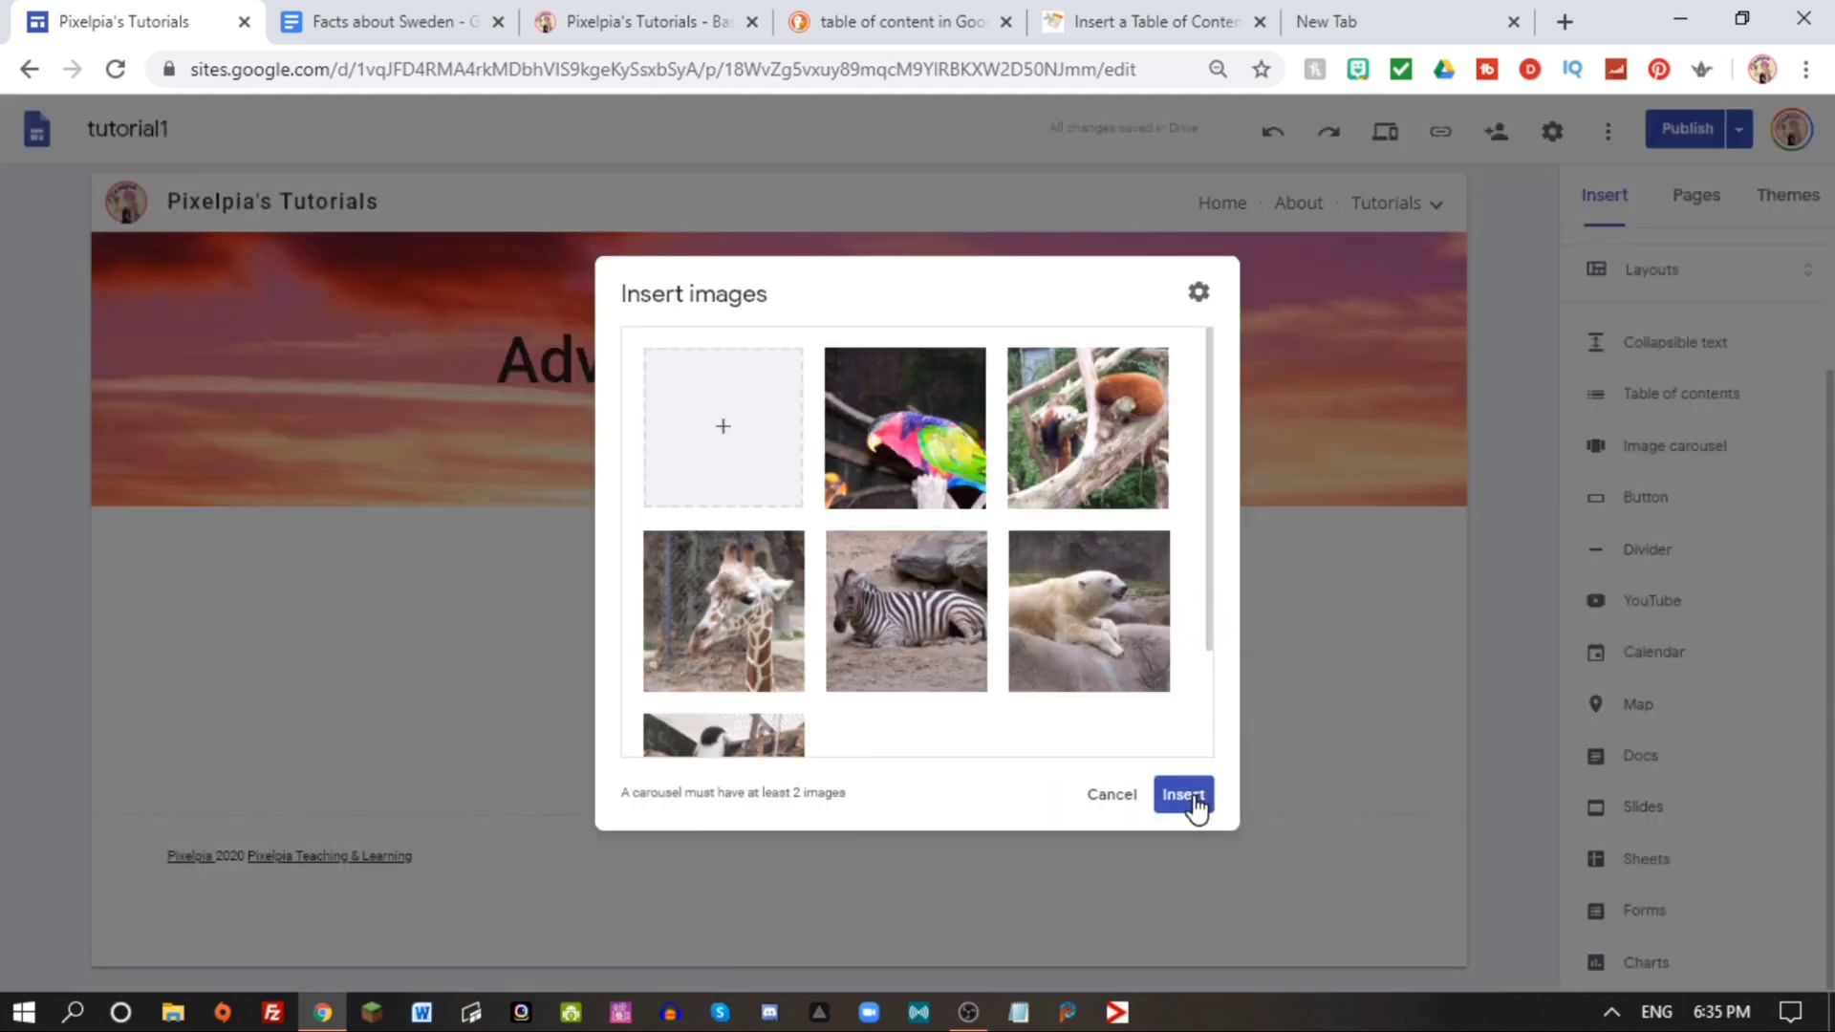
left_click(1195, 805)
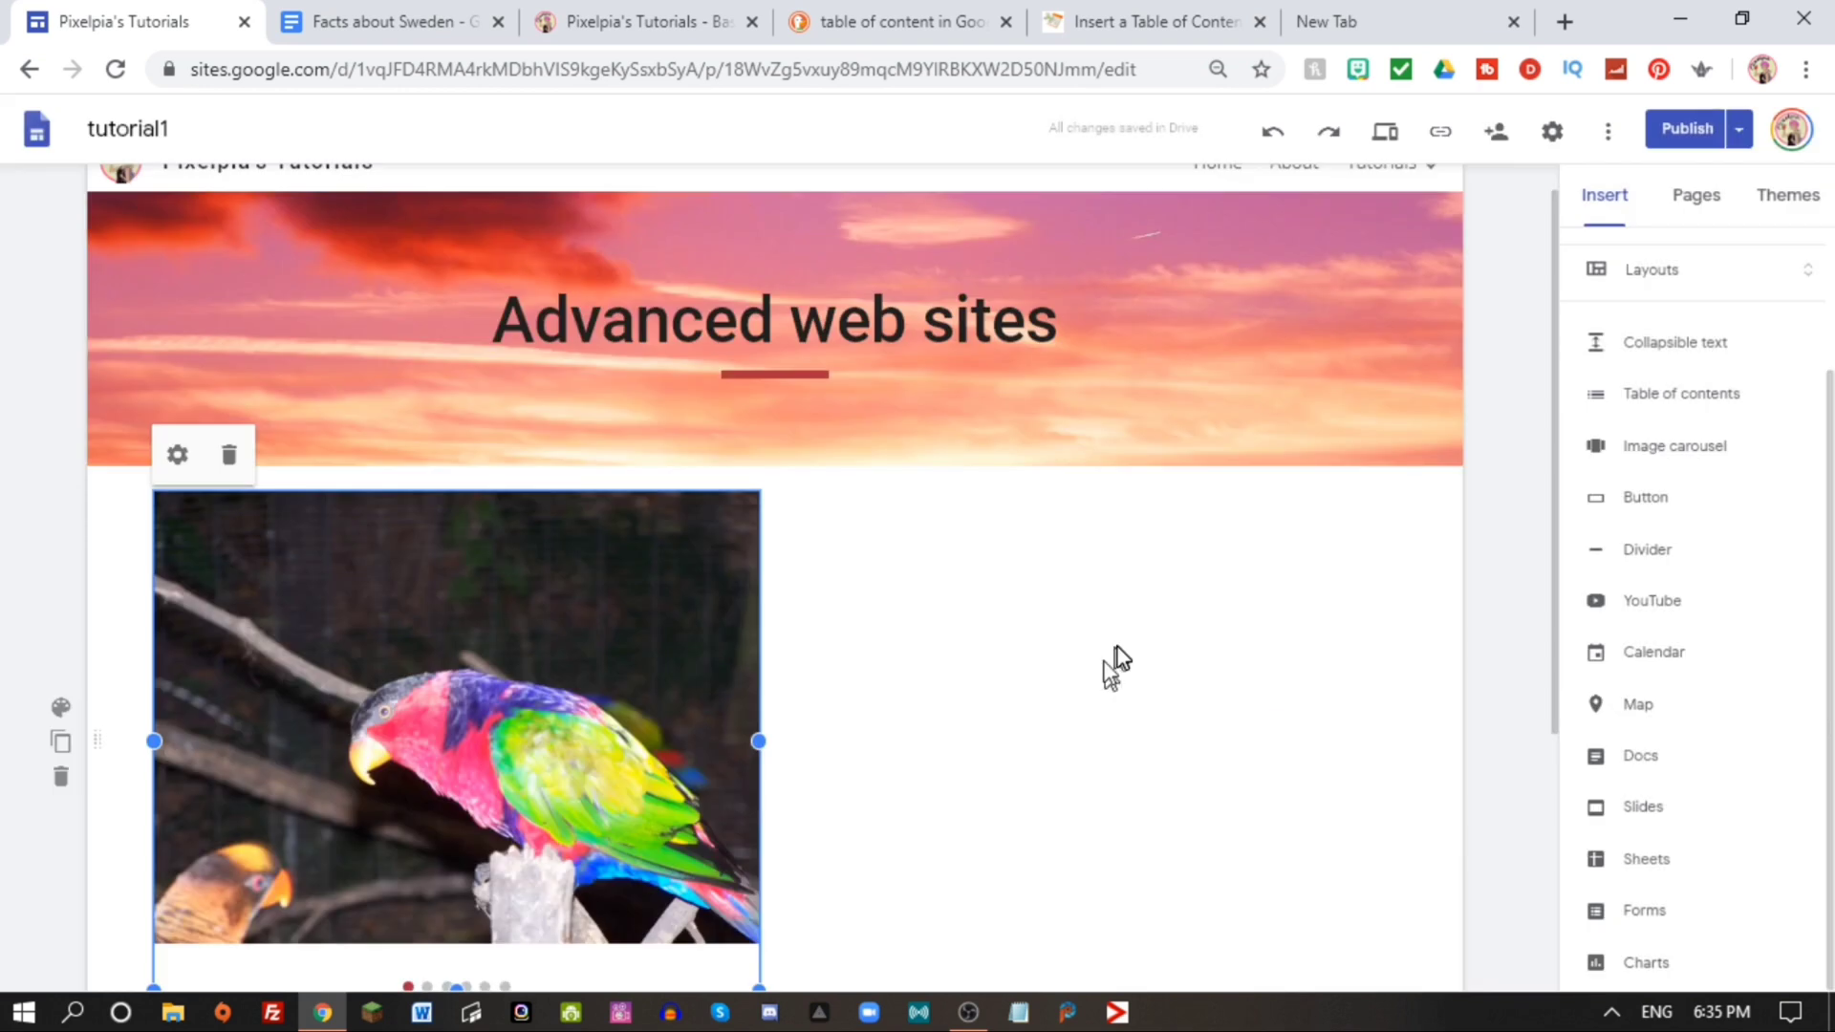
Preview the page, go through all the carousel images to the last one, and return to the editor.
scroll(1039, 478, "down", 1)
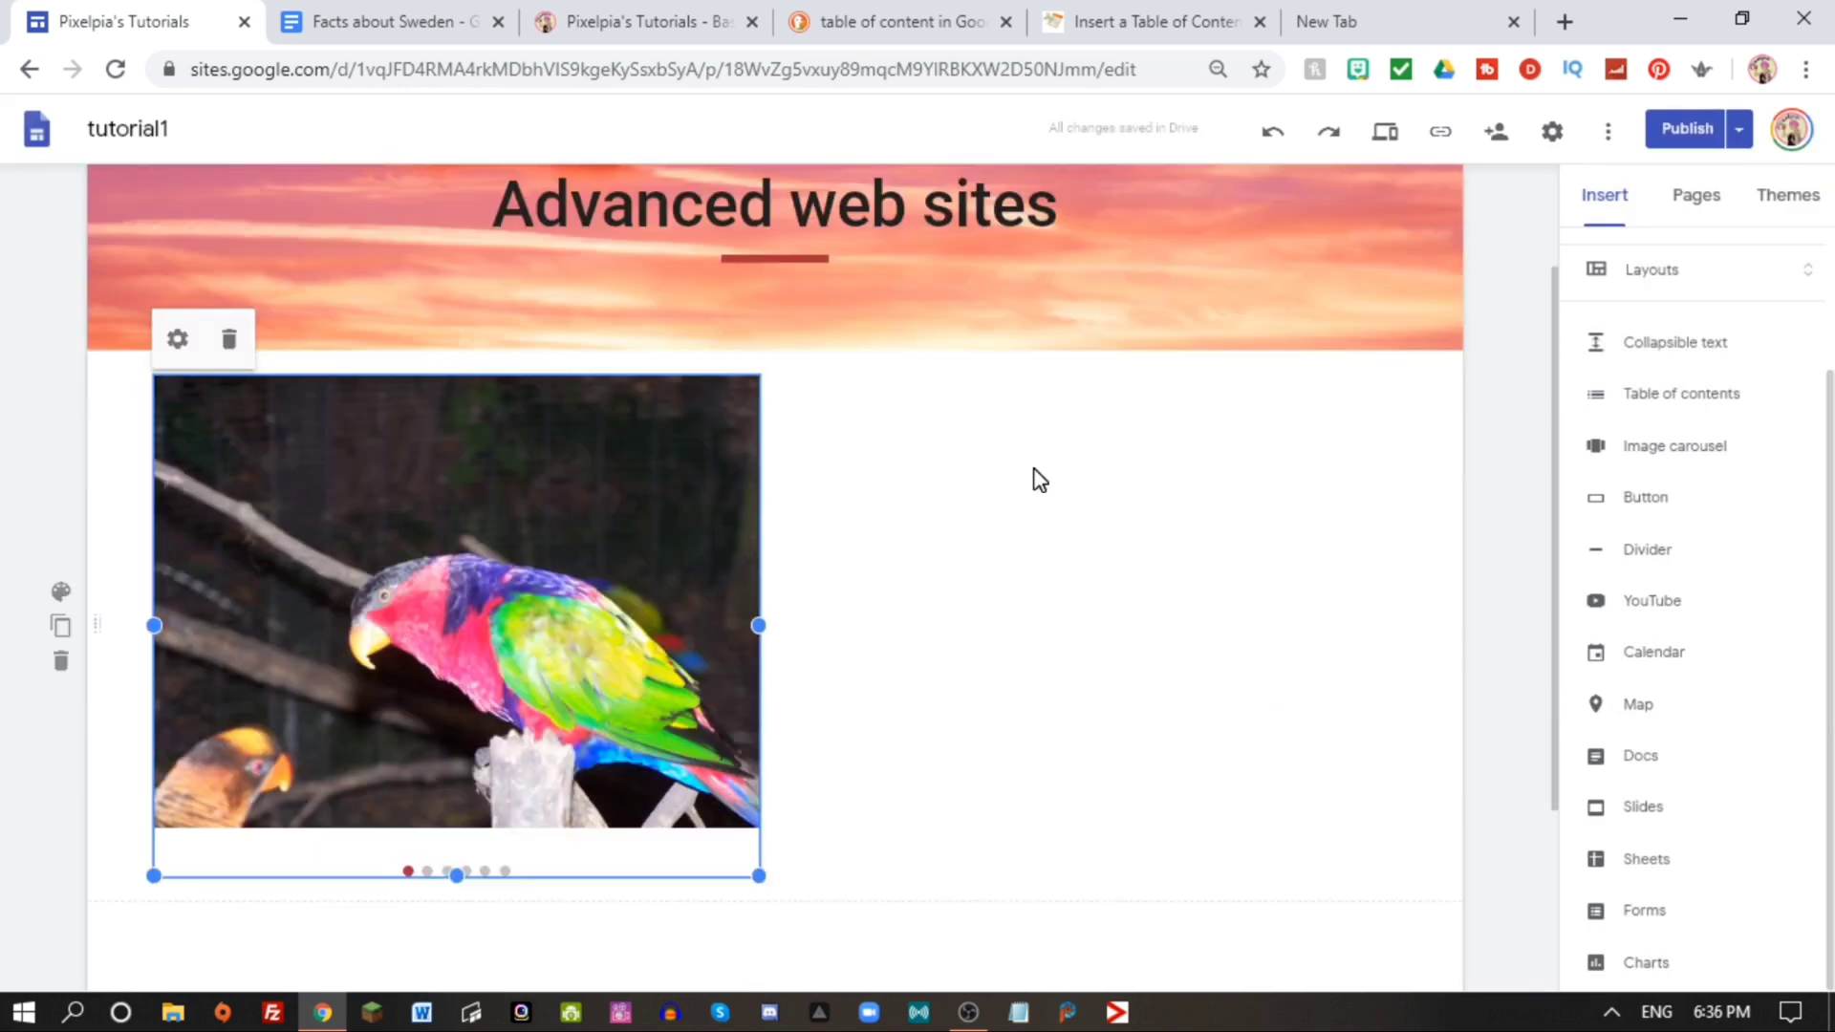
left_click(1385, 134)
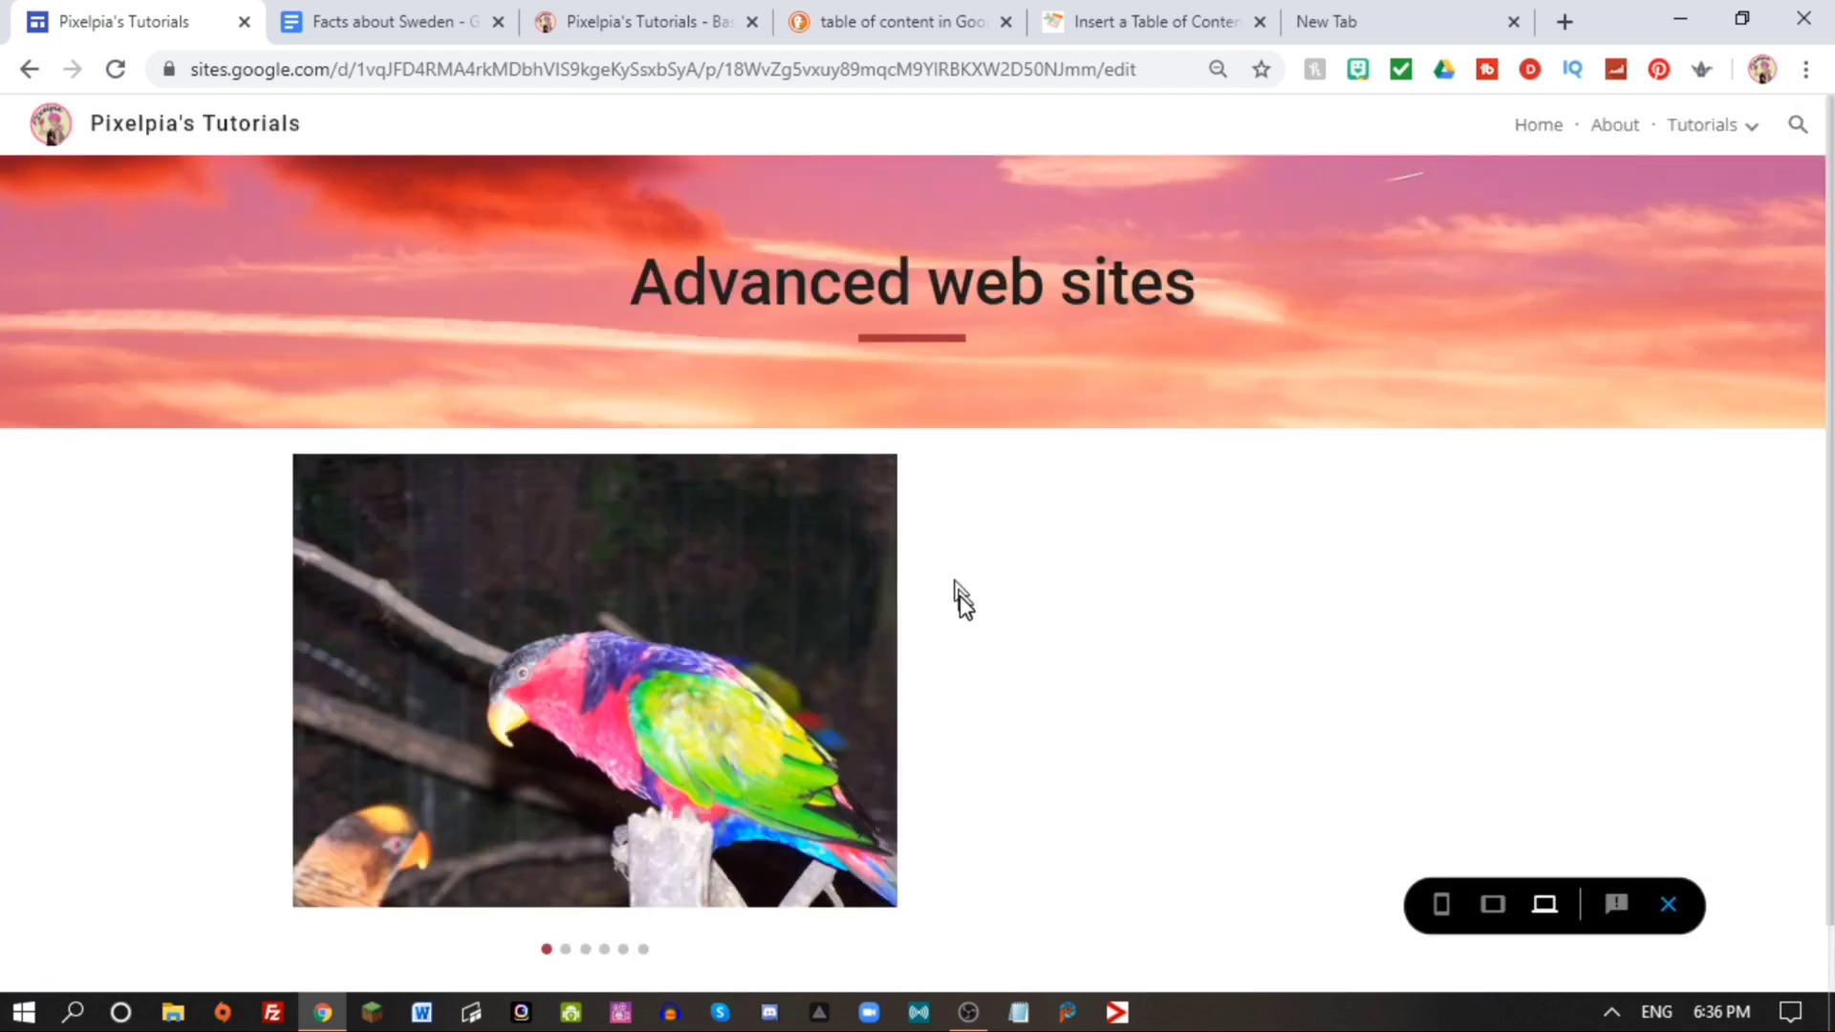
scroll(1020, 577, "down", 1)
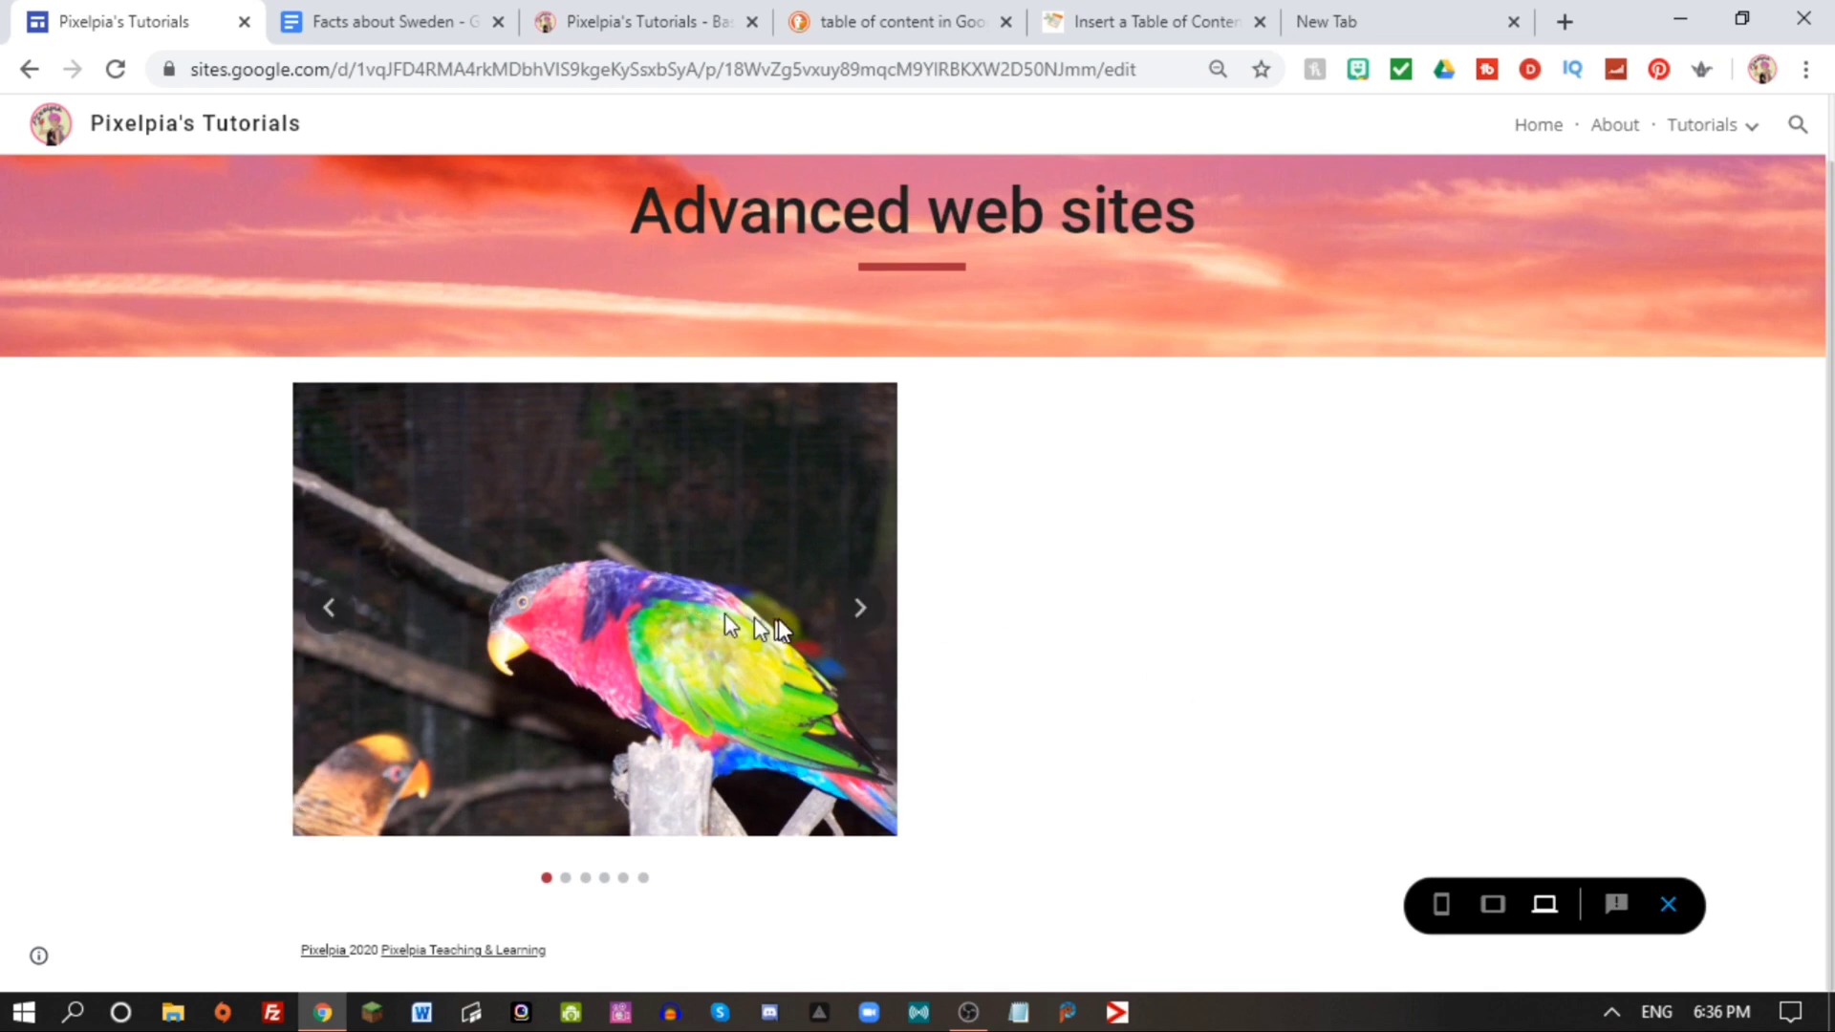
left_click(859, 611)
left_click(859, 616)
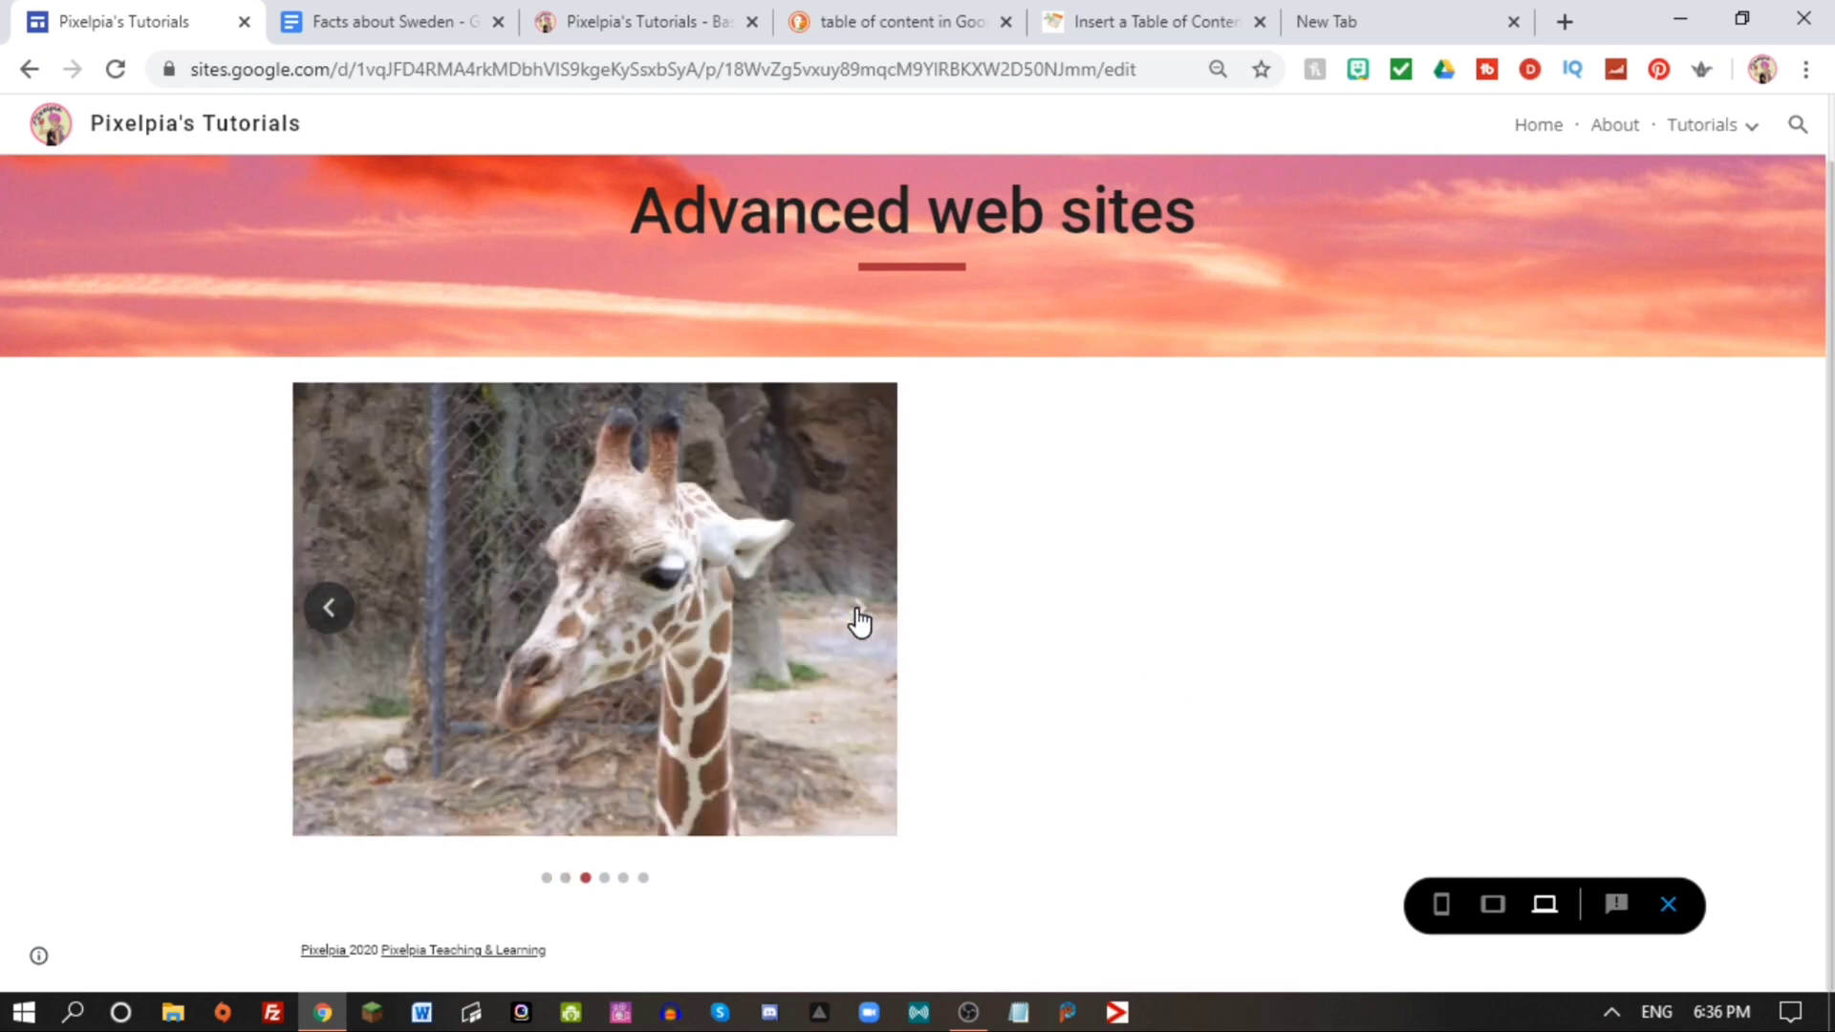
left_click(859, 616)
left_click(859, 617)
left_click(859, 616)
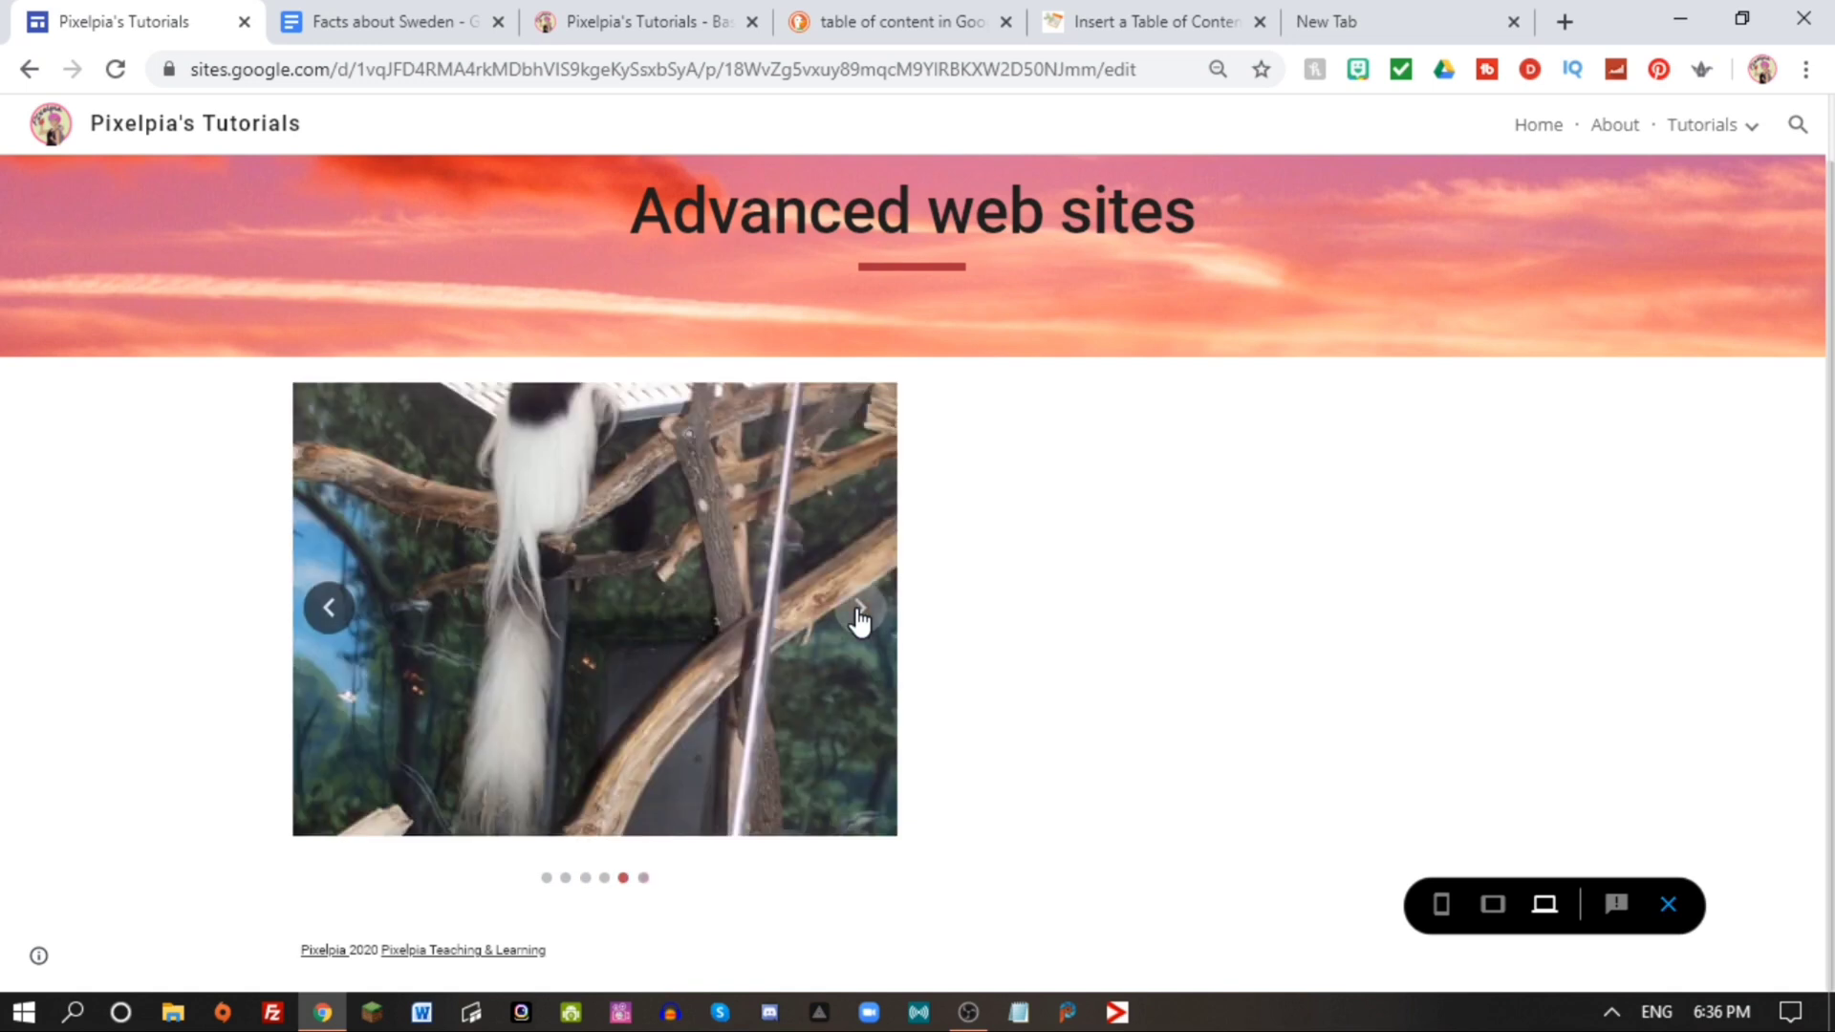
left_click(859, 616)
left_click(1667, 904)
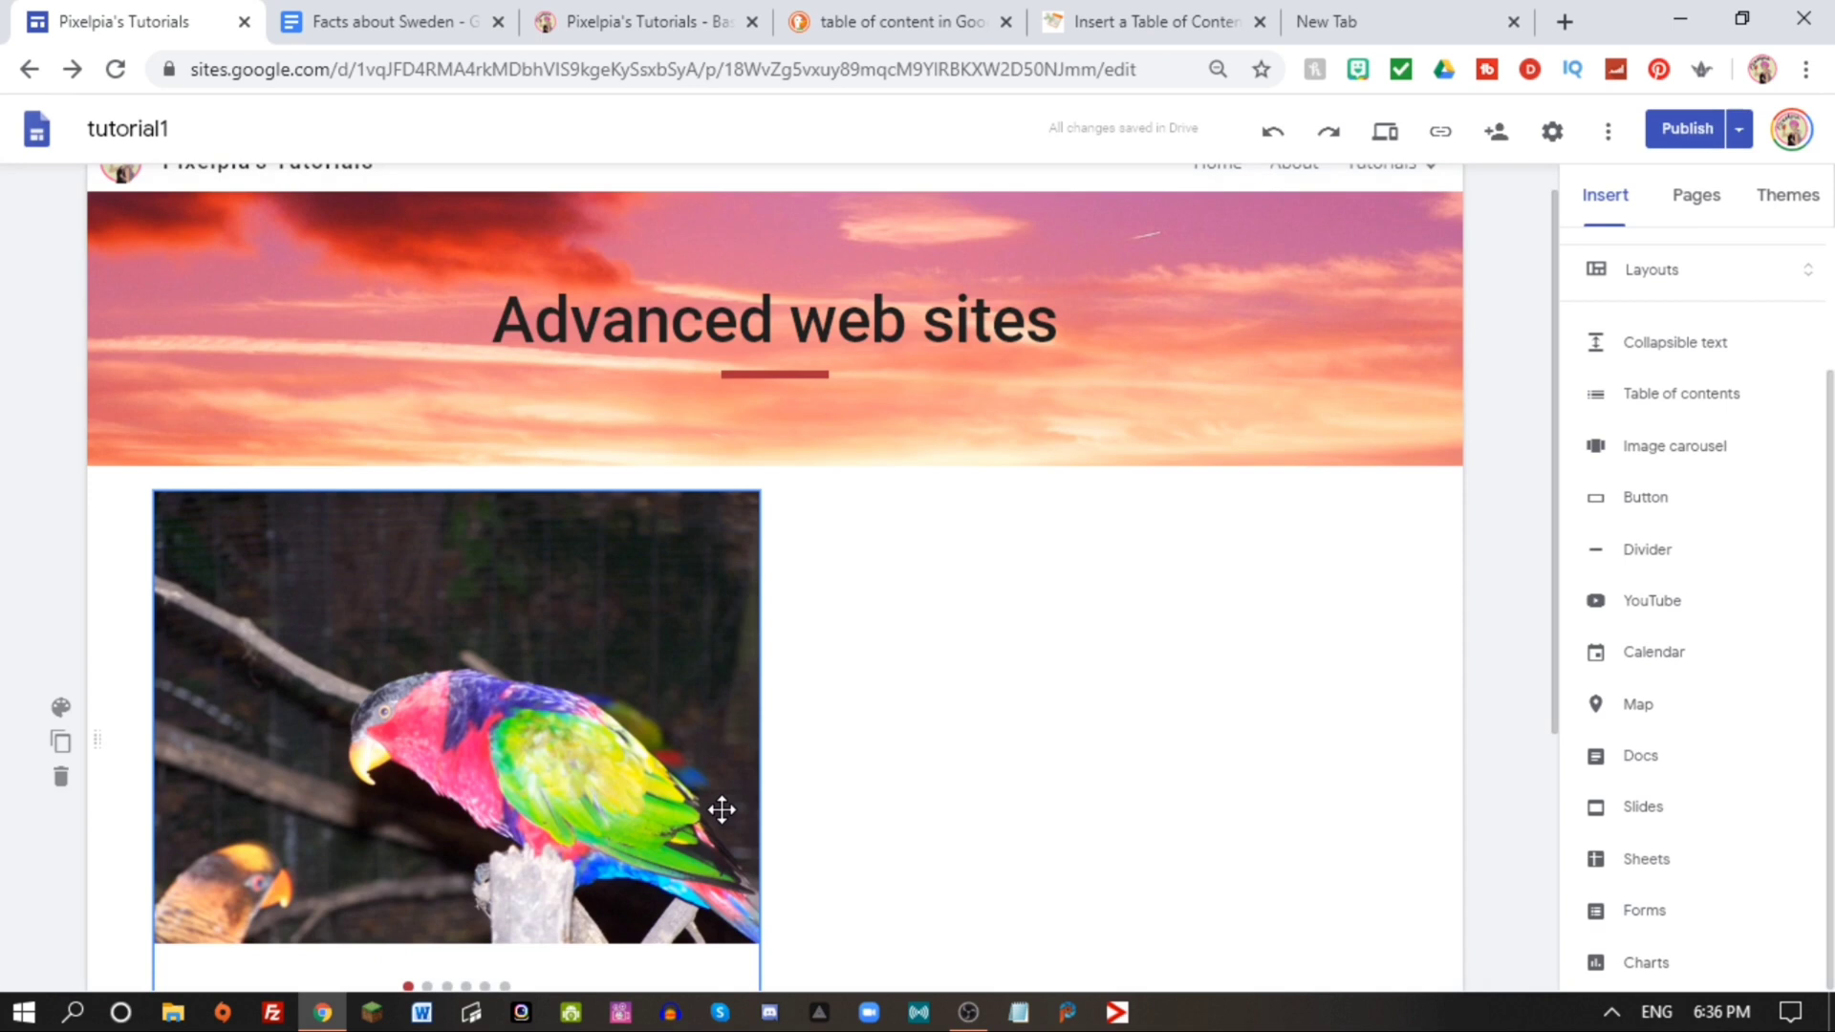
Widen the image carousel so that it spans most of the page's content width.
left_click(573, 622)
scroll(1020, 731, "down", 4)
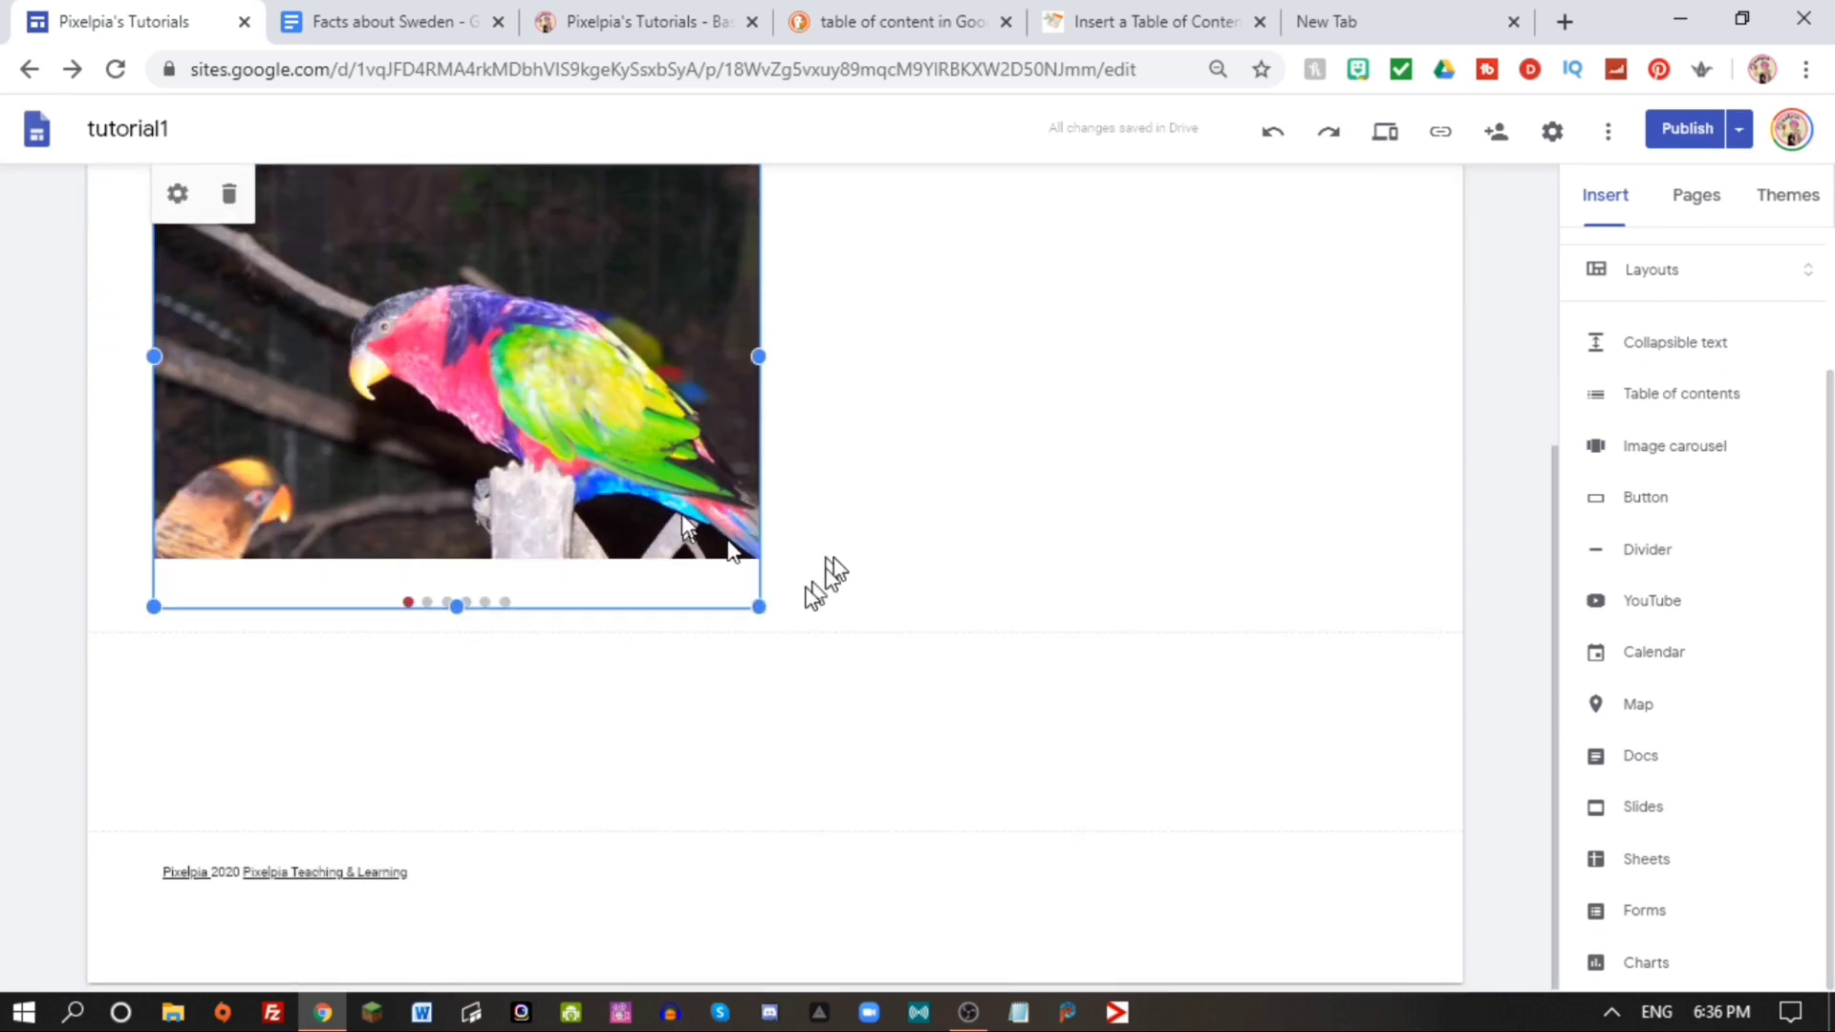
left_click_drag(758, 606, 1181, 697)
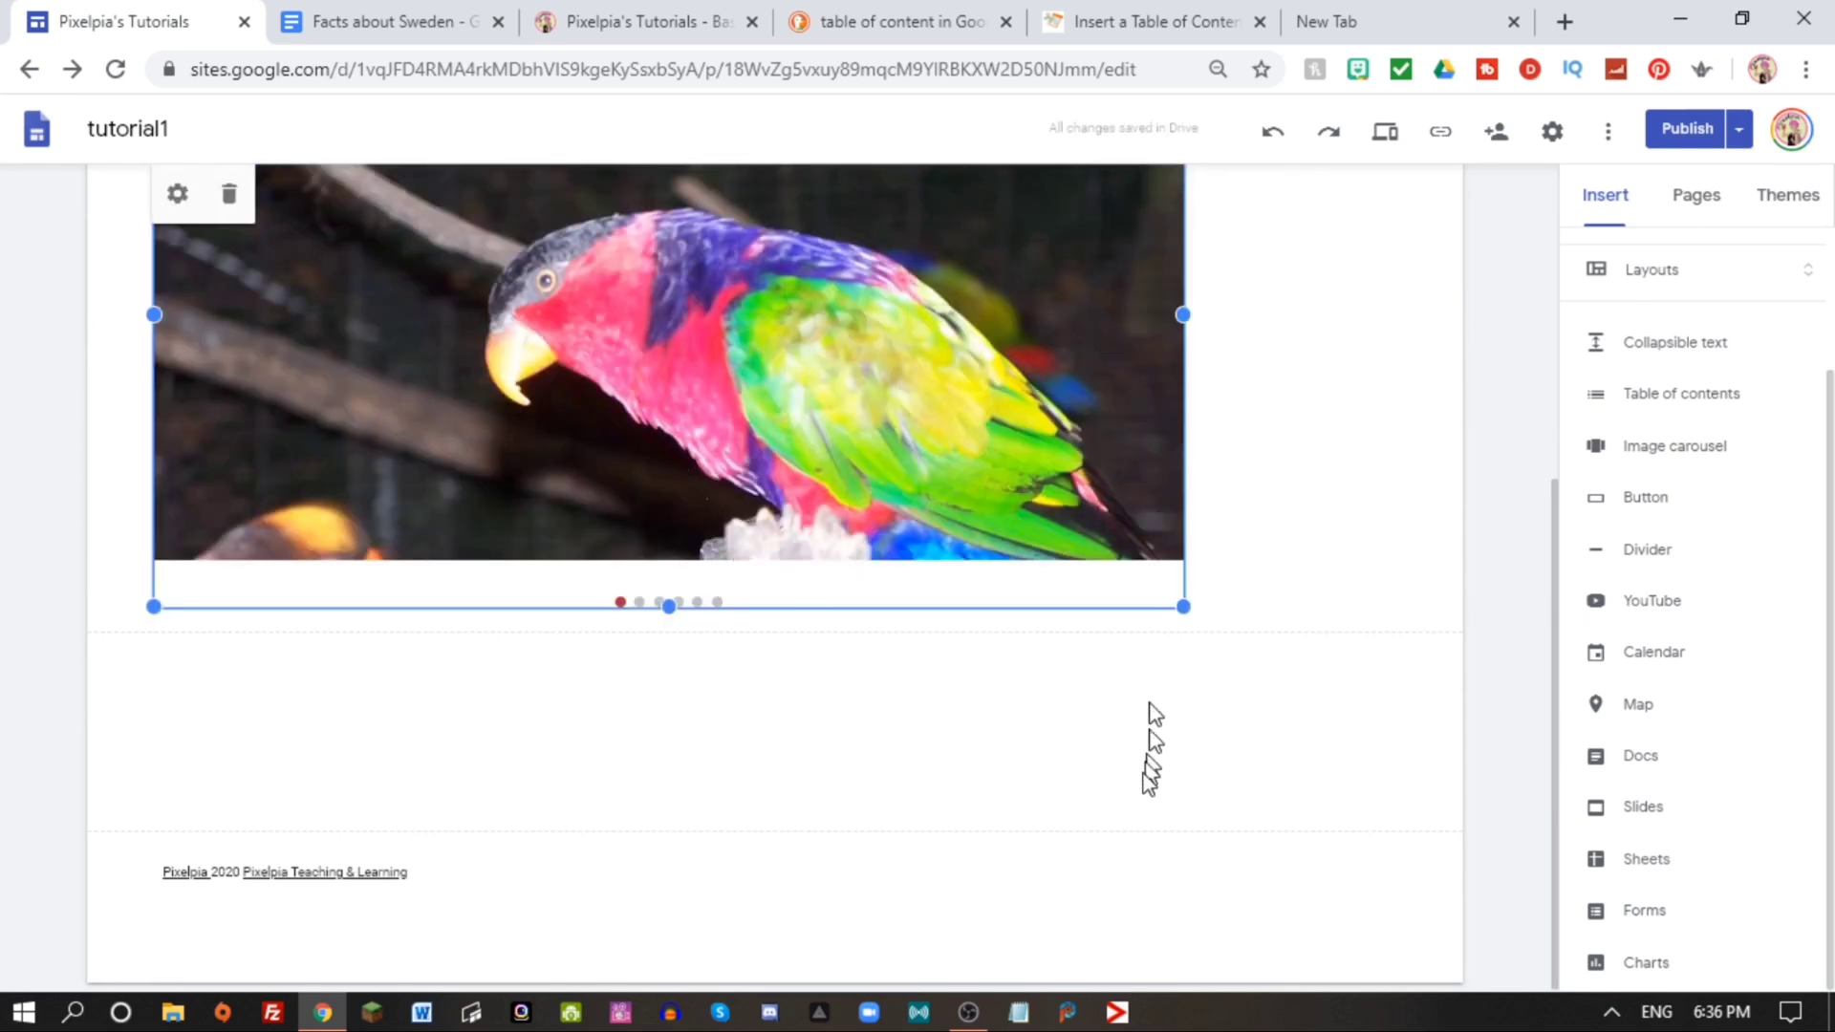
scroll(1128, 793, "up", 4)
scroll(745, 699, "down", 4)
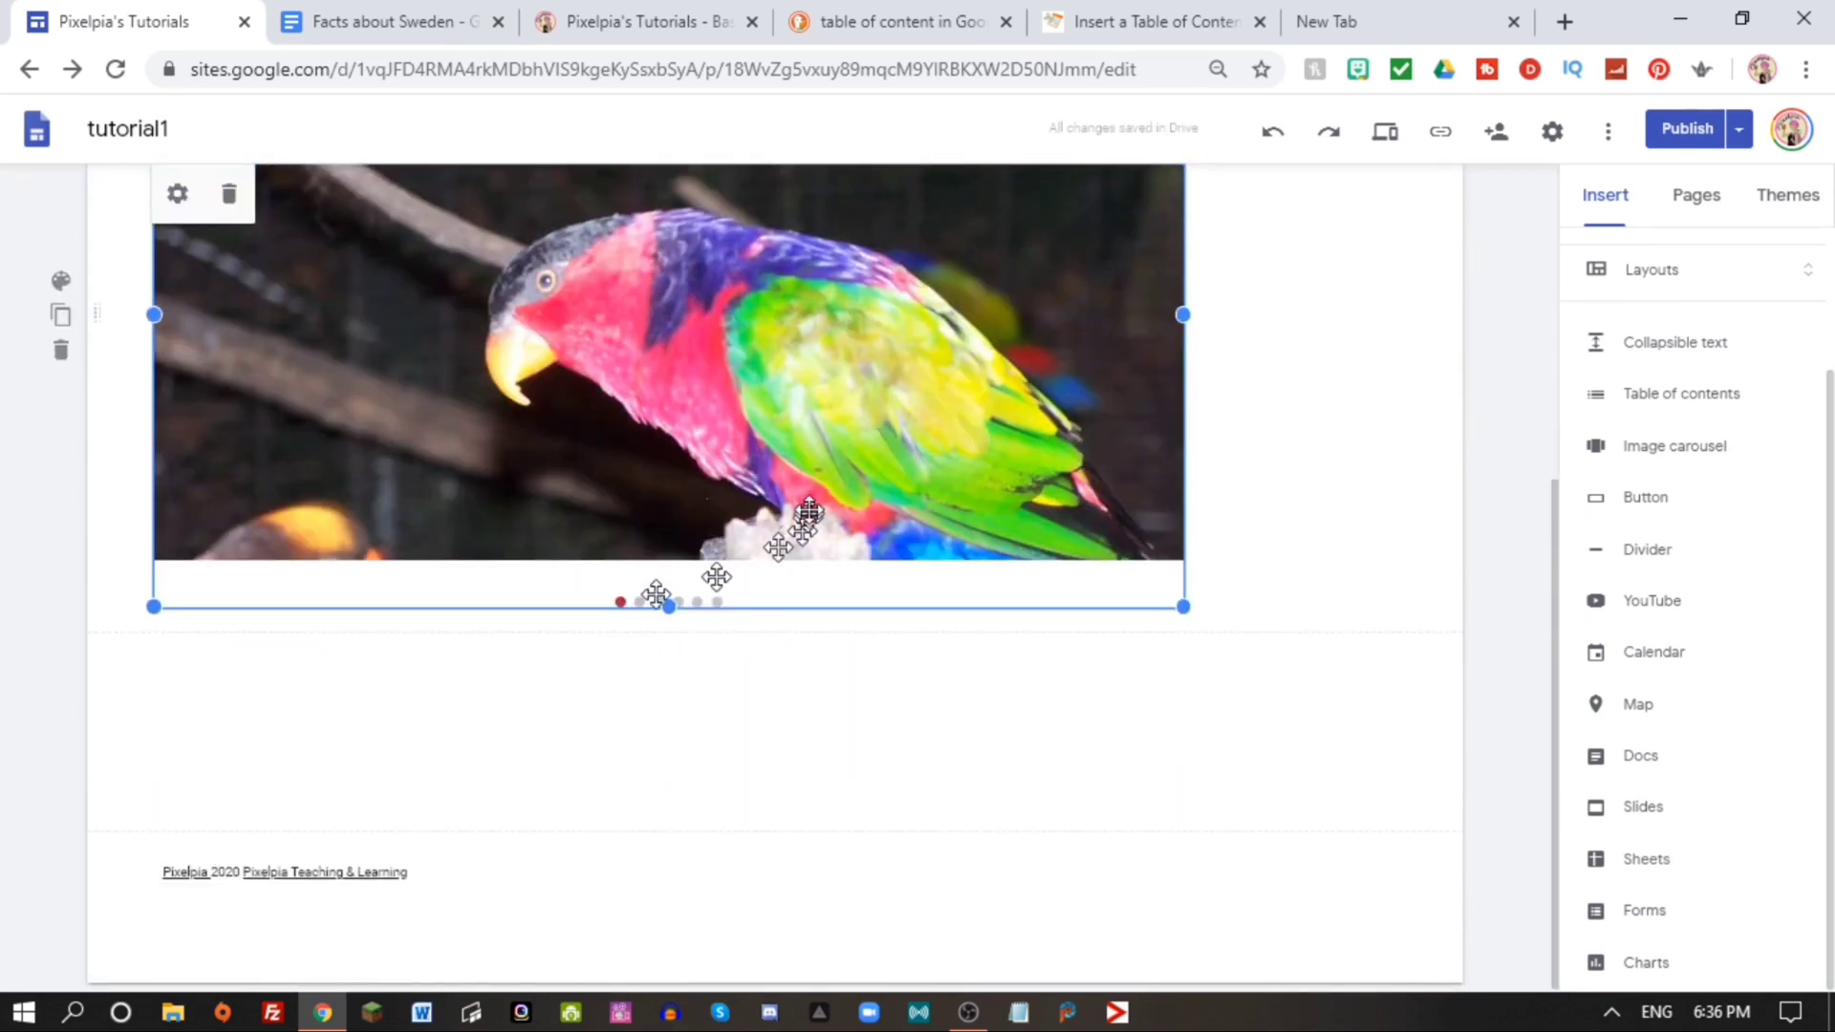
left_click_drag(740, 466, 504, 483)
scroll(651, 538, "up", 3)
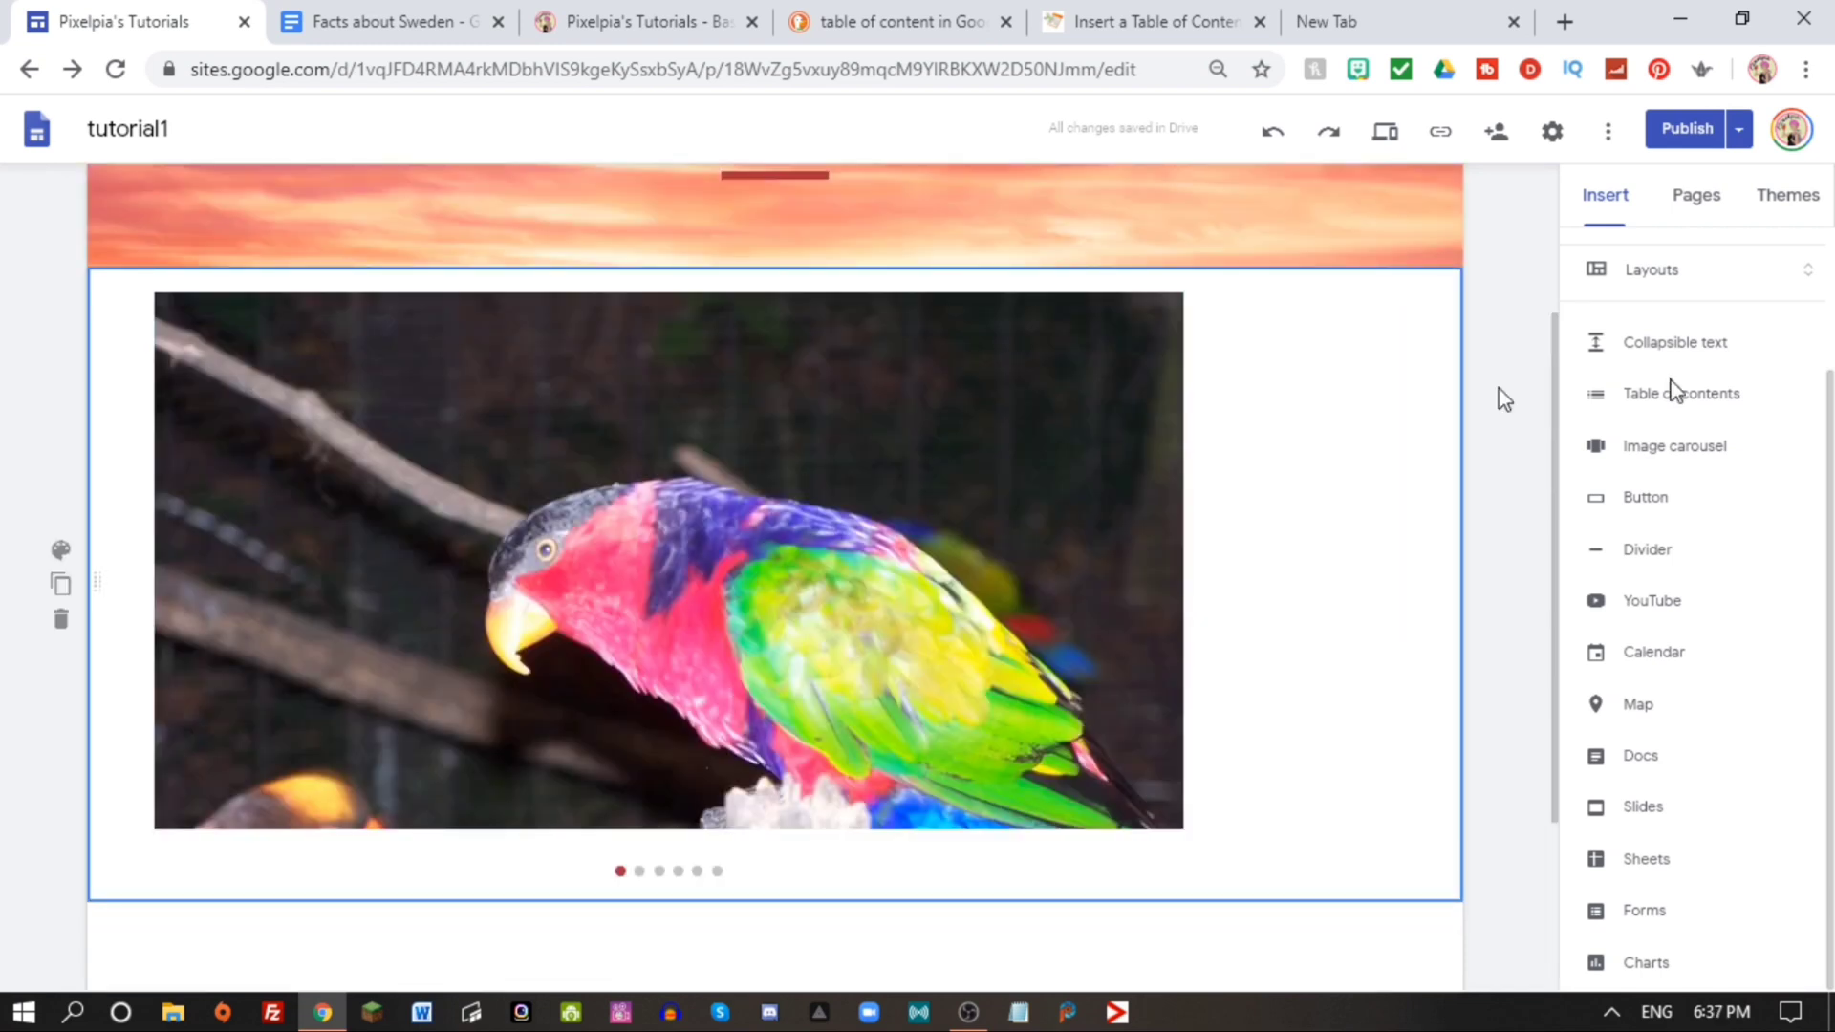
Add a text box reading "Photos from Philadelphia Zoo" and place it directly above the image carousel.
left_click_drag(1830, 454, 1816, 284)
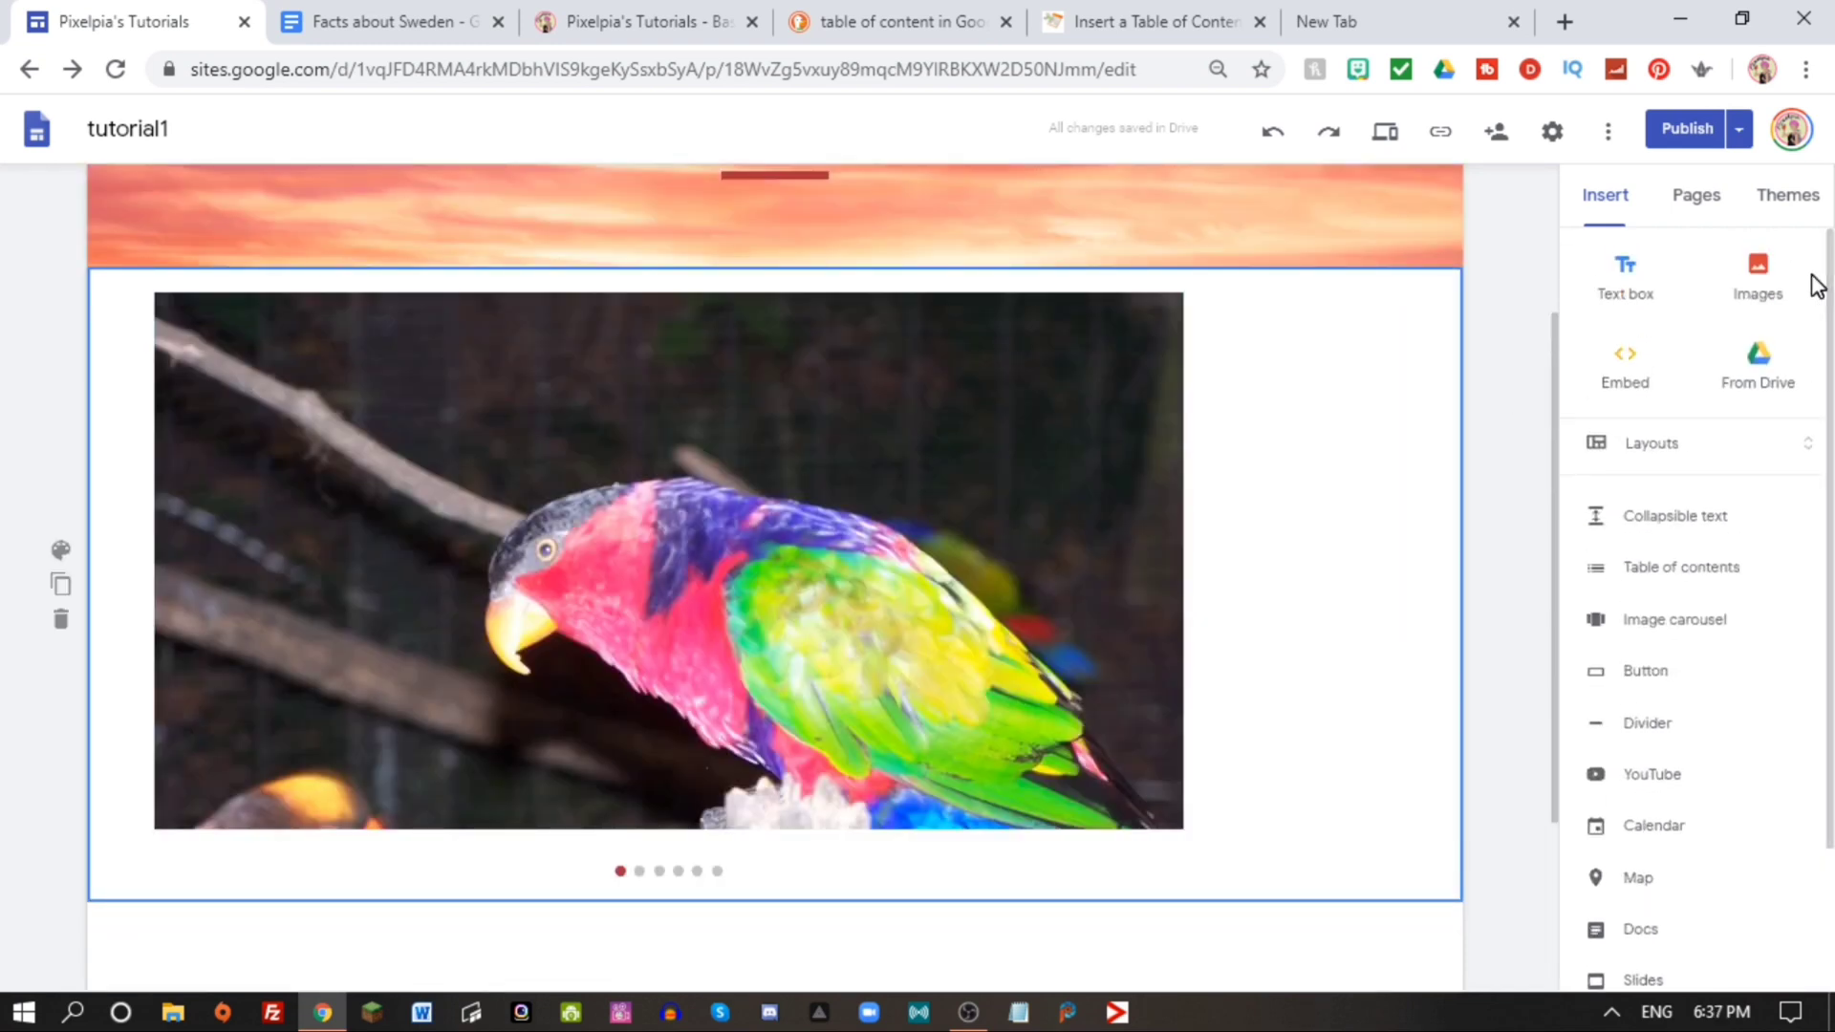
left_click(1656, 289)
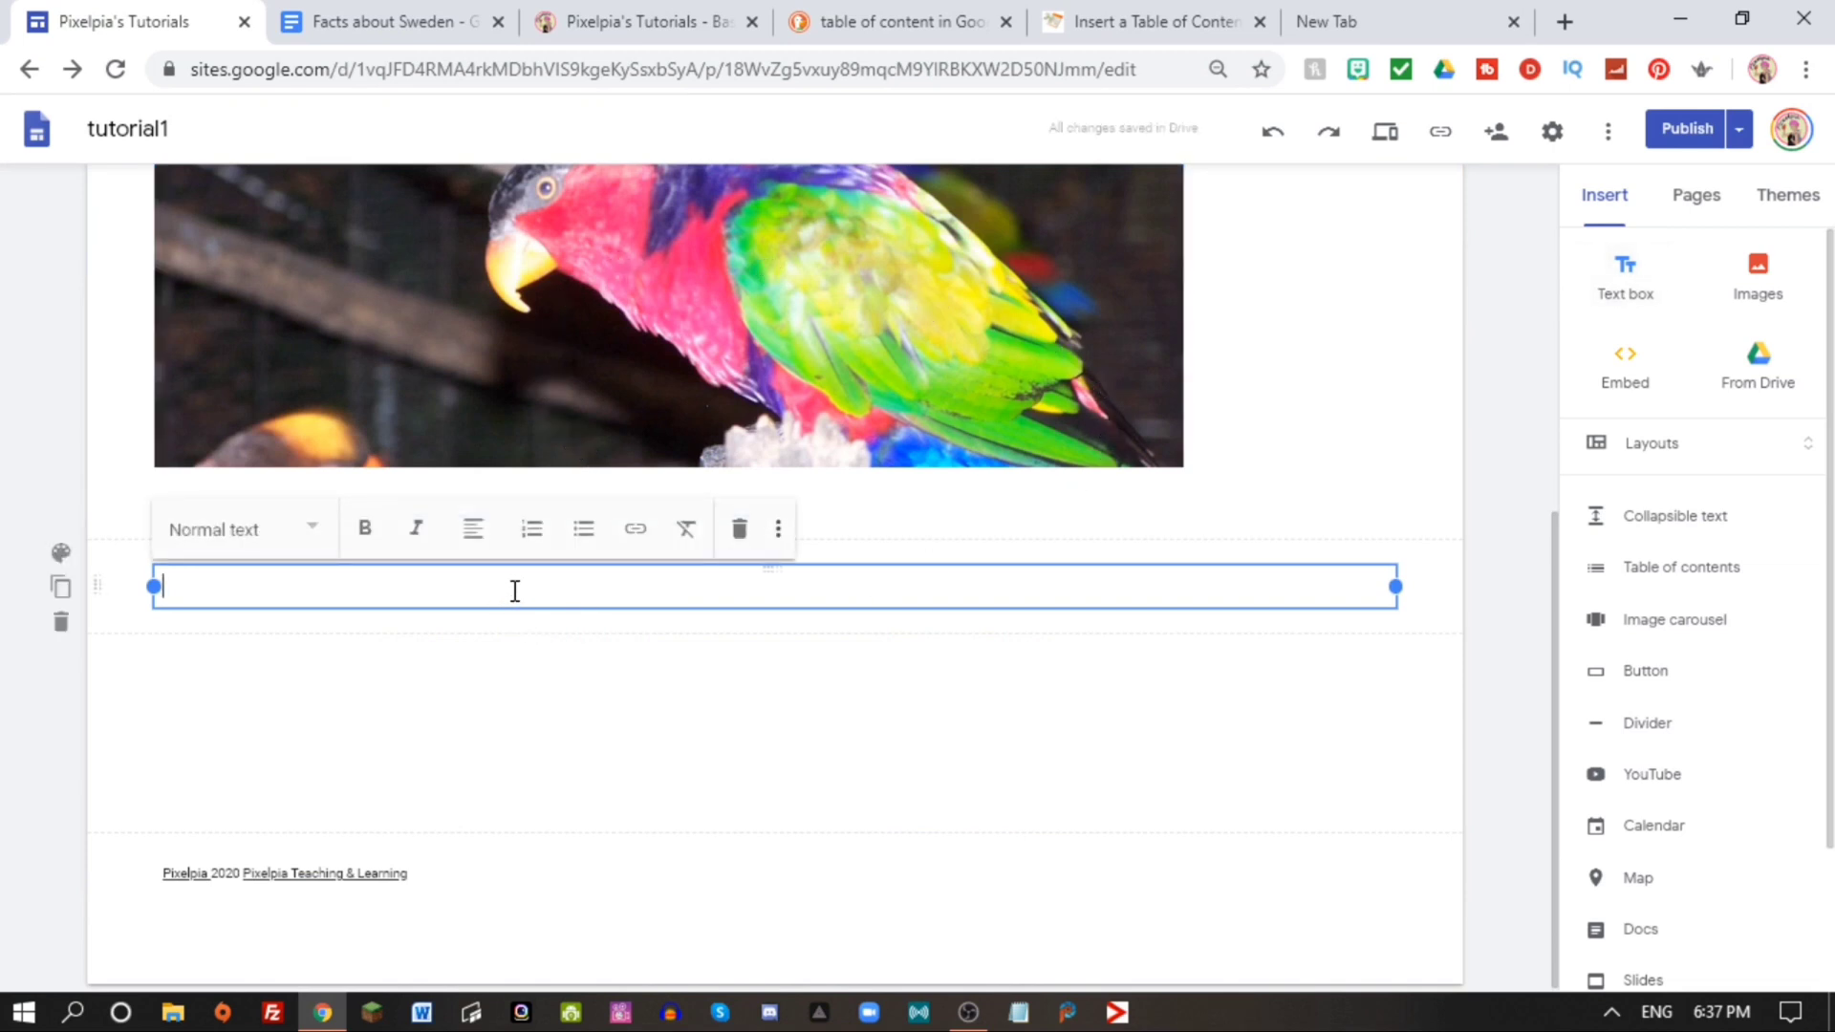
type("Photos from Phildelphia Zoo")
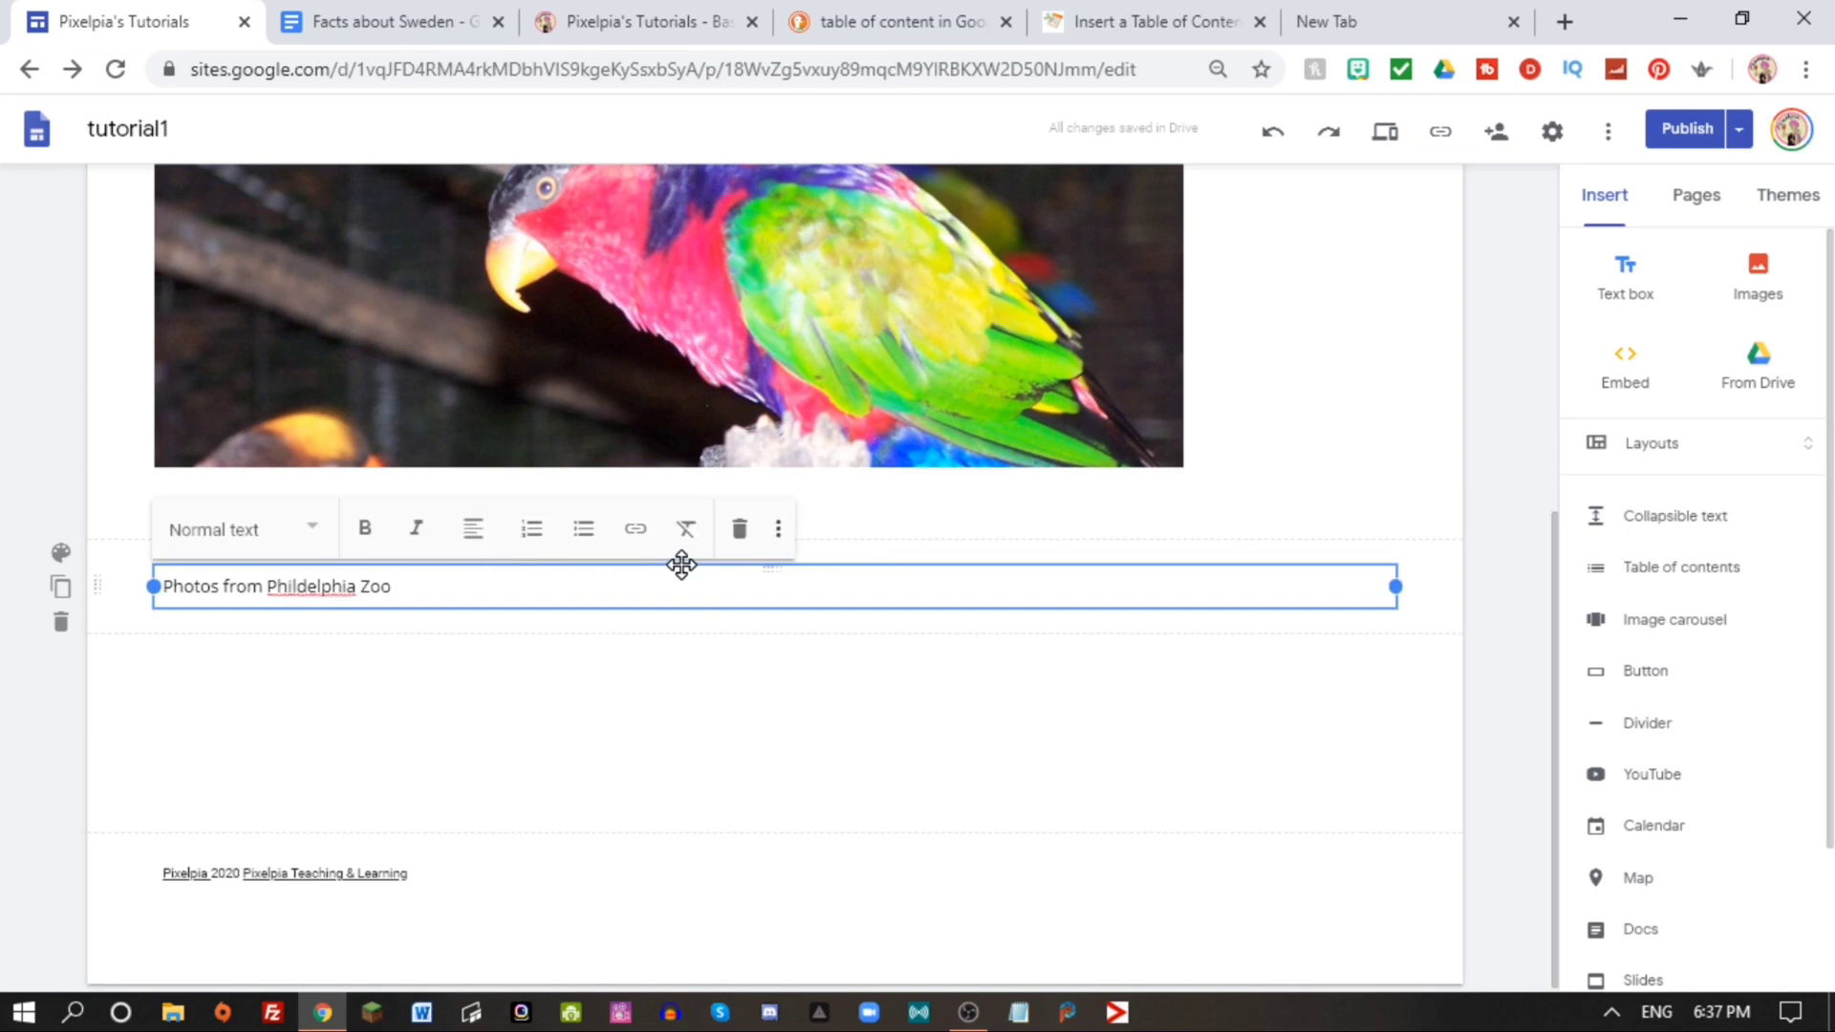
left_click(293, 586)
type("a Zoo")
left_click(574, 688)
double_click(315, 586)
type("Philadelphia")
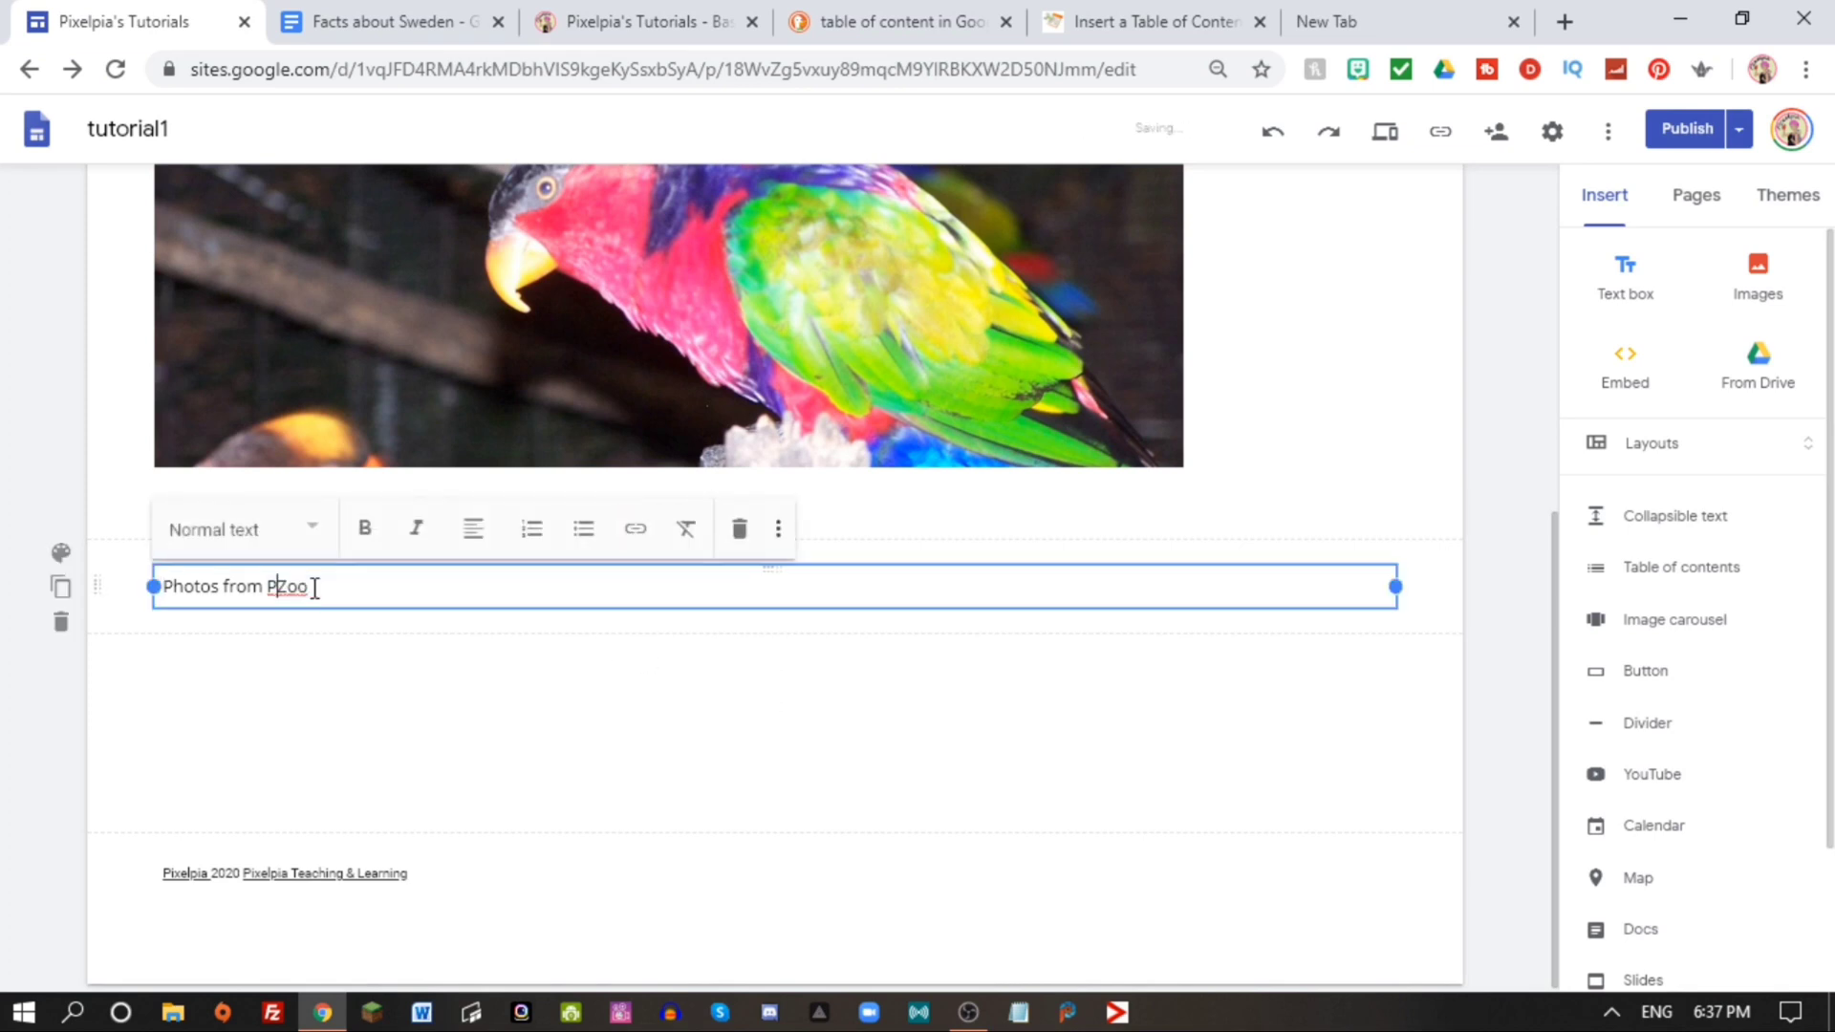
left_click(822, 717)
scroll(1325, 346, "up", 4)
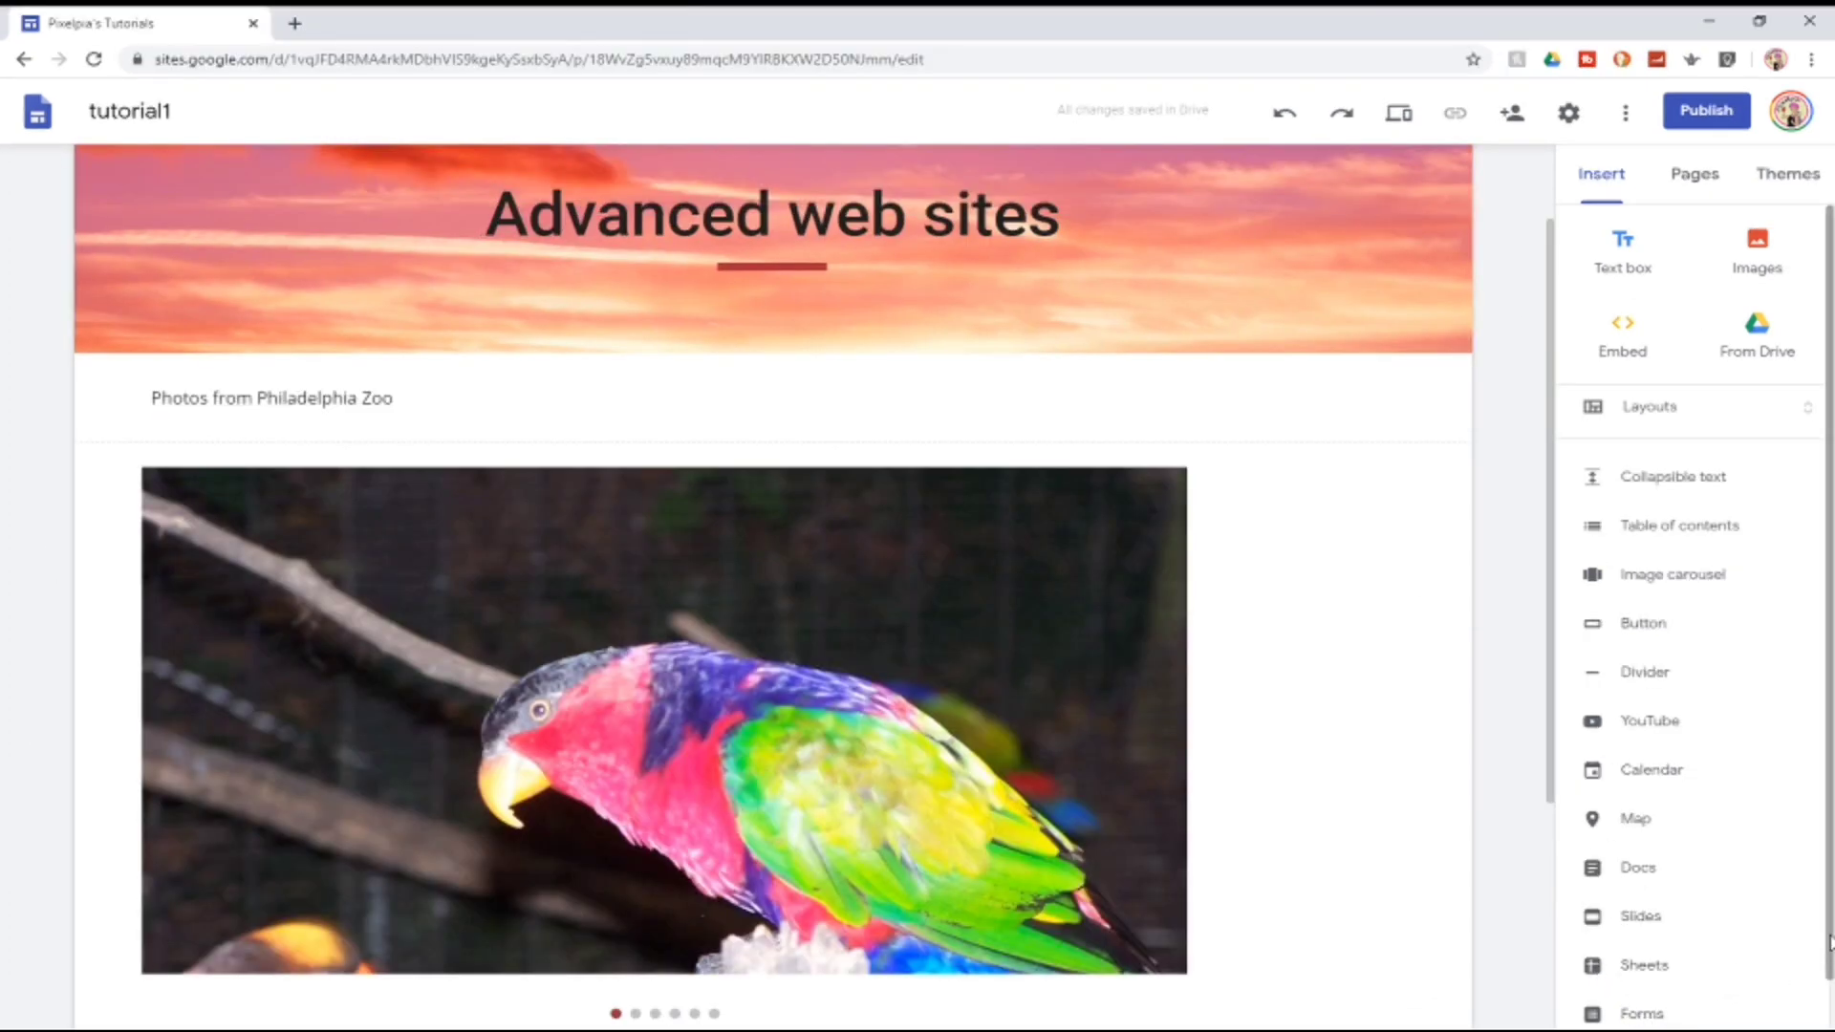
Examine the site's sharing options, including the invitation roles and who can view the published version, without changing them.
scroll(1829, 942, "down", 1)
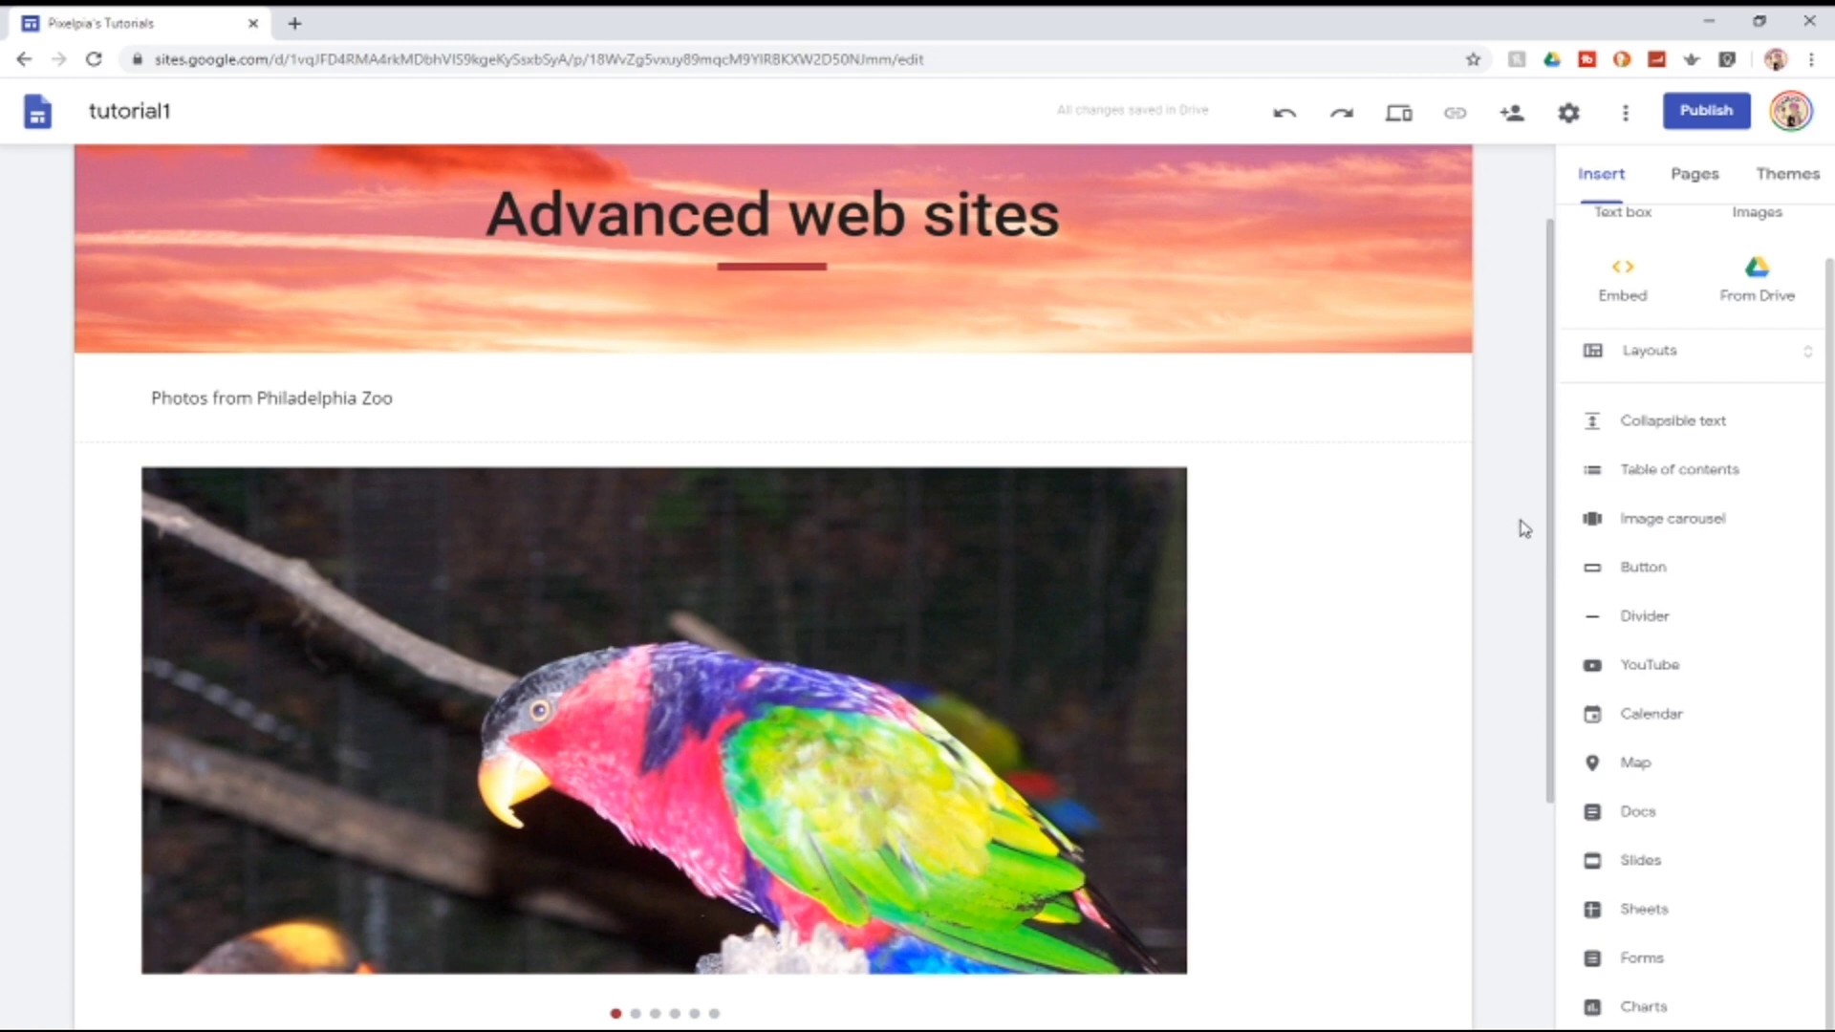
left_click(1511, 115)
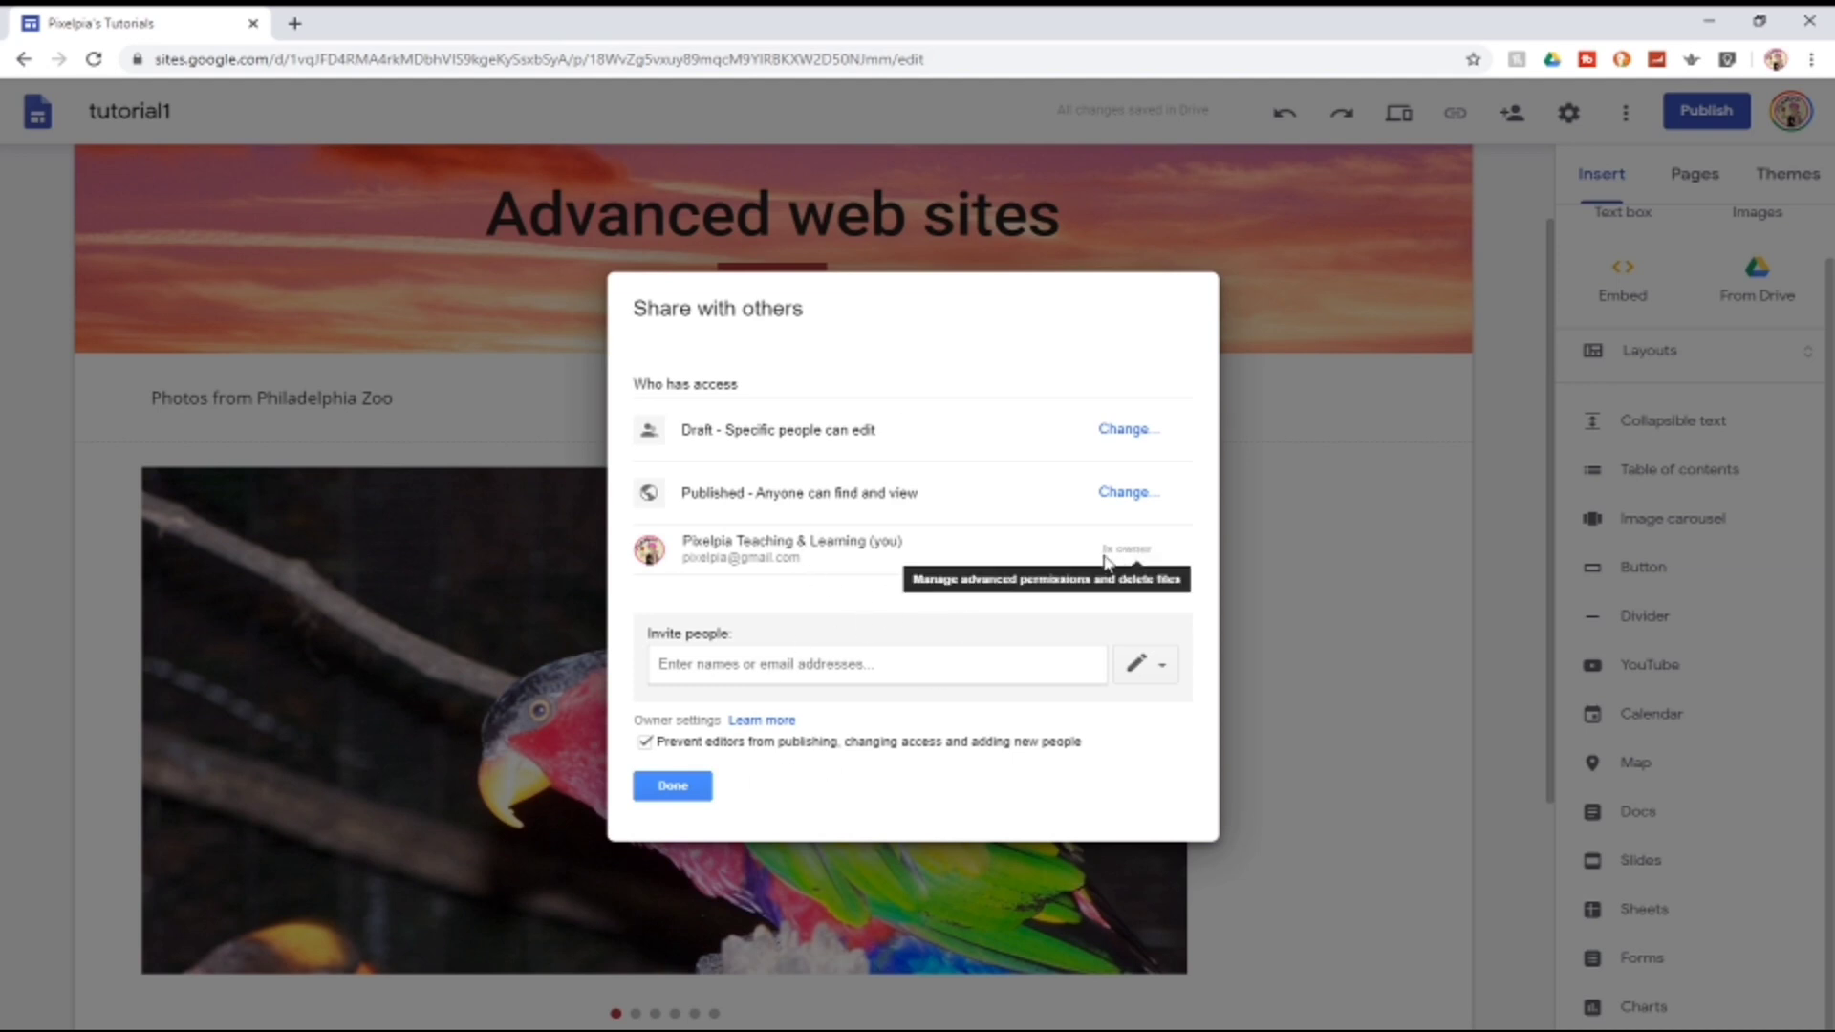
left_click(1015, 668)
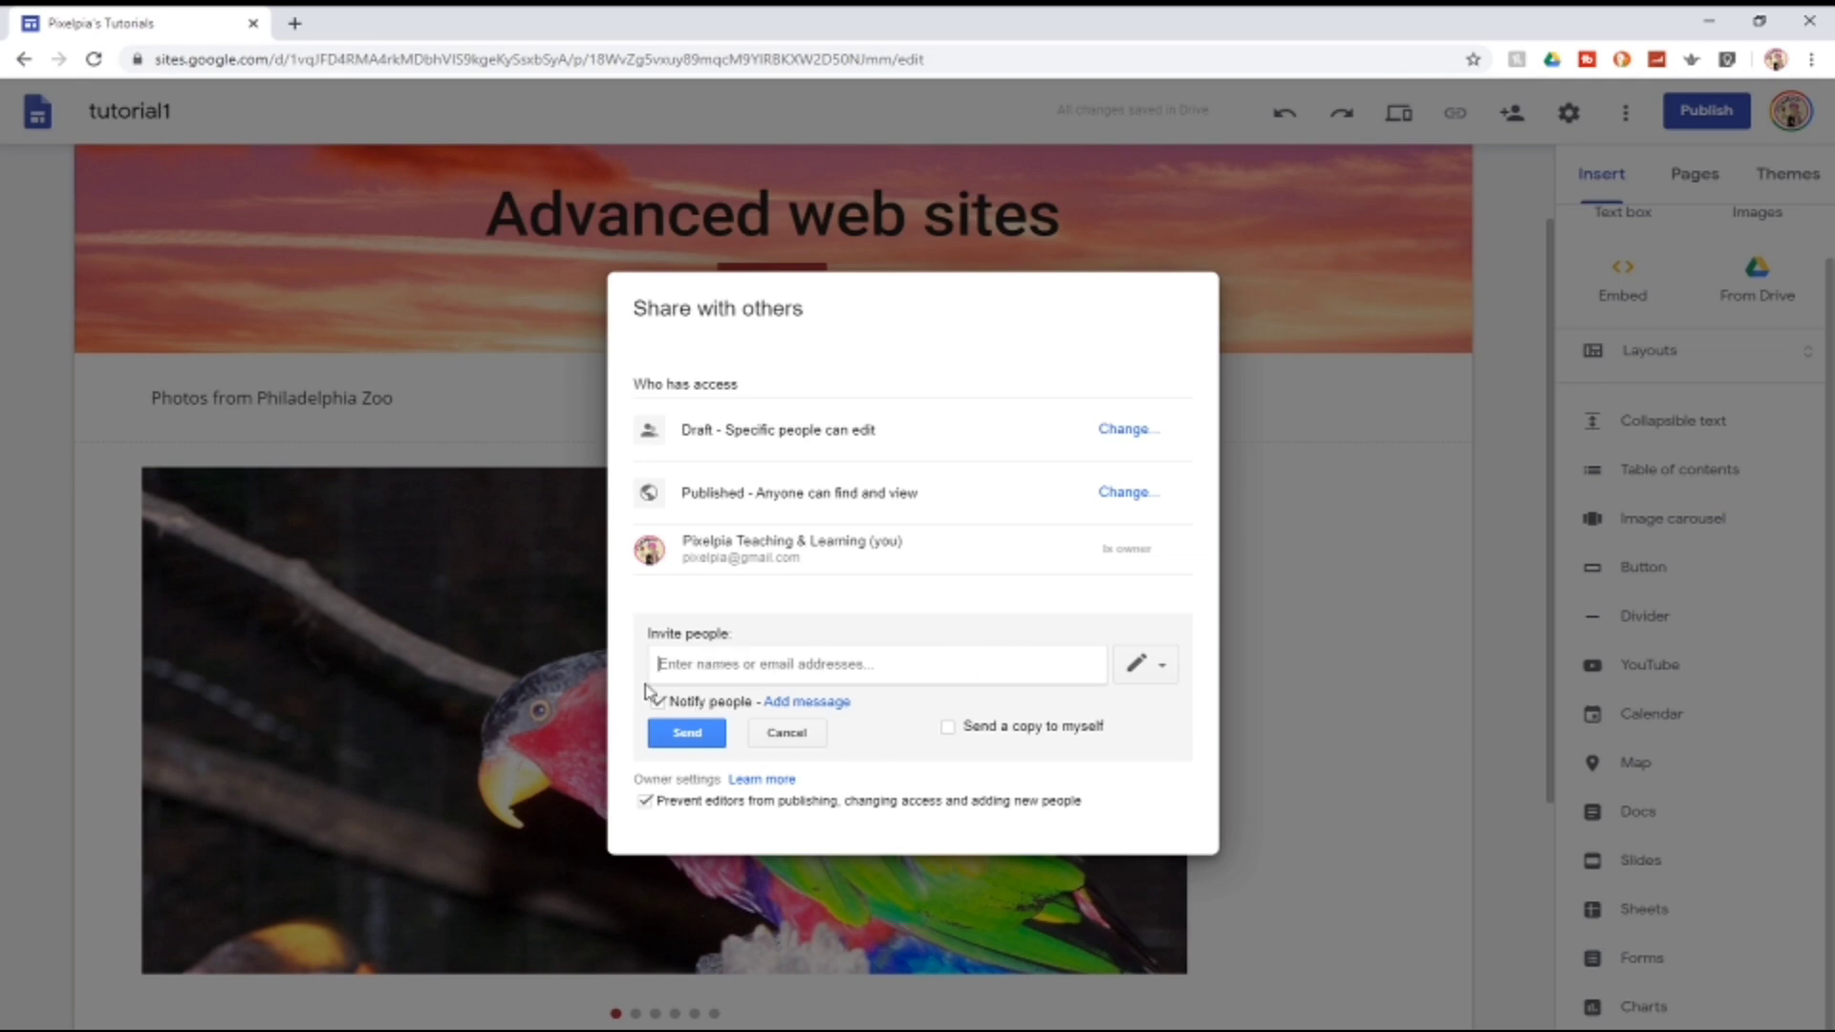
left_click(1166, 666)
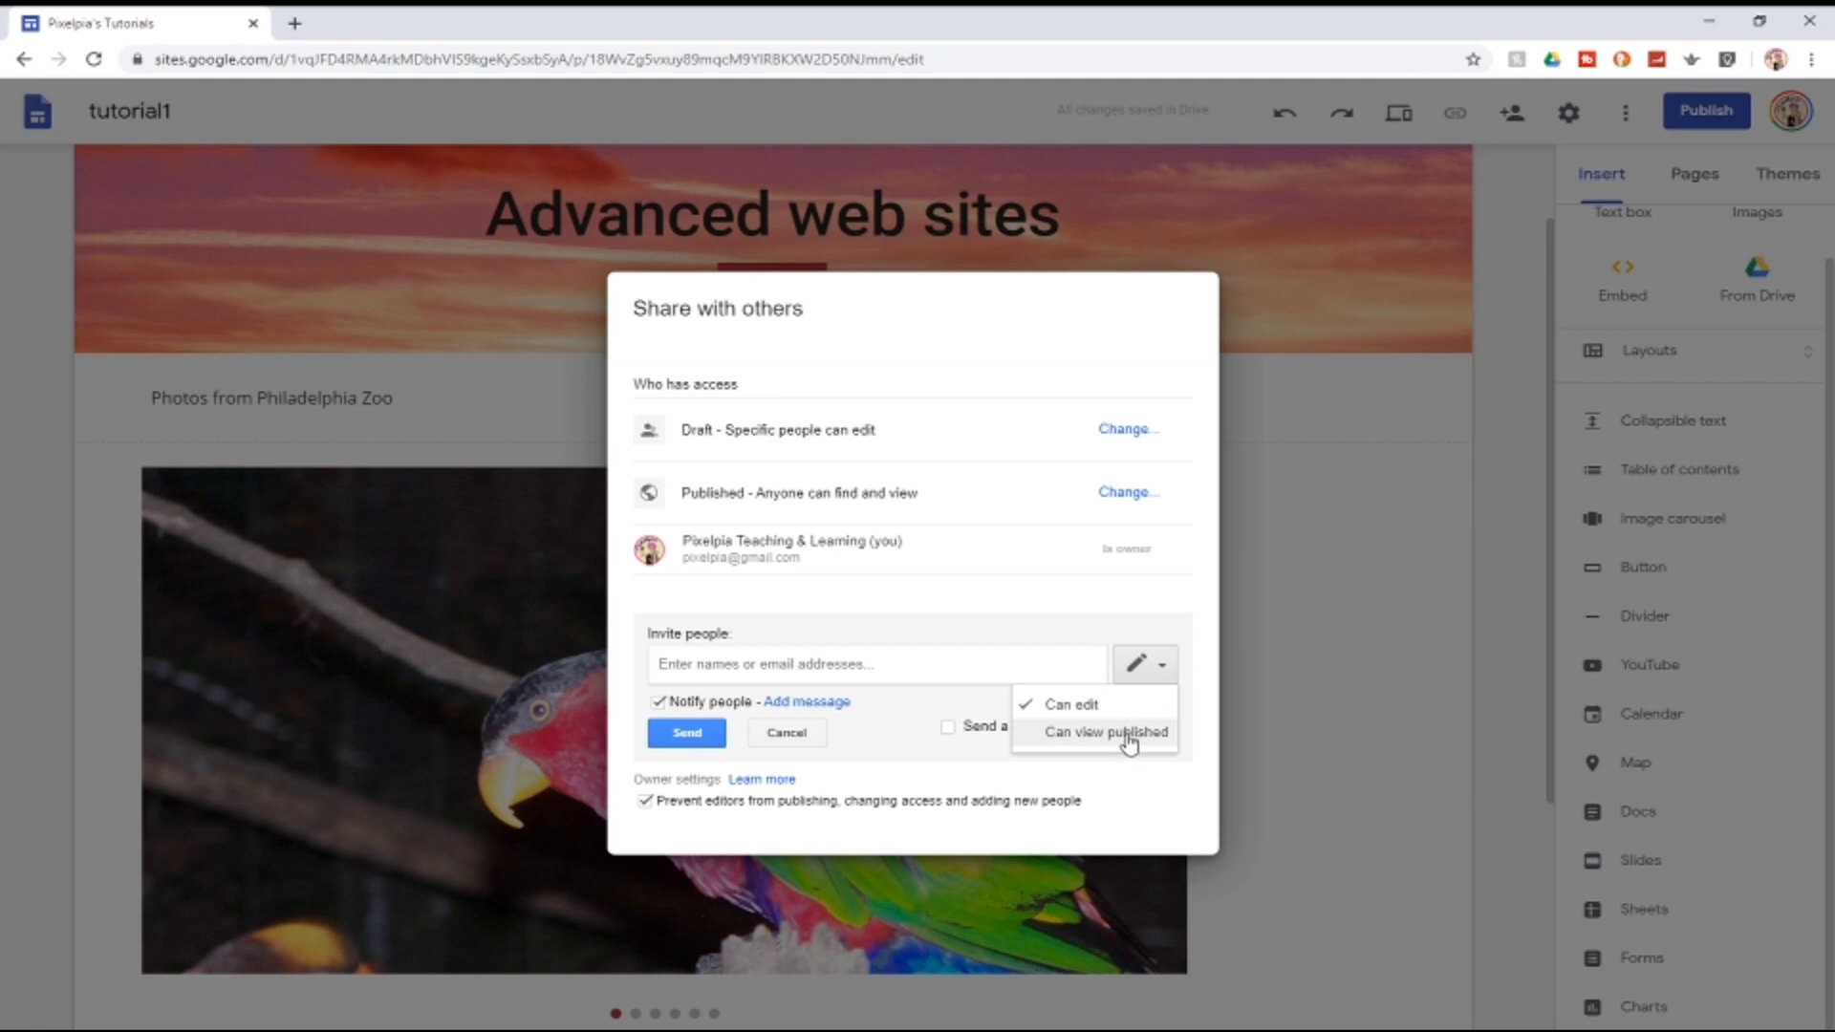
left_click(1033, 334)
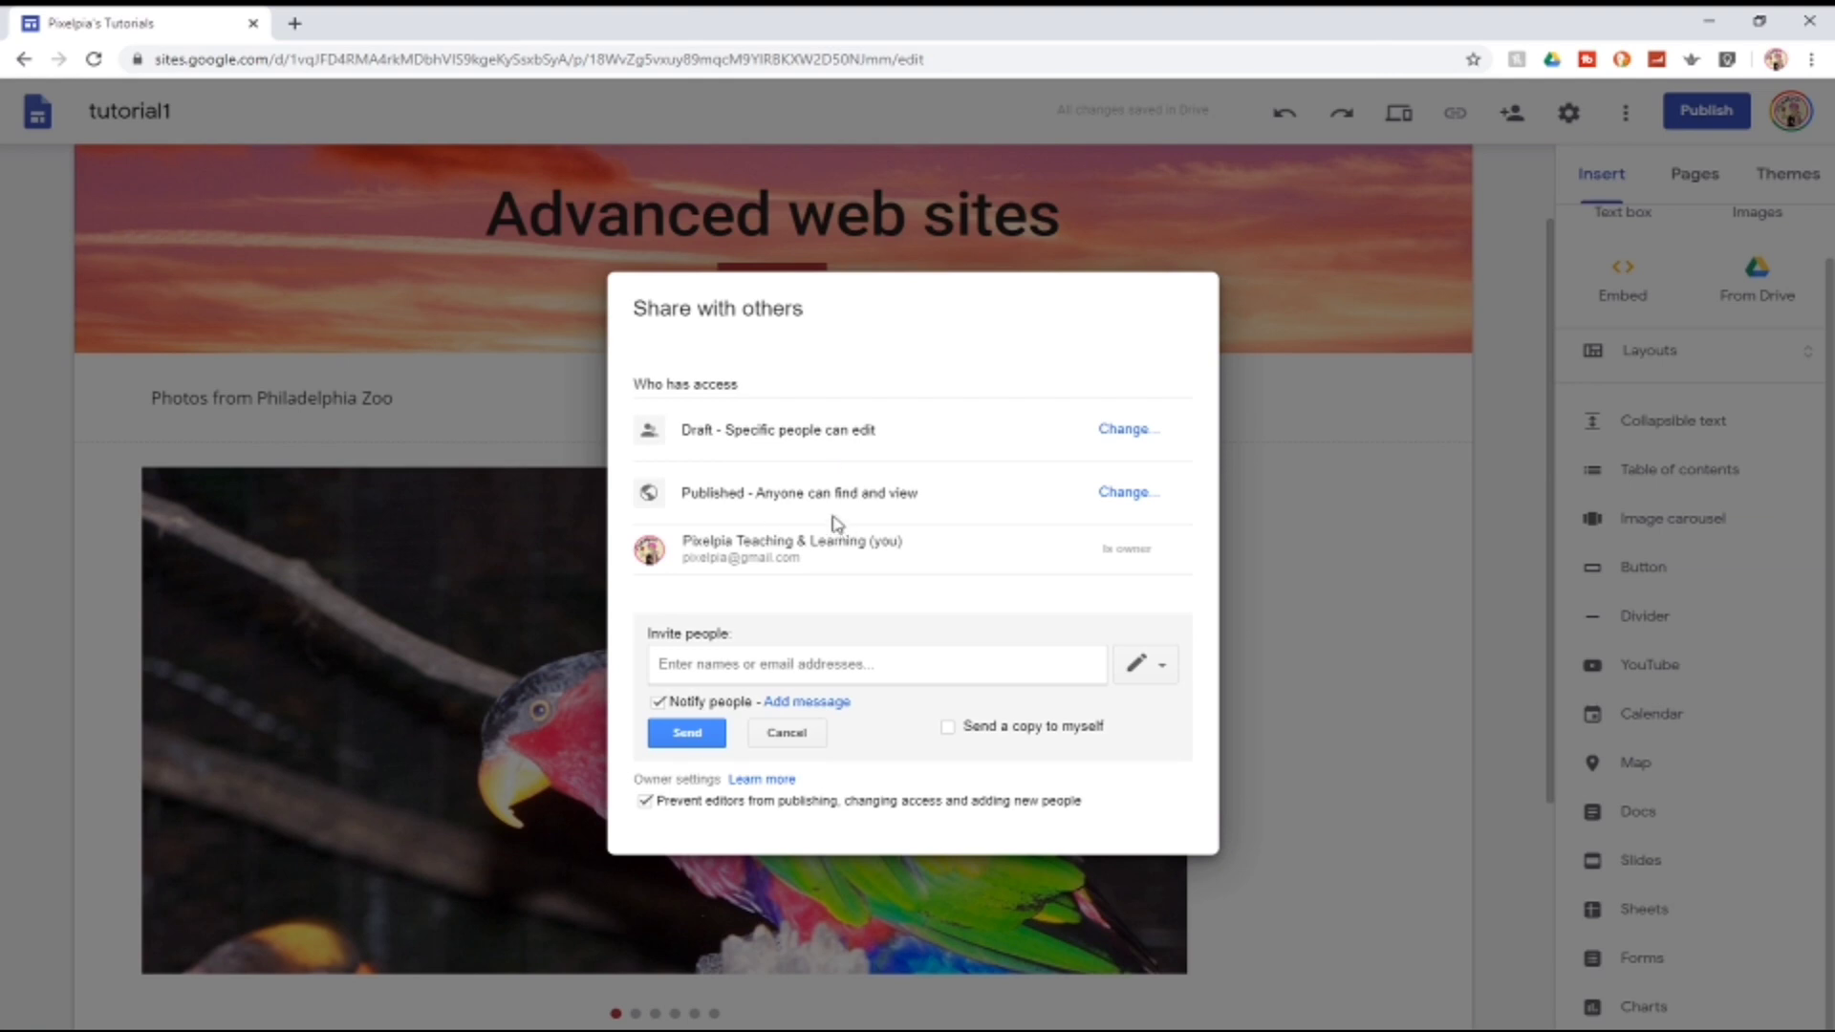
left_click(1141, 493)
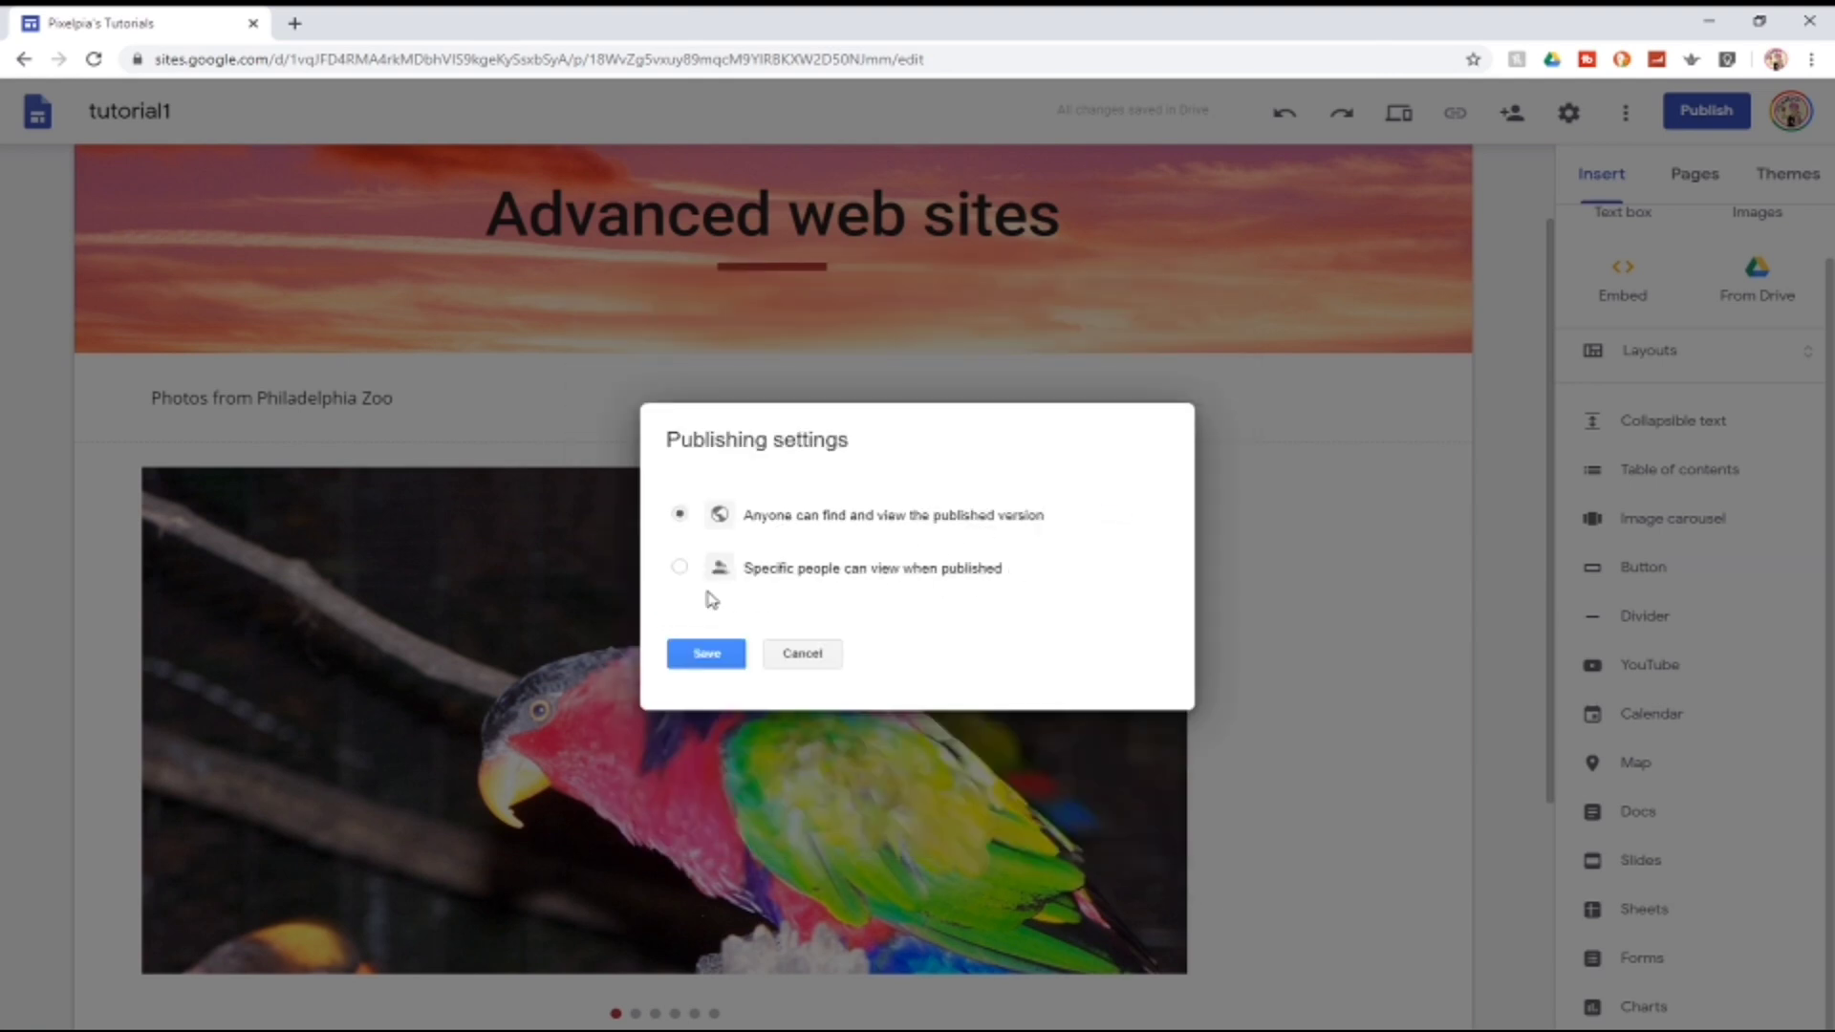
left_click(803, 655)
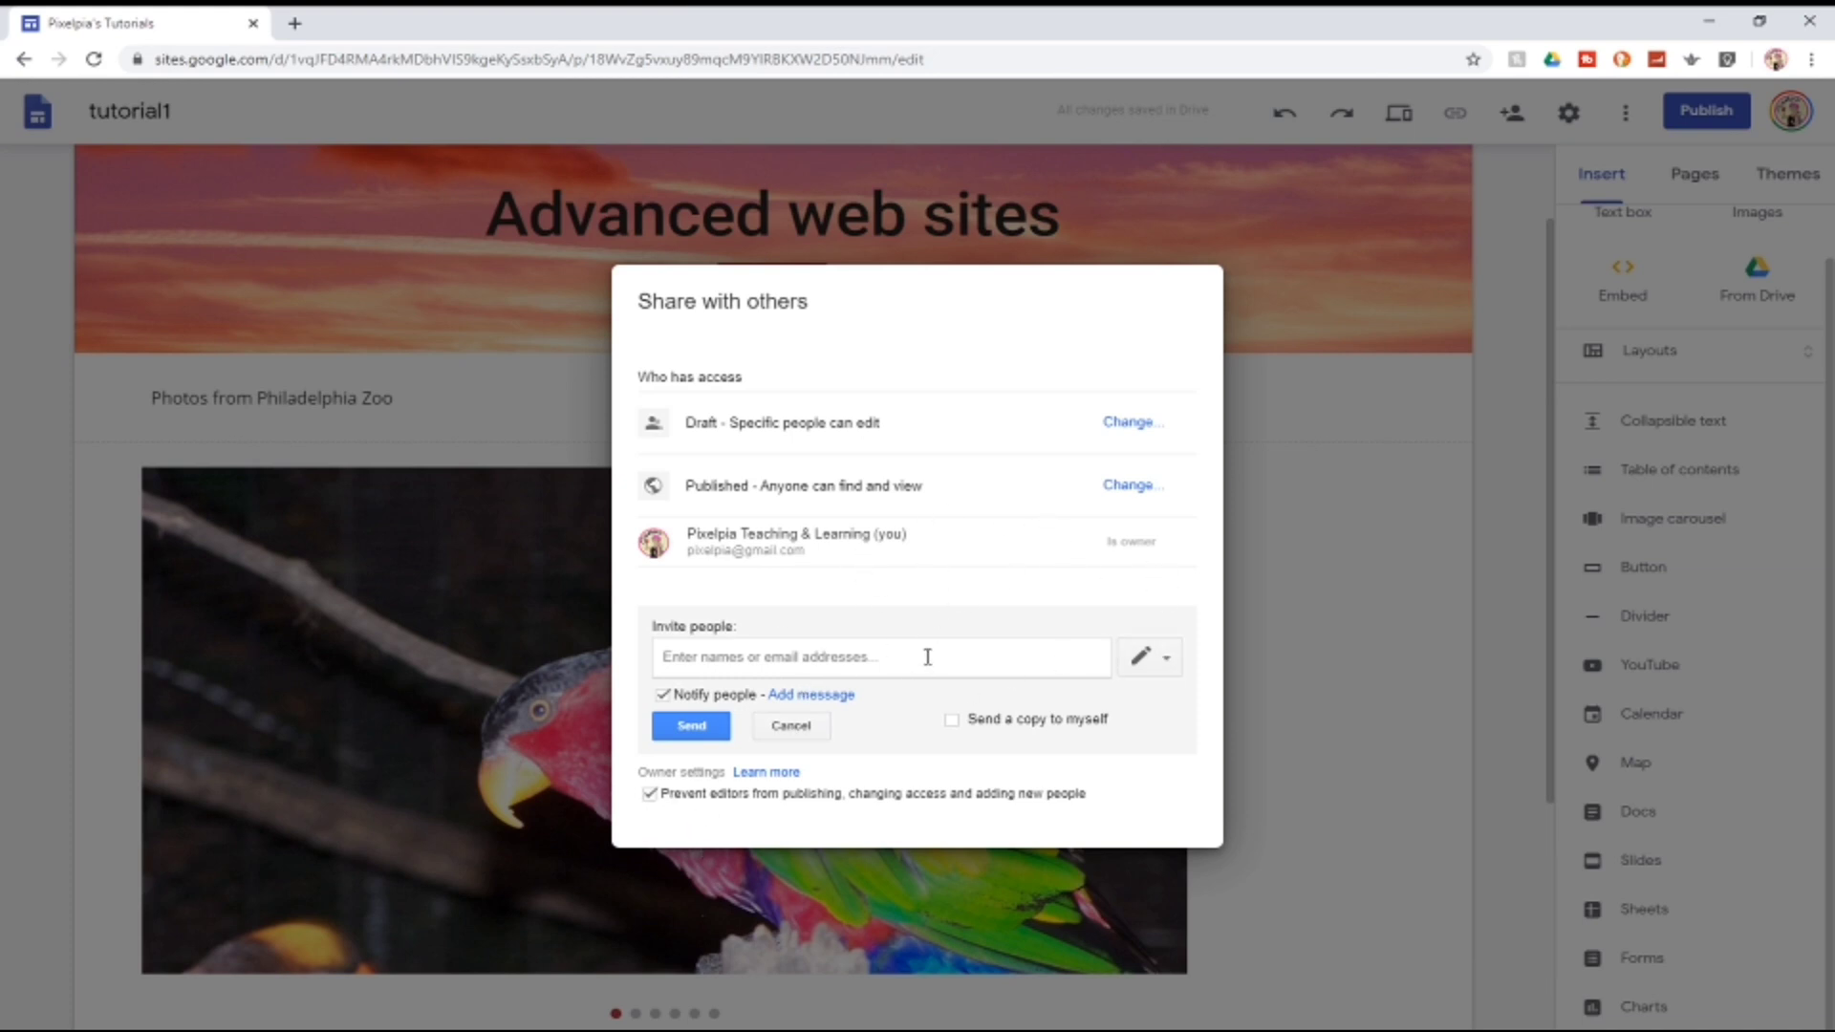
Invite a collaborator by e-mail with "Can edit" access and send the message "please look over and make changes".
type("pia")
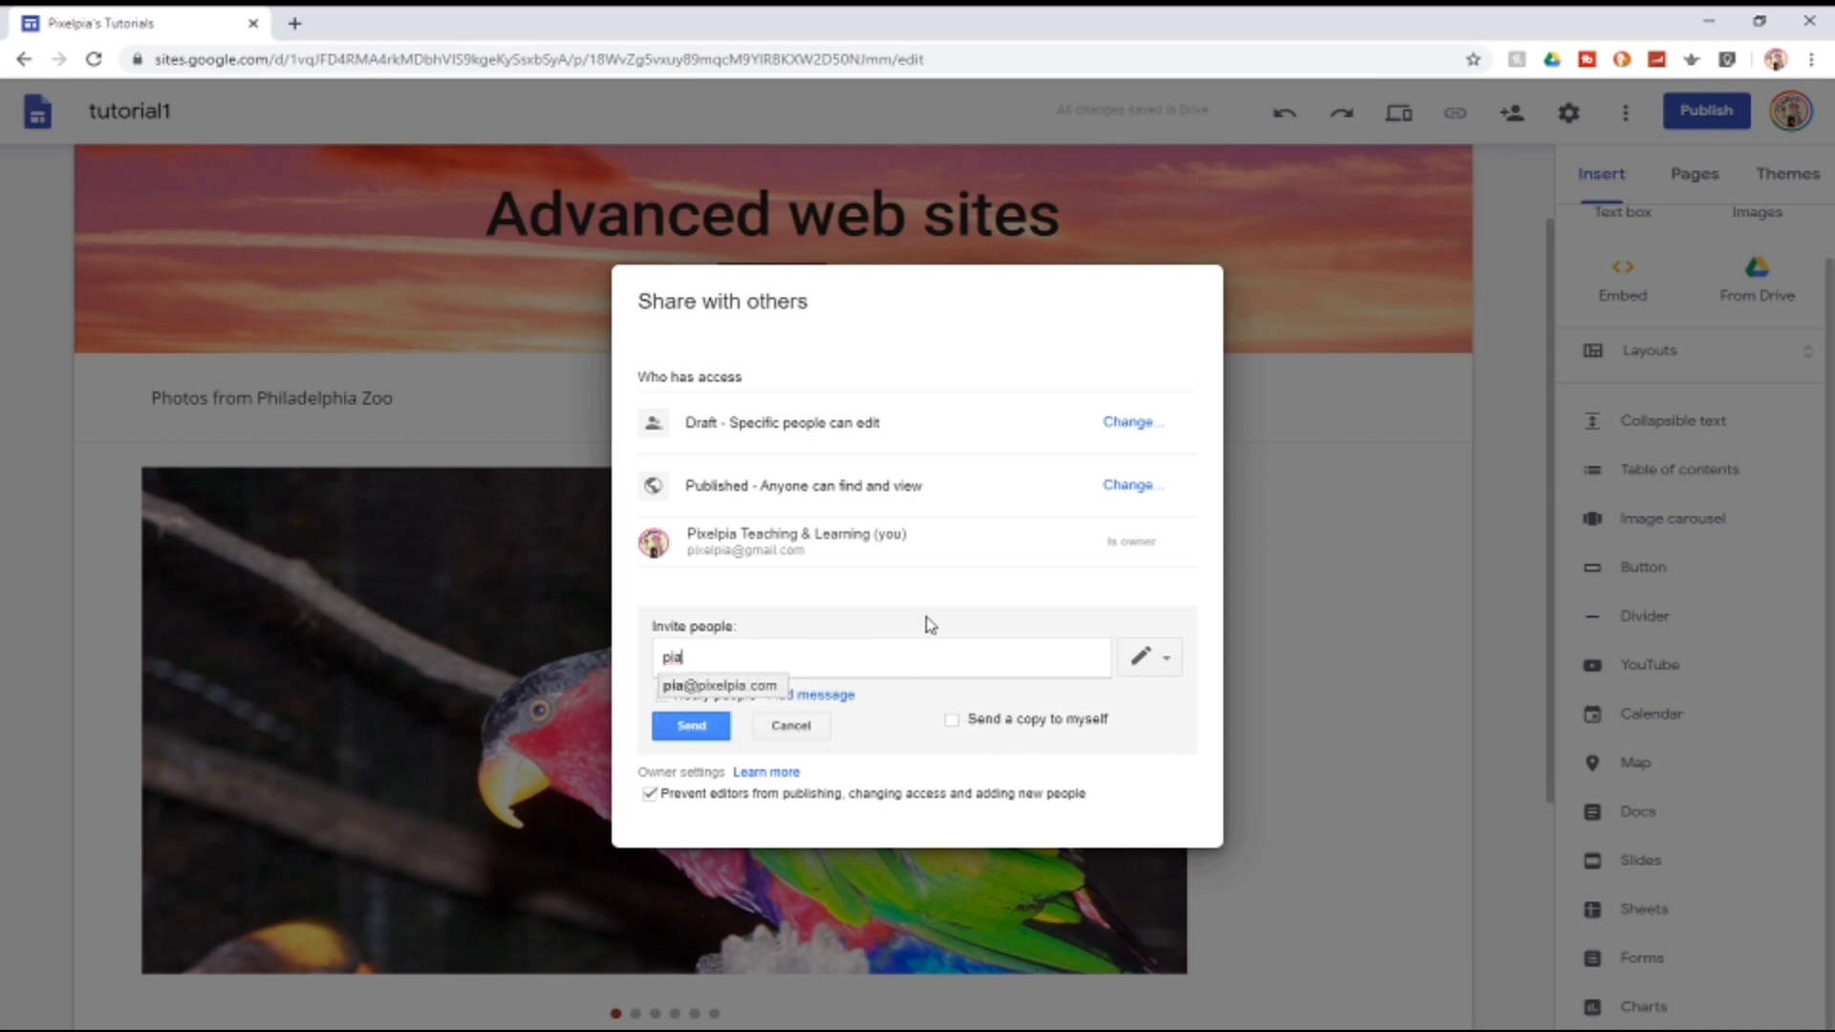
left_click(751, 688)
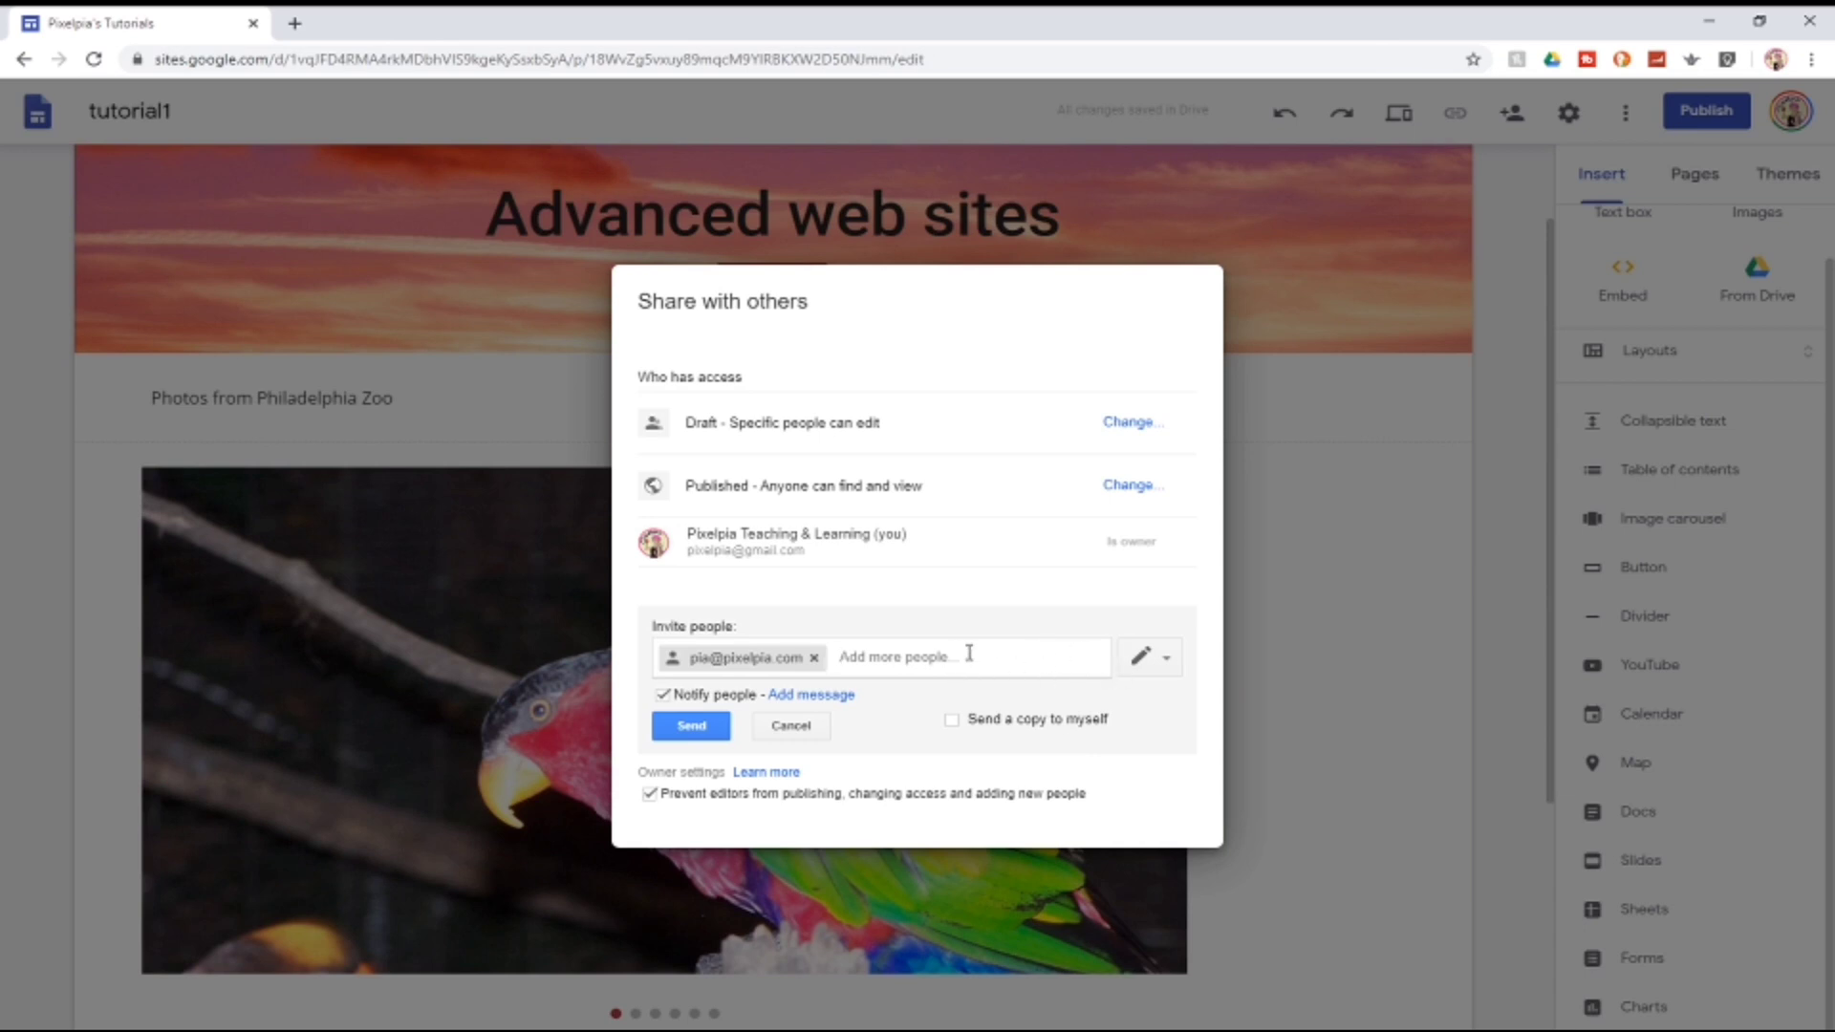
left_click(1170, 660)
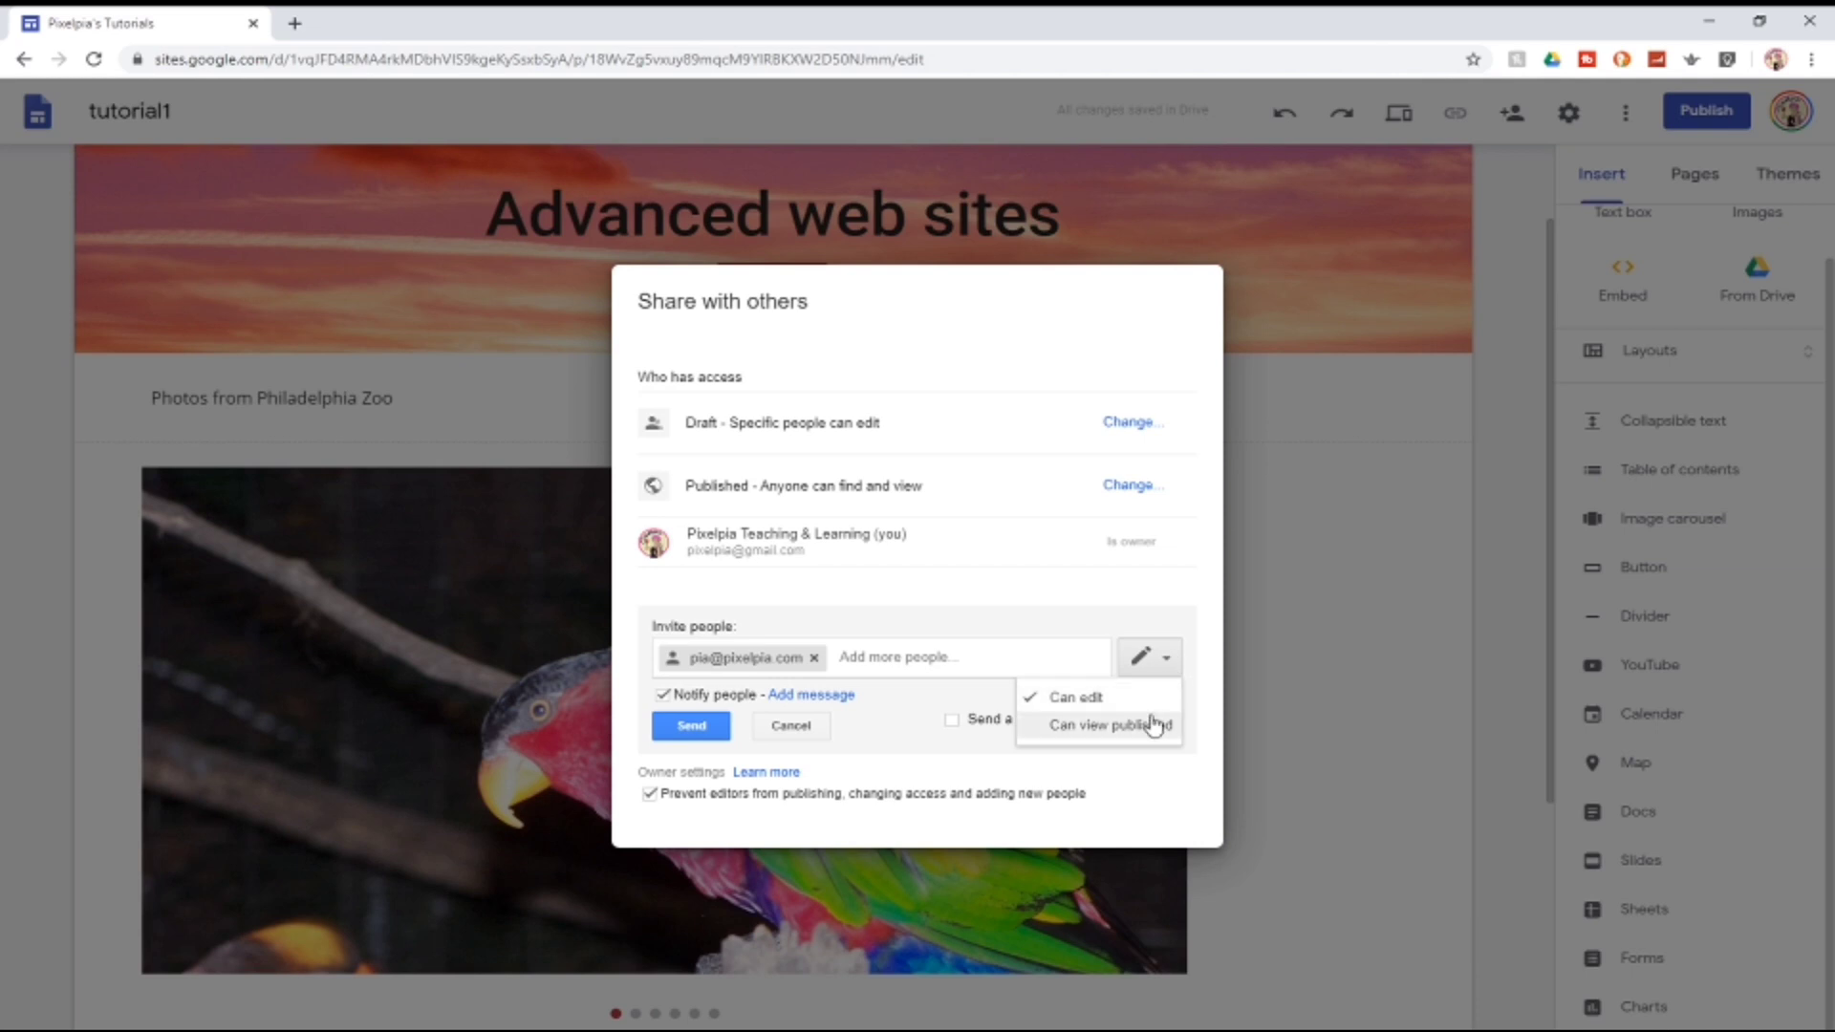
left_click(1077, 699)
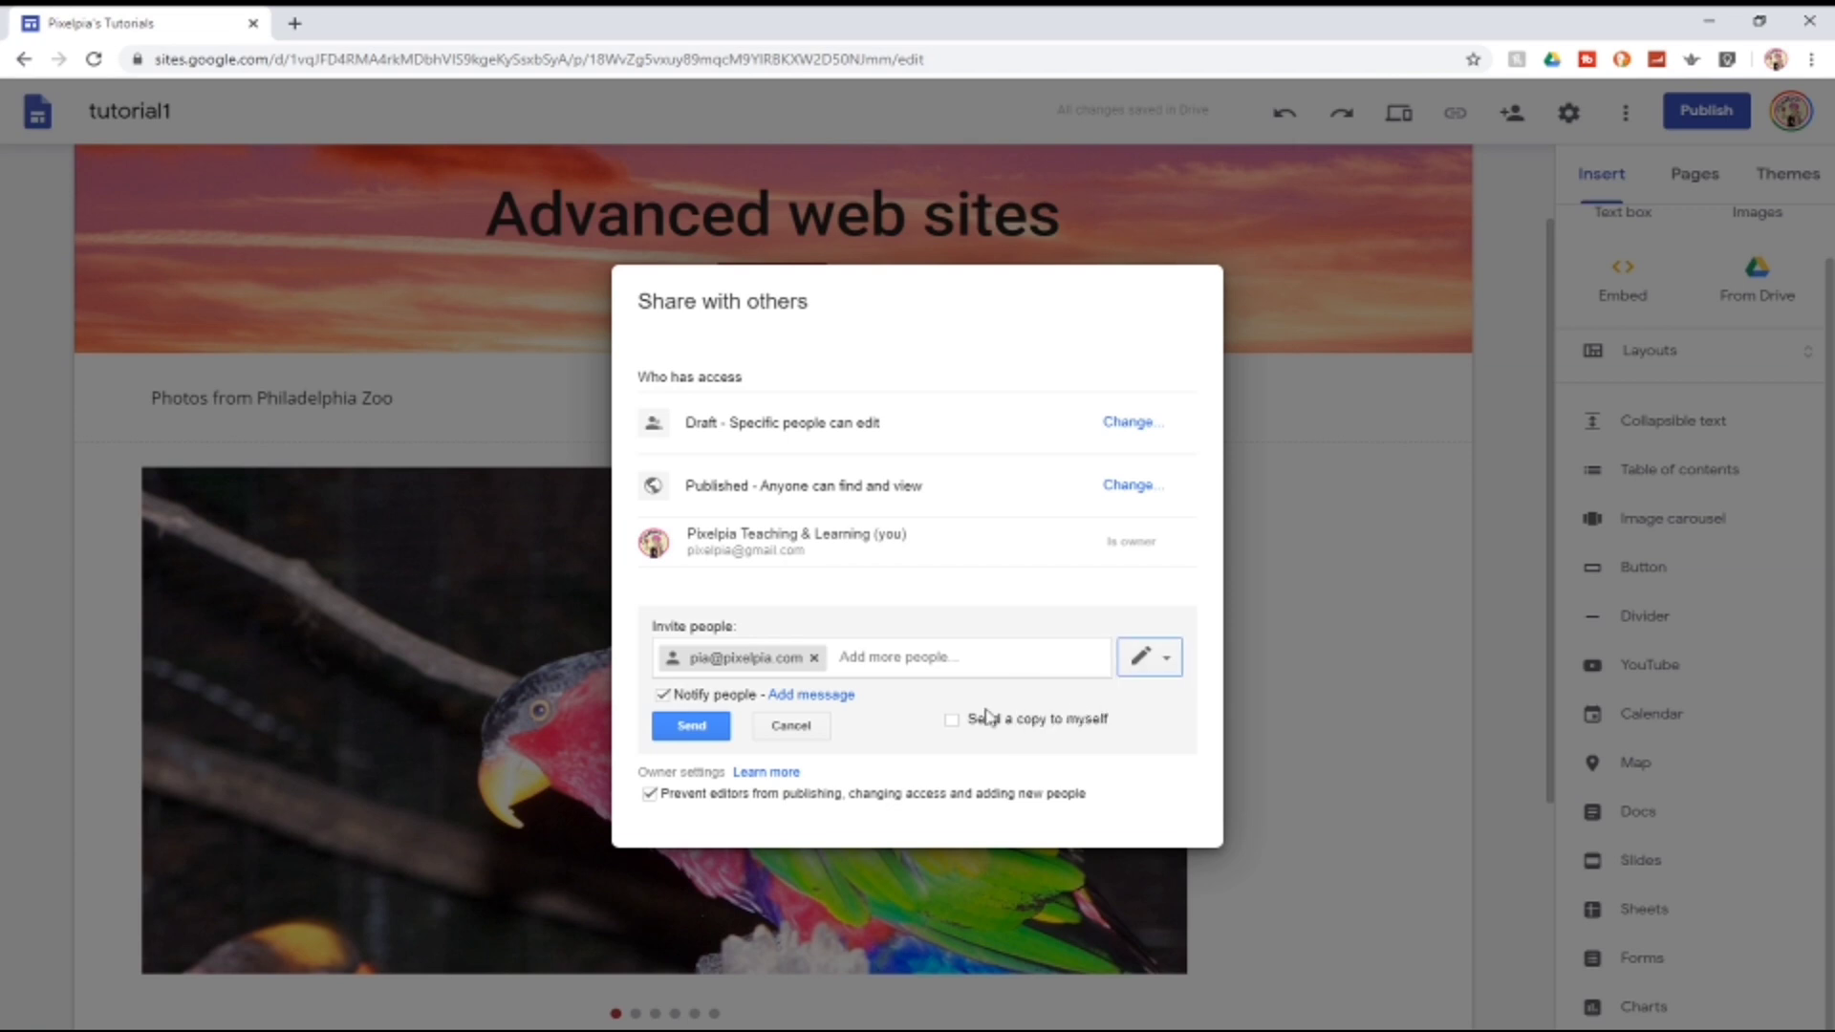
left_click(820, 697)
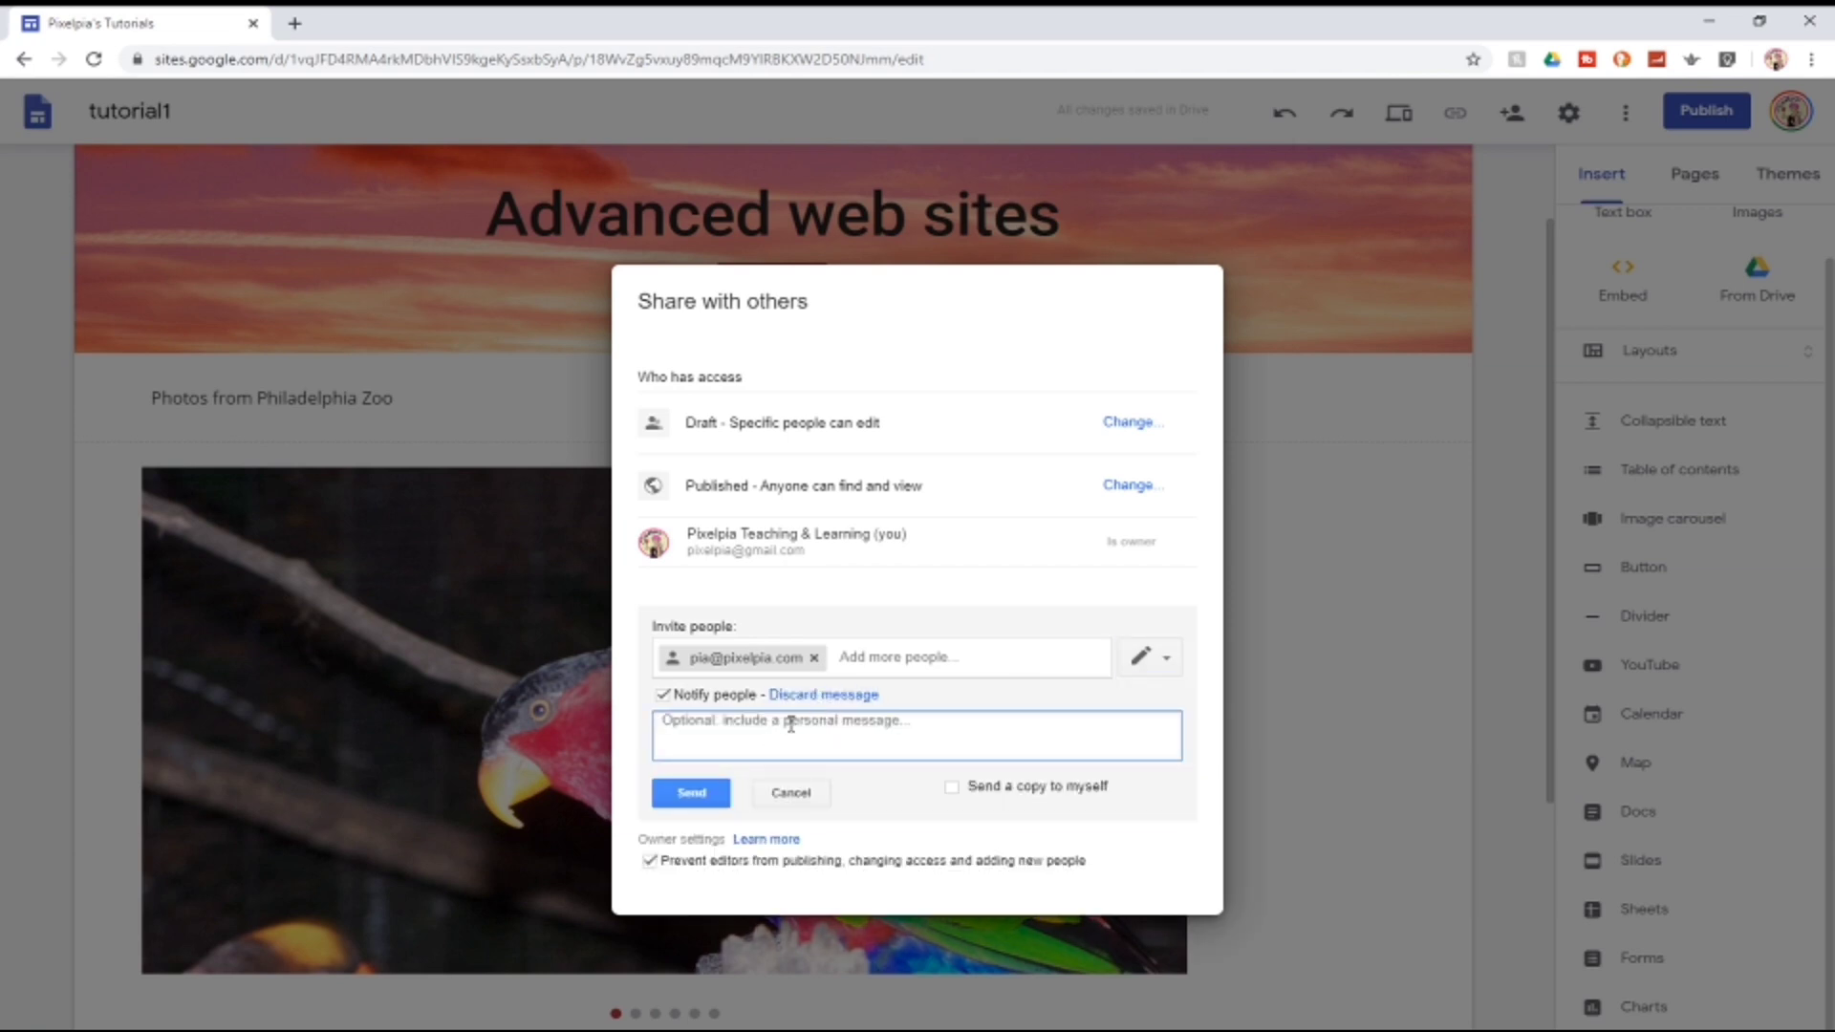
type("please look over and make changes")
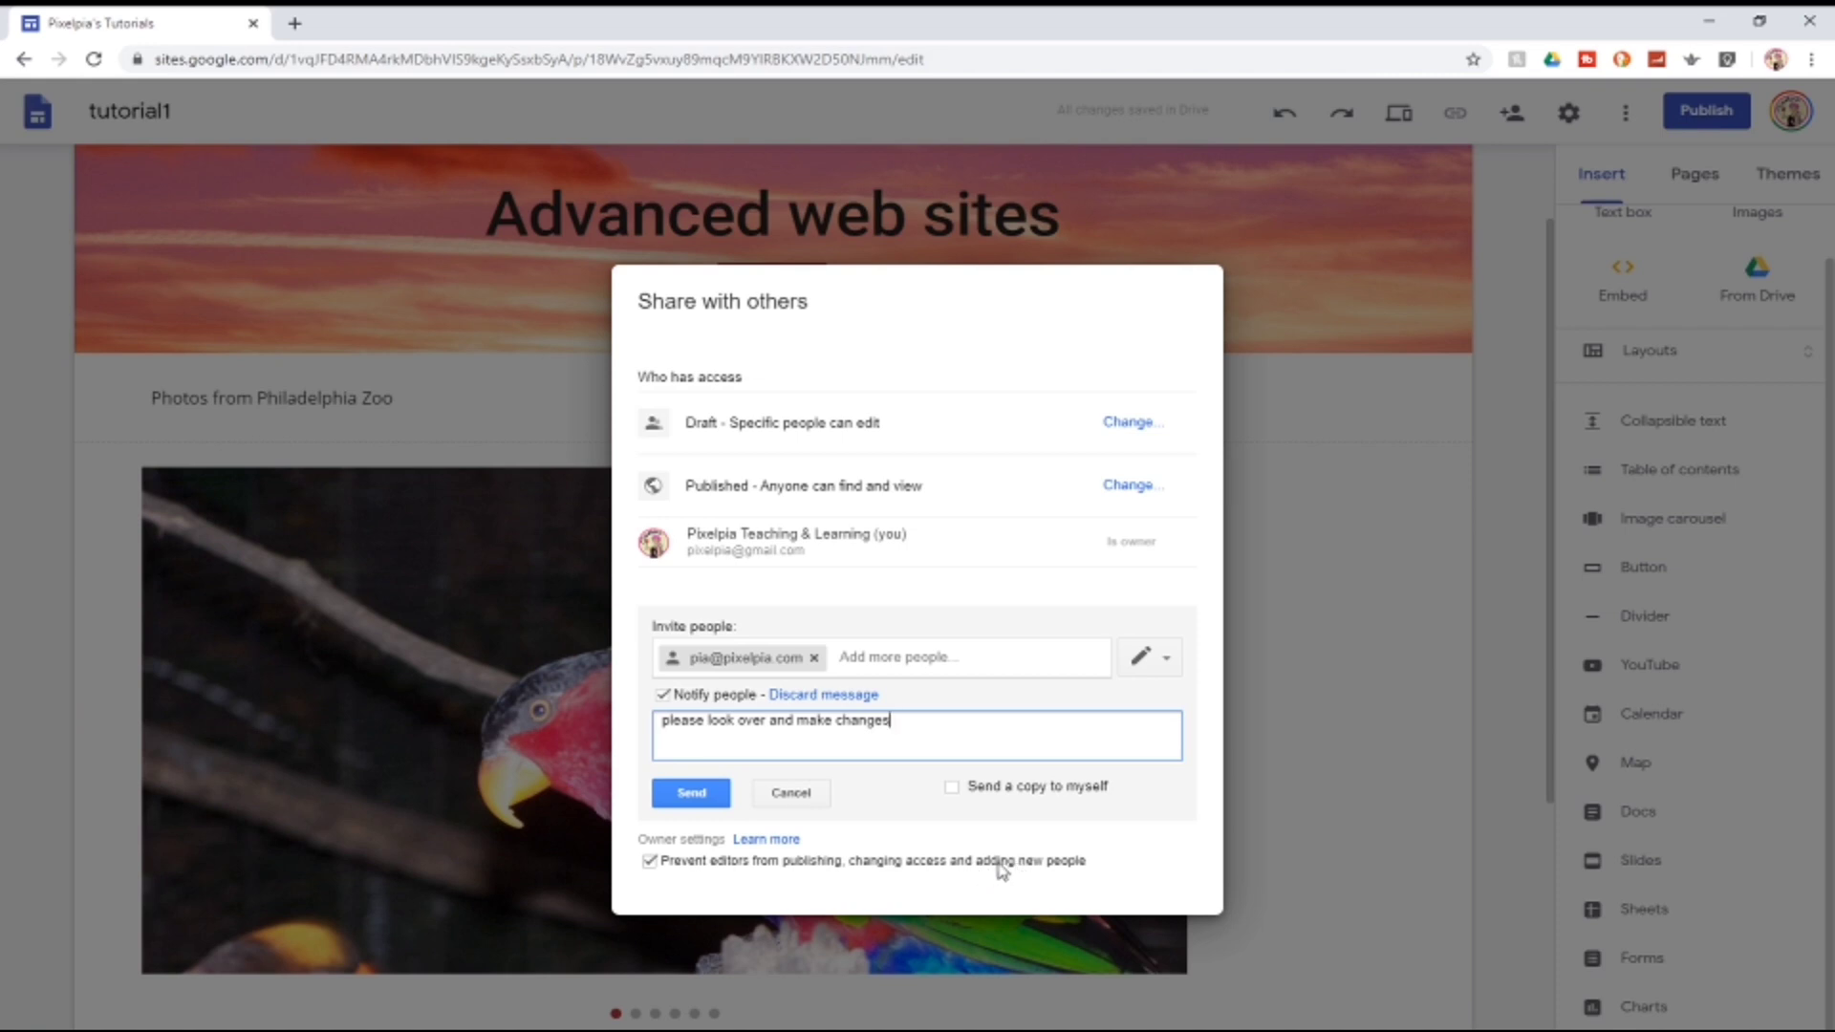
left_click(702, 798)
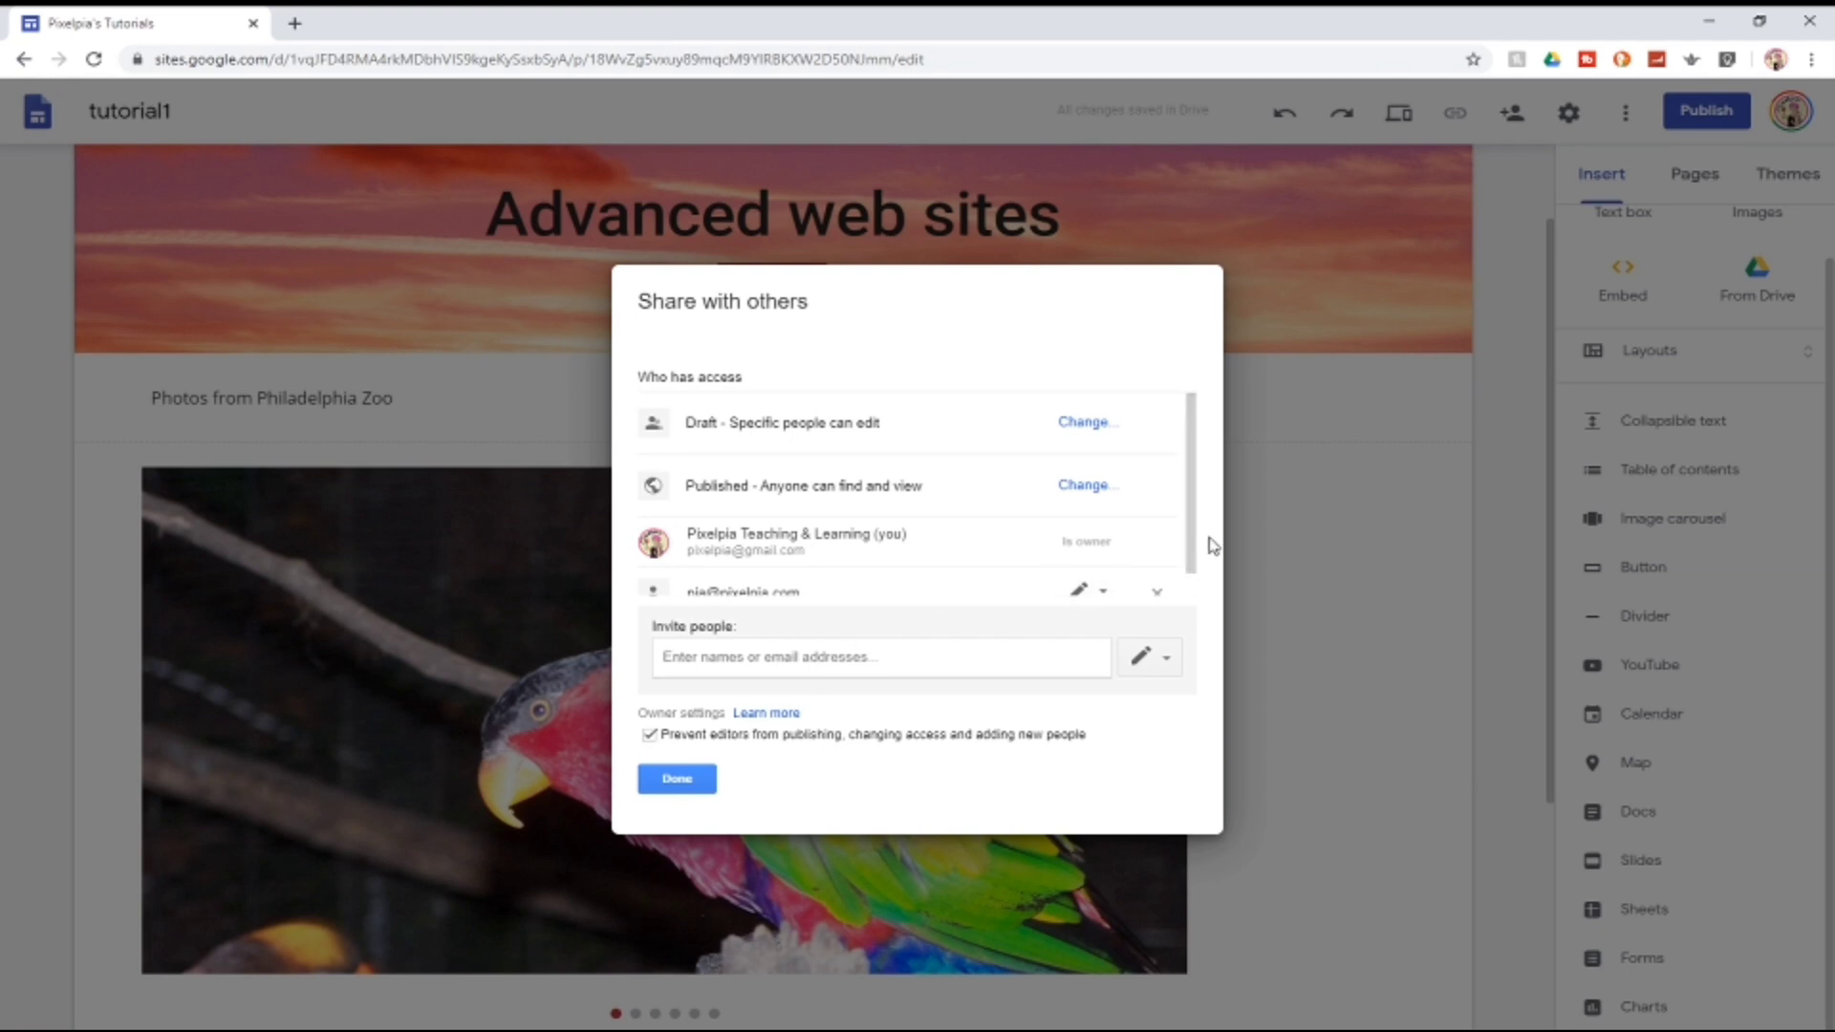
Examine the role options for the invited collaborator without changing the role, and close the sharing settings.
left_click_drag(1194, 546, 1190, 598)
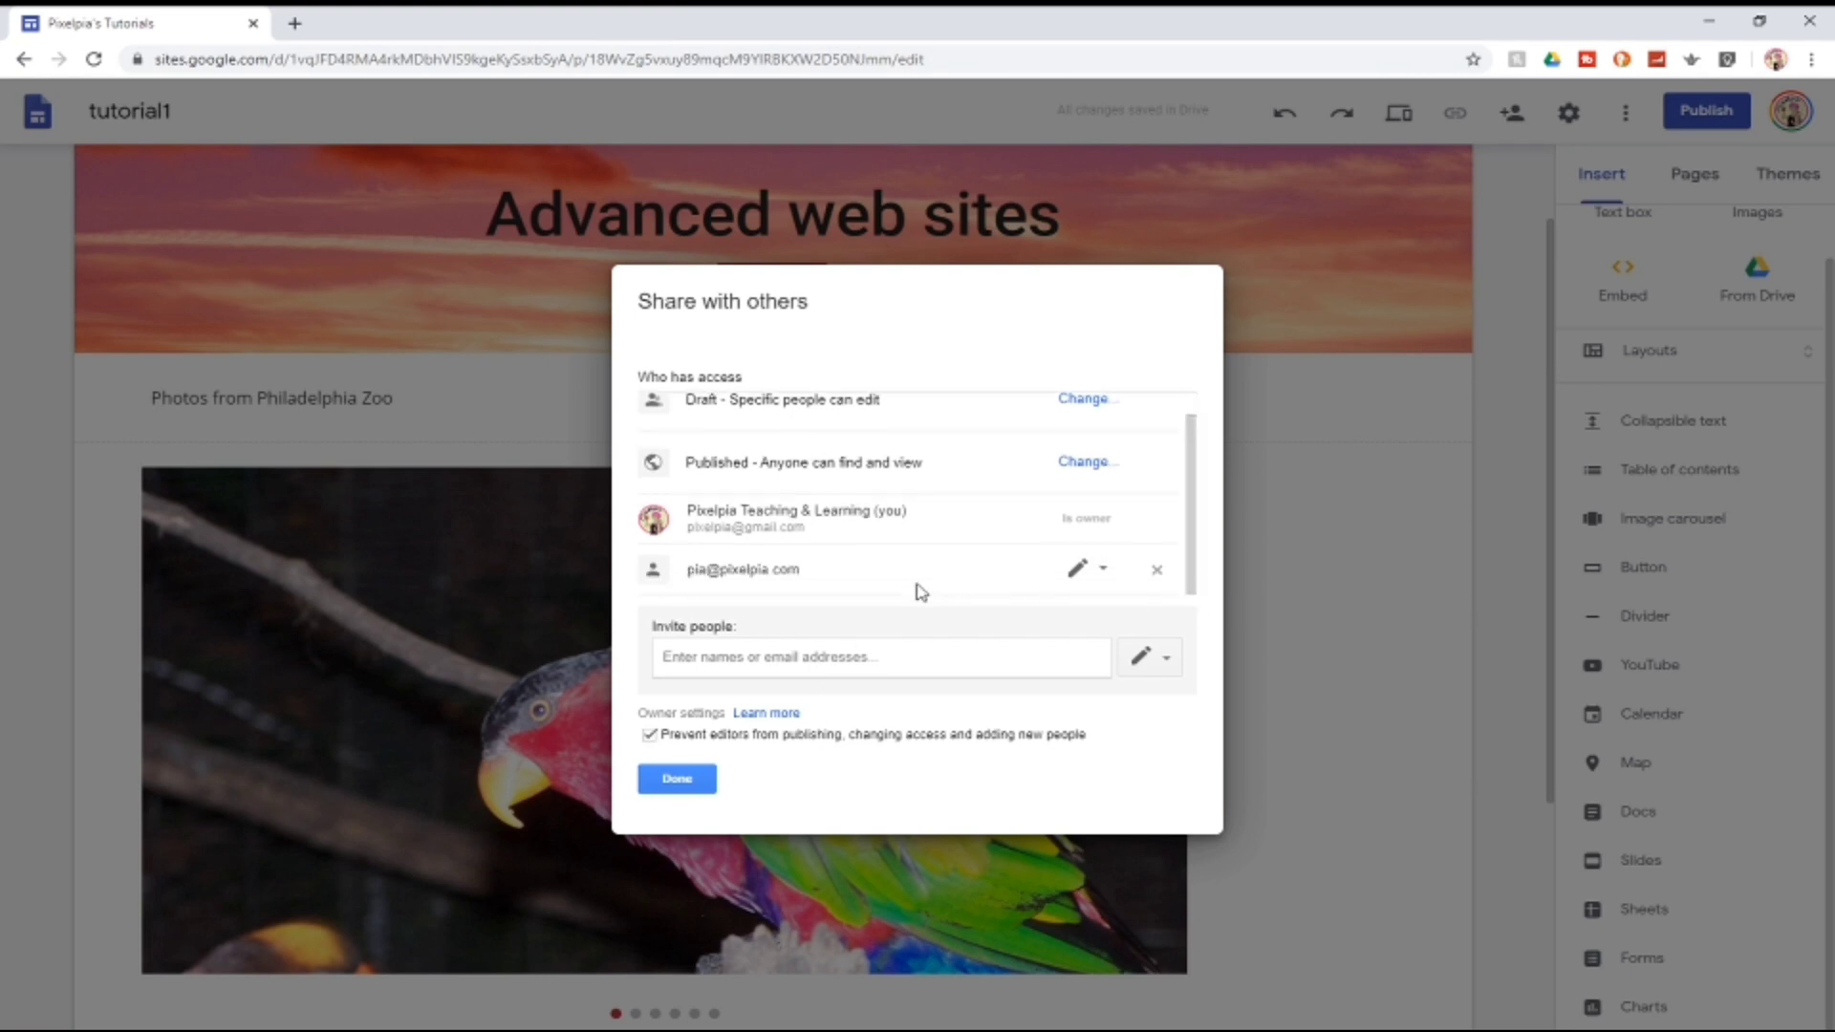
left_click(1104, 570)
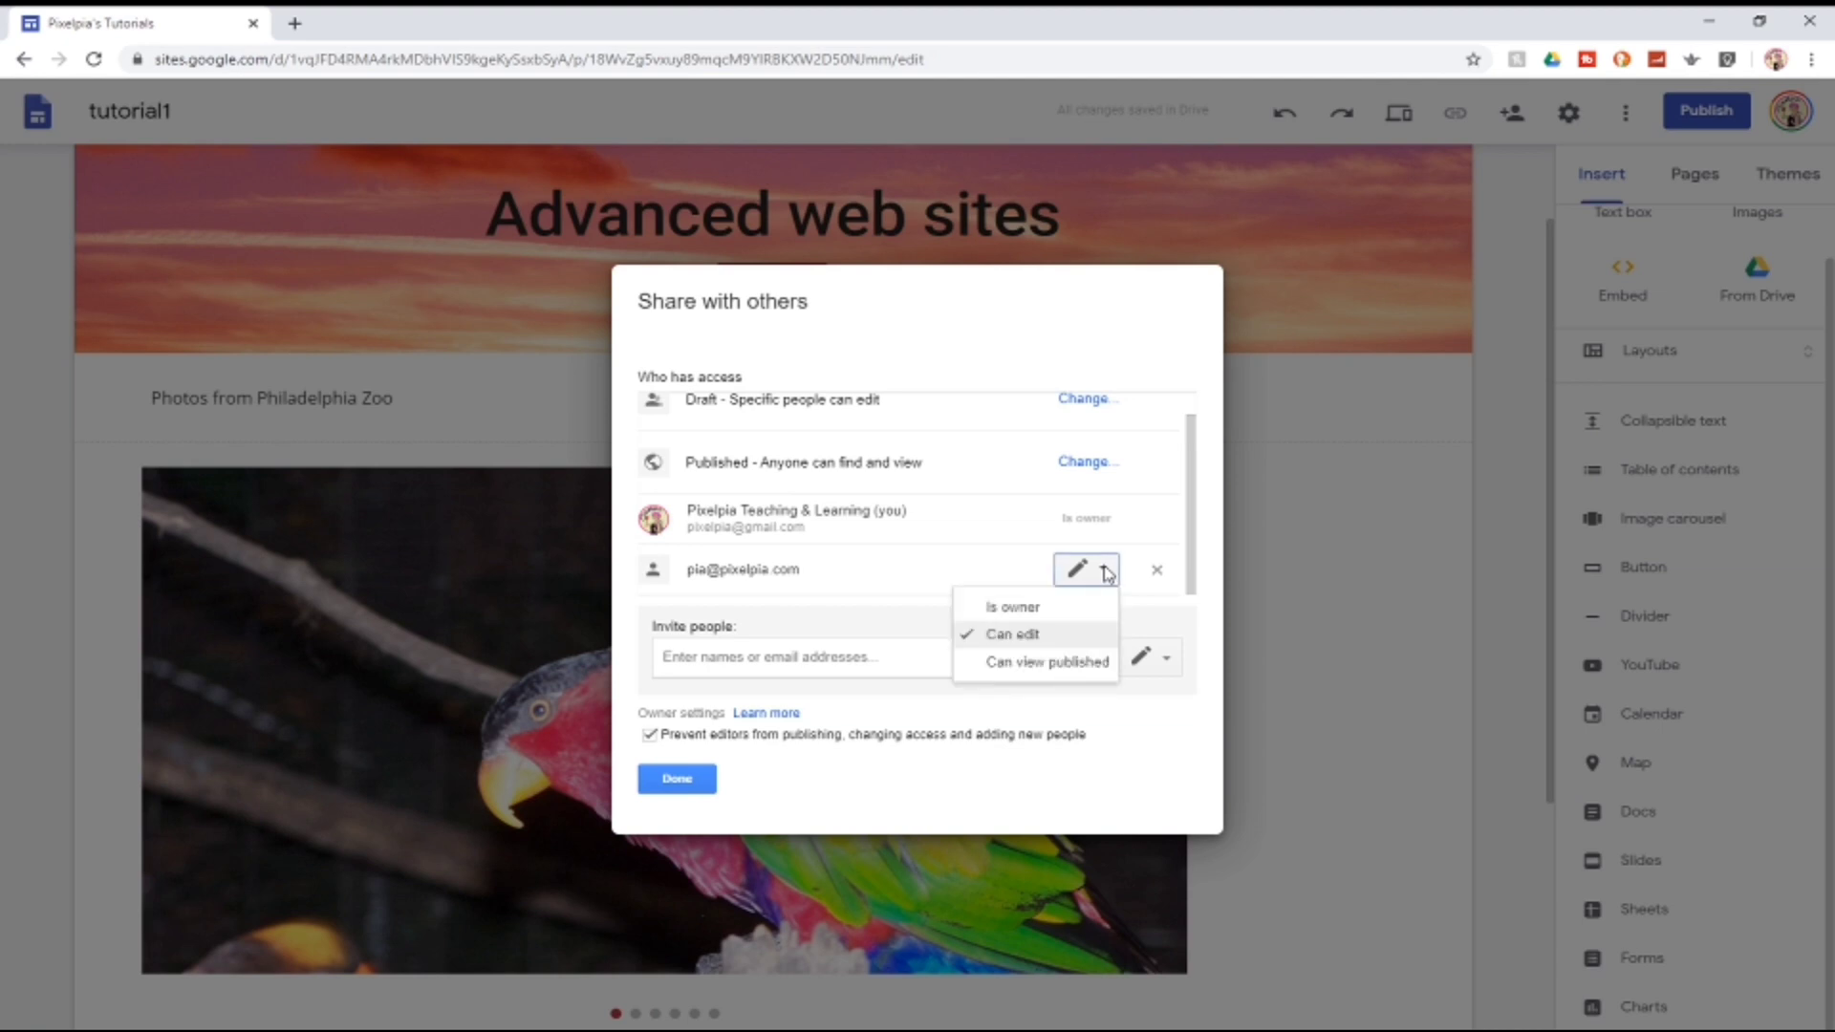
left_click(1106, 573)
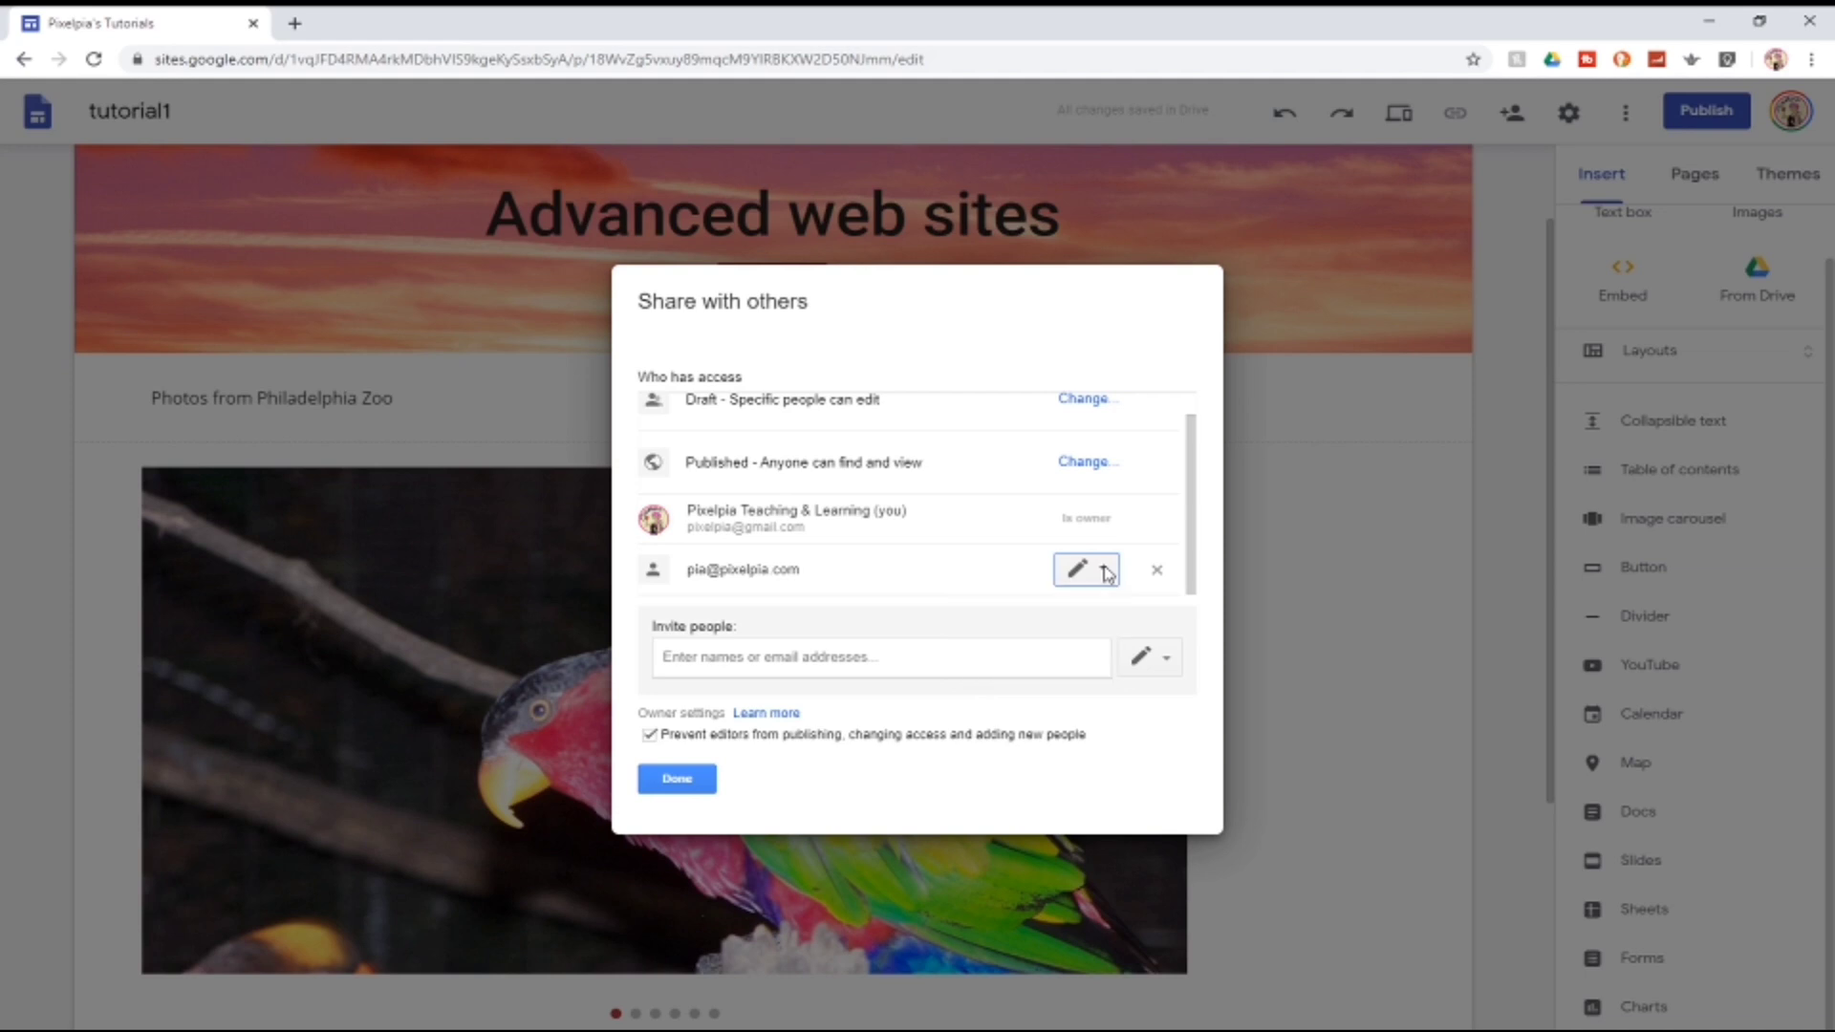
left_click(1107, 573)
left_click(1107, 573)
left_click(675, 782)
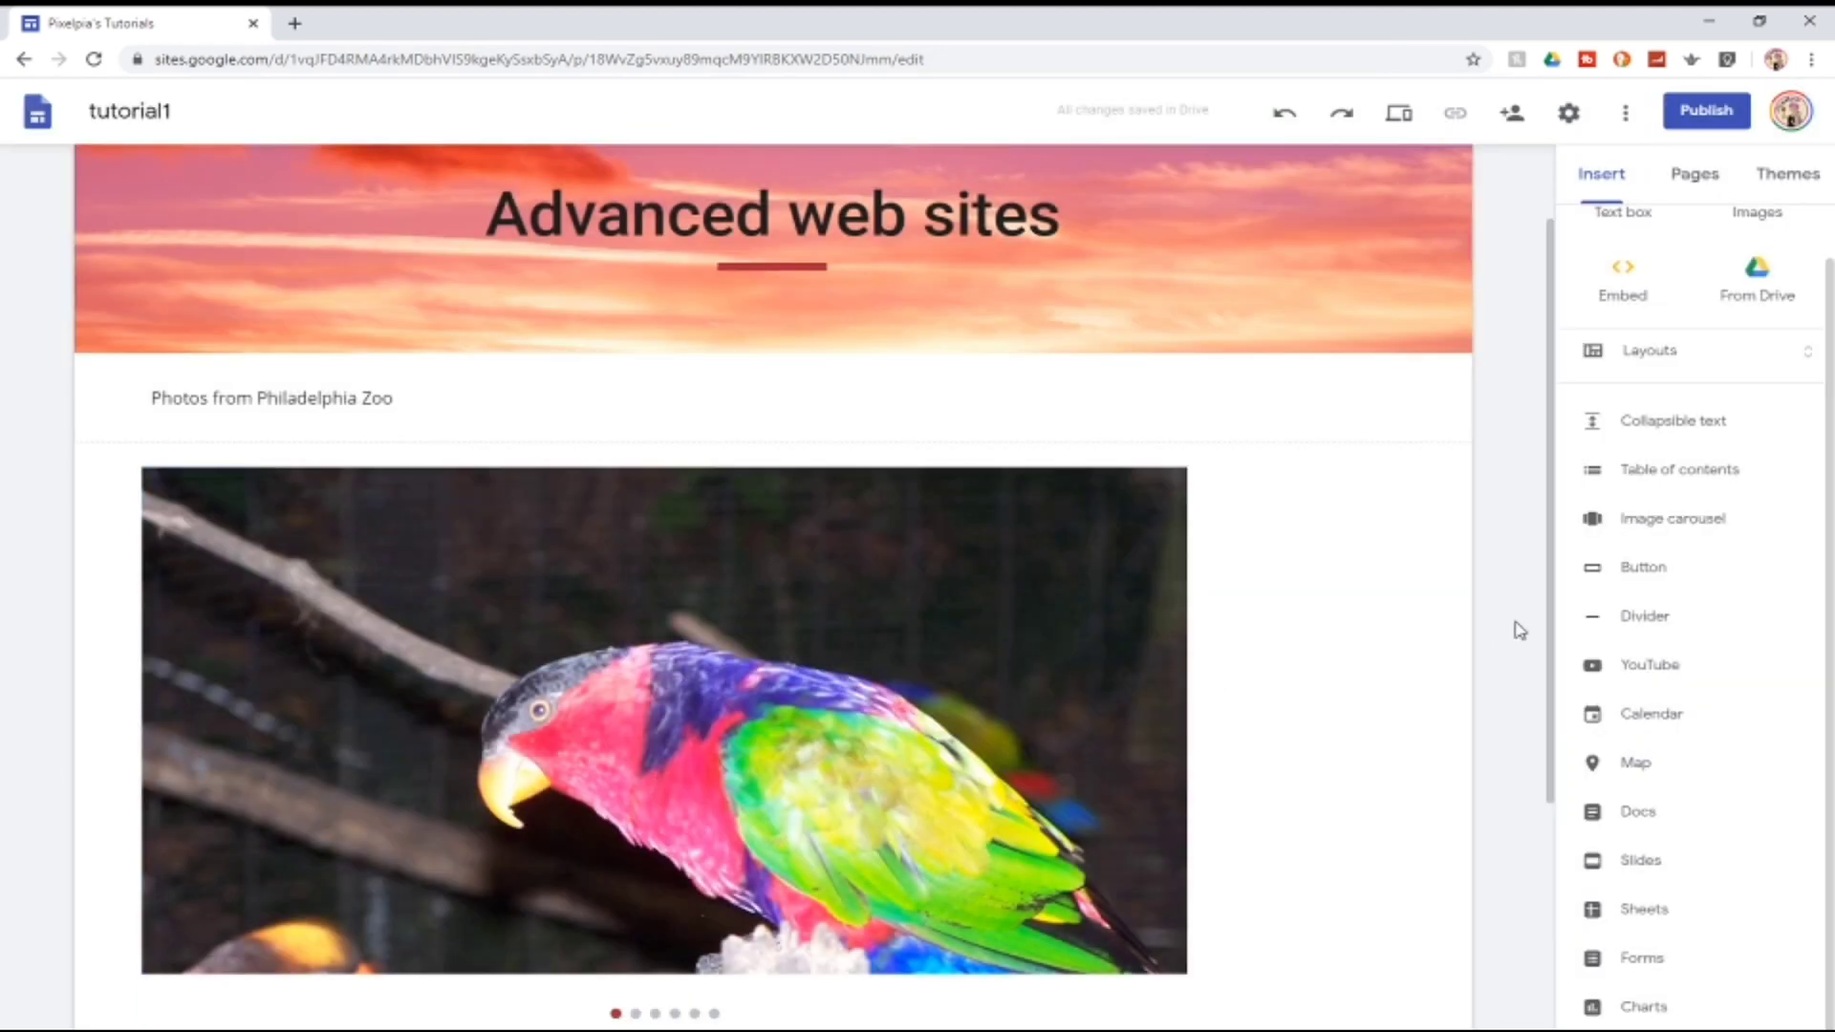
Publish the site to the web under the address "pixelpiastutorials".
mouse_move(1453, 557)
left_click(1702, 110)
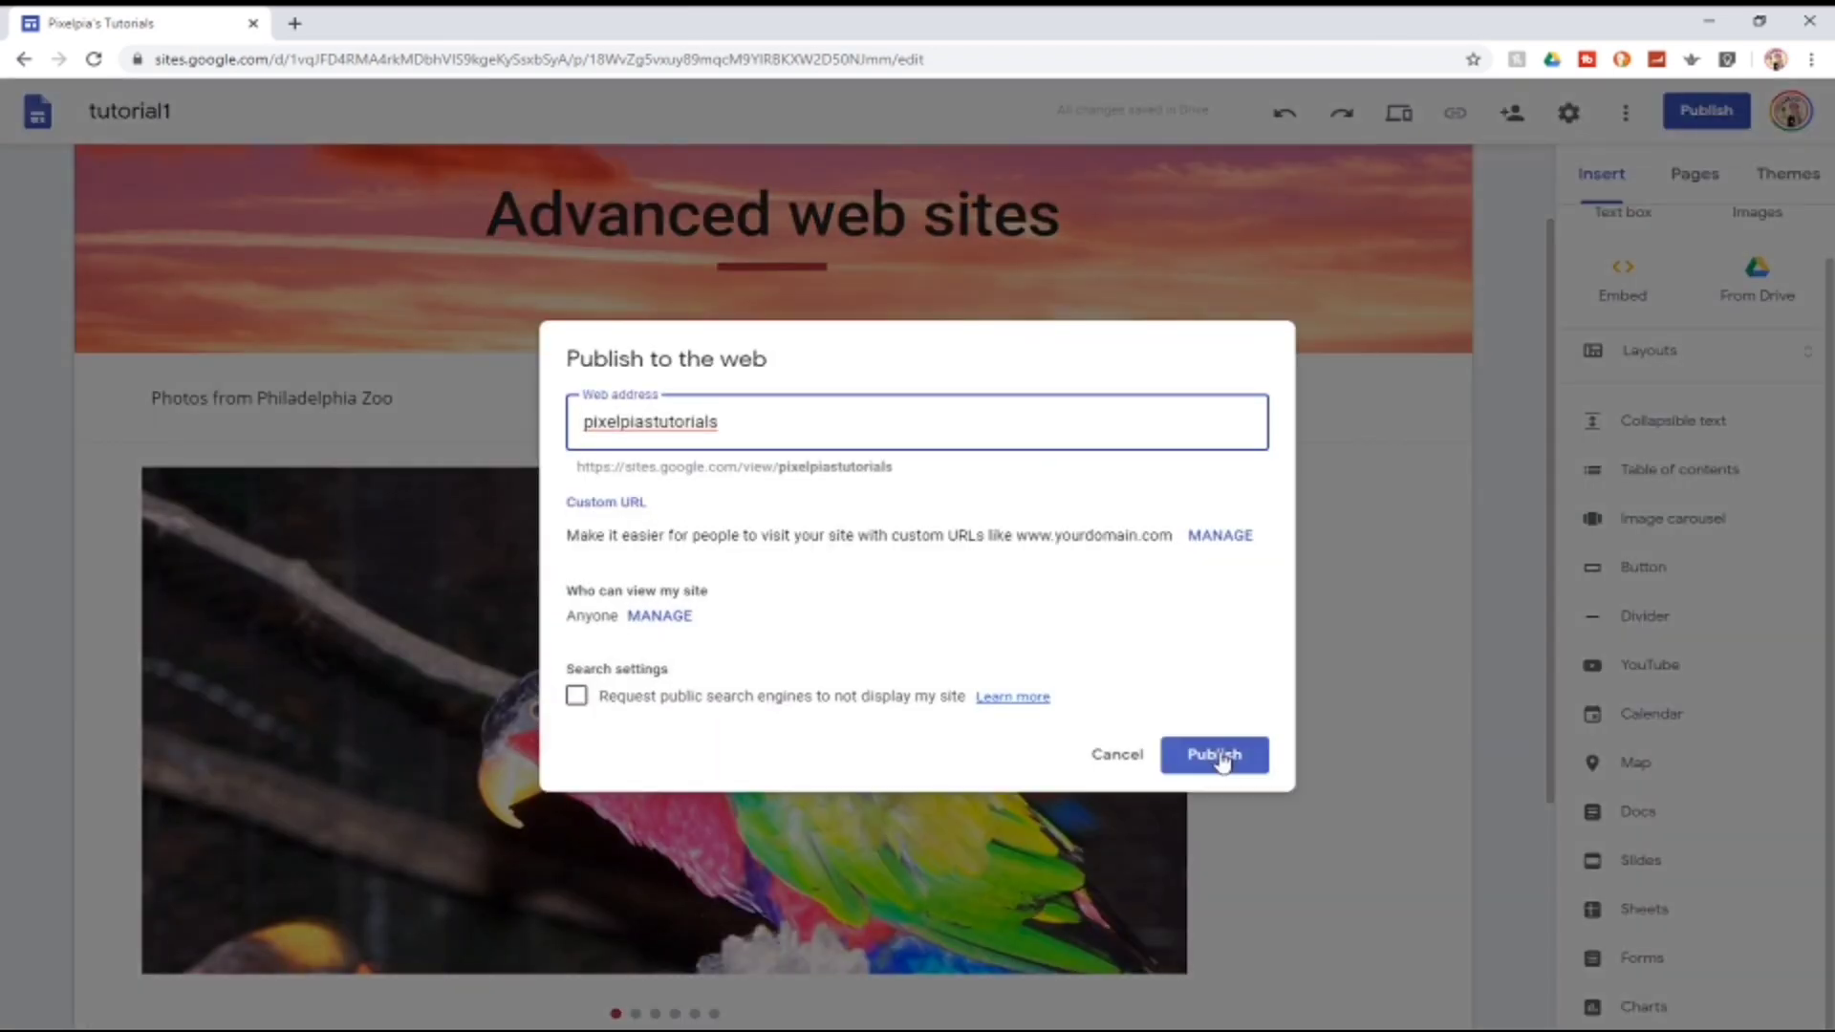
left_click(1219, 756)
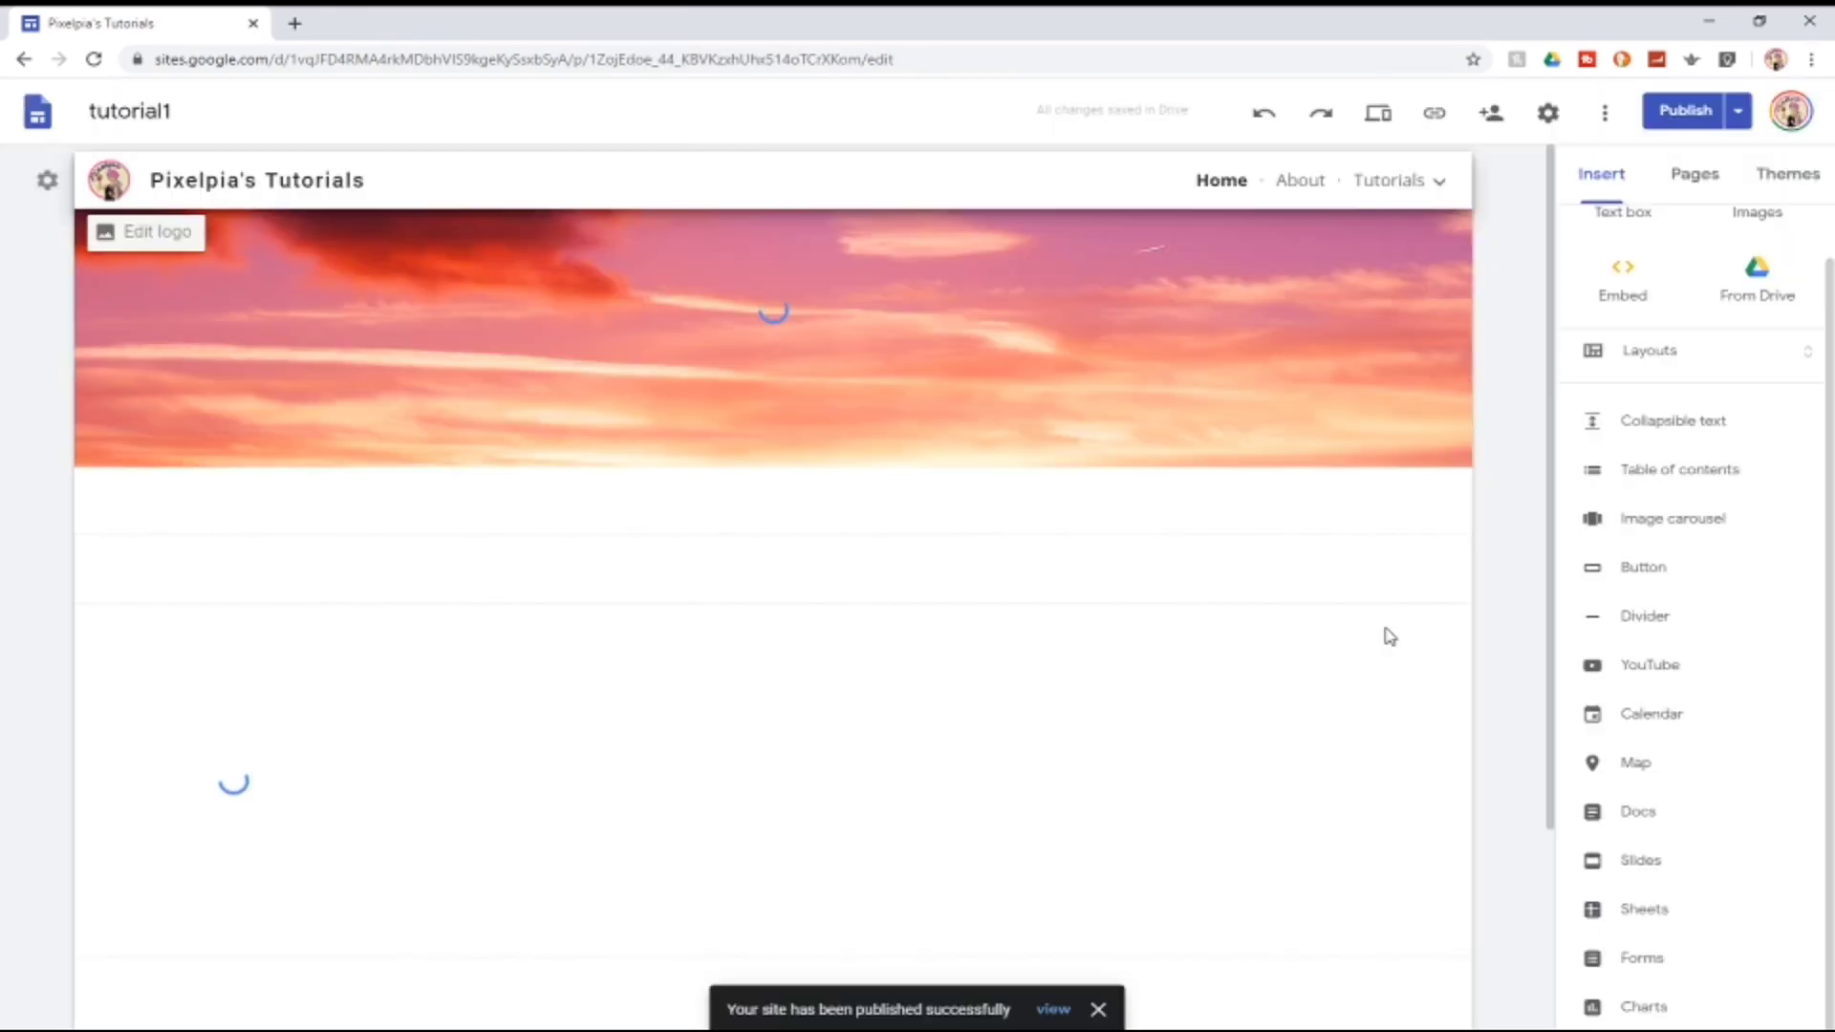
View the published site's Home and About pages and return to the editor.
left_click(1054, 1011)
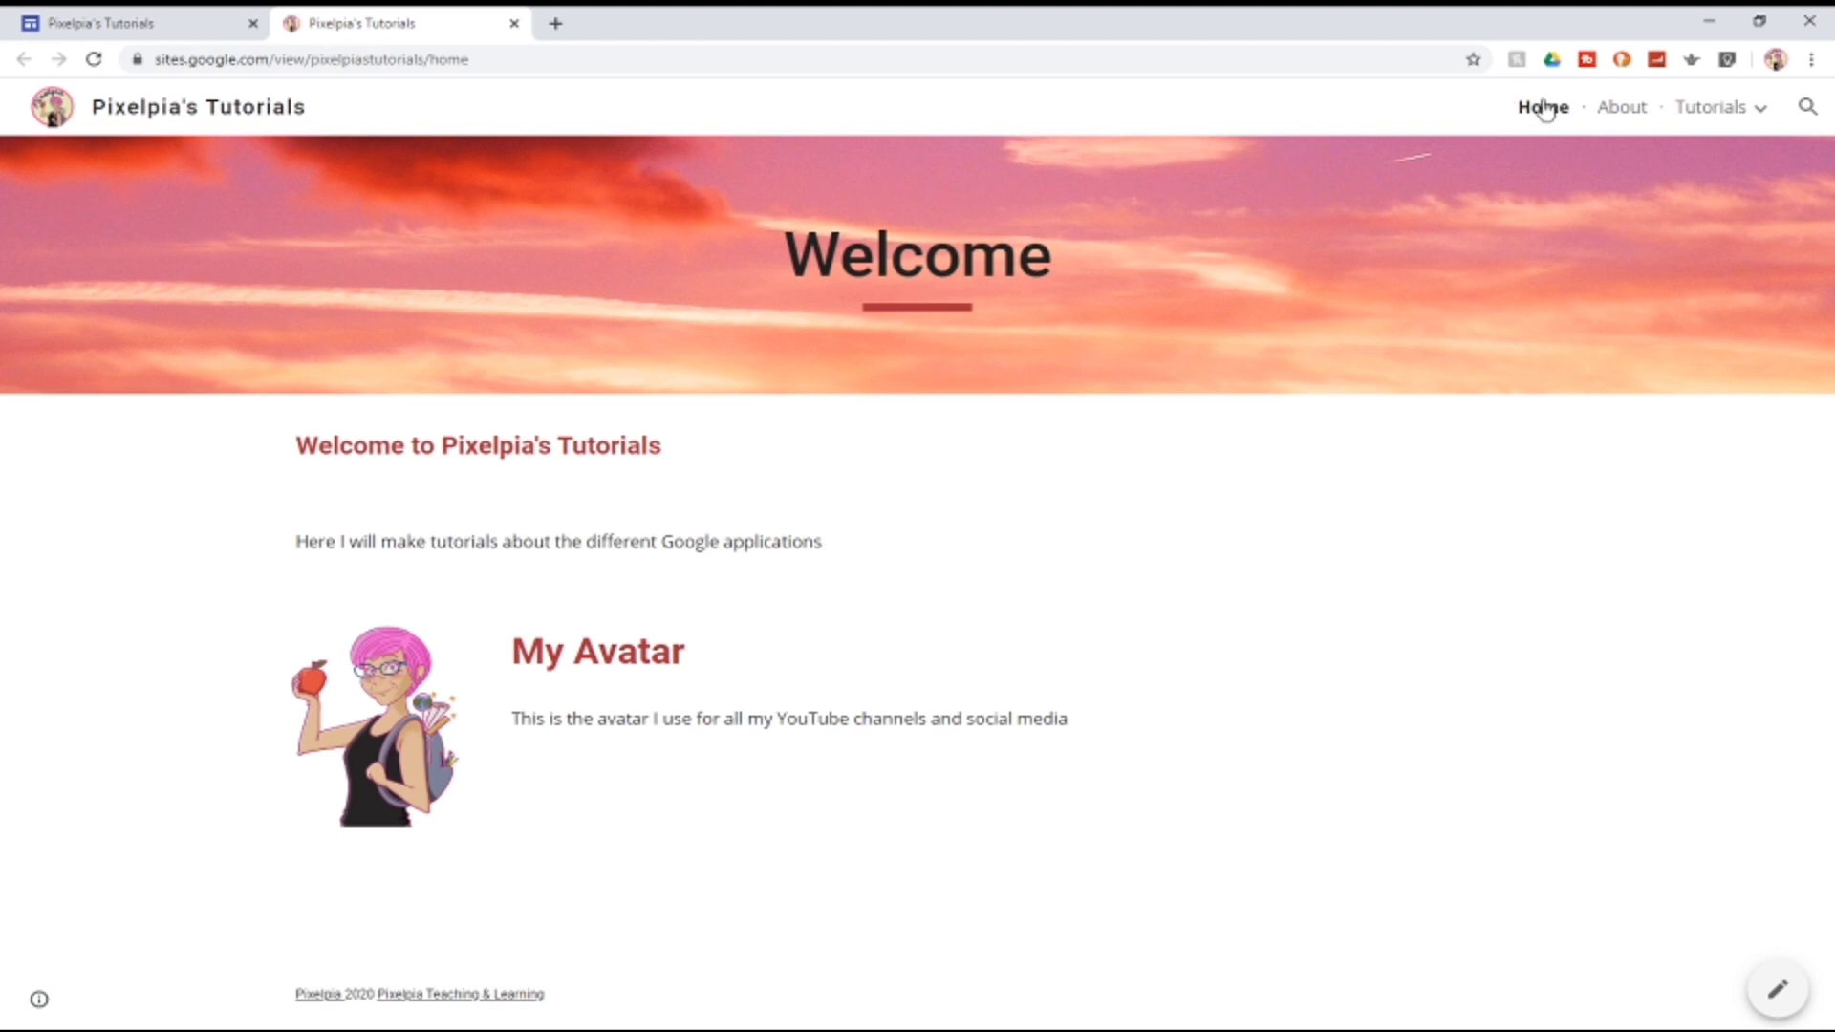
left_click(1633, 113)
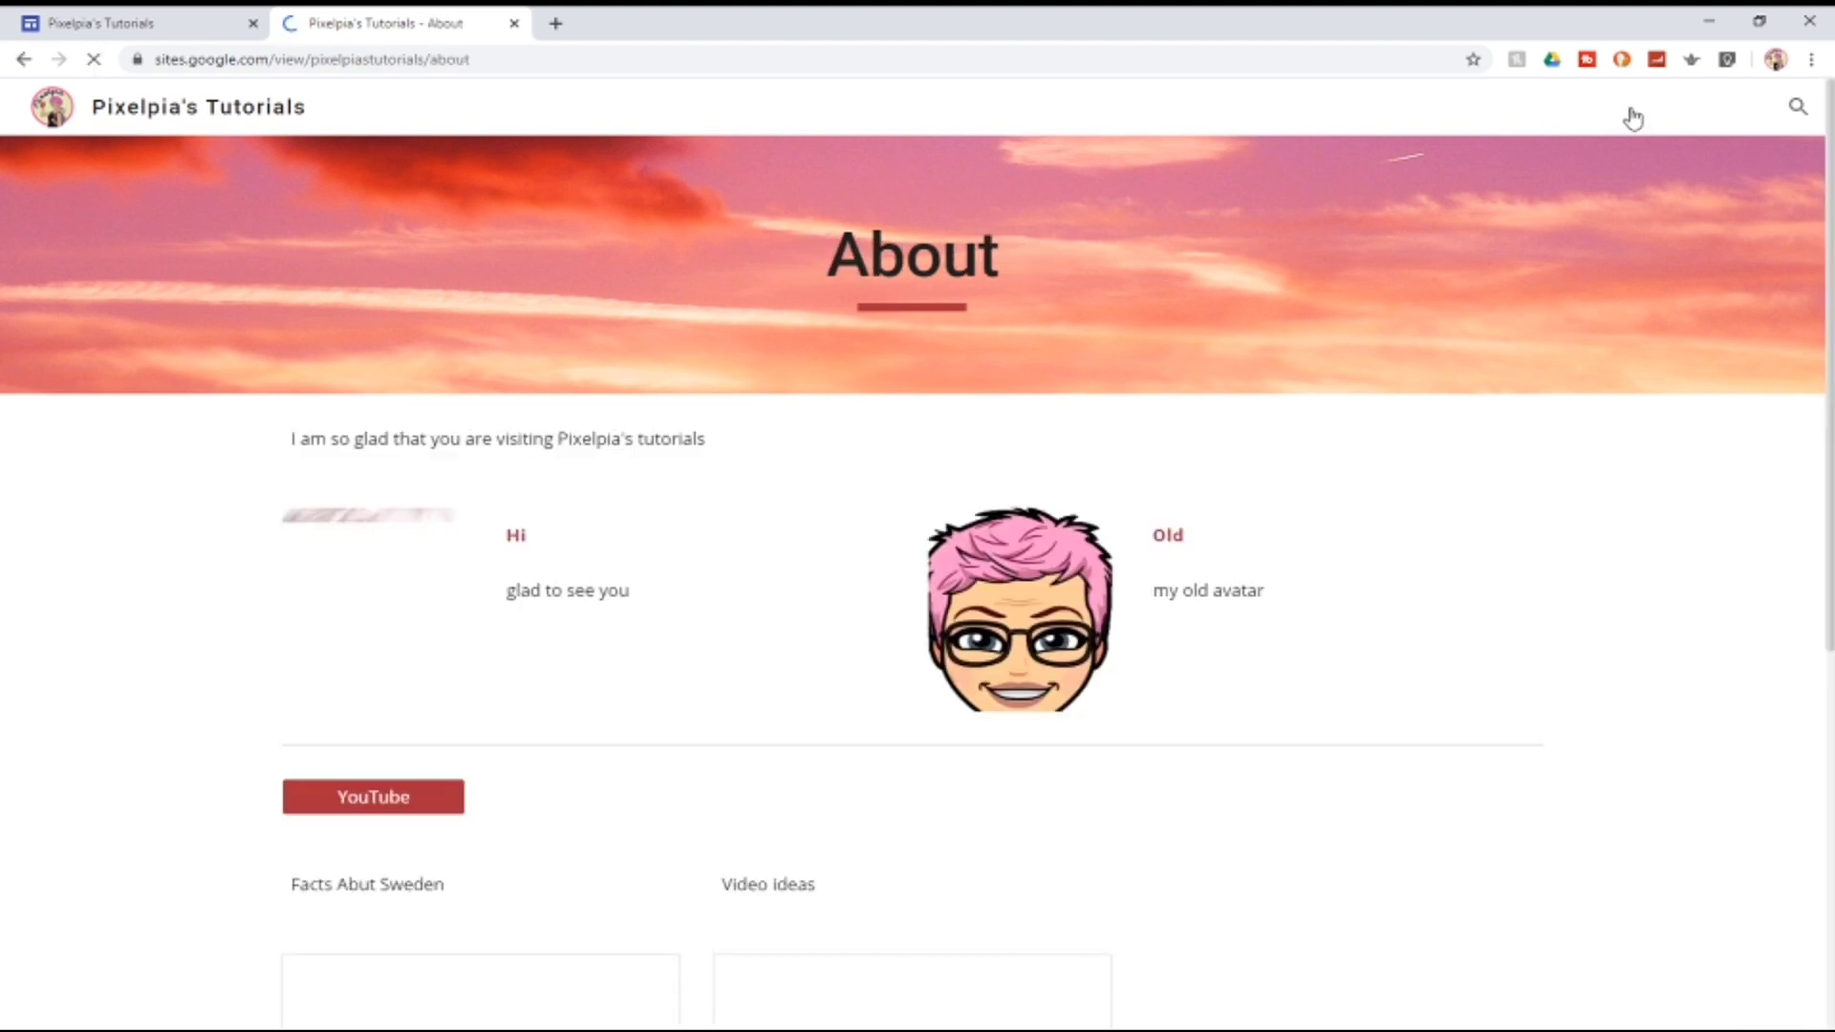
key("ctrl+w")
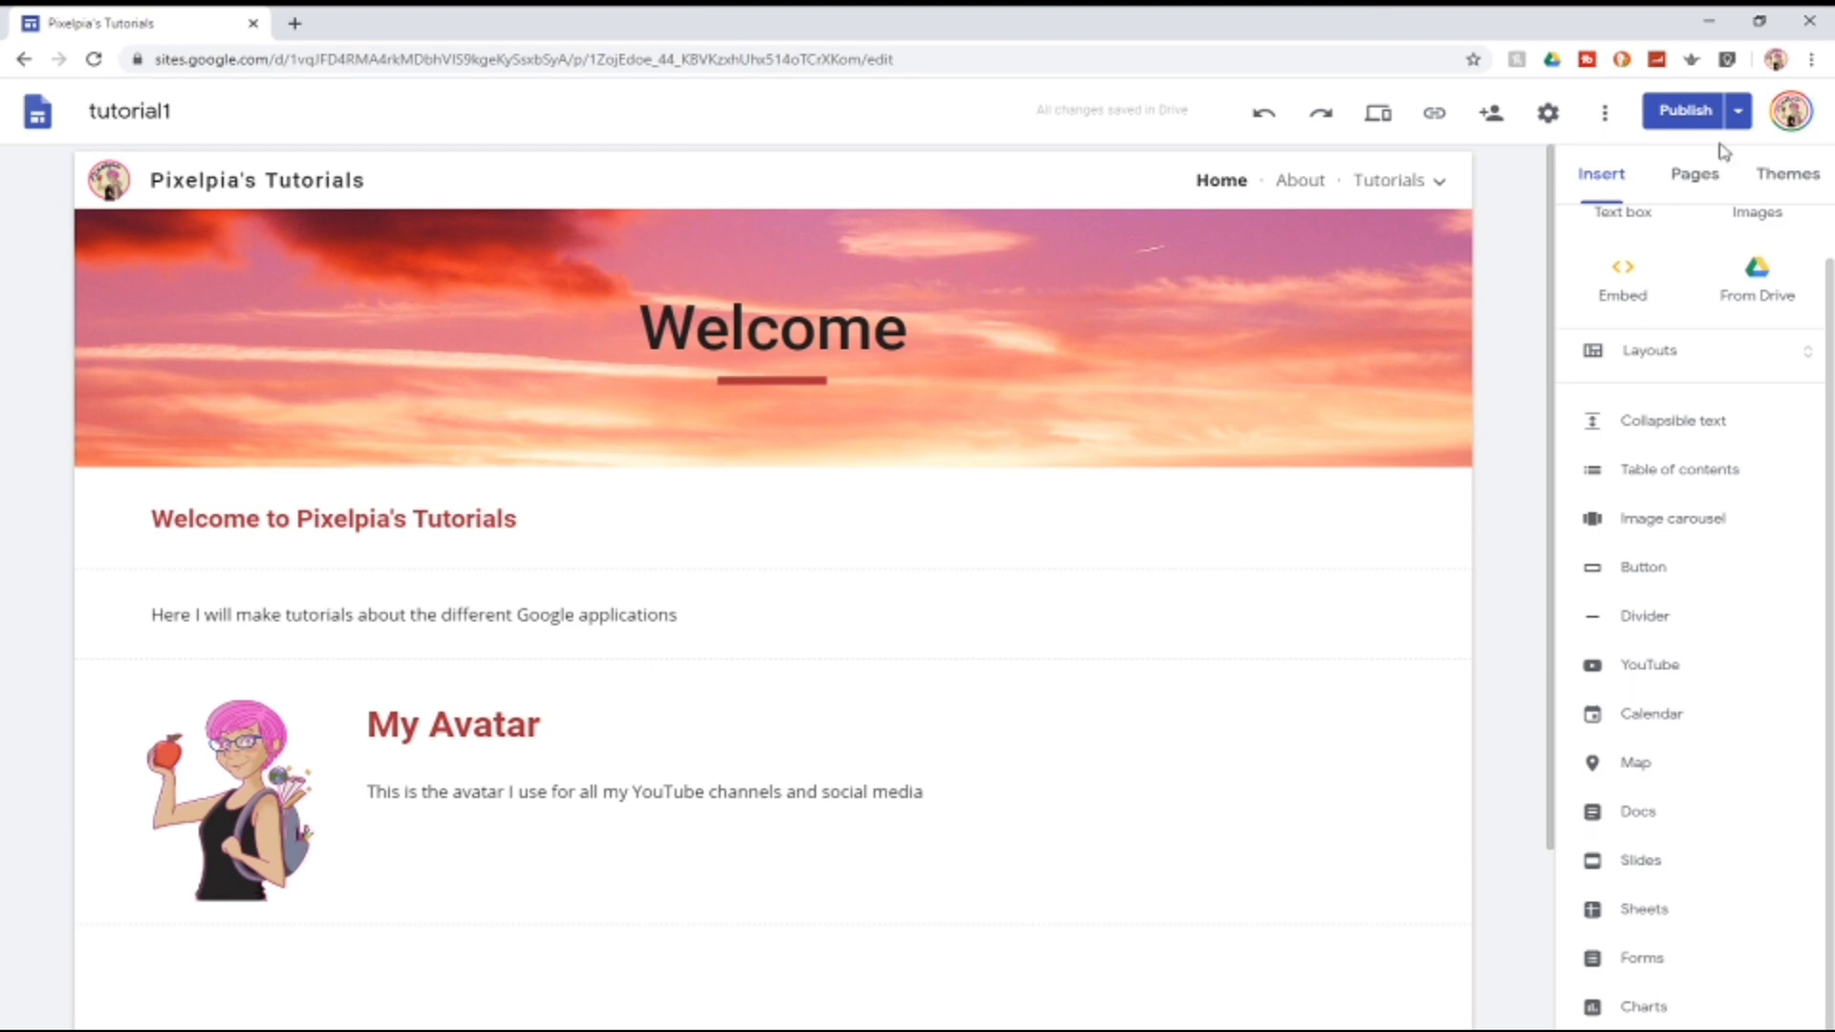
Examine the additional publishing options for the site without choosing any of them.
left_click(1738, 111)
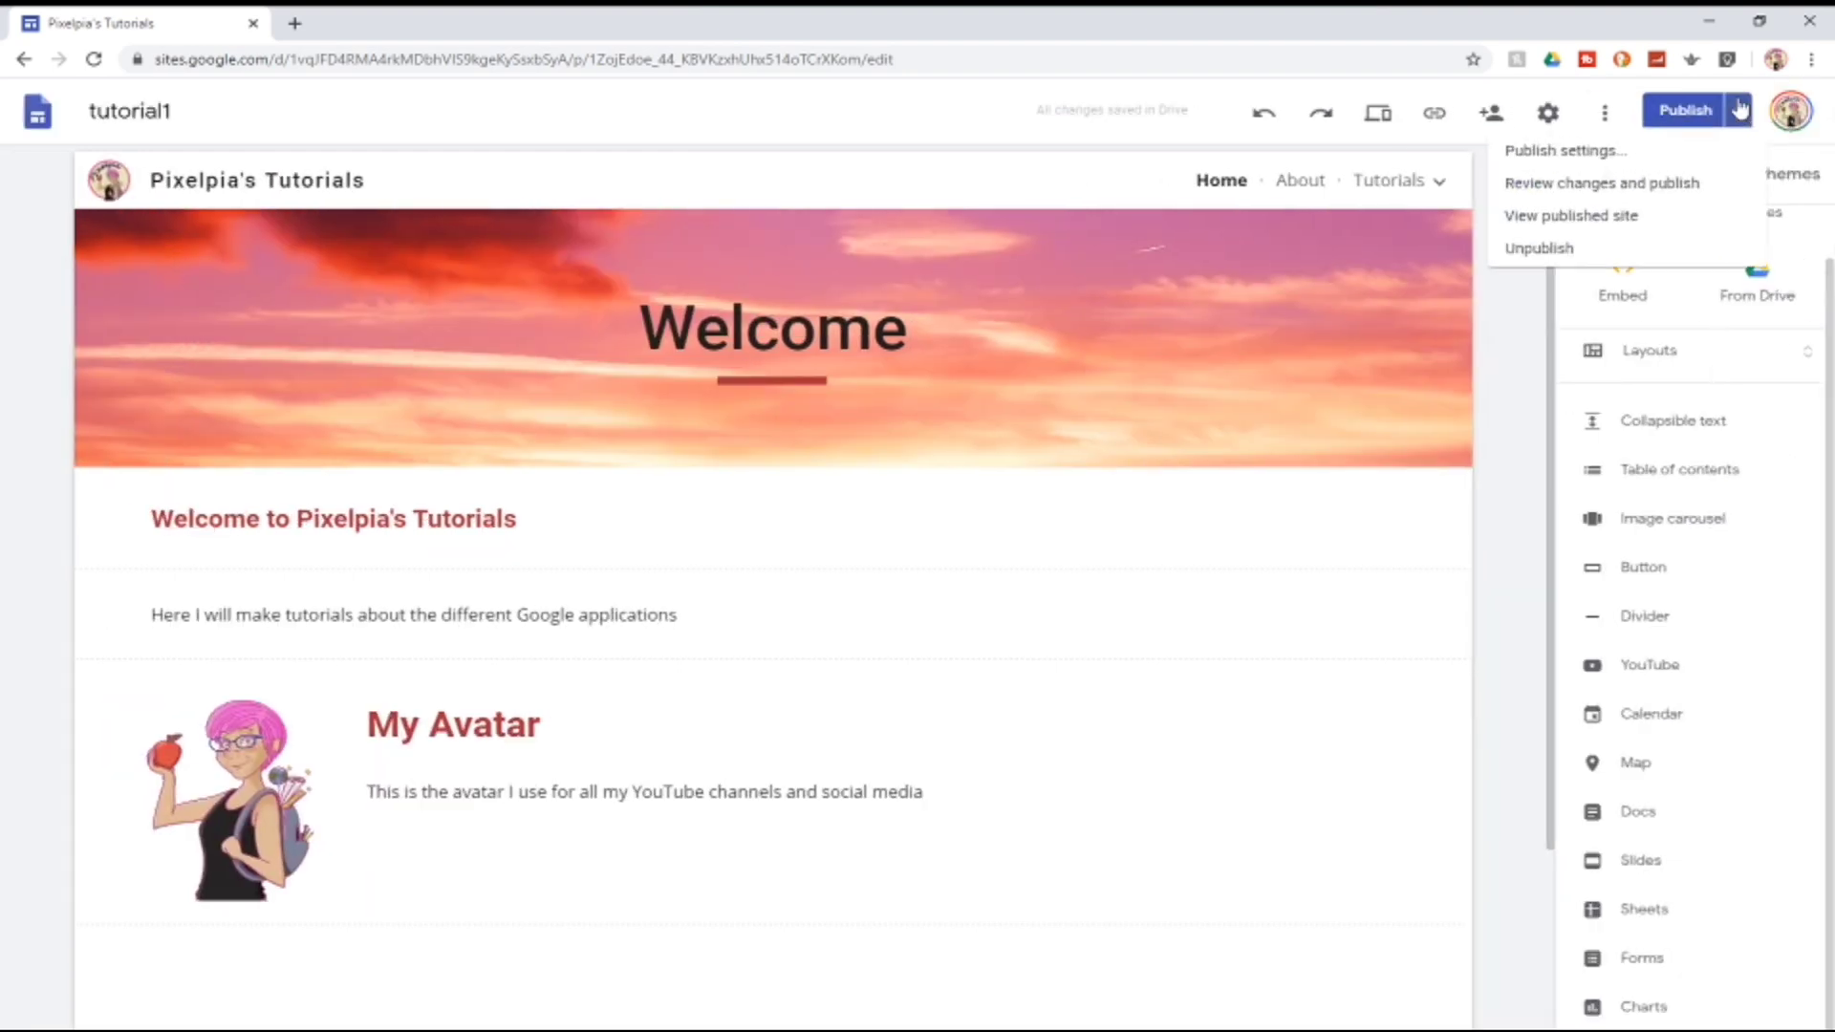
left_click(1297, 316)
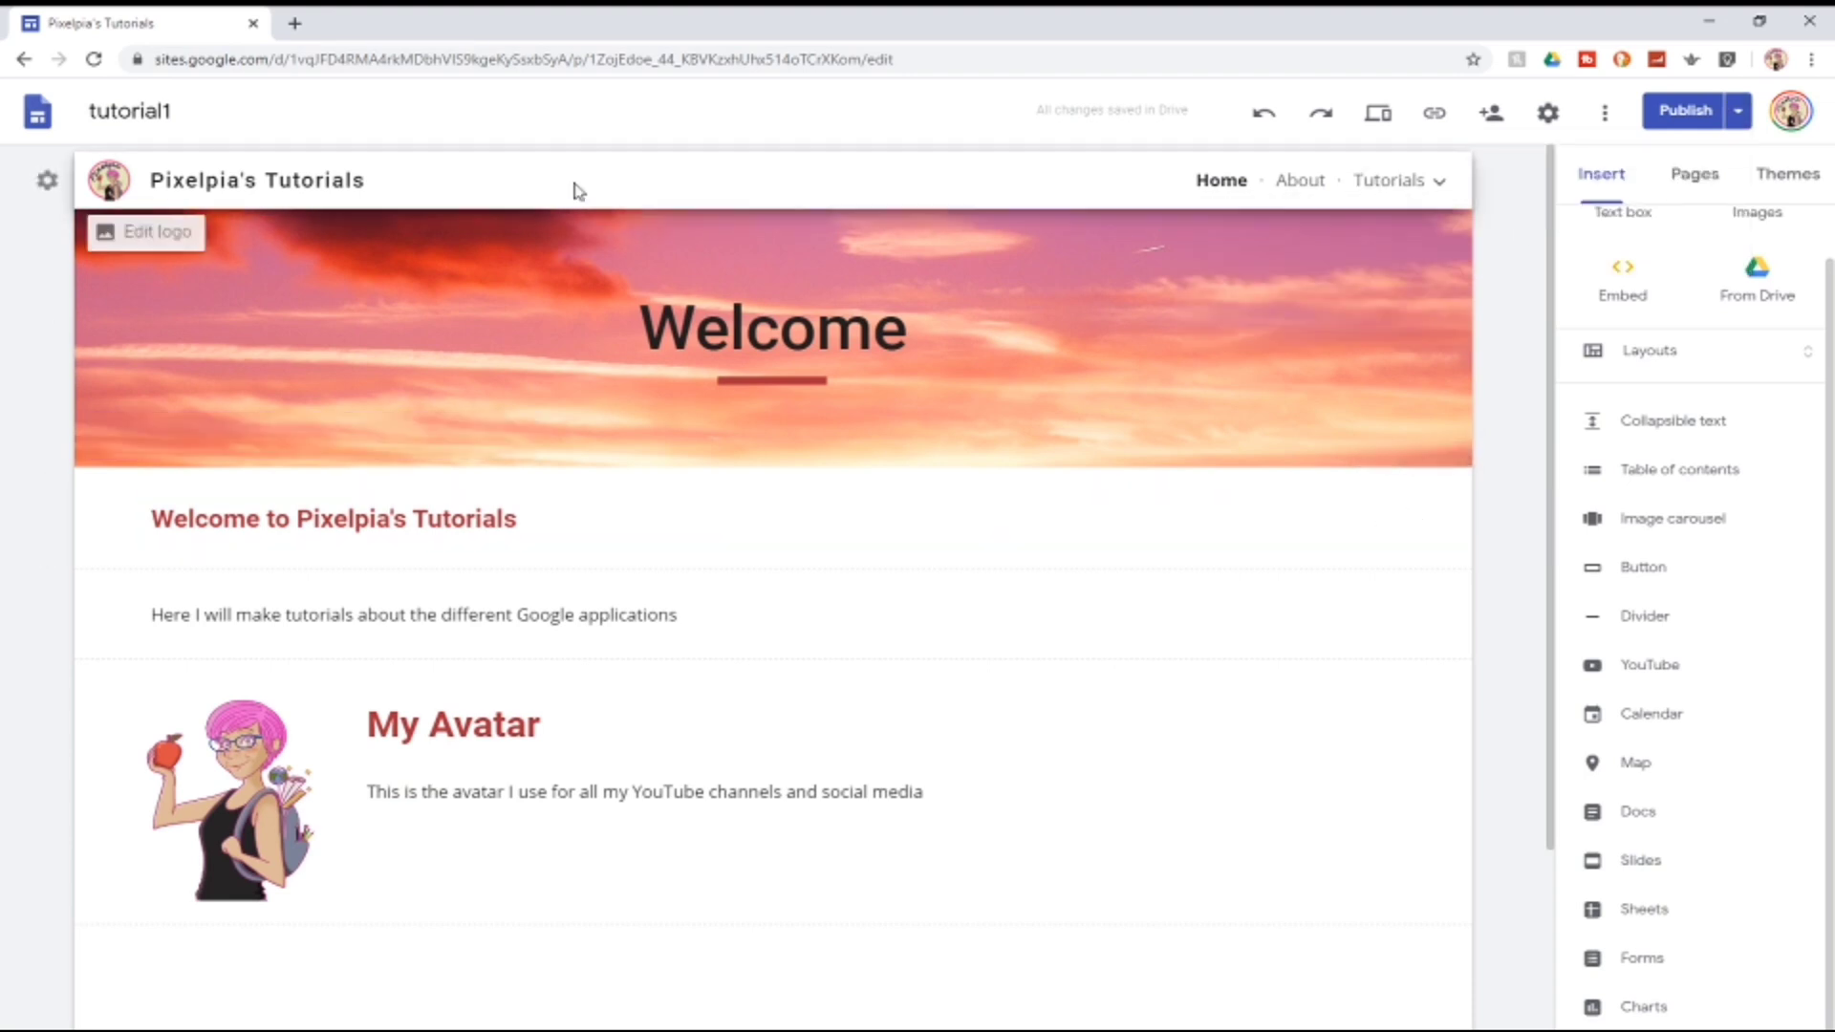
left_click(684, 537)
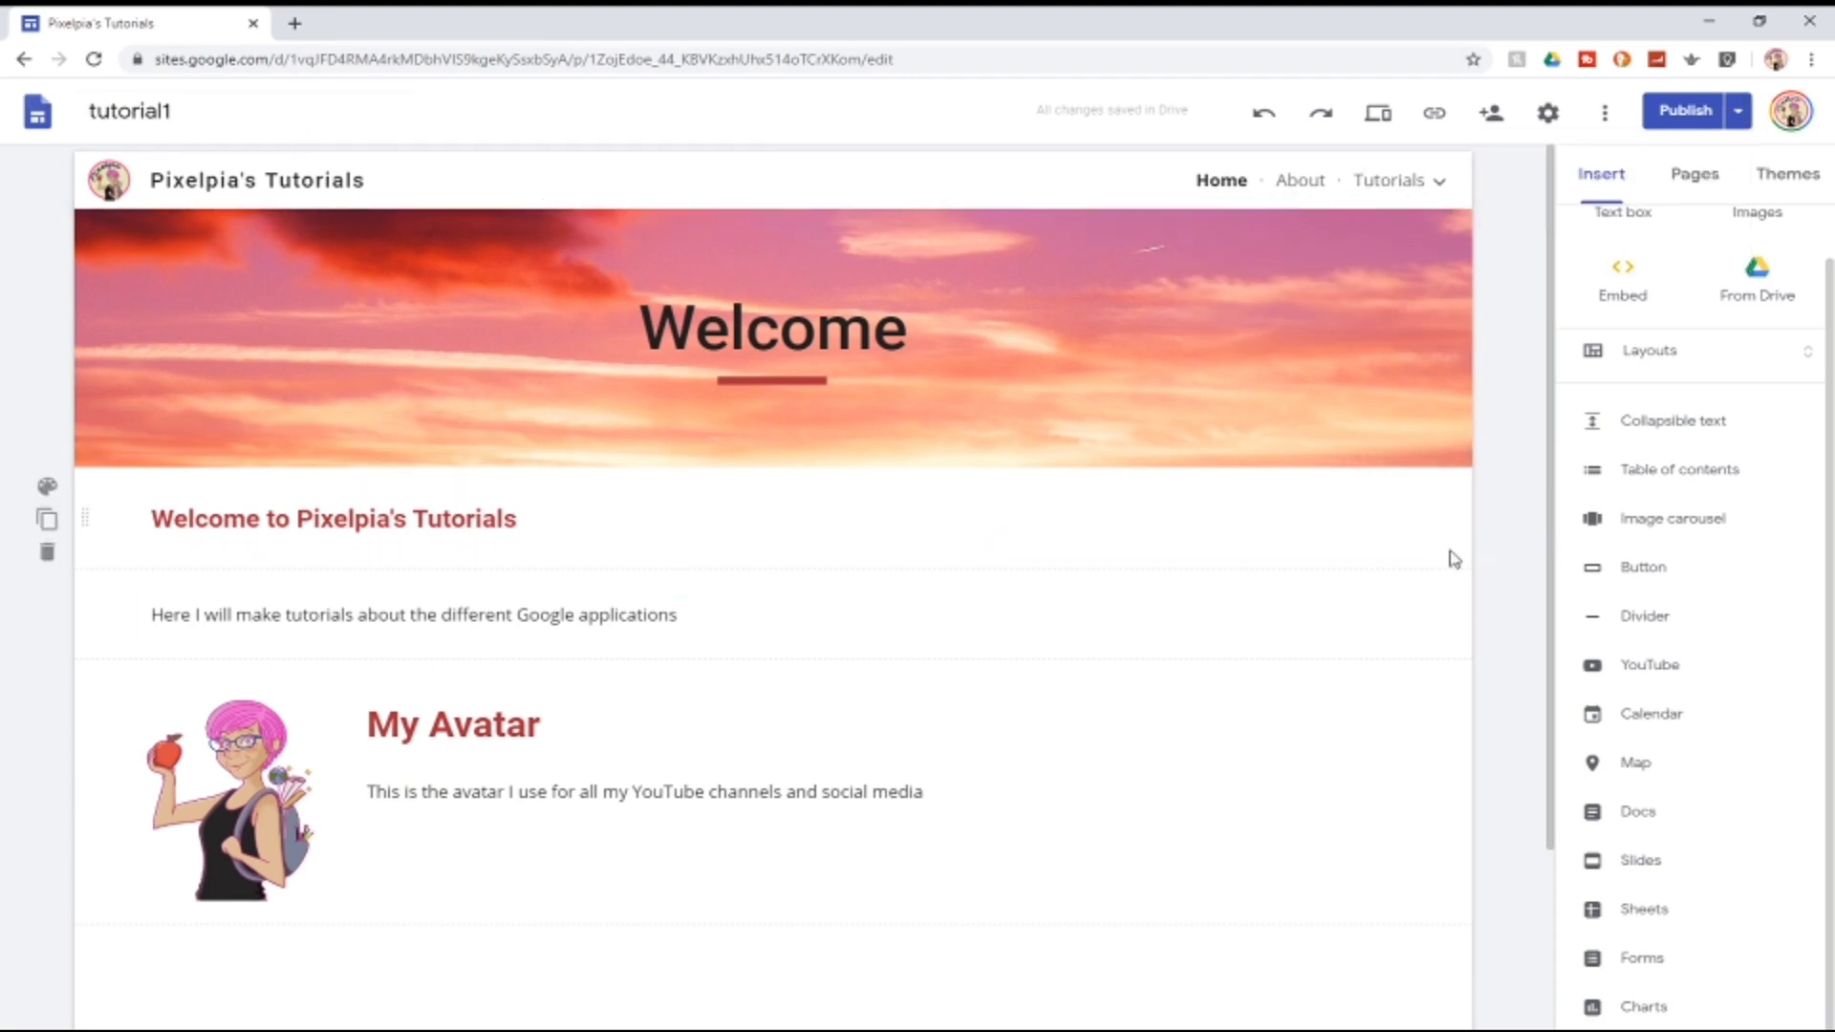
Add a subpage named "Links" and move it out of Tutorials to the top level of the site navigation.
left_click(1694, 175)
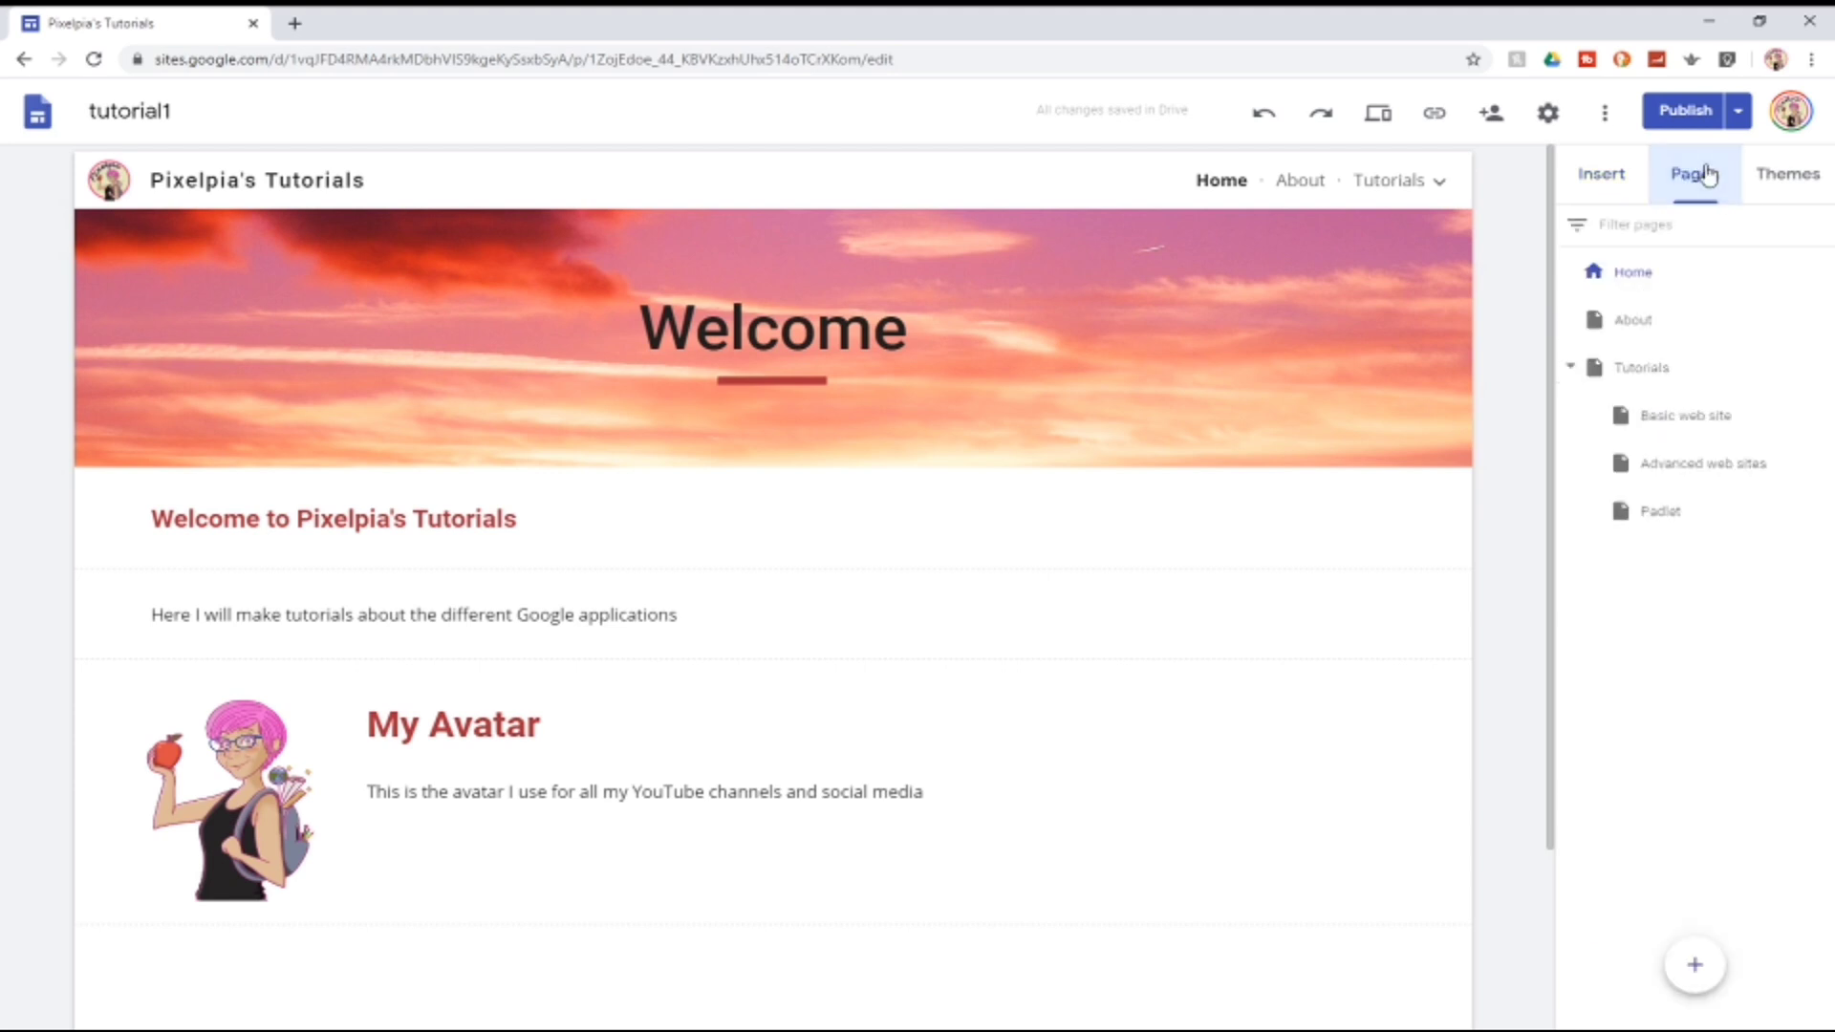
left_click(1708, 978)
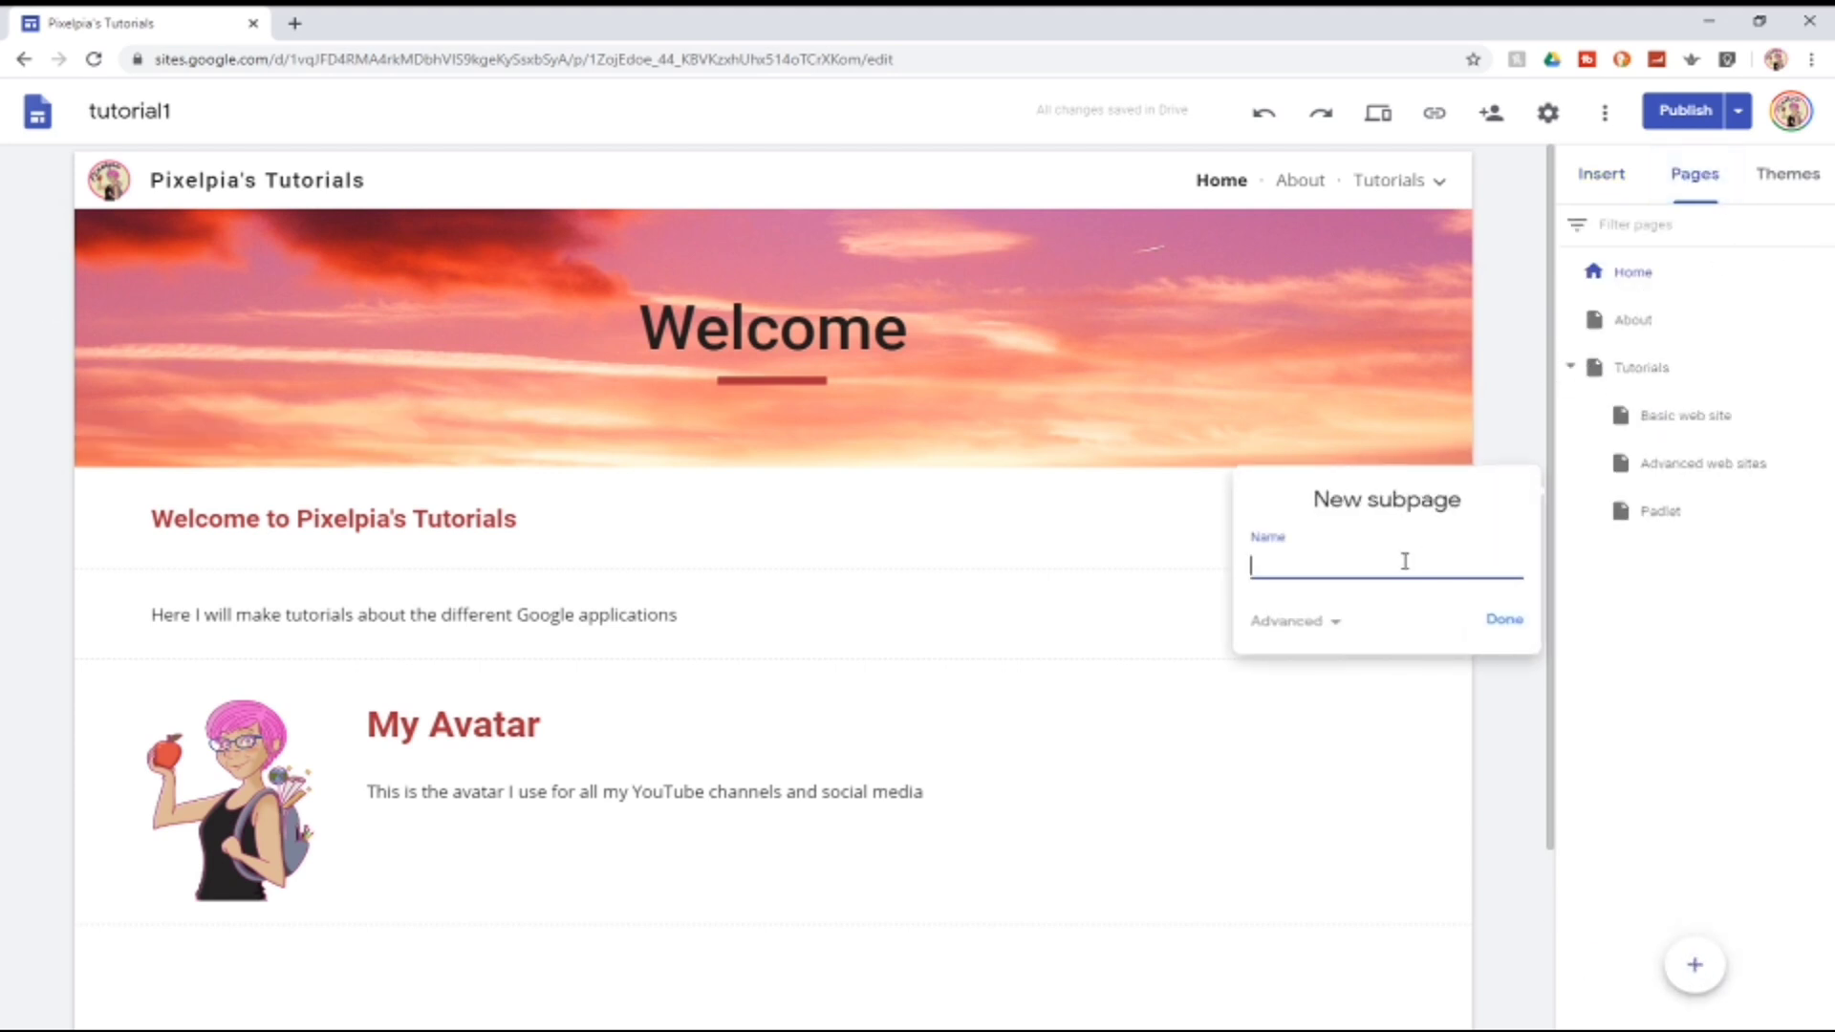
type("Links")
left_click(1507, 621)
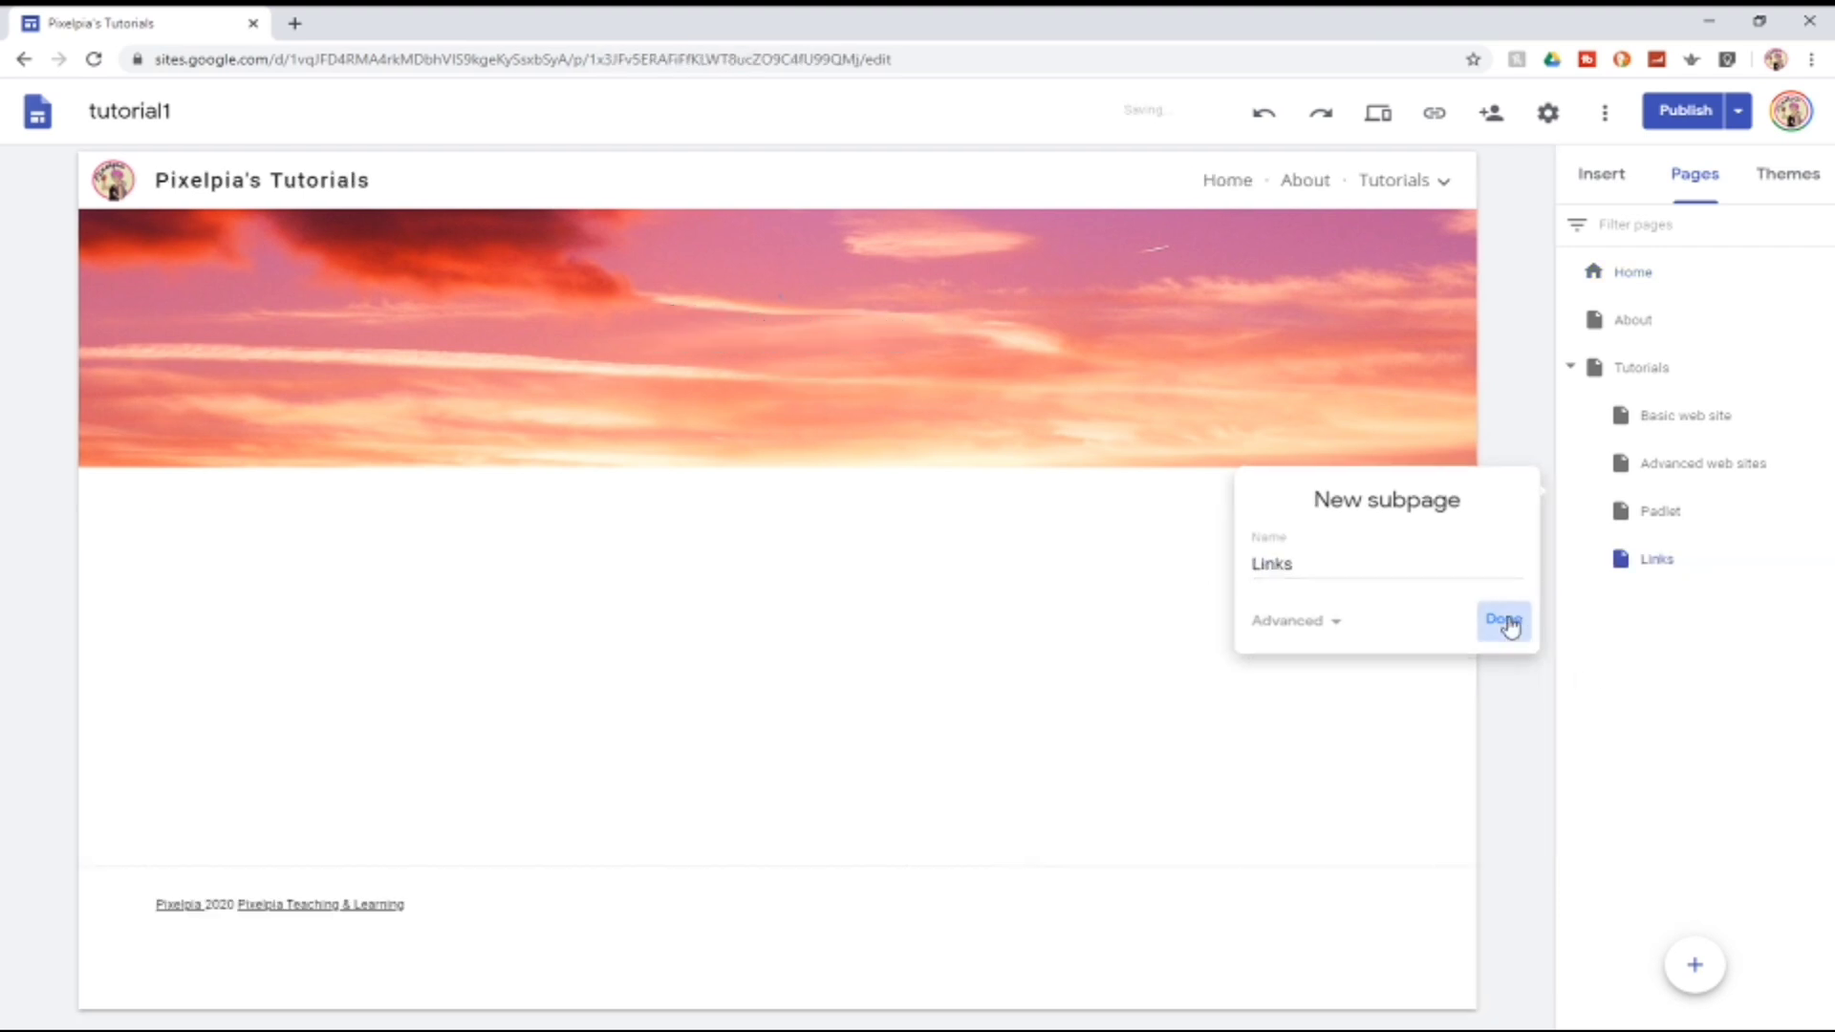
left_click_drag(1622, 566, 1595, 612)
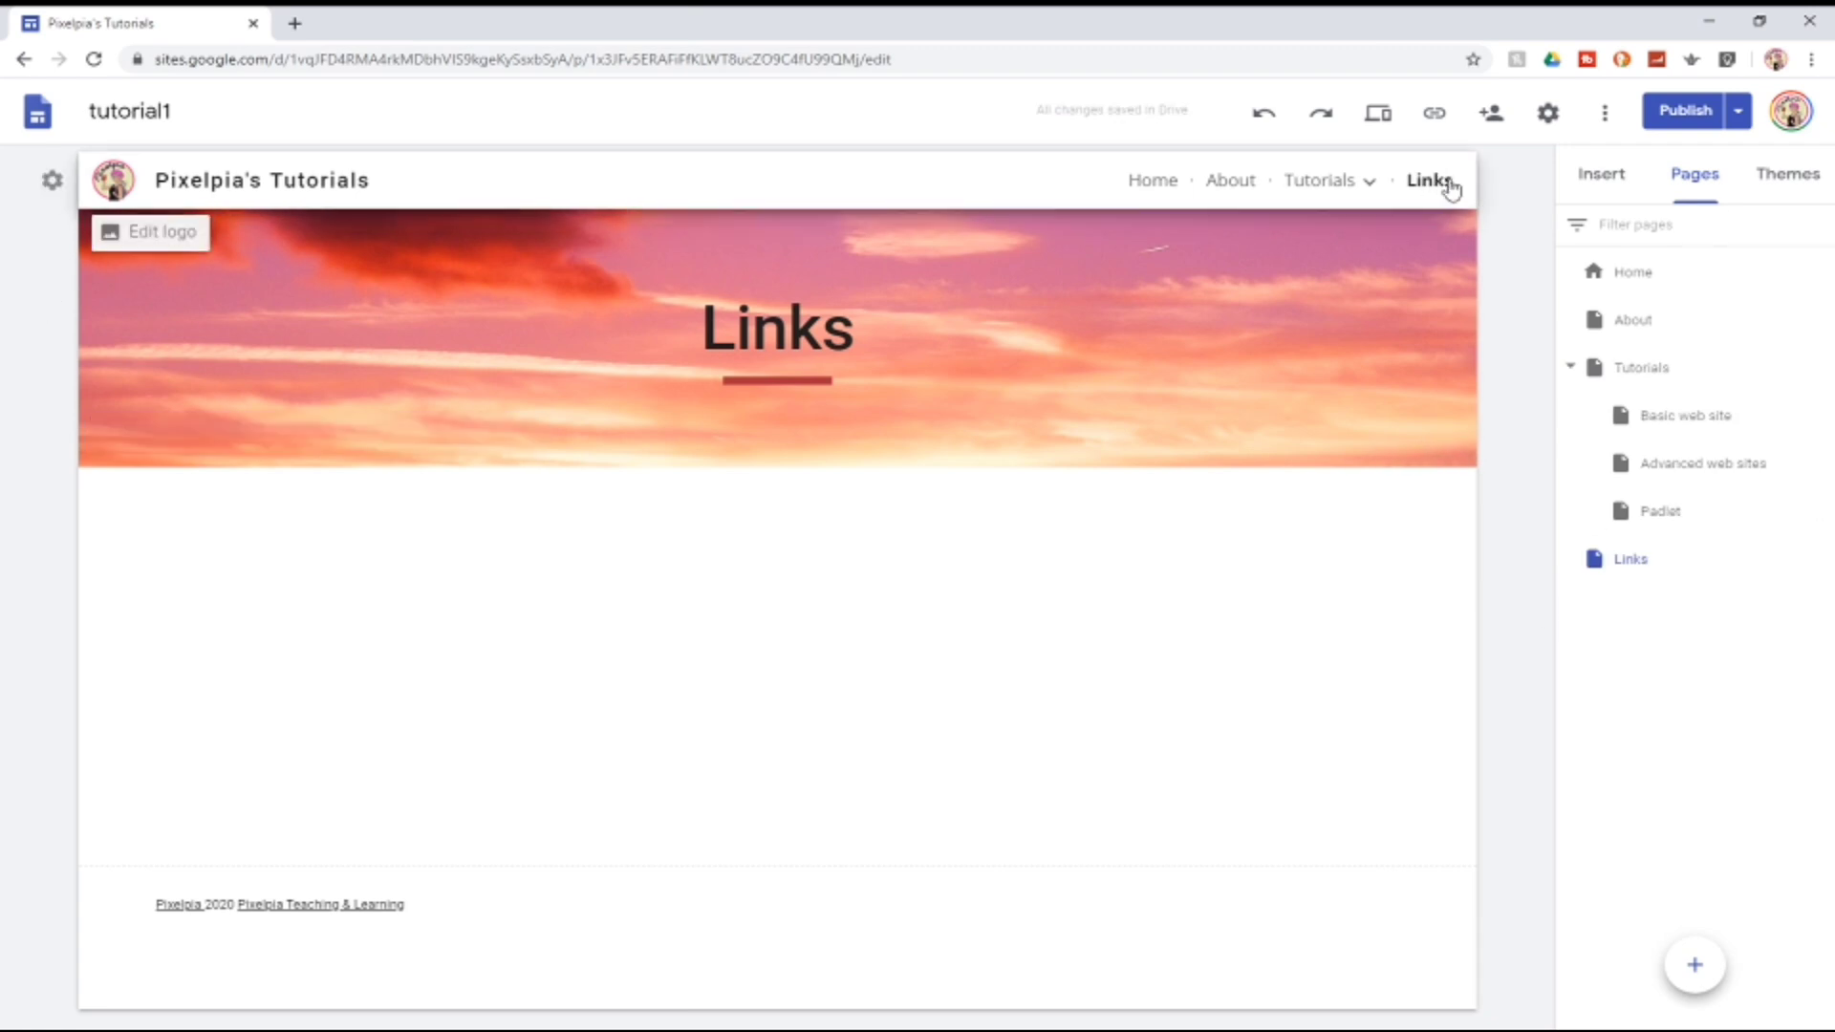
left_click(1433, 181)
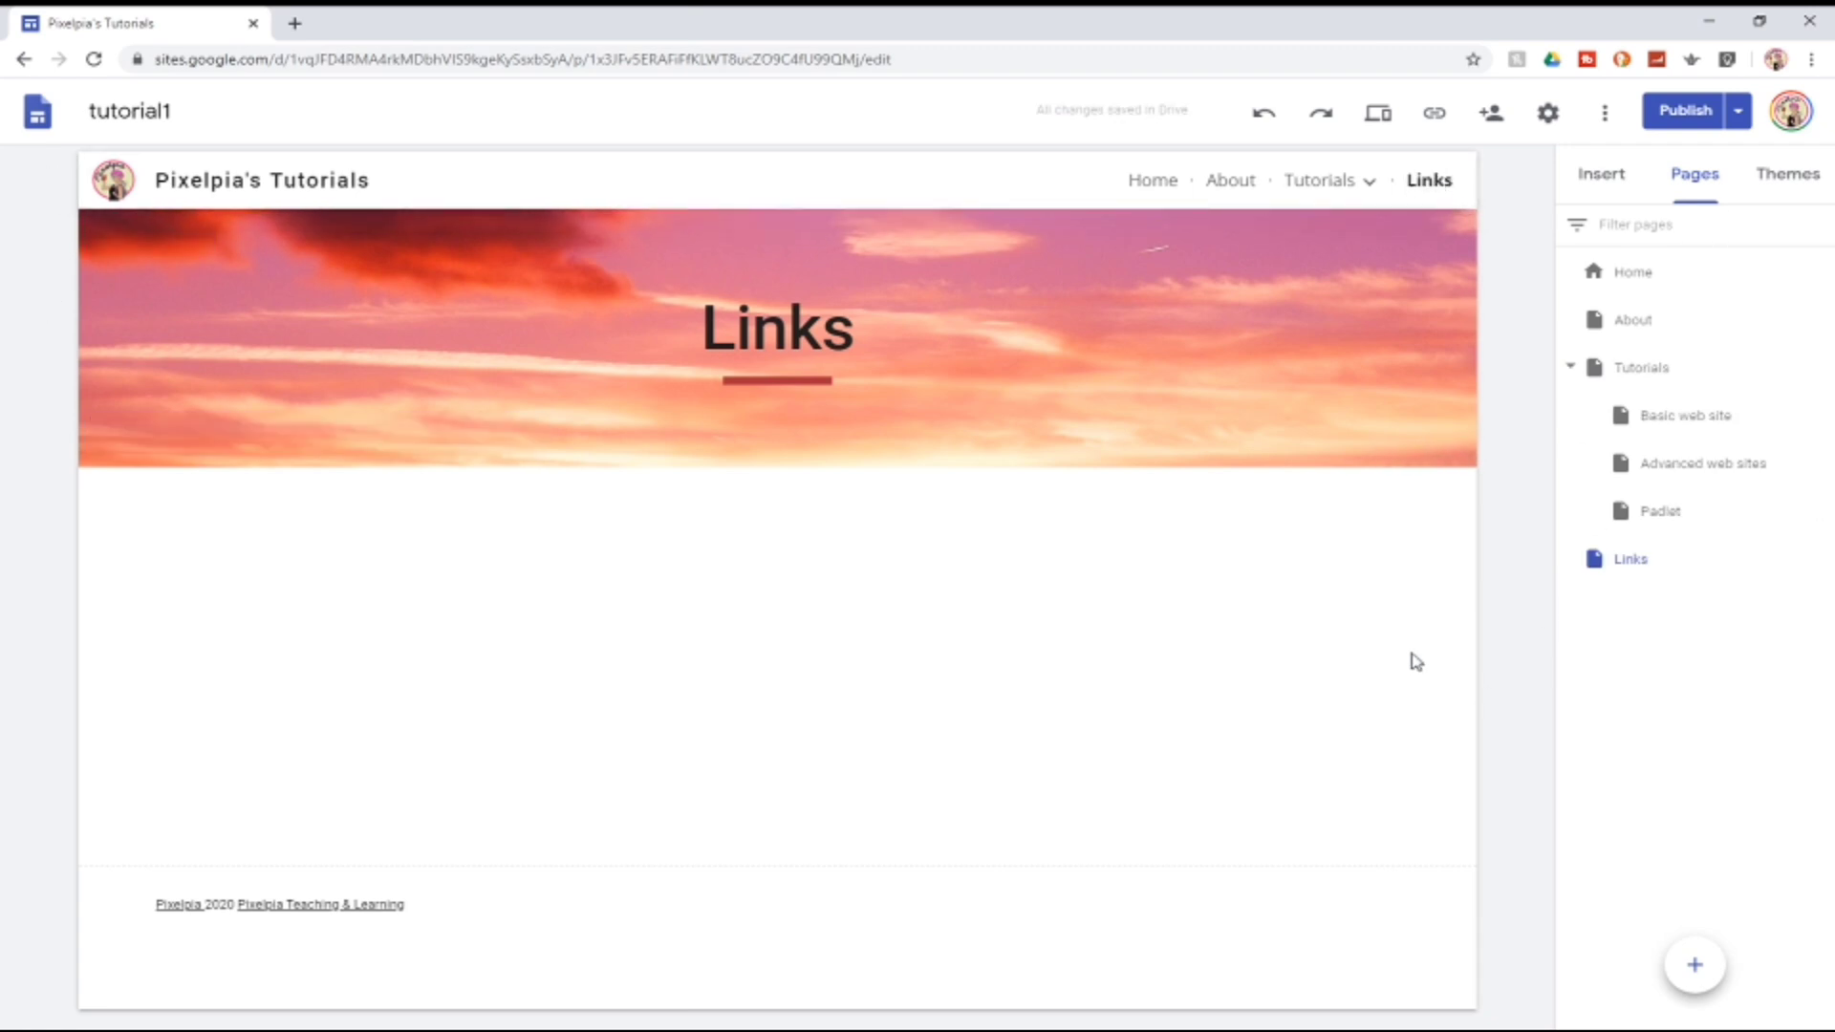
Review and publish the changes that add the Links page, check the live page, and return to the editor.
left_click(1699, 117)
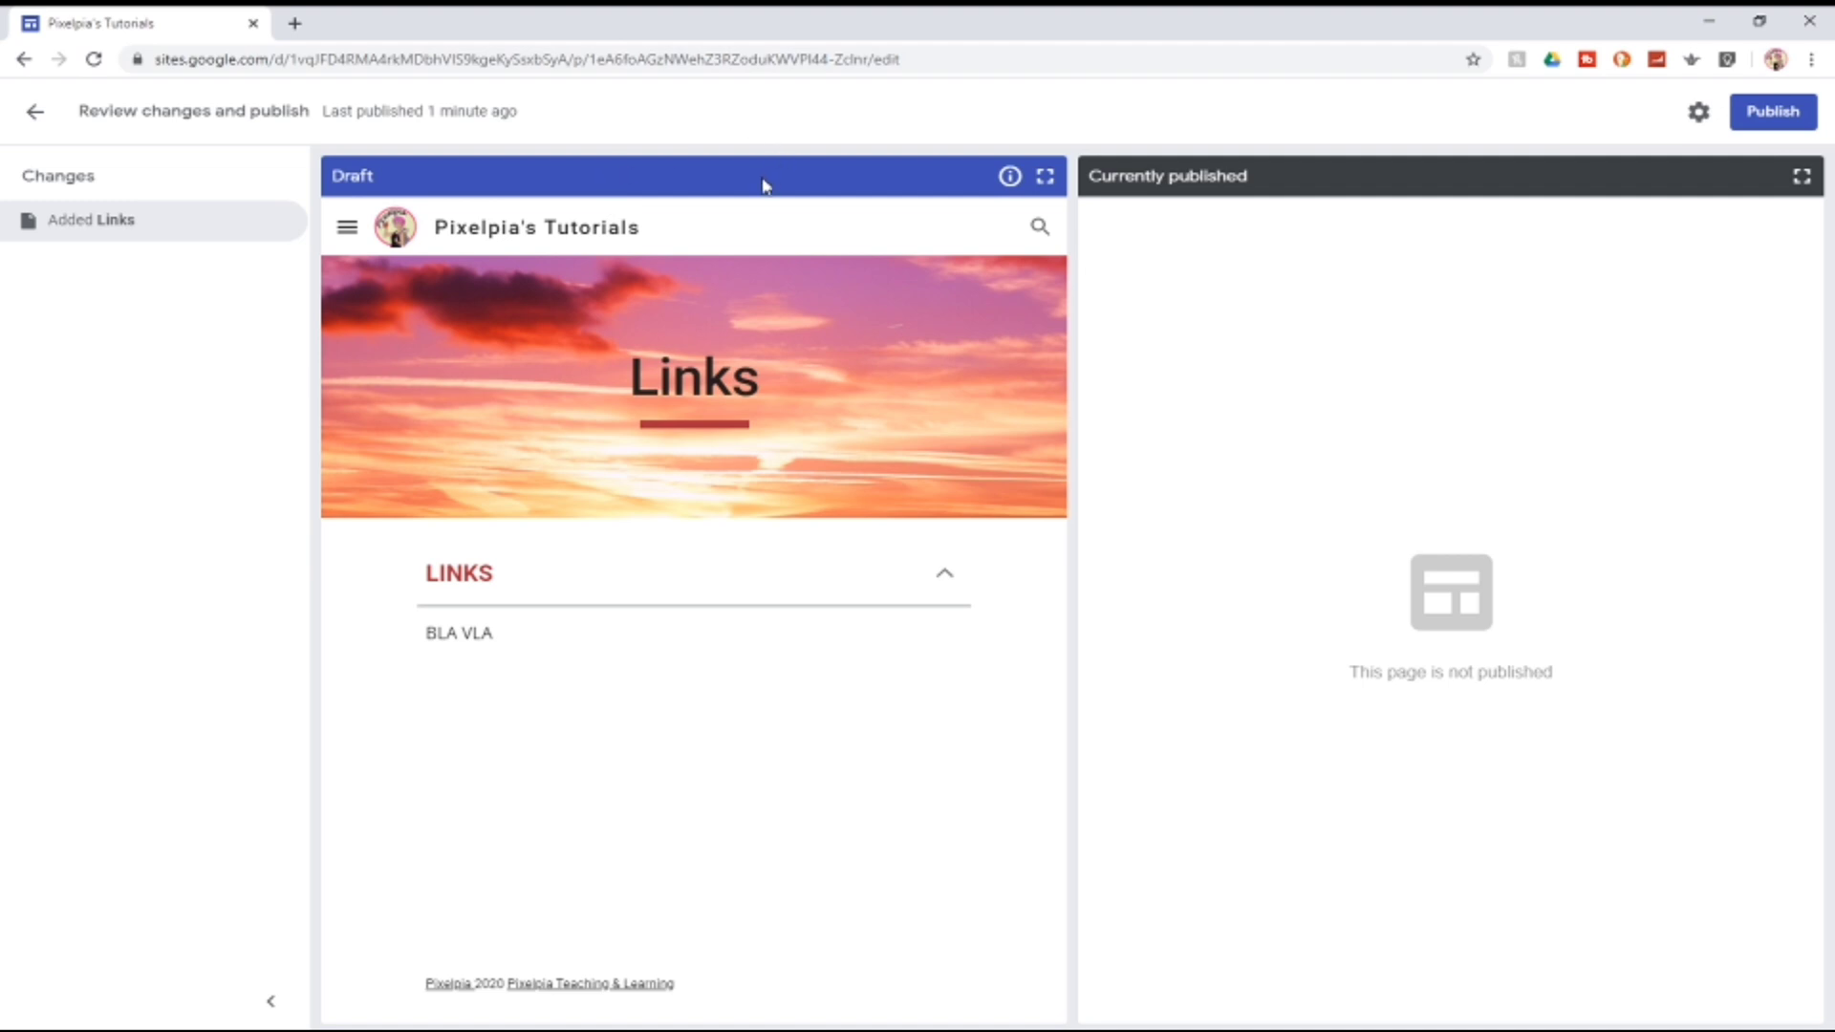
left_click(1765, 115)
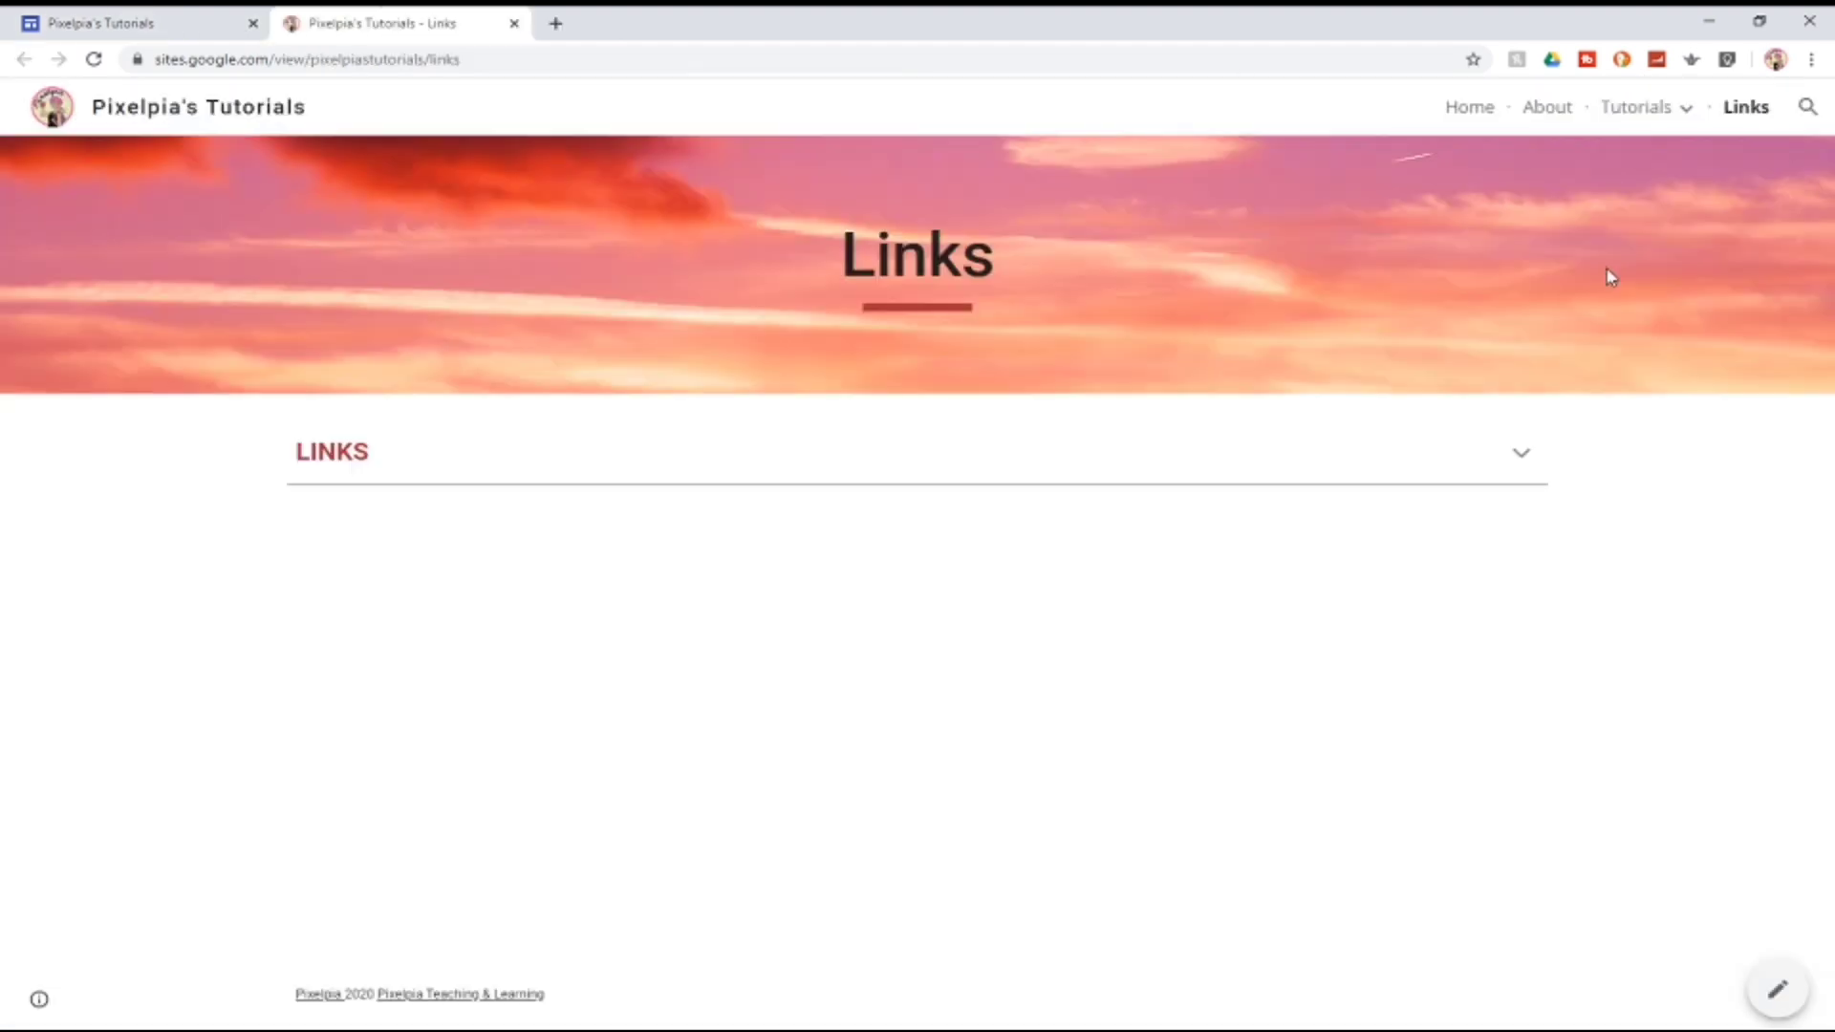
mouse_move(1631, 112)
key("ctrl+Page_Up")
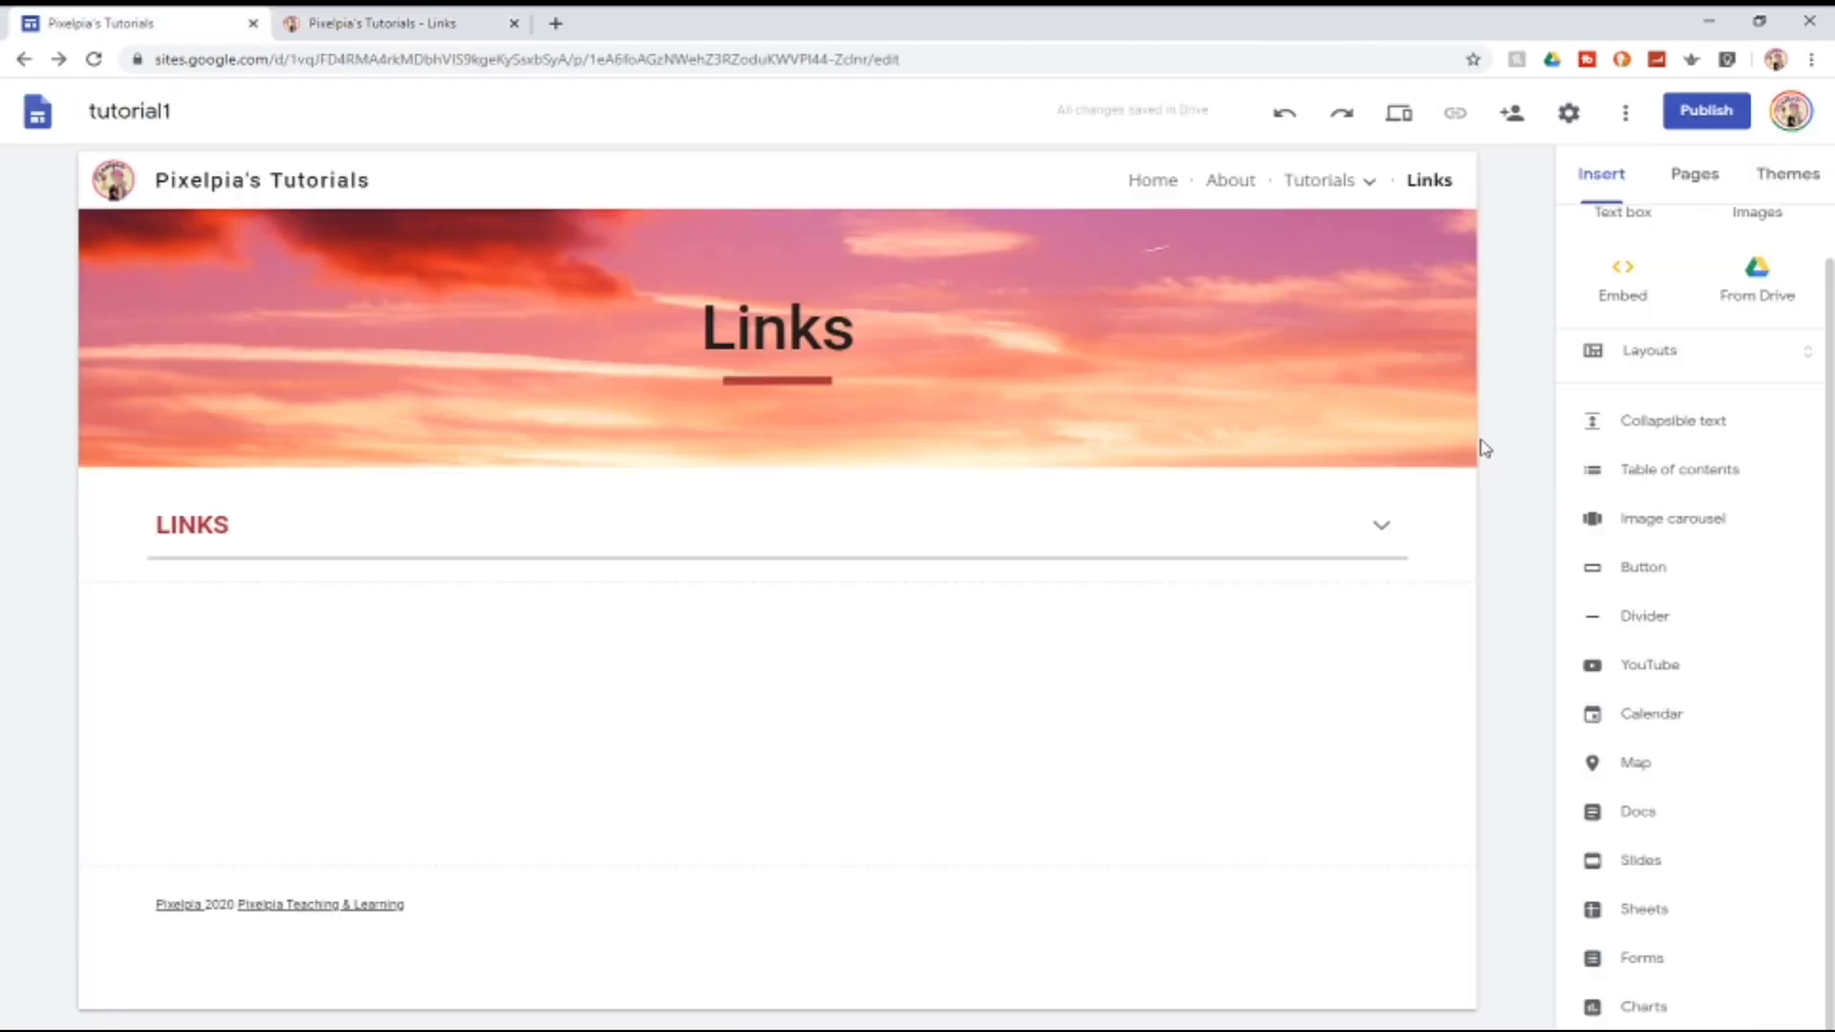